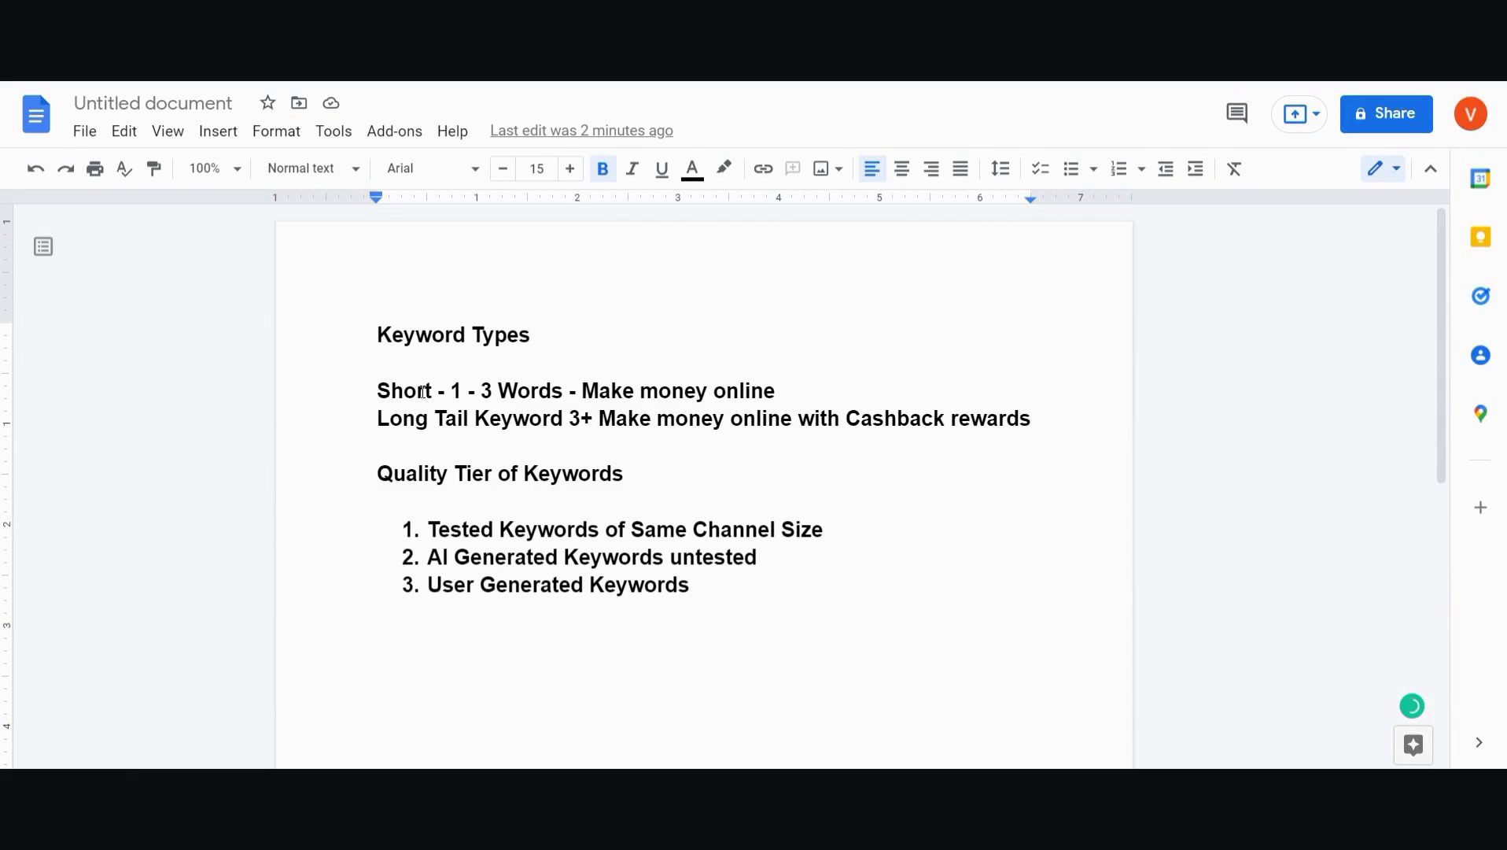
Copy the short keyword "Make money online" from the document and search YouTube for it.
{"action": "key", "text": "Right"}
{"action": "key", "text": "Right"}
{"action": "key", "text": "Right"}
{"action": "key", "text": "Right"}
{"action": "left_click_drag", "start_coordinate": [580, 392], "coordinate": [789, 380]}
{"action": "key", "text": "ctrl+c"}
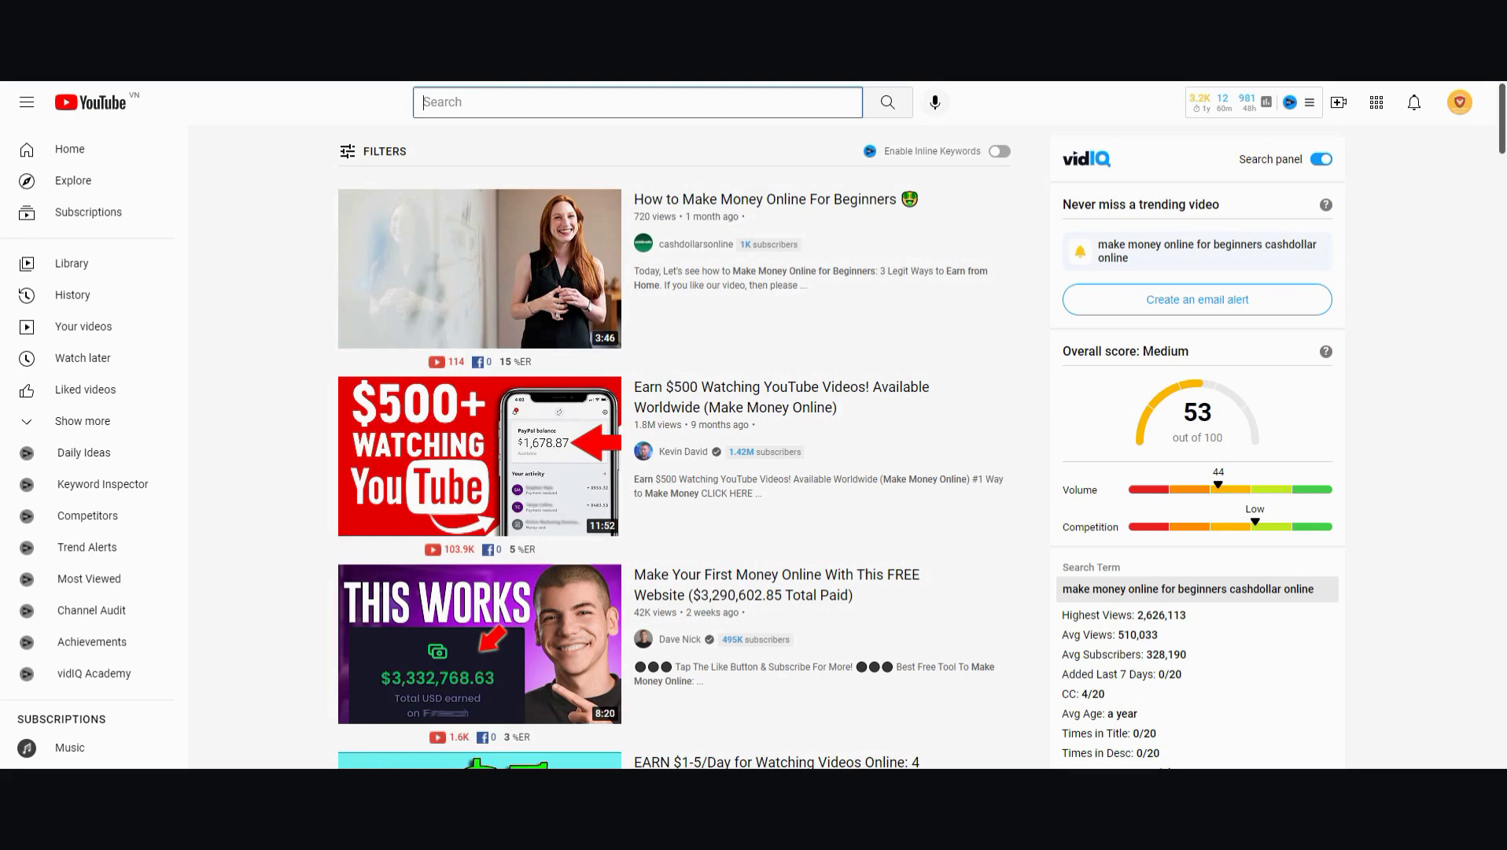
{"action": "left_click", "coordinate": [480, 101]}
{"action": "key", "text": "ctrl+v"}
{"action": "key", "text": "Return"}
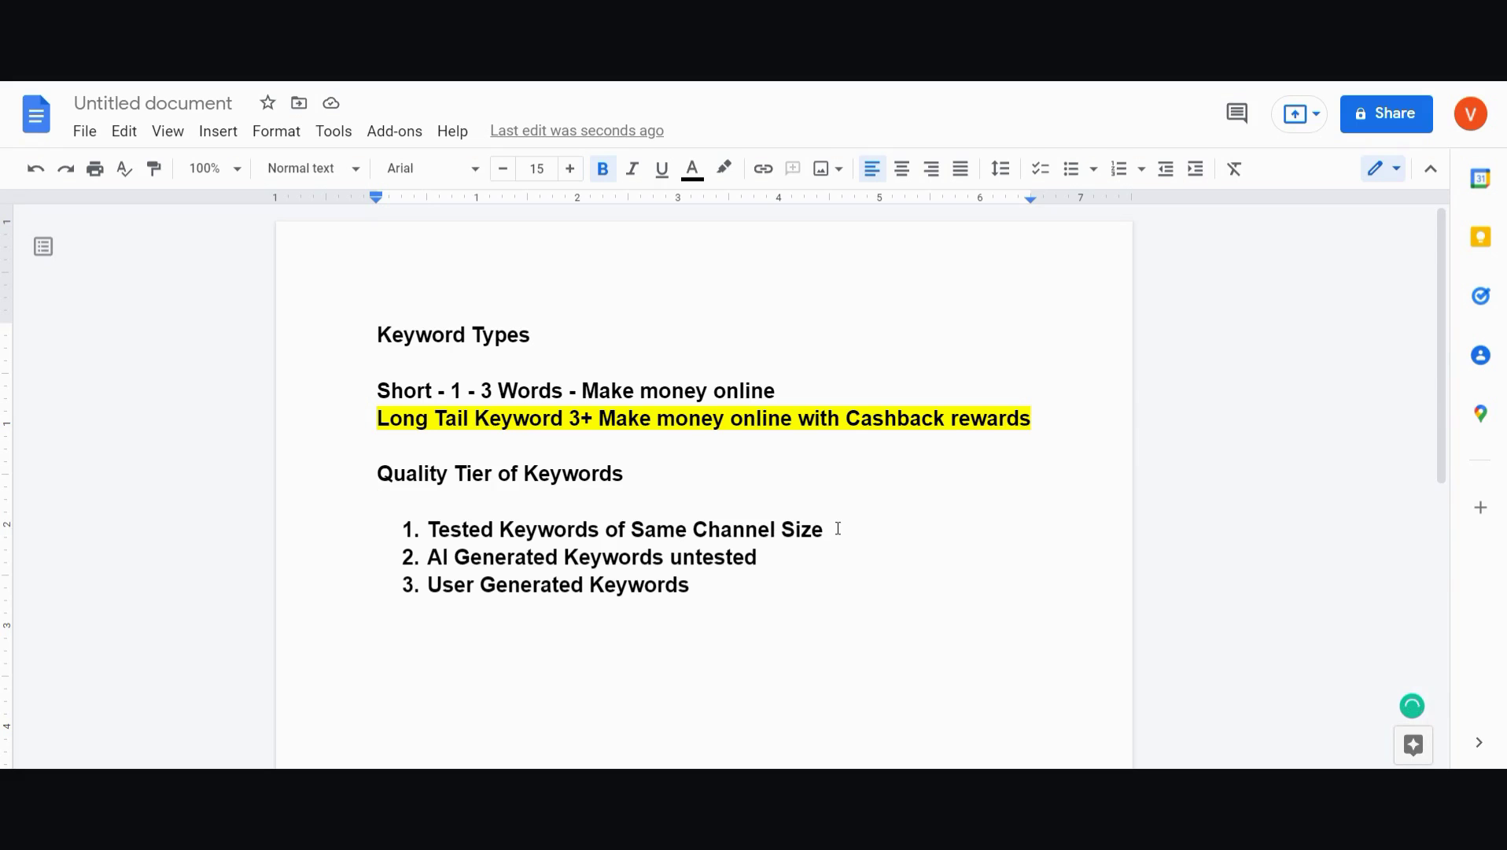
Highlight the "Long Tail Keyword 3+" line in the Google Docs document in yellow.
{"action": "left_click_drag", "start_coordinate": [838, 529], "coordinate": [433, 530]}
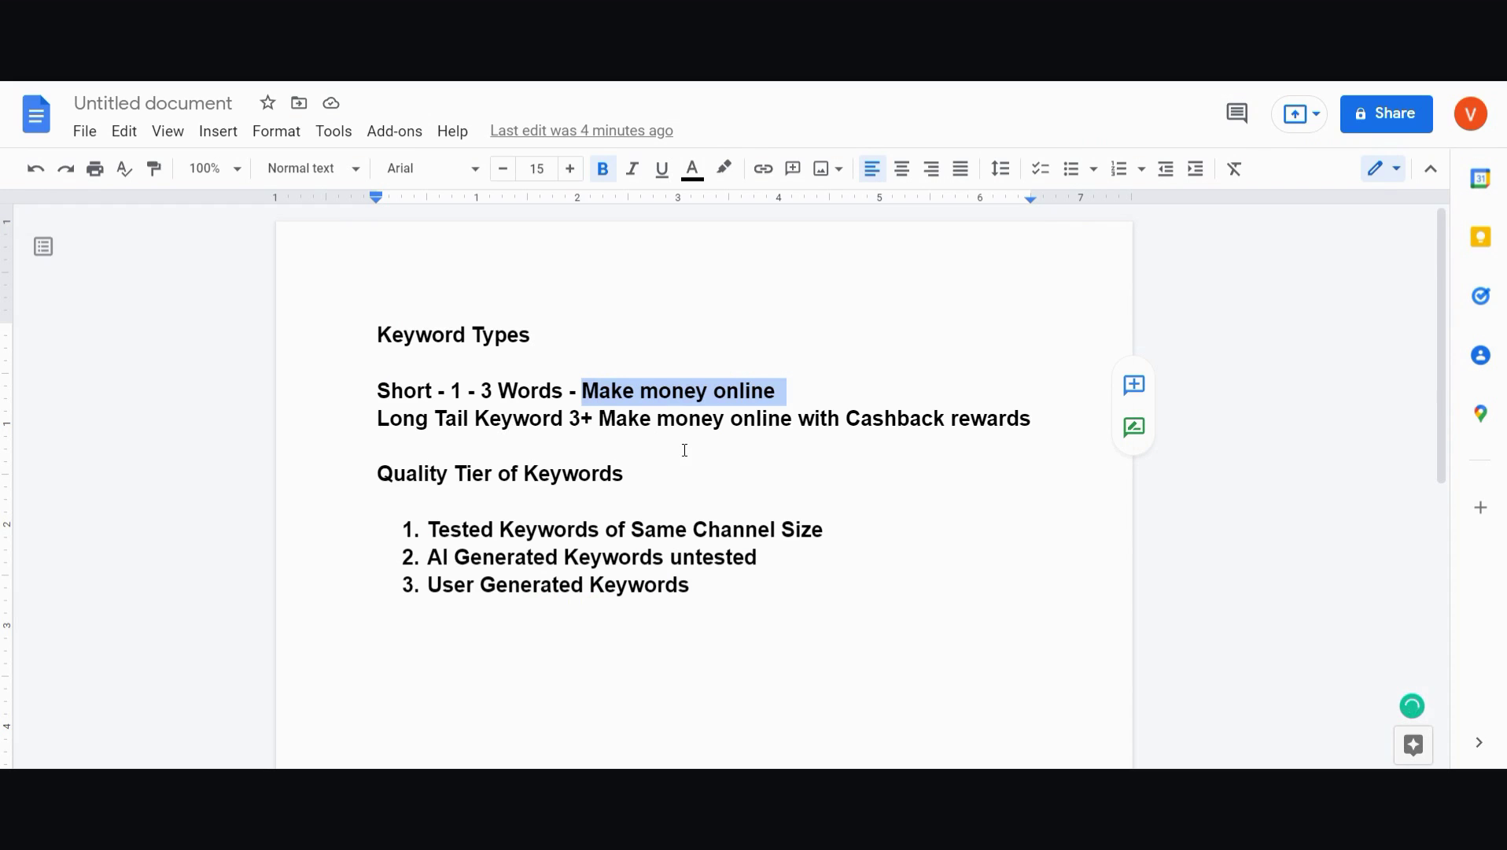
{"action": "left_click", "coordinate": [535, 432]}
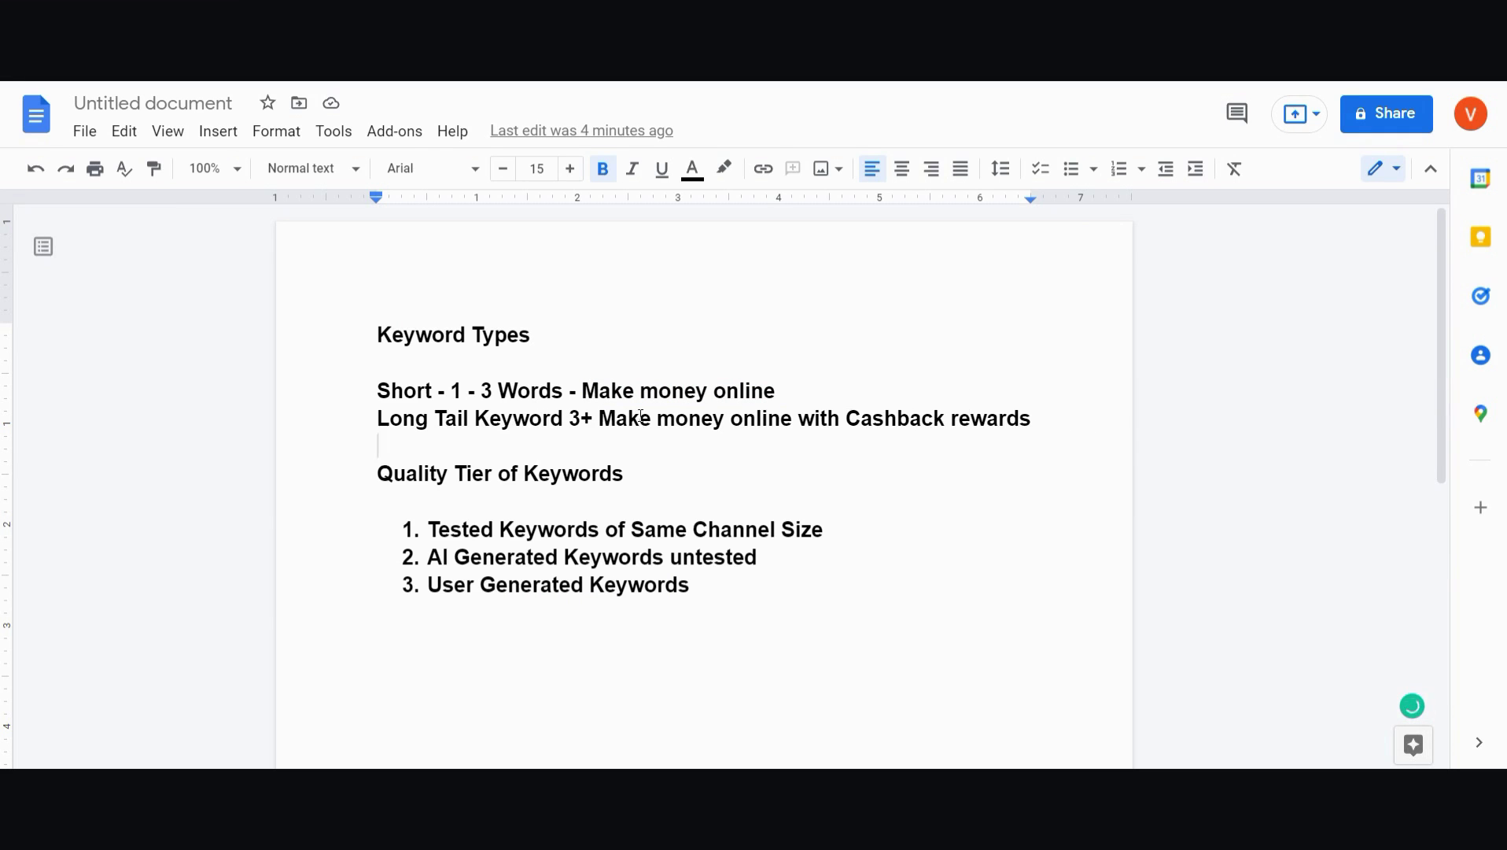
{"action": "left_click_drag", "start_coordinate": [378, 418], "coordinate": [1060, 417]}
{"action": "left_click", "coordinate": [723, 169]}
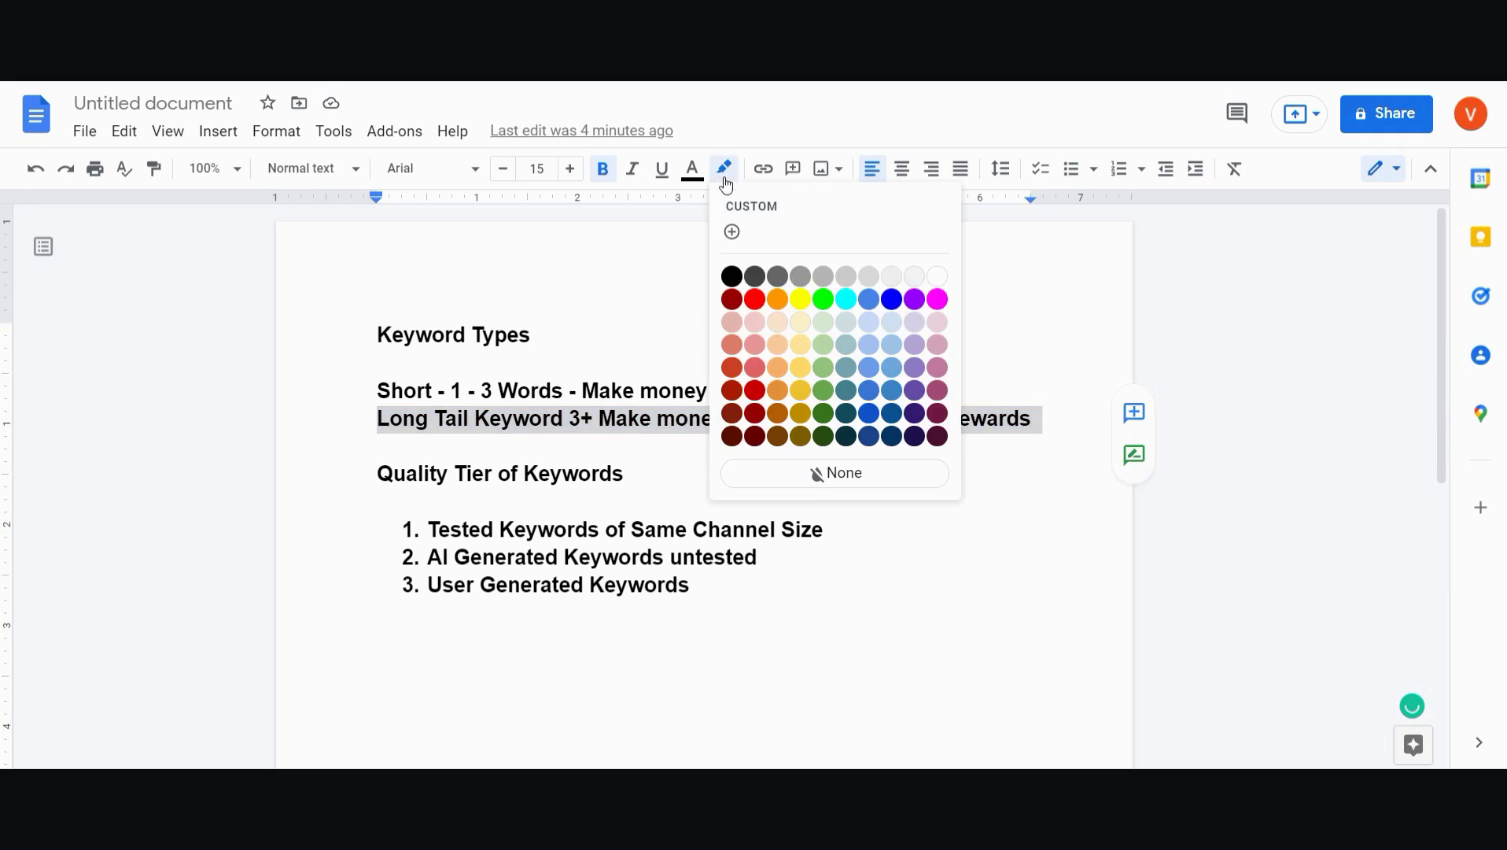
{"action": "left_click", "coordinate": [801, 298]}
{"action": "left_click", "coordinate": [575, 451]}
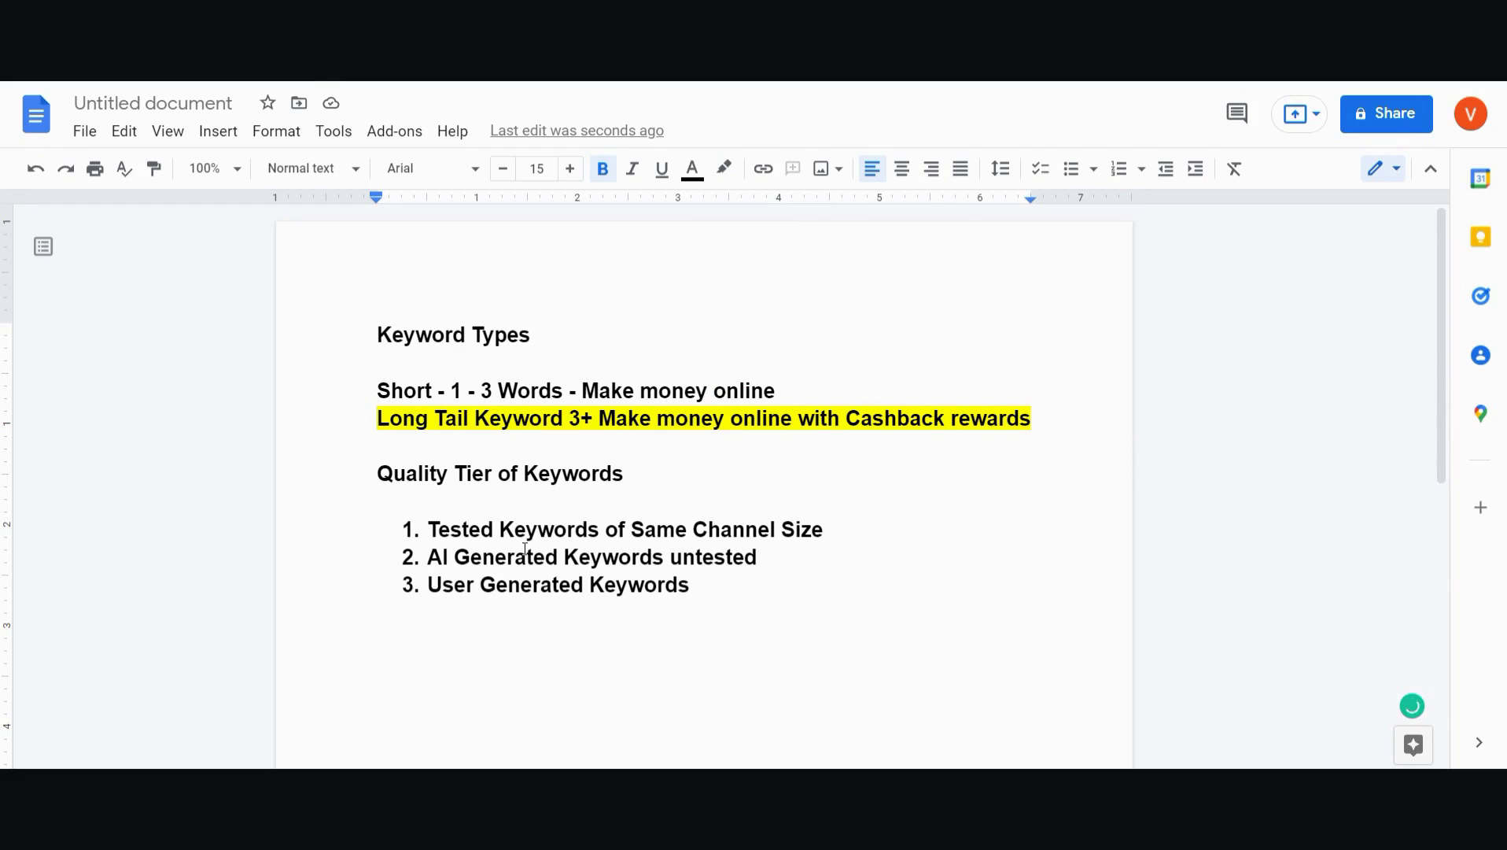
Examine the first item in the quality tier list, "Tested Keywords of Same Channel Size".
{"action": "triple_click", "coordinate": [645, 531]}
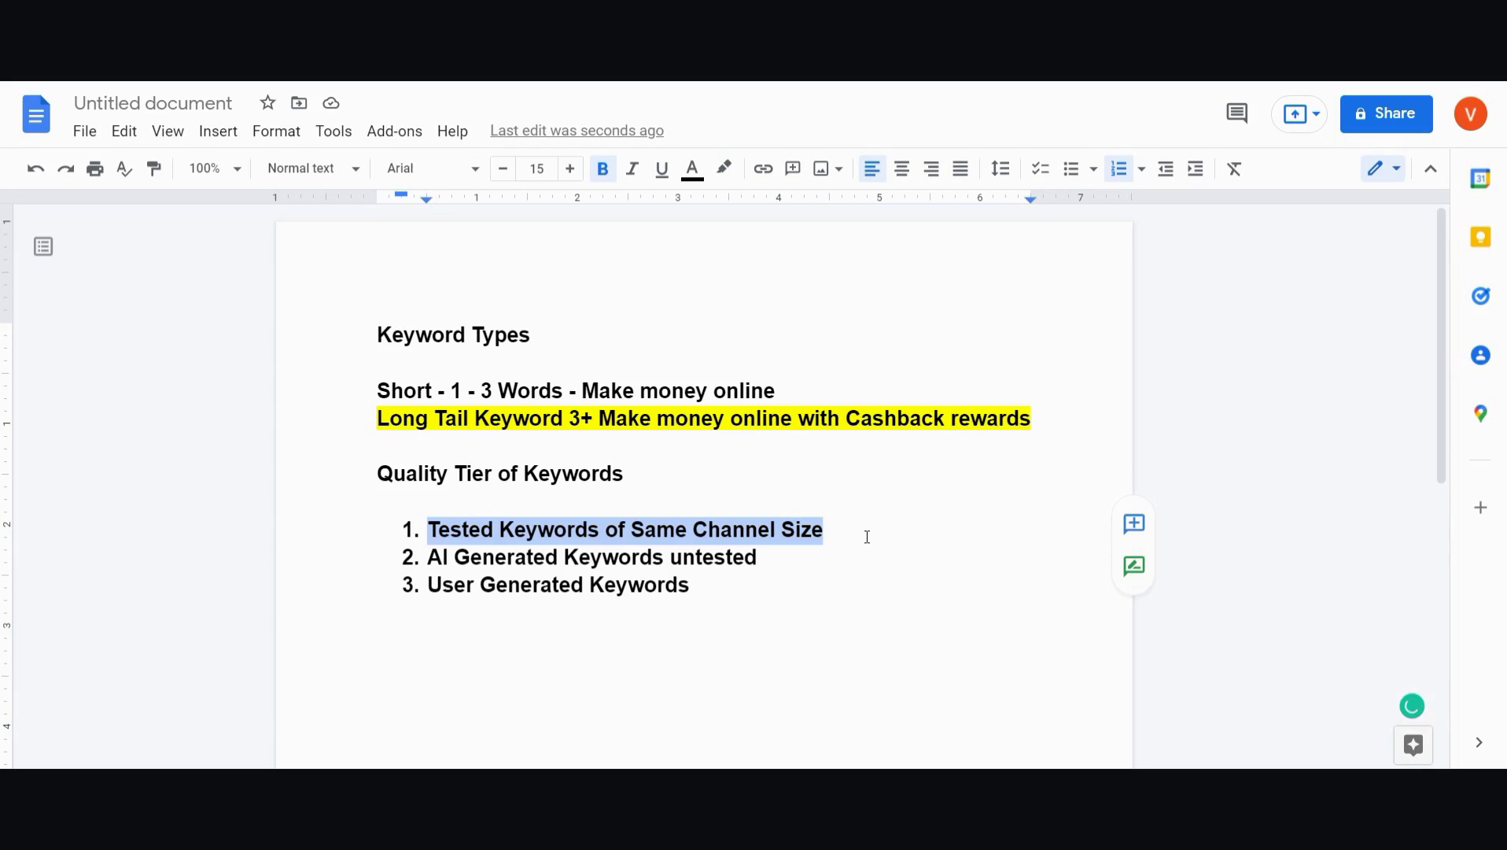
{"action": "left_click", "coordinate": [867, 534]}
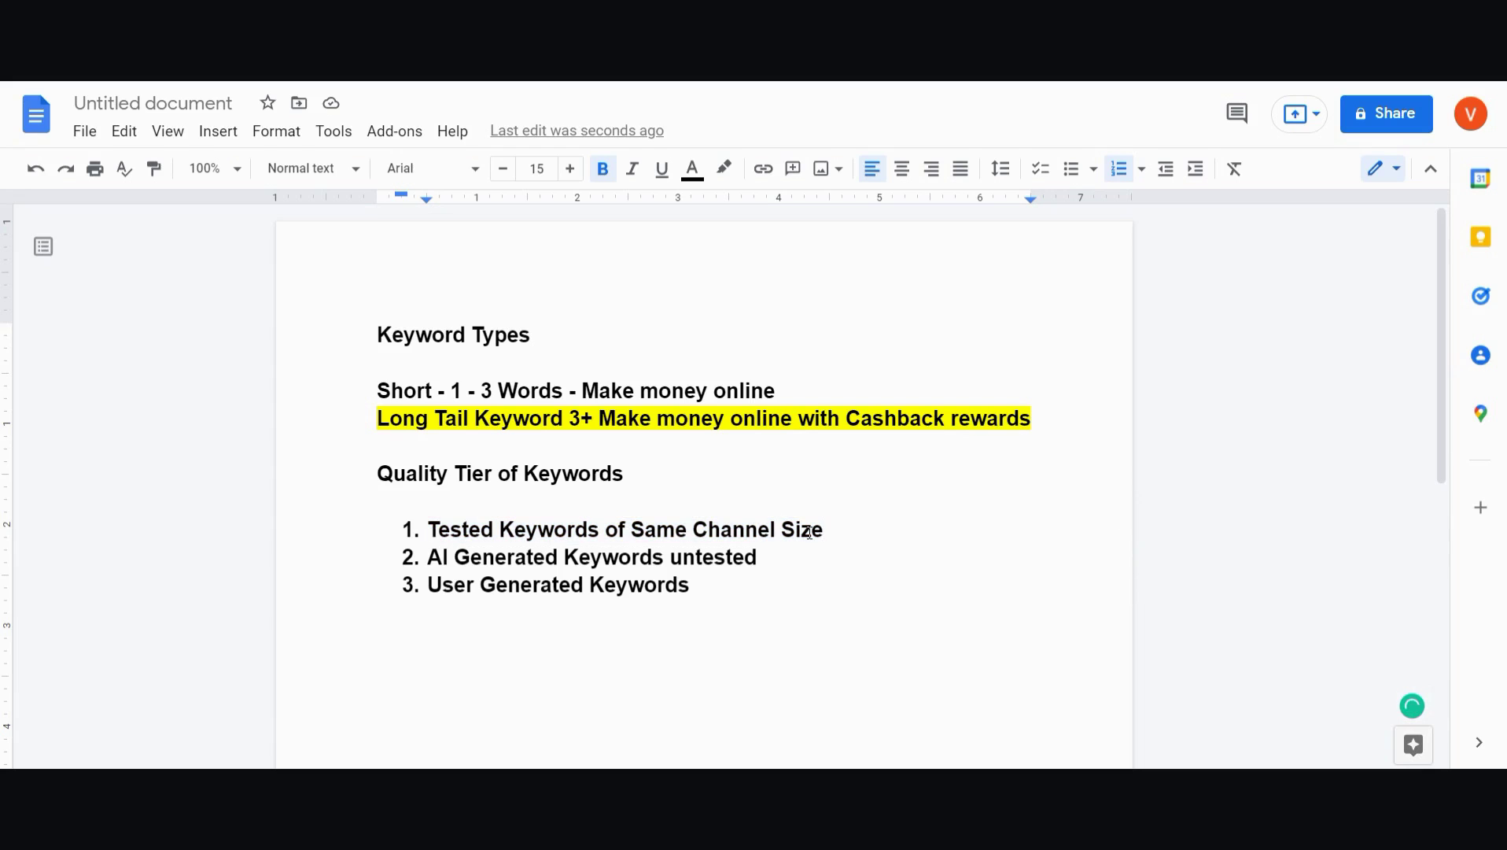
{"action": "left_click_drag", "start_coordinate": [816, 529], "coordinate": [408, 528]}
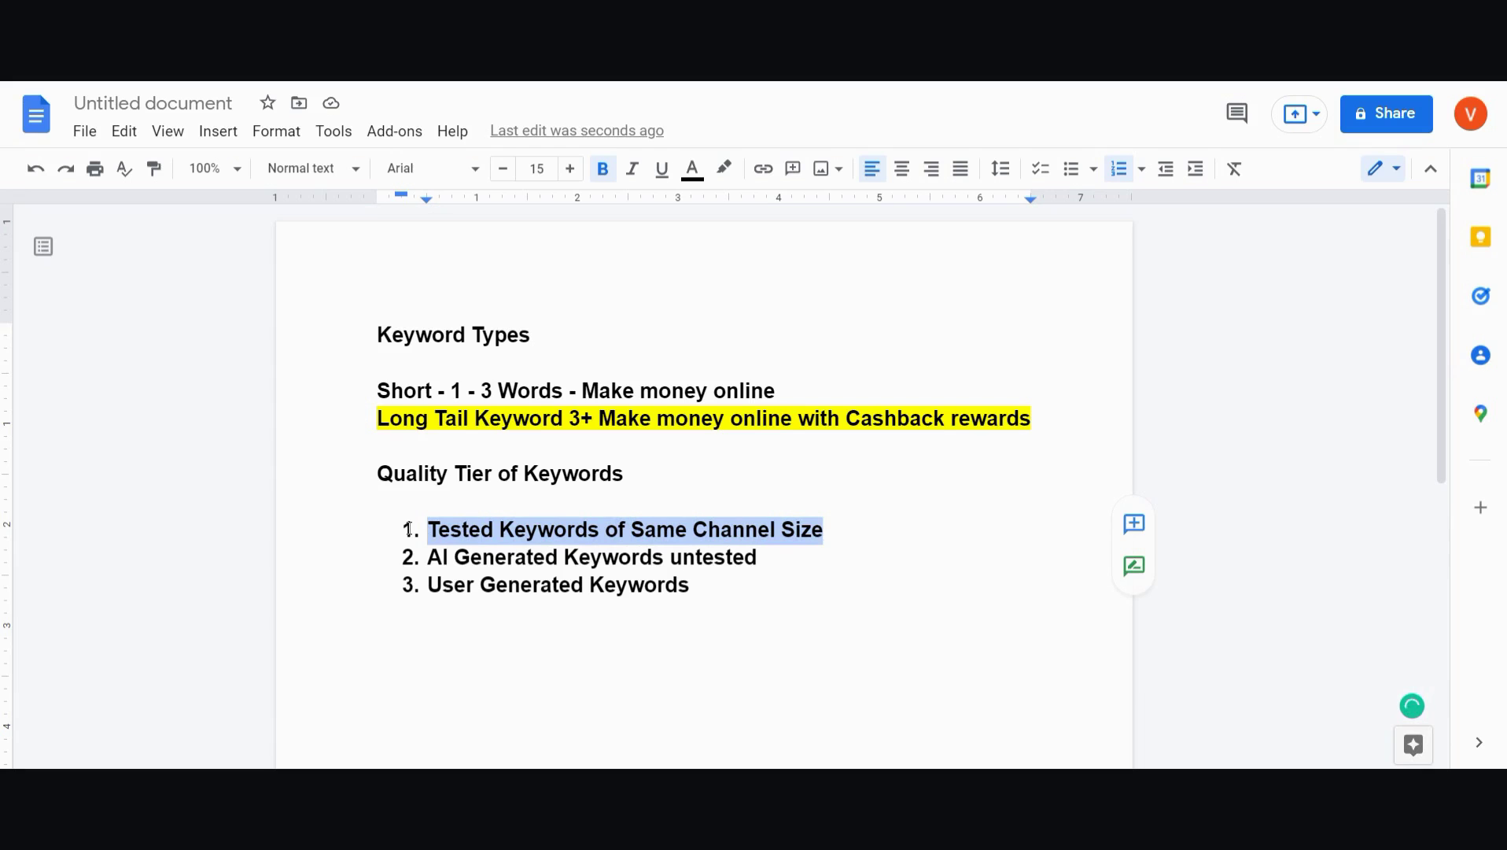
{"action": "left_click", "coordinate": [519, 527]}
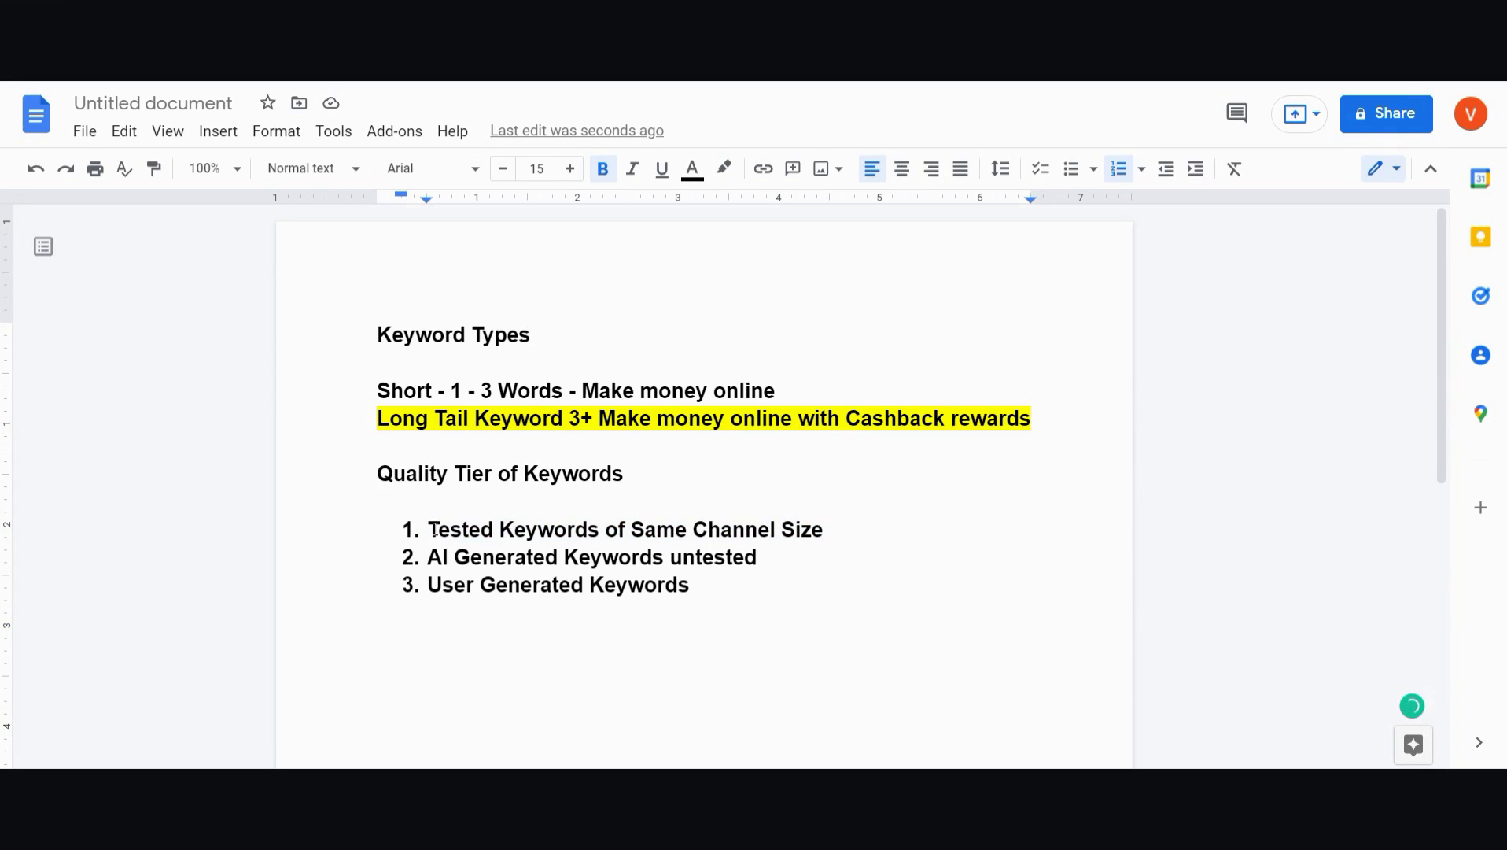
{"action": "left_click_drag", "start_coordinate": [429, 528], "coordinate": [855, 523]}
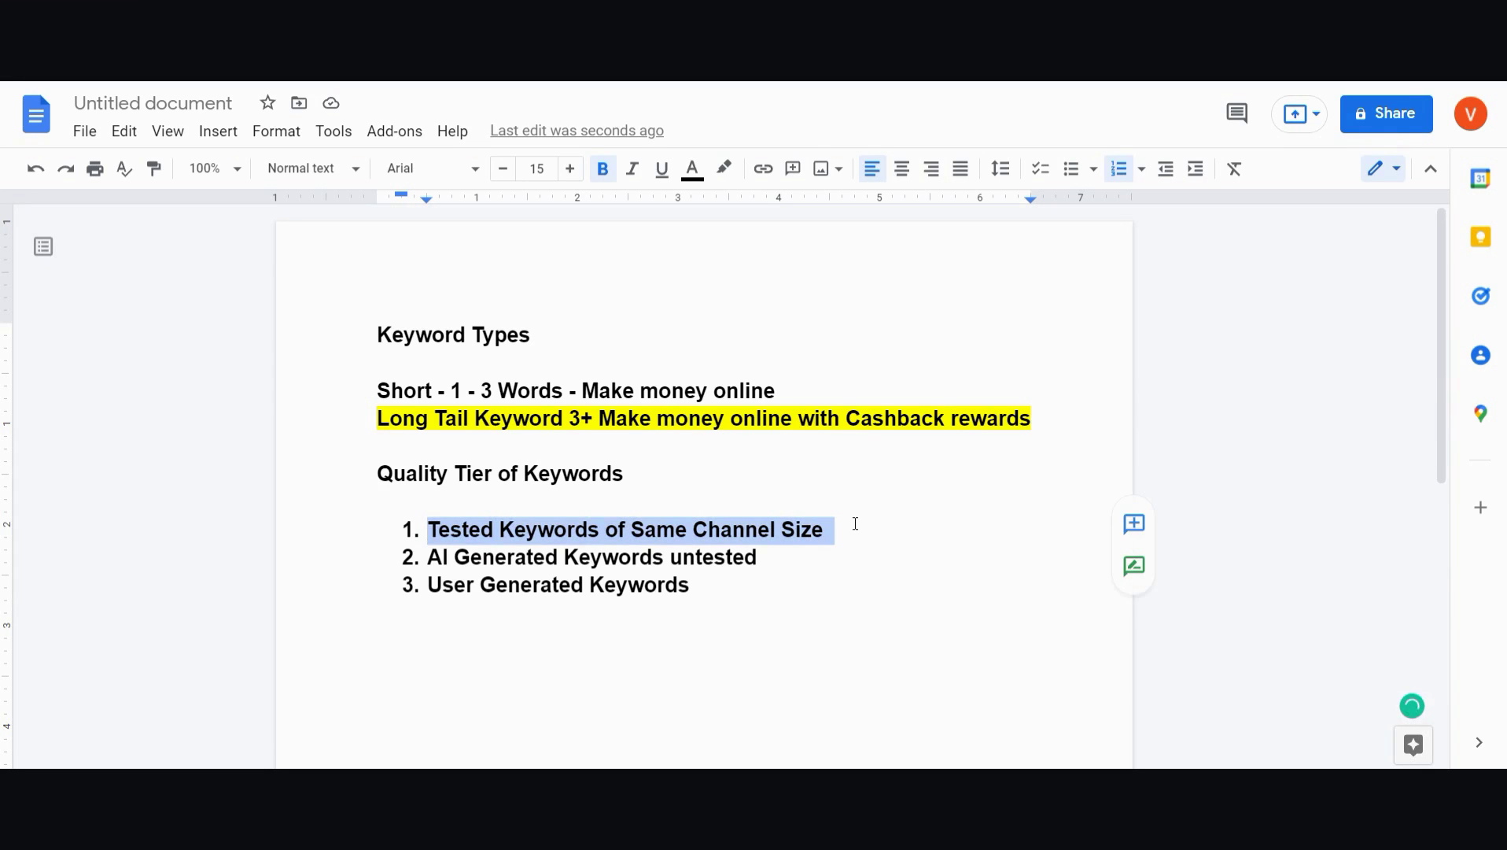
{"action": "left_click", "coordinate": [854, 528]}
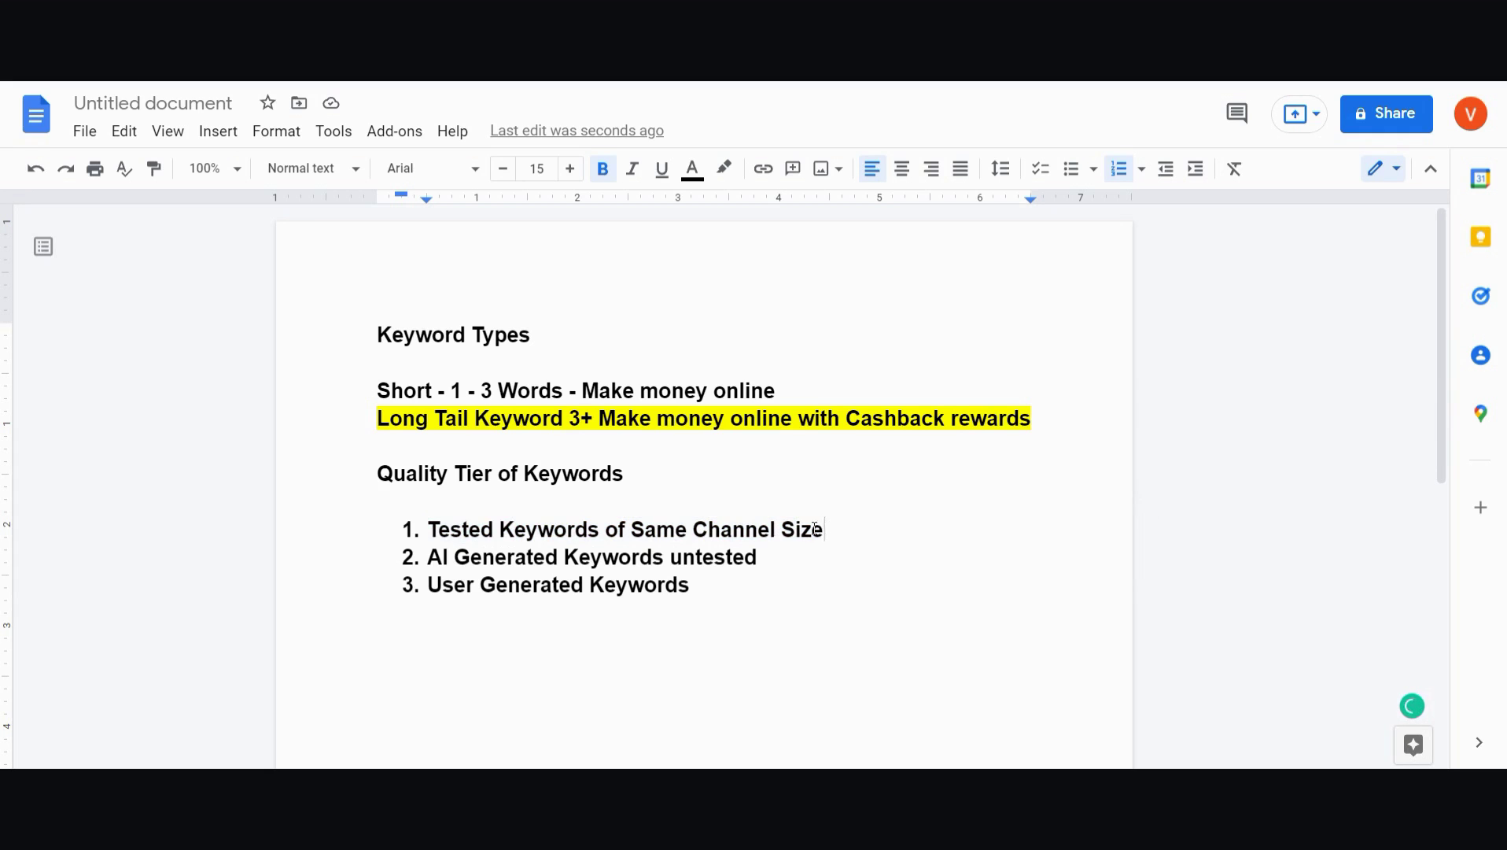
{"action": "left_click_drag", "start_coordinate": [834, 529], "coordinate": [428, 531]}
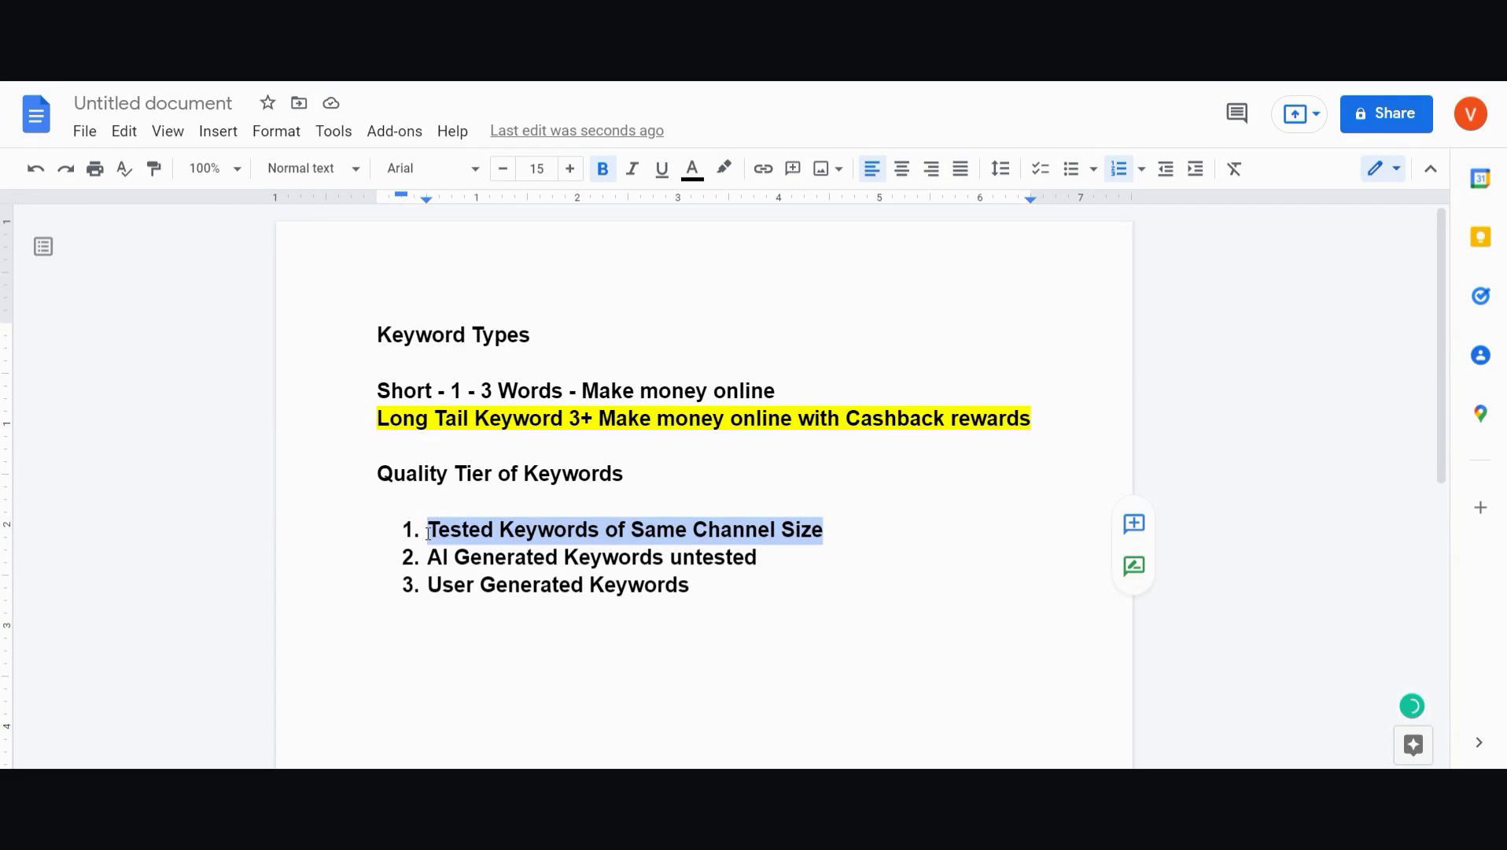
{"action": "left_click", "coordinate": [467, 557]}
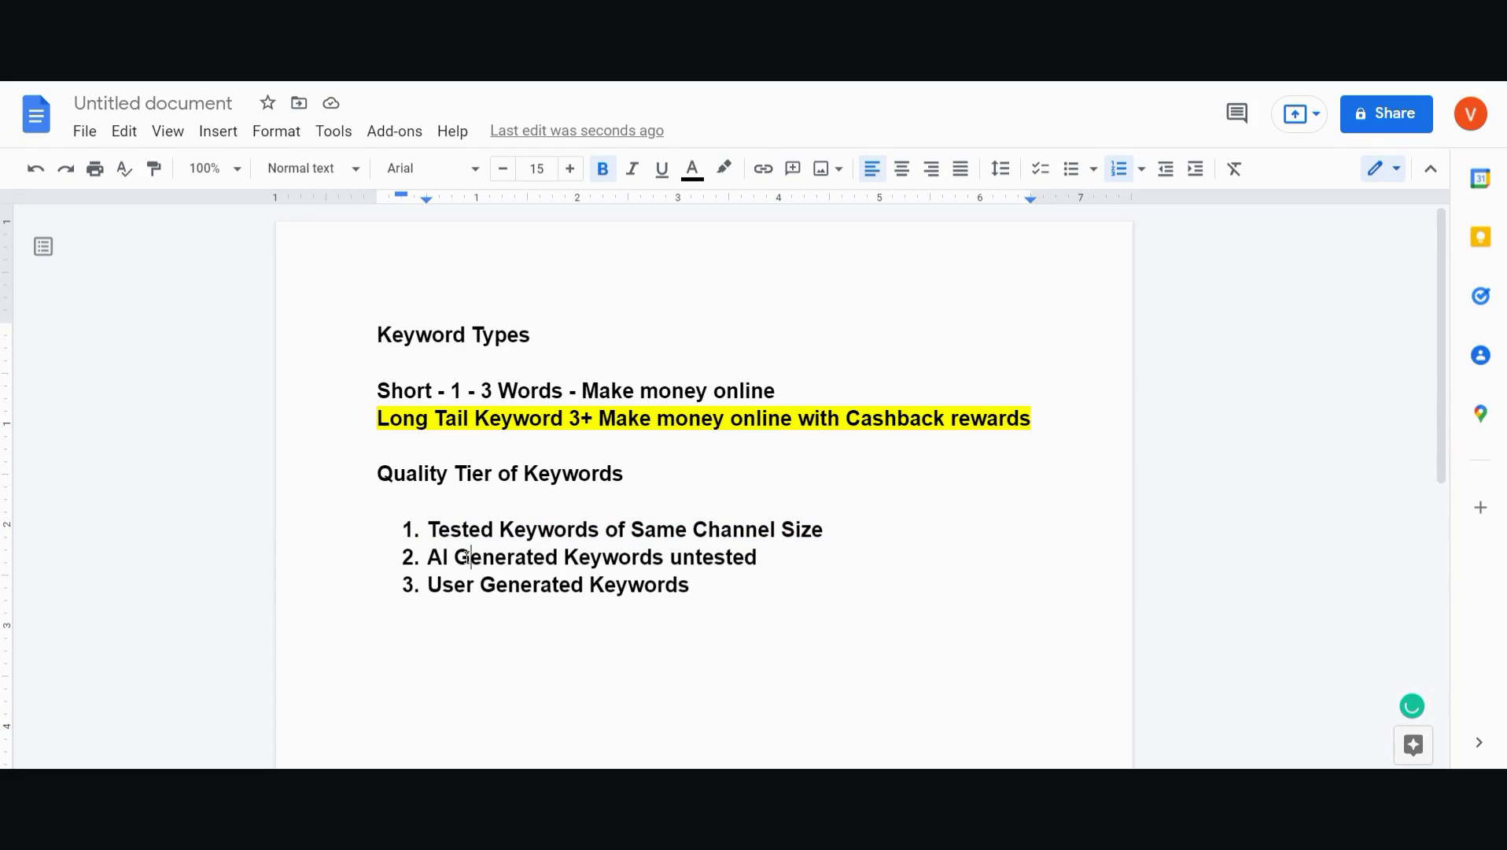
Examine the second and third quality tiers, "AI Generated Keywords untested" and "User Generated Keywords".
{"action": "left_click", "coordinate": [432, 557]}
{"action": "left_click_drag", "start_coordinate": [432, 557], "coordinate": [783, 553]}
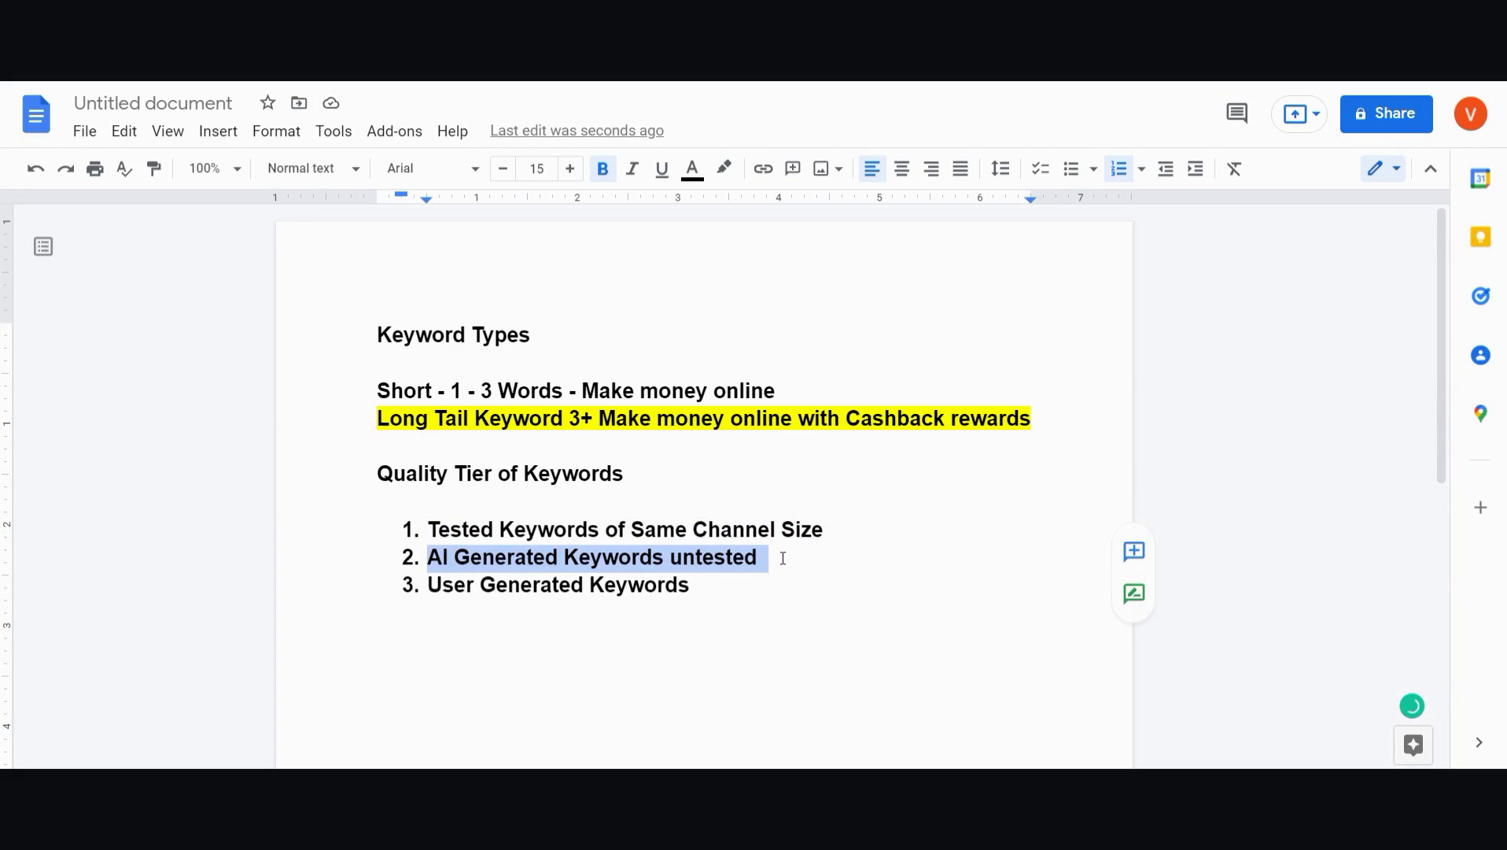
{"action": "left_click", "coordinate": [783, 557]}
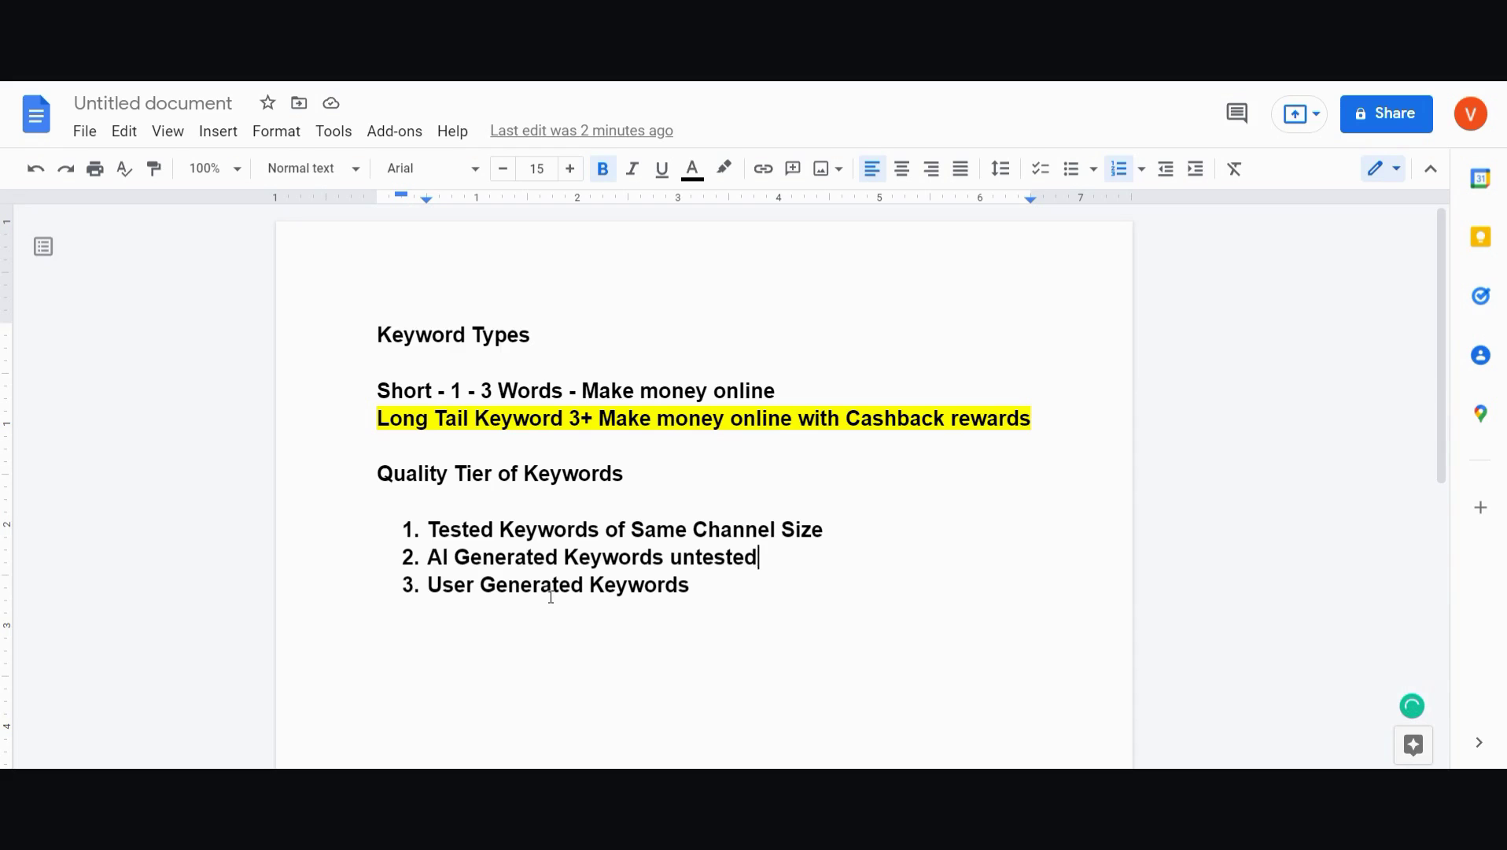
{"action": "left_click_drag", "start_coordinate": [435, 586], "coordinate": [701, 588]}
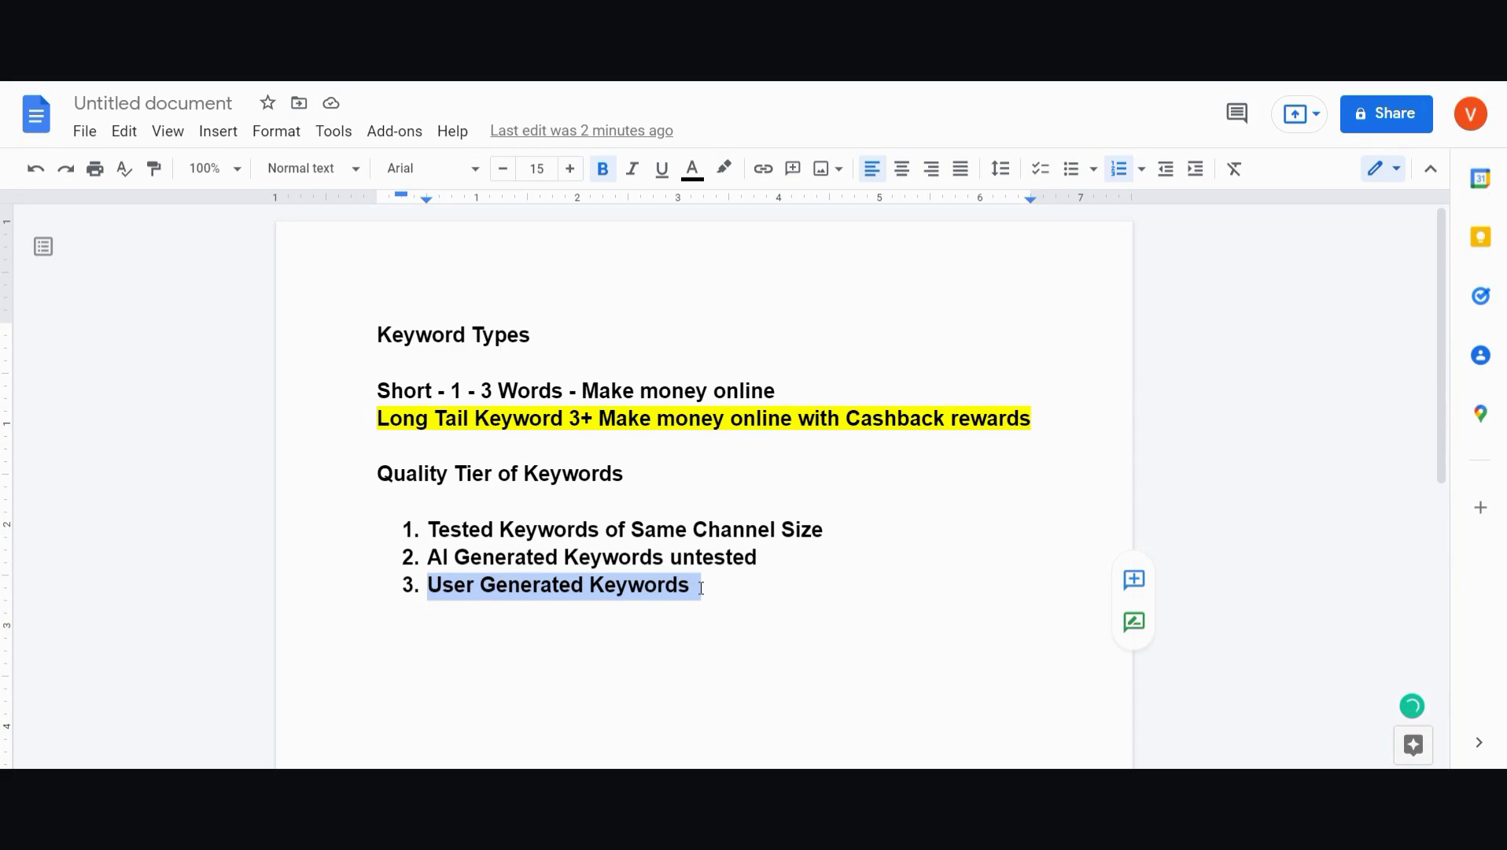
{"action": "left_click", "coordinate": [701, 588]}
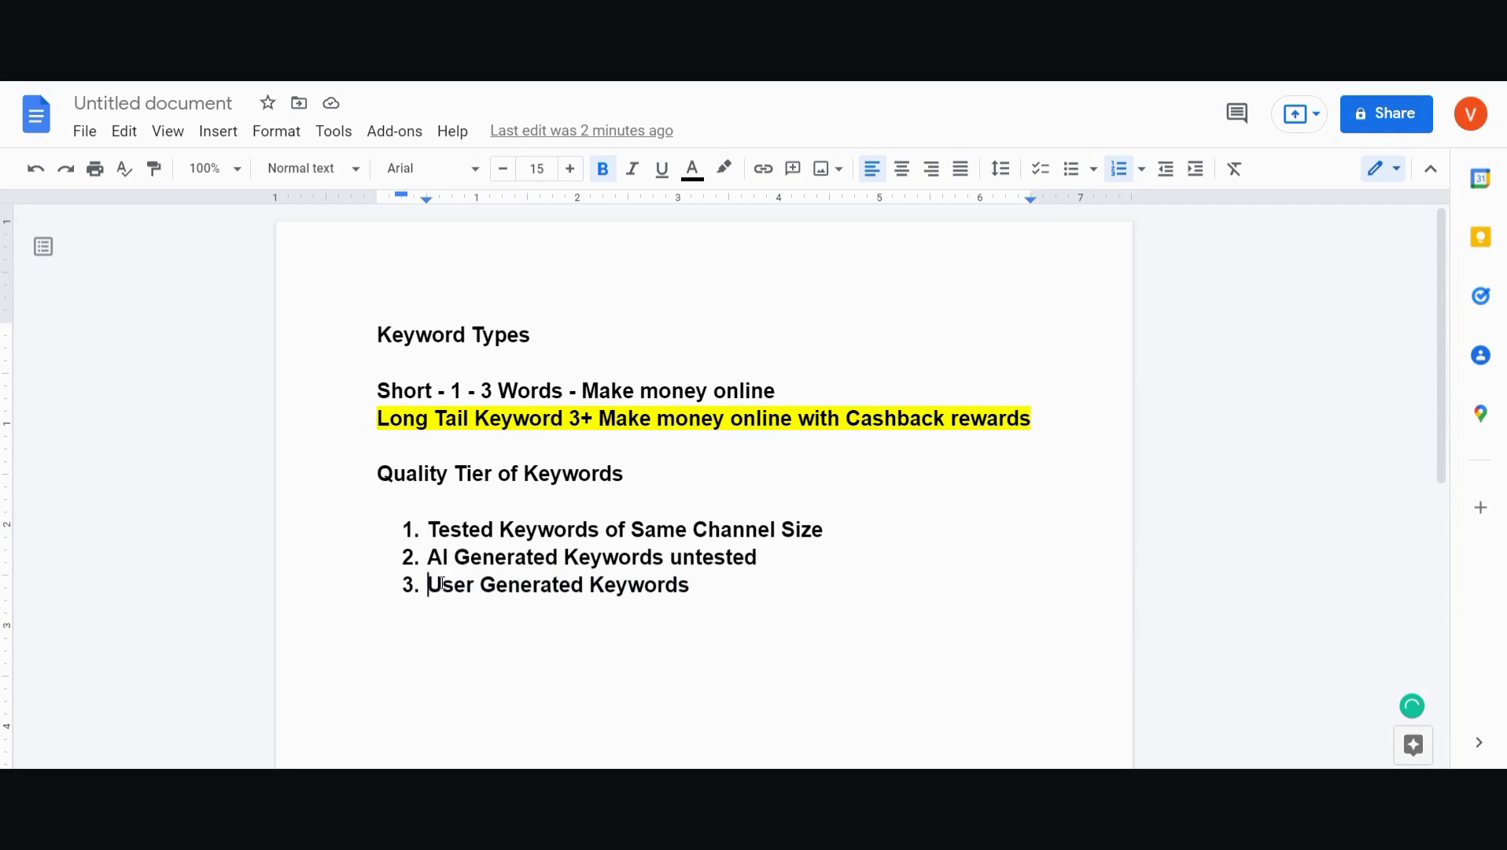
{"action": "left_click_drag", "start_coordinate": [430, 584], "coordinate": [730, 576]}
{"action": "left_click", "coordinate": [741, 584]}
{"action": "left_click_drag", "start_coordinate": [722, 584], "coordinate": [417, 585]}
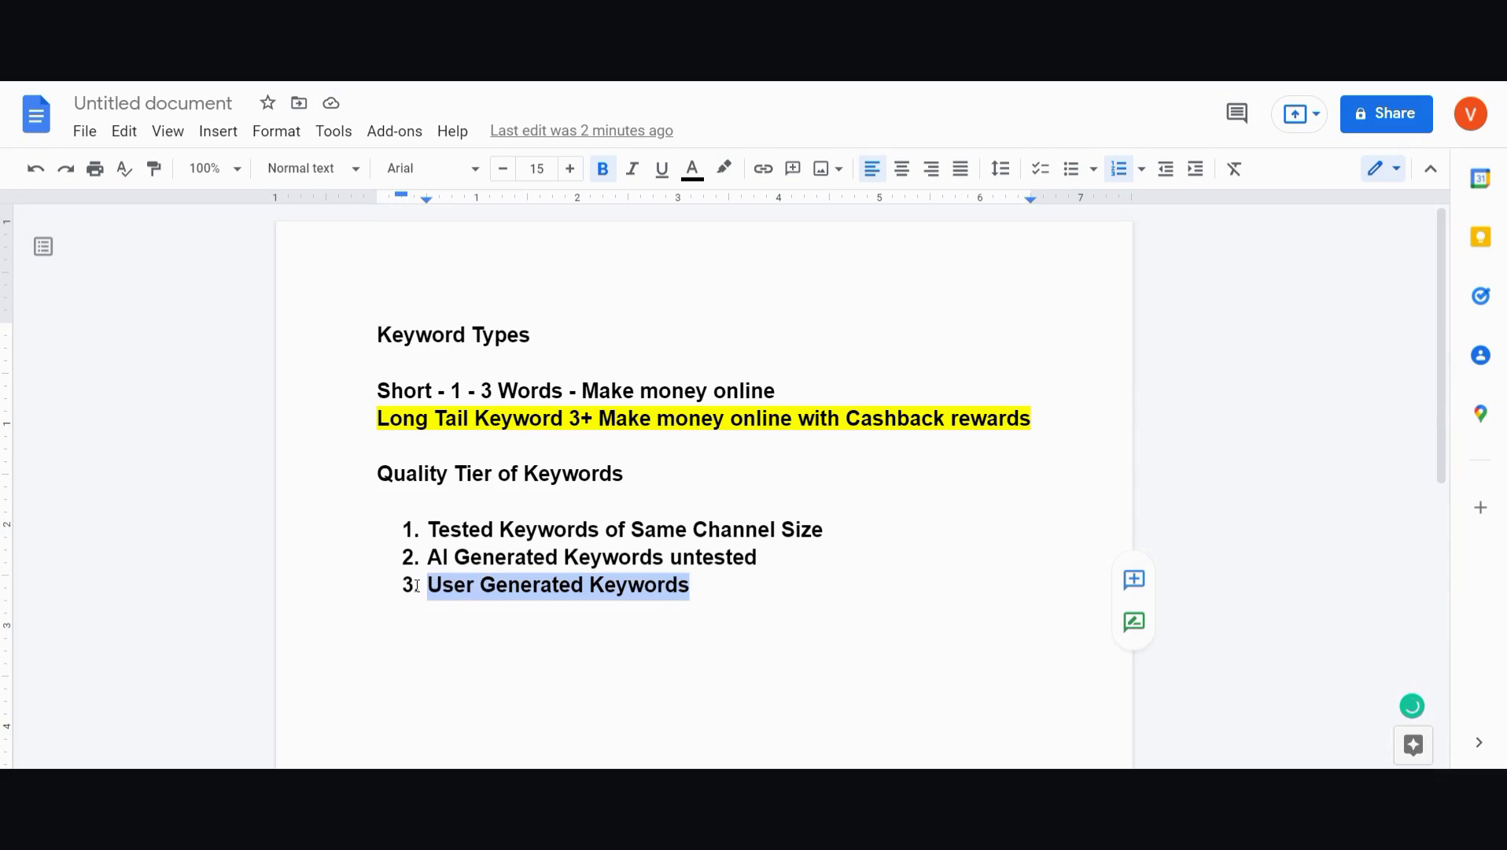
{"action": "left_click", "coordinate": [711, 583]}
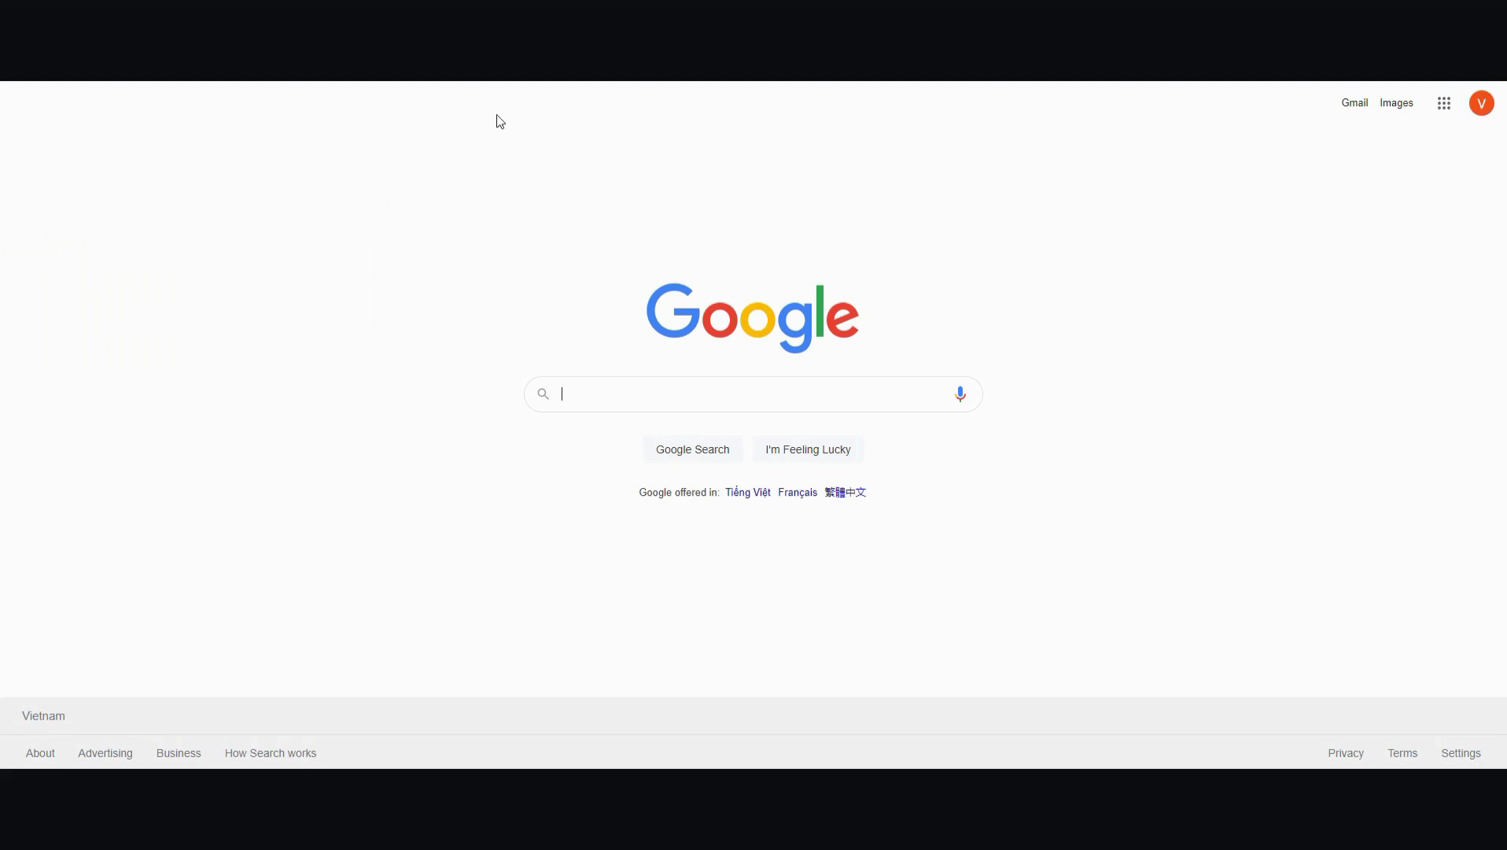
Search Google for "ai tools" and look through the results for topic ideas.
{"action": "left_click", "coordinate": [571, 384]}
{"action": "type", "text": "ai tools"}
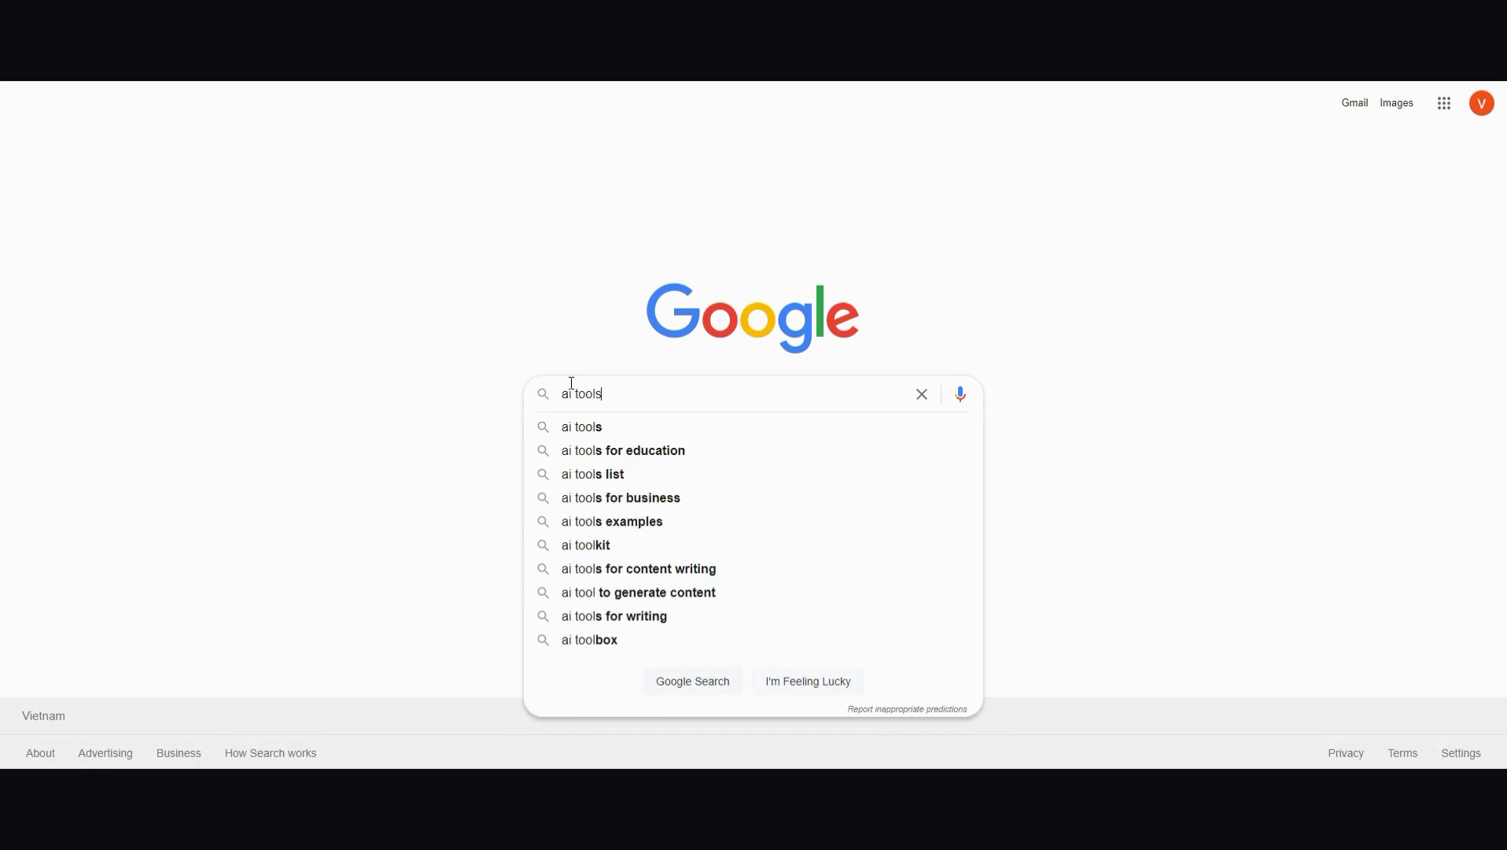
{"action": "key", "text": "Return"}
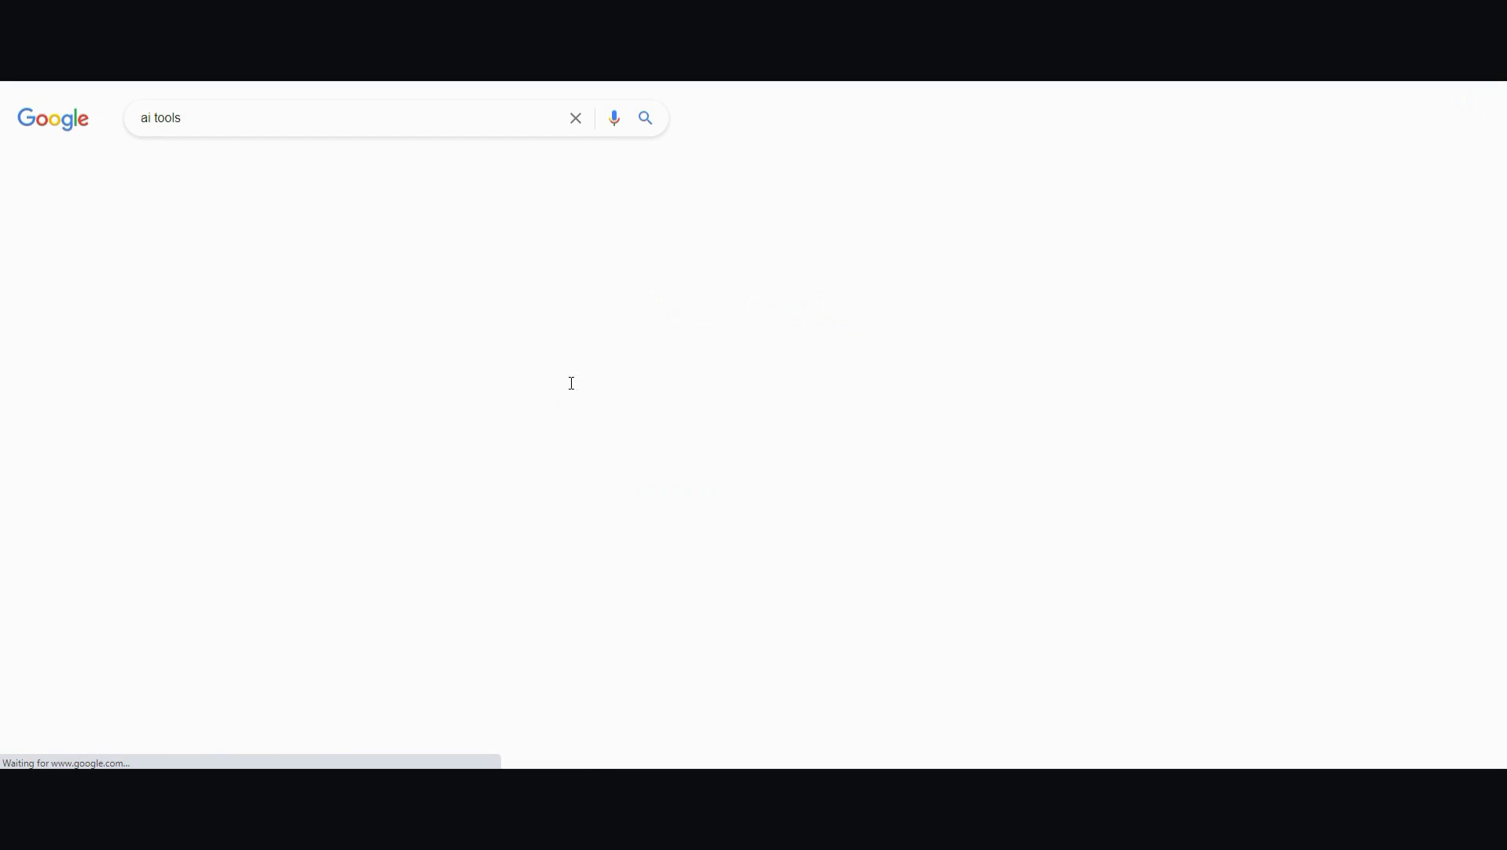
{"action": "scroll", "coordinate": [659, 346], "scroll_direction": "down", "scroll_amount": 10}
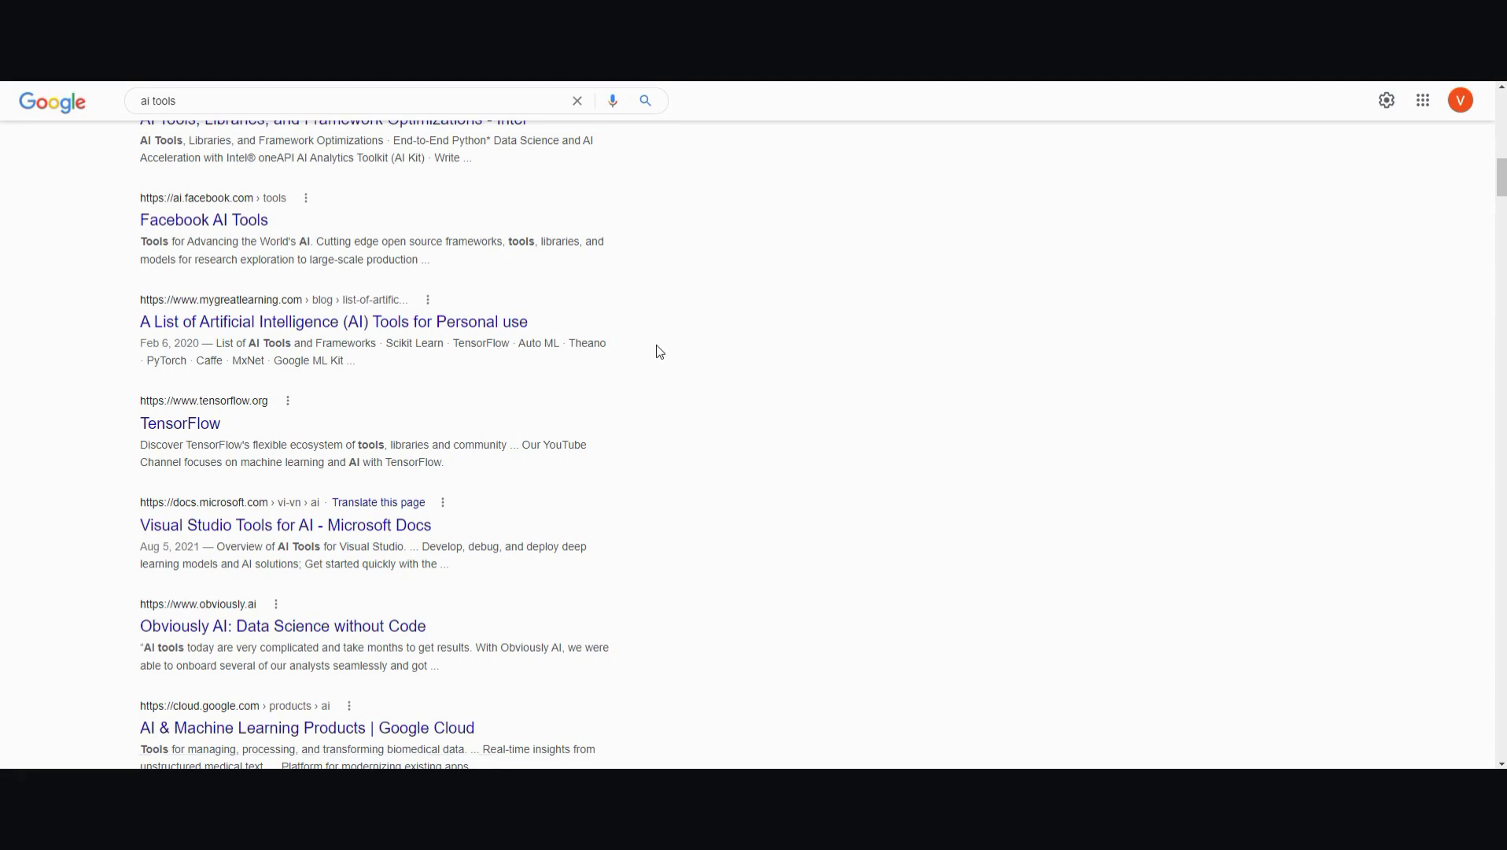
{"action": "left_click_drag", "start_coordinate": [1501, 176], "coordinate": [1497, 160]}
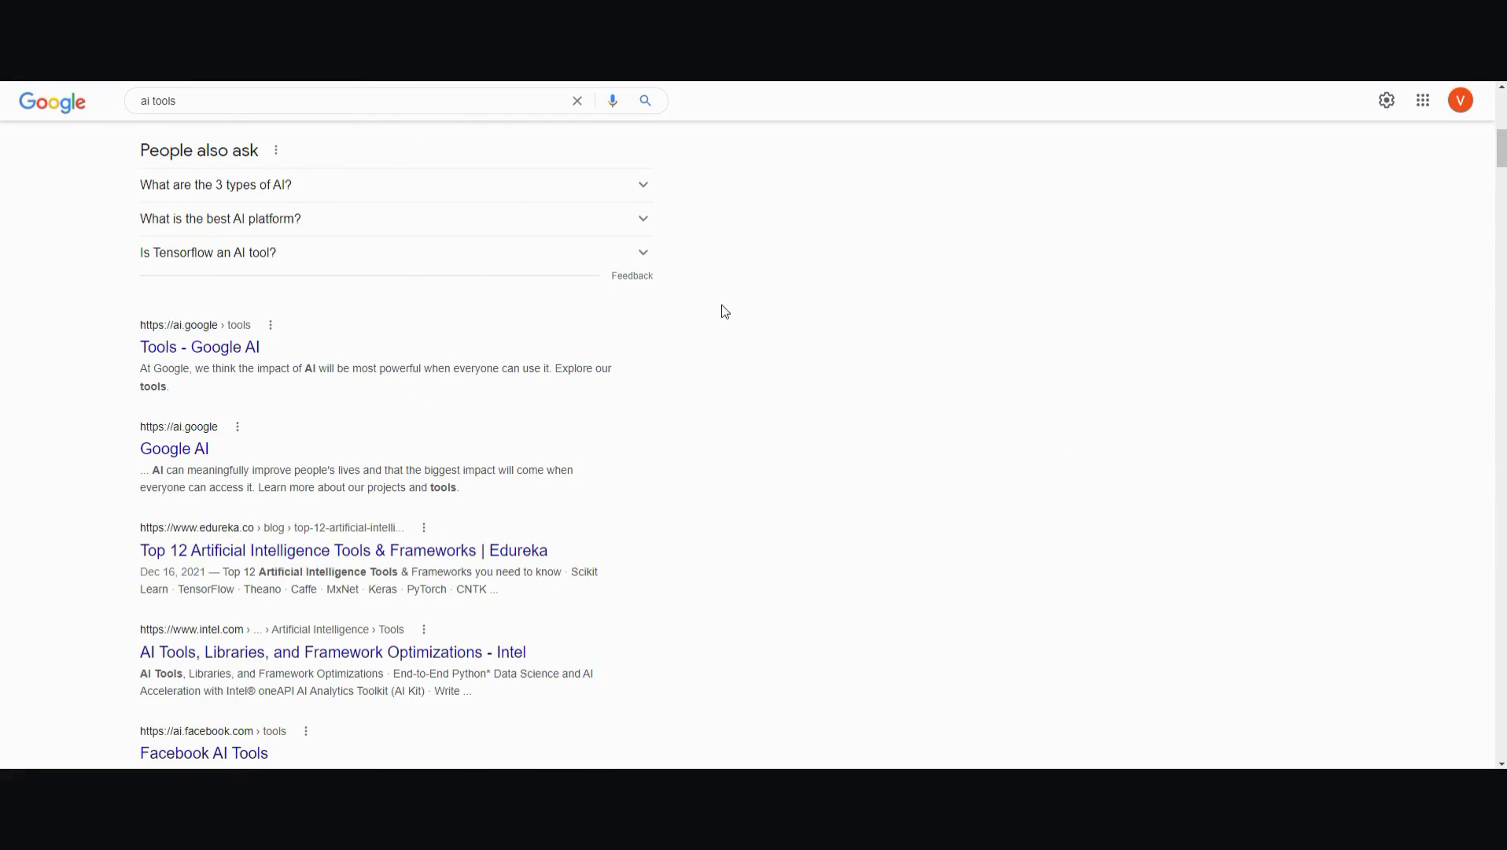
{"action": "scroll", "coordinate": [670, 259], "scroll_direction": "up", "scroll_amount": 5}
Refine the Google search to the suggested query "ai content writer" and look through the results.
{"action": "double_click", "coordinate": [176, 118]}
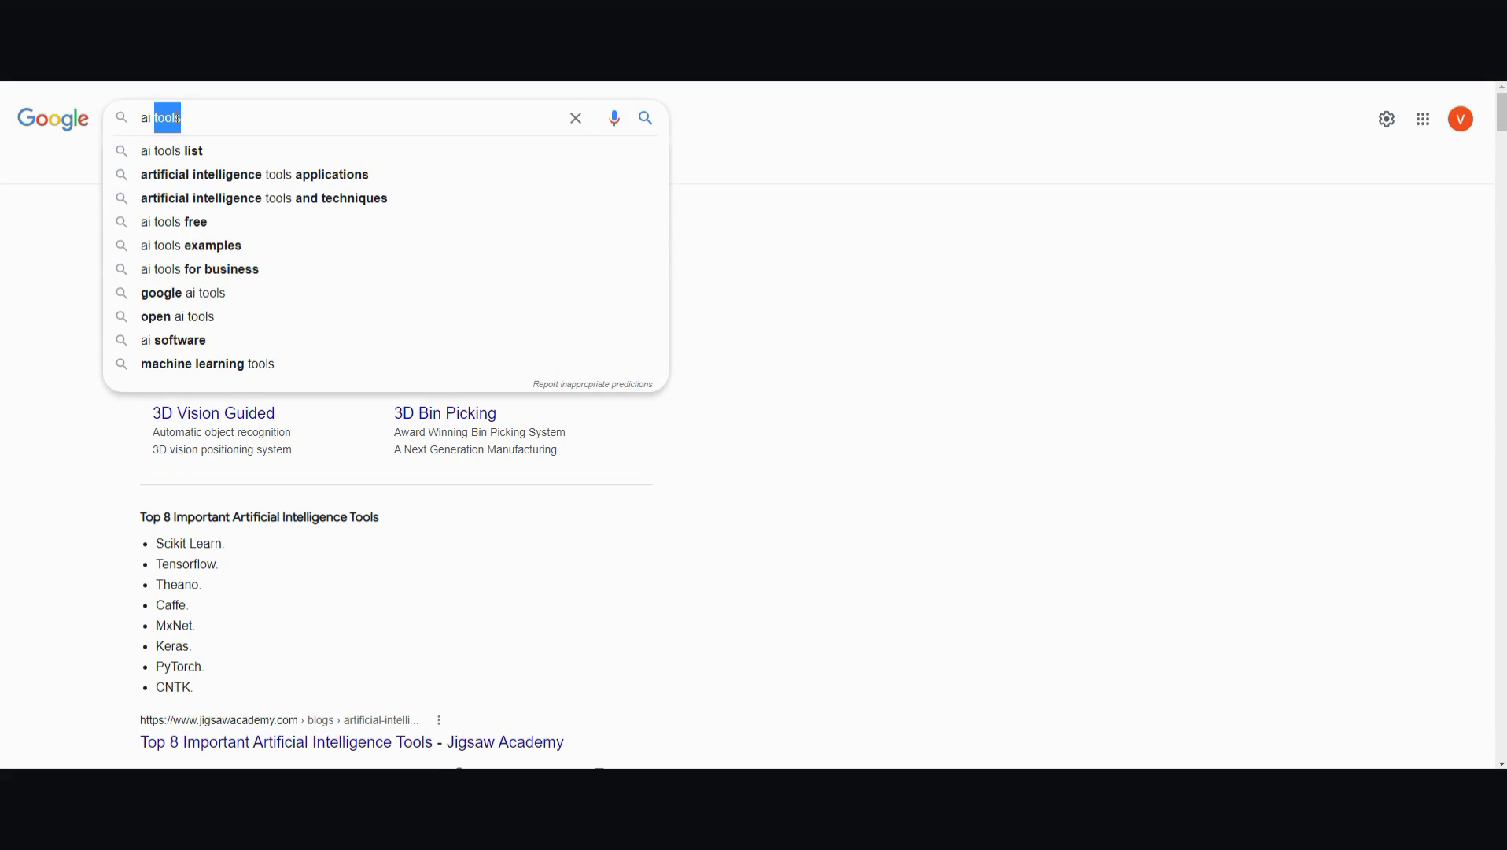
{"action": "type", "text": "content"}
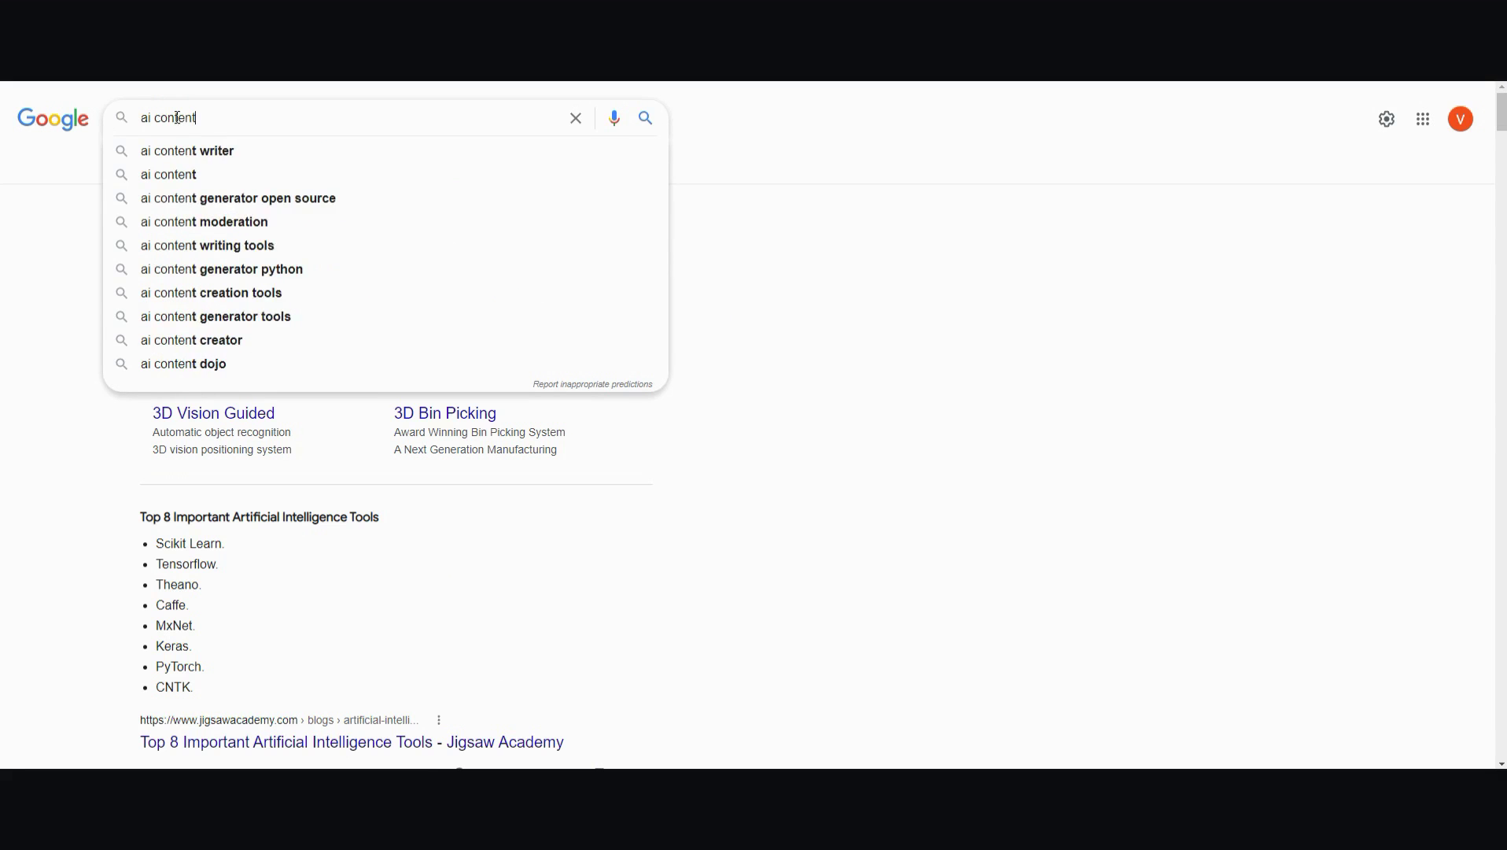
{"action": "key", "text": "Down"}
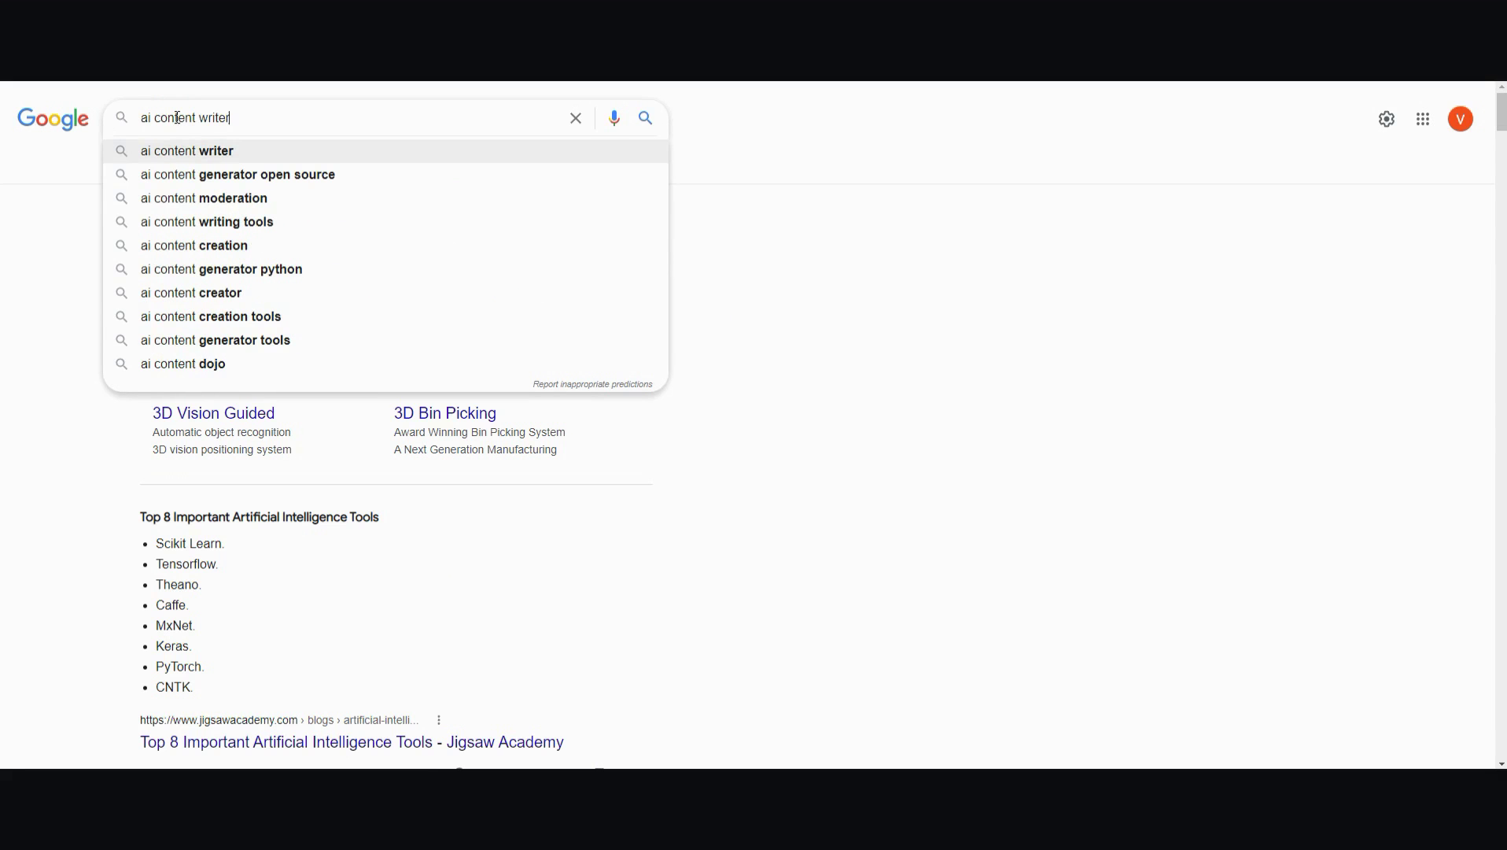
{"action": "key", "text": "Return"}
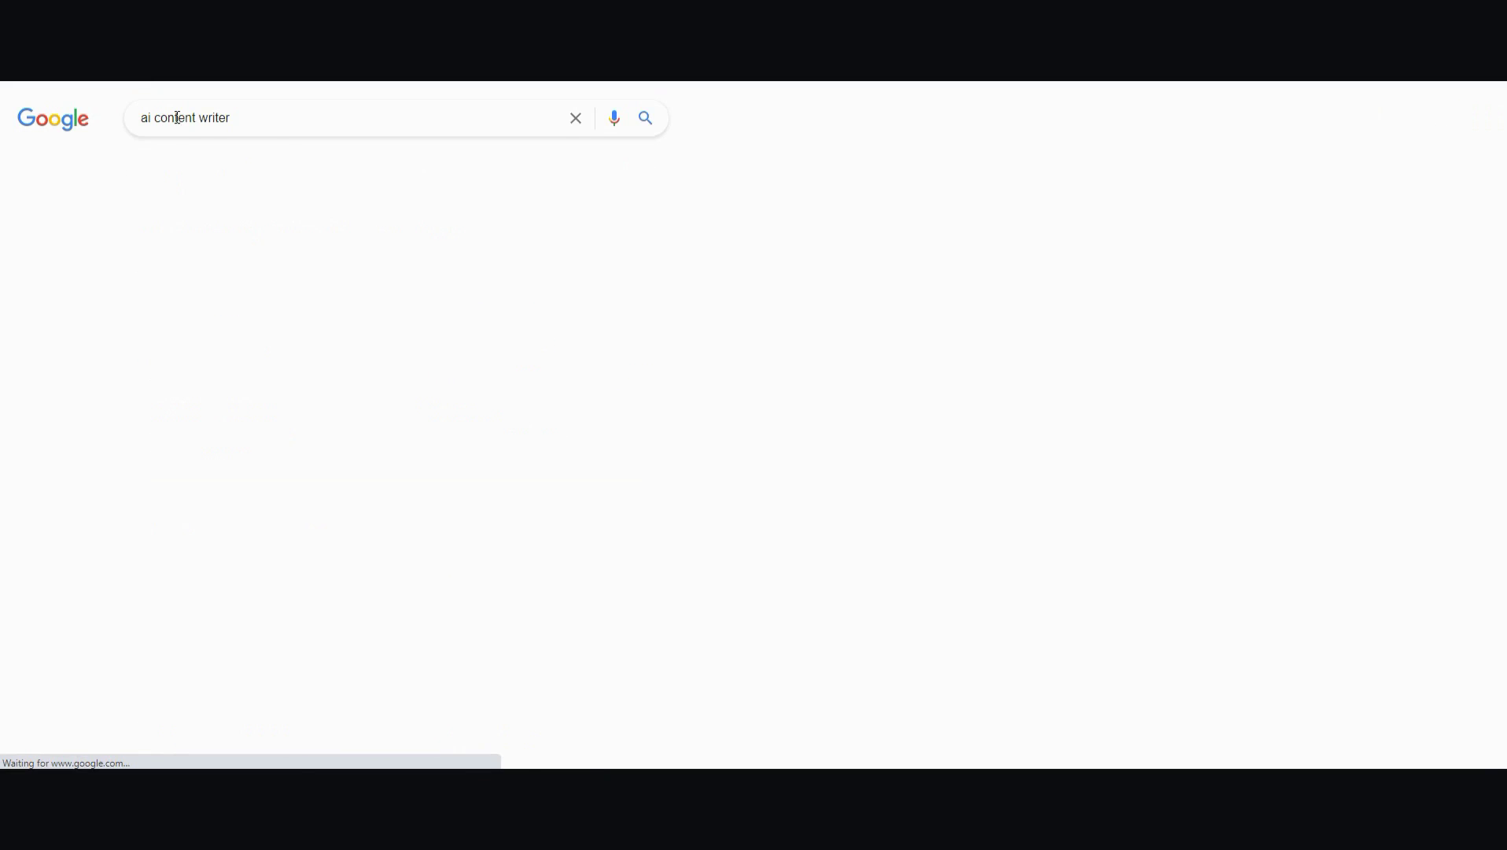
{"action": "scroll", "coordinate": [1503, 144], "scroll_direction": "down", "scroll_amount": 3}
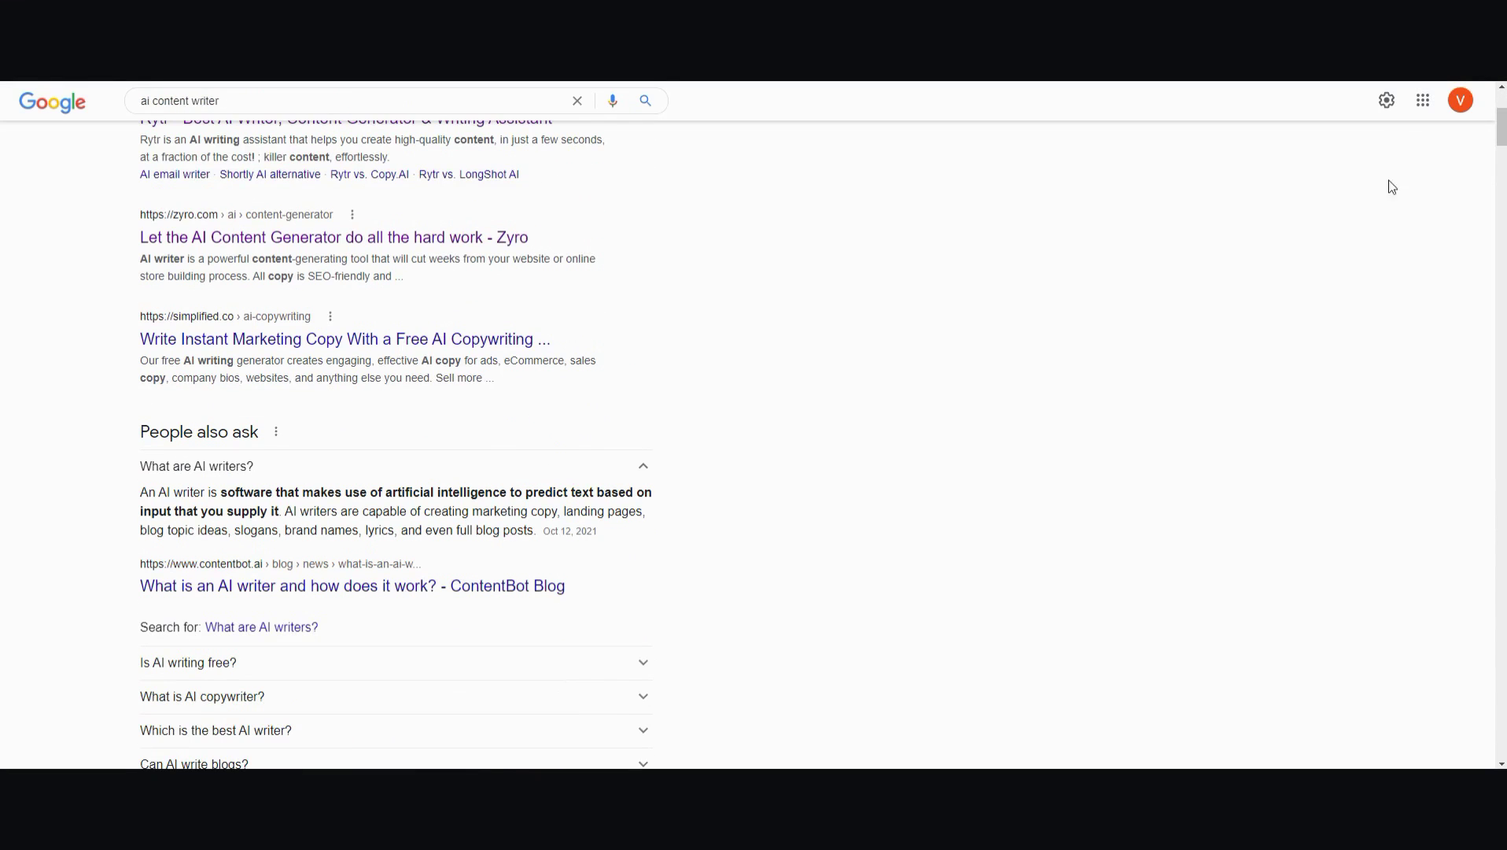
Open the ContentBot Blog article "What is an AI writer and how does it work?" and skim it.
{"action": "left_click", "coordinate": [288, 586]}
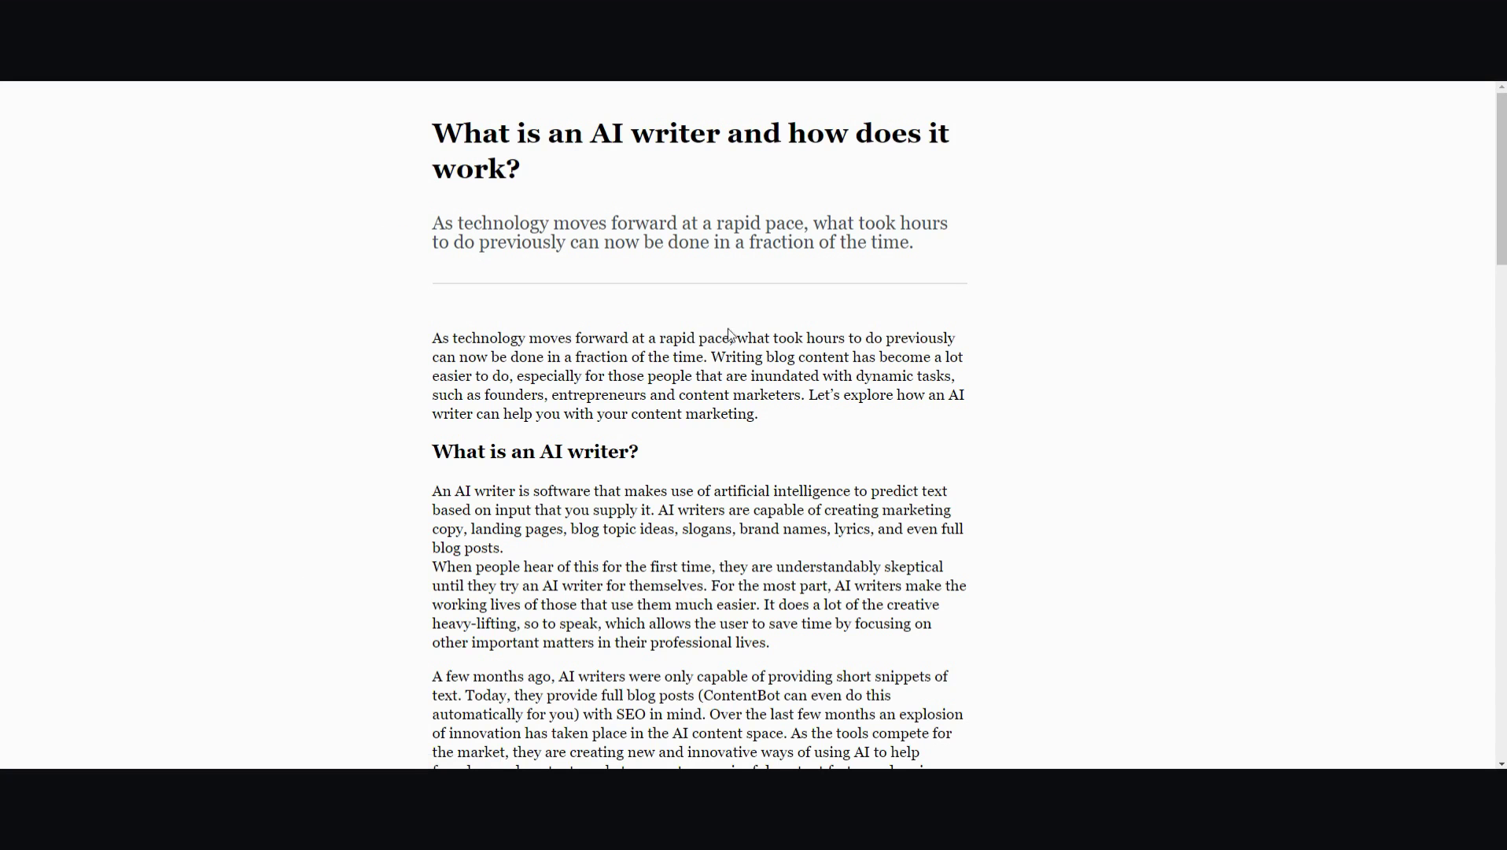
{"action": "left_click_drag", "start_coordinate": [1500, 205], "coordinate": [1470, 193]}
{"action": "mouse_move", "coordinate": [1502, 164]}
{"action": "left_mouse_down"}
{"action": "mouse_move", "coordinate": [1476, 515]}
{"action": "mouse_move", "coordinate": [1491, 158]}
{"action": "left_mouse_up"}
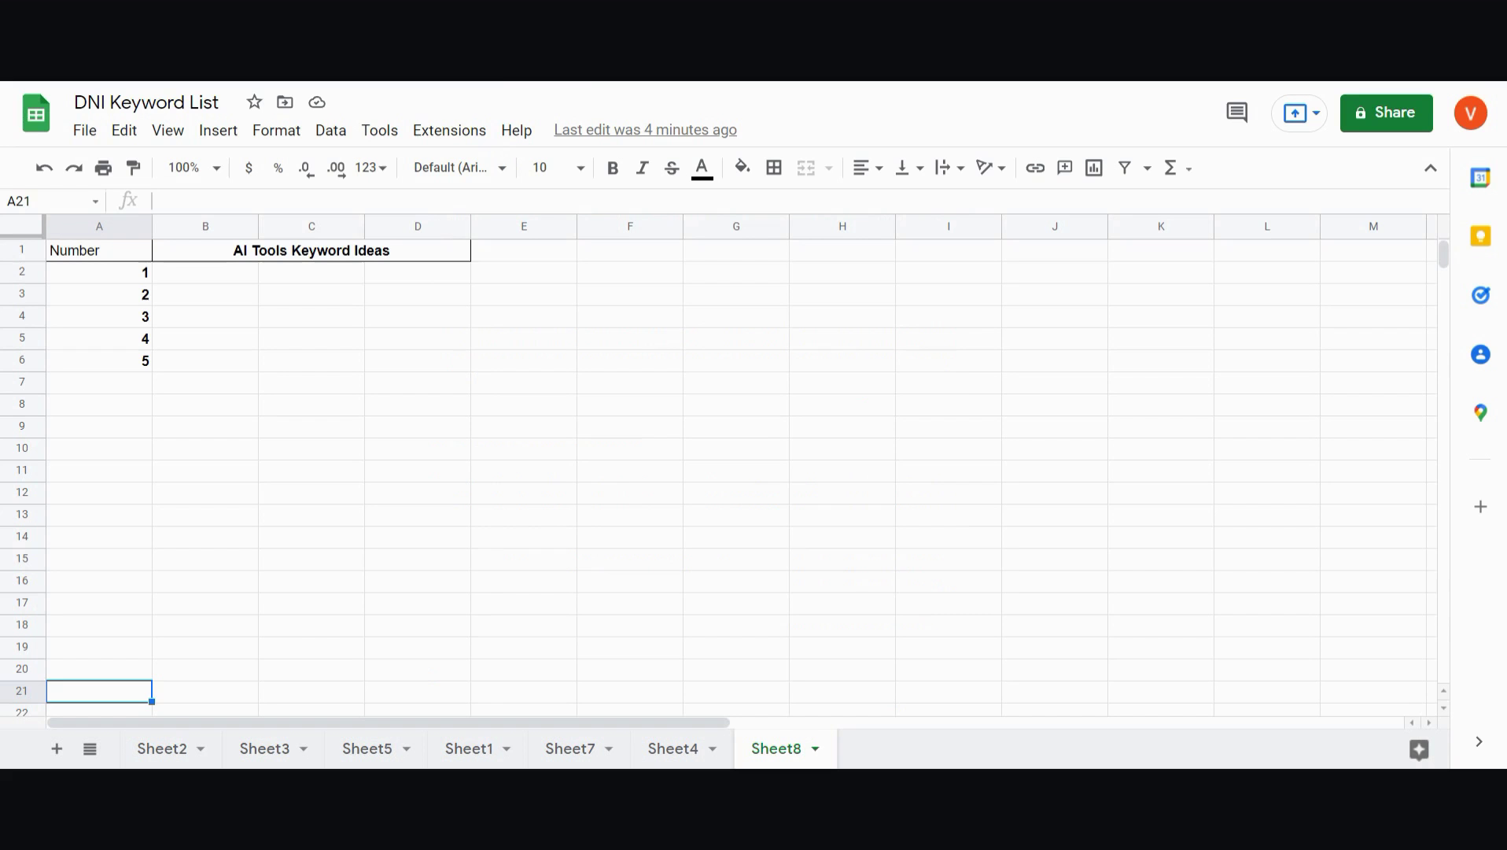
In the DNI Keyword List spreadsheet, enter "what is an AI writer" in cell B2 as the first keyword idea.
{"action": "left_click", "coordinate": [201, 271]}
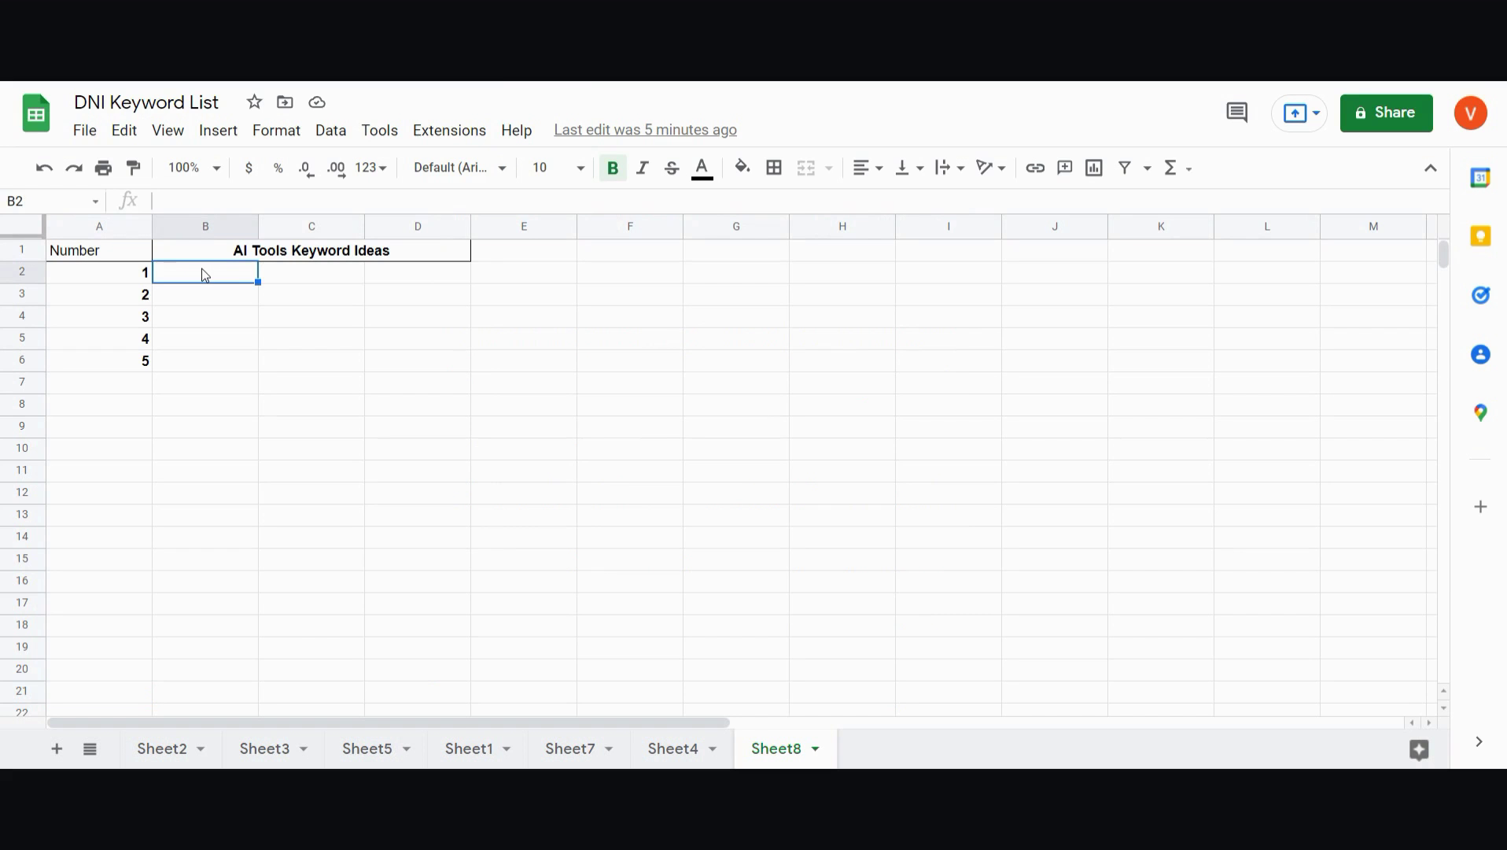
{"action": "type", "text": "what is"}
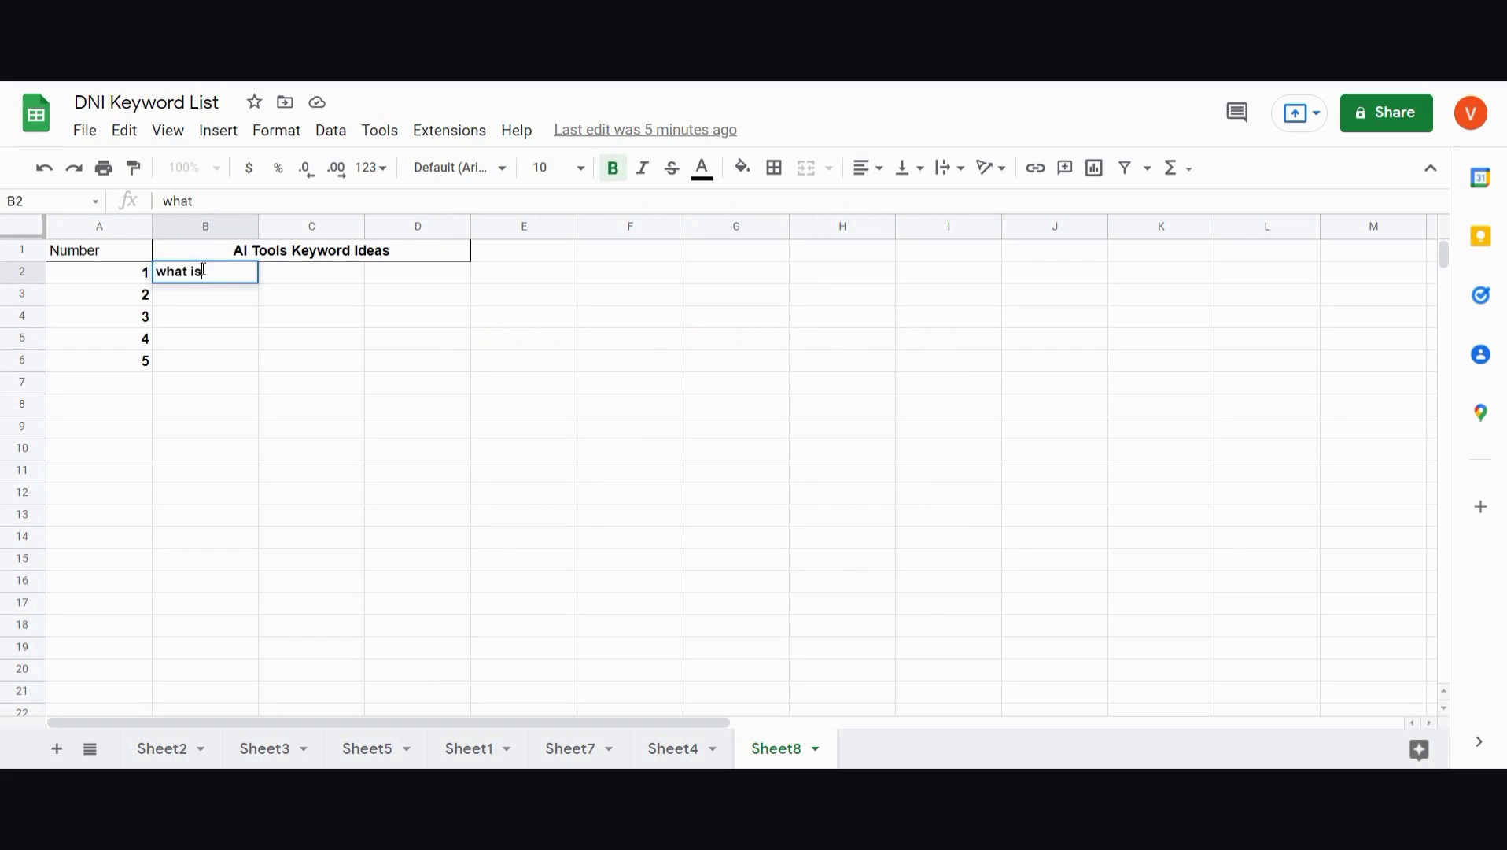
{"action": "type", "text": " an AI writer"}
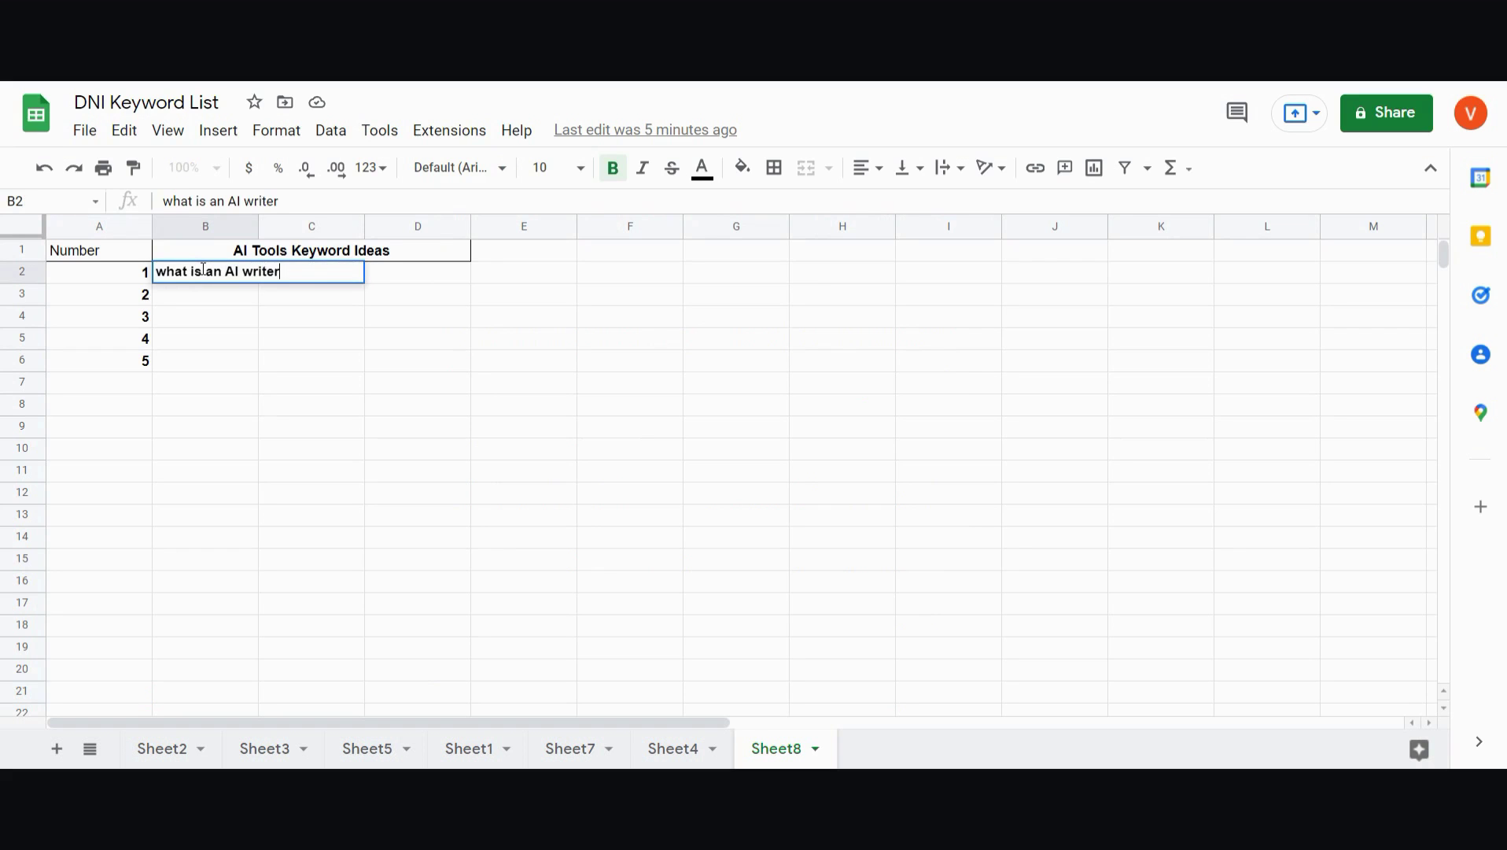
{"action": "key", "text": "Return"}
Enter "How does an AI writer work" in cell B3 as the second keyword idea.
{"action": "type", "text": "How "}
{"action": "type", "text": "dows"}
{"action": "key", "text": "BackSpace"}
{"action": "key", "text": "BackSpace"}
{"action": "type", "text": "es an AI writer work"}
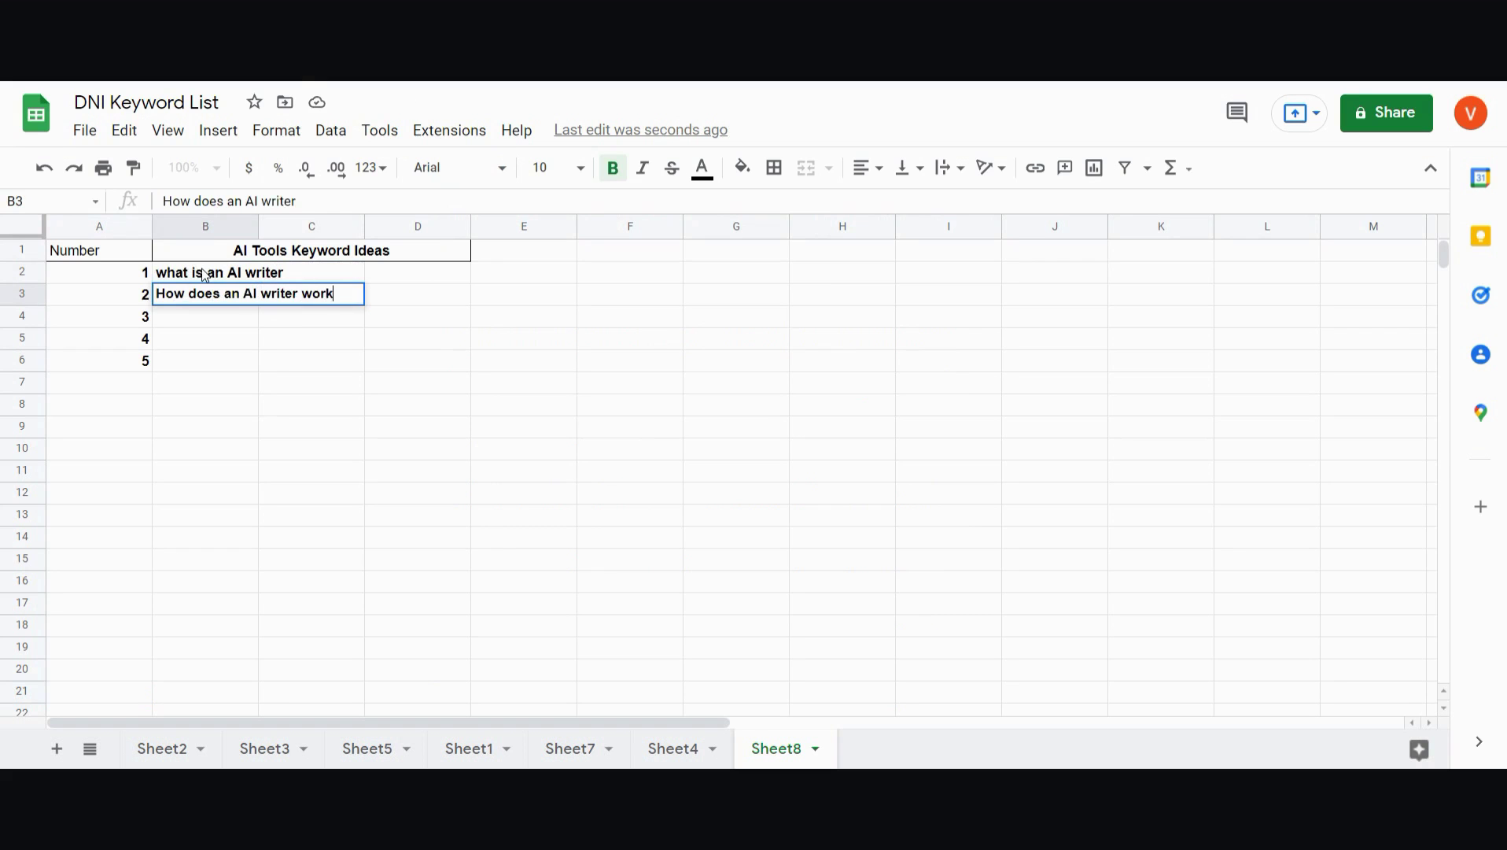
{"action": "key", "text": "Return"}
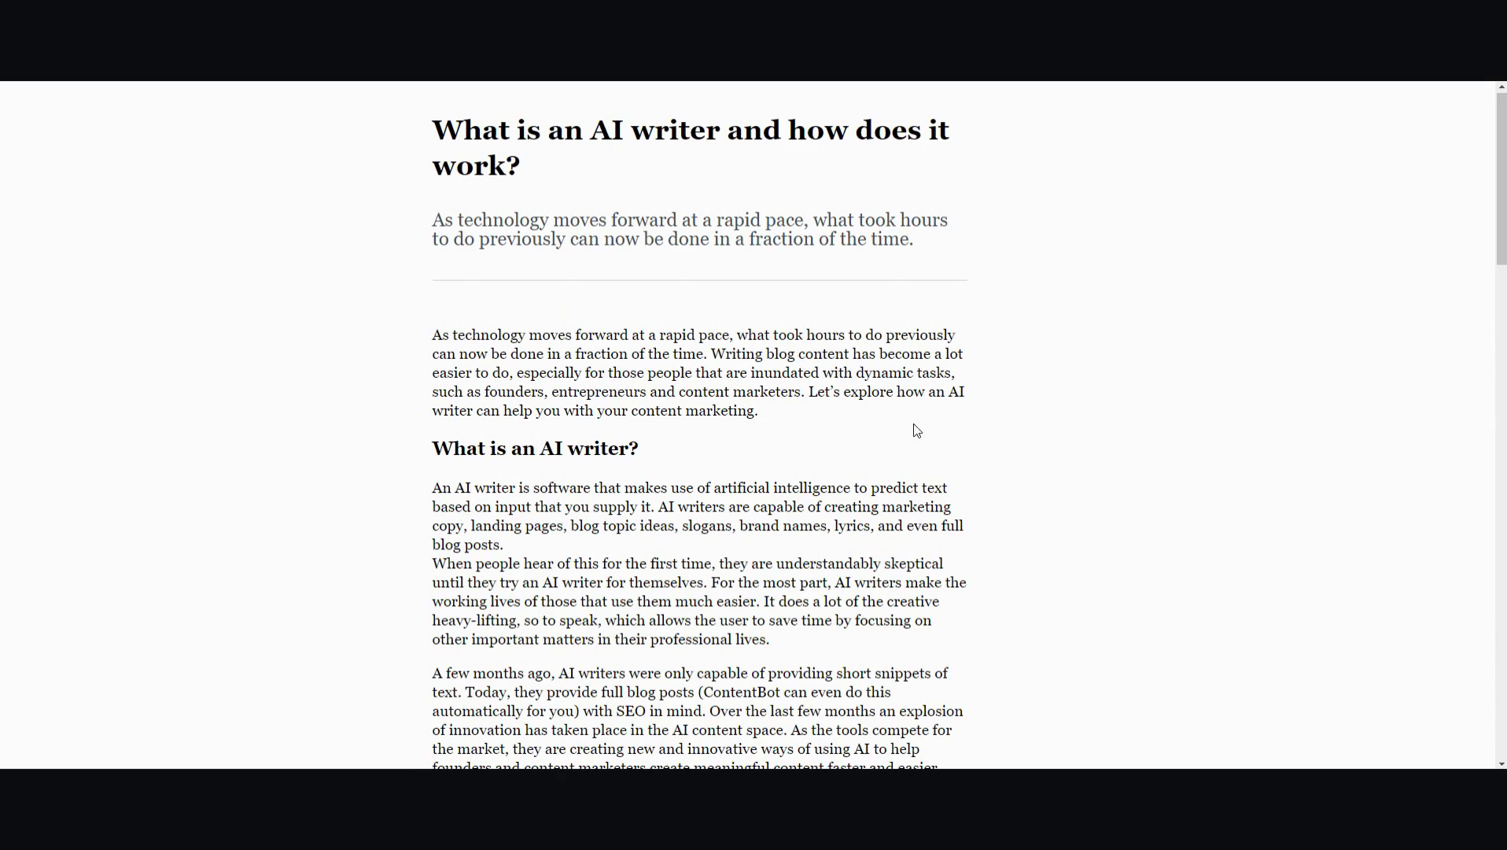
{"action": "left_click_drag", "start_coordinate": [1497, 268], "coordinate": [1500, 225]}
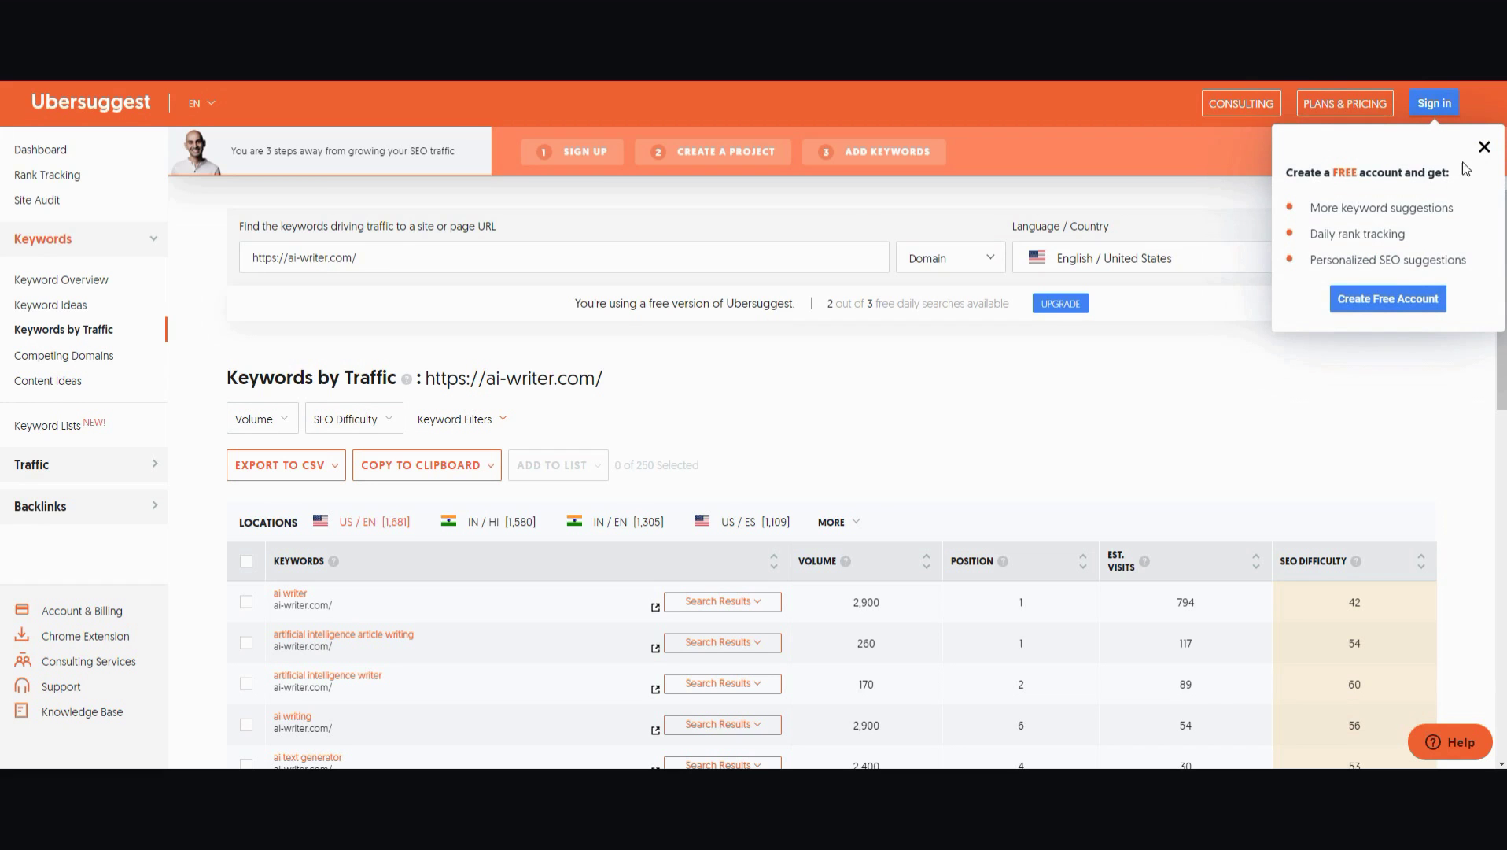
In Ubersuggest, dismiss the free-account pop-up, open the keyword ideas for "ai writer" and look through the suggestions and their metrics.
{"action": "left_click", "coordinate": [1484, 147]}
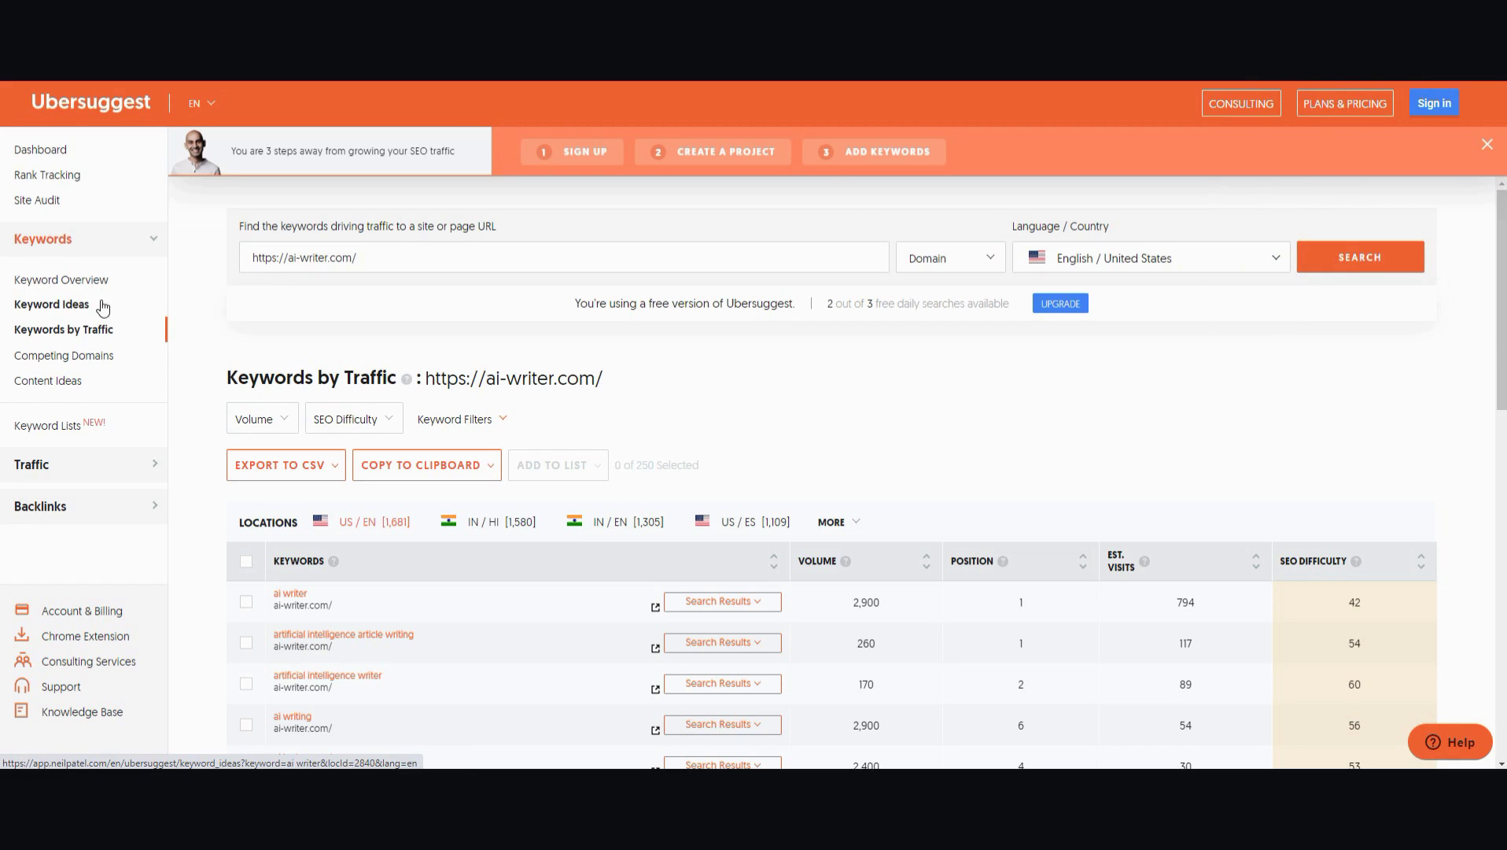
{"action": "left_click", "coordinate": [91, 306]}
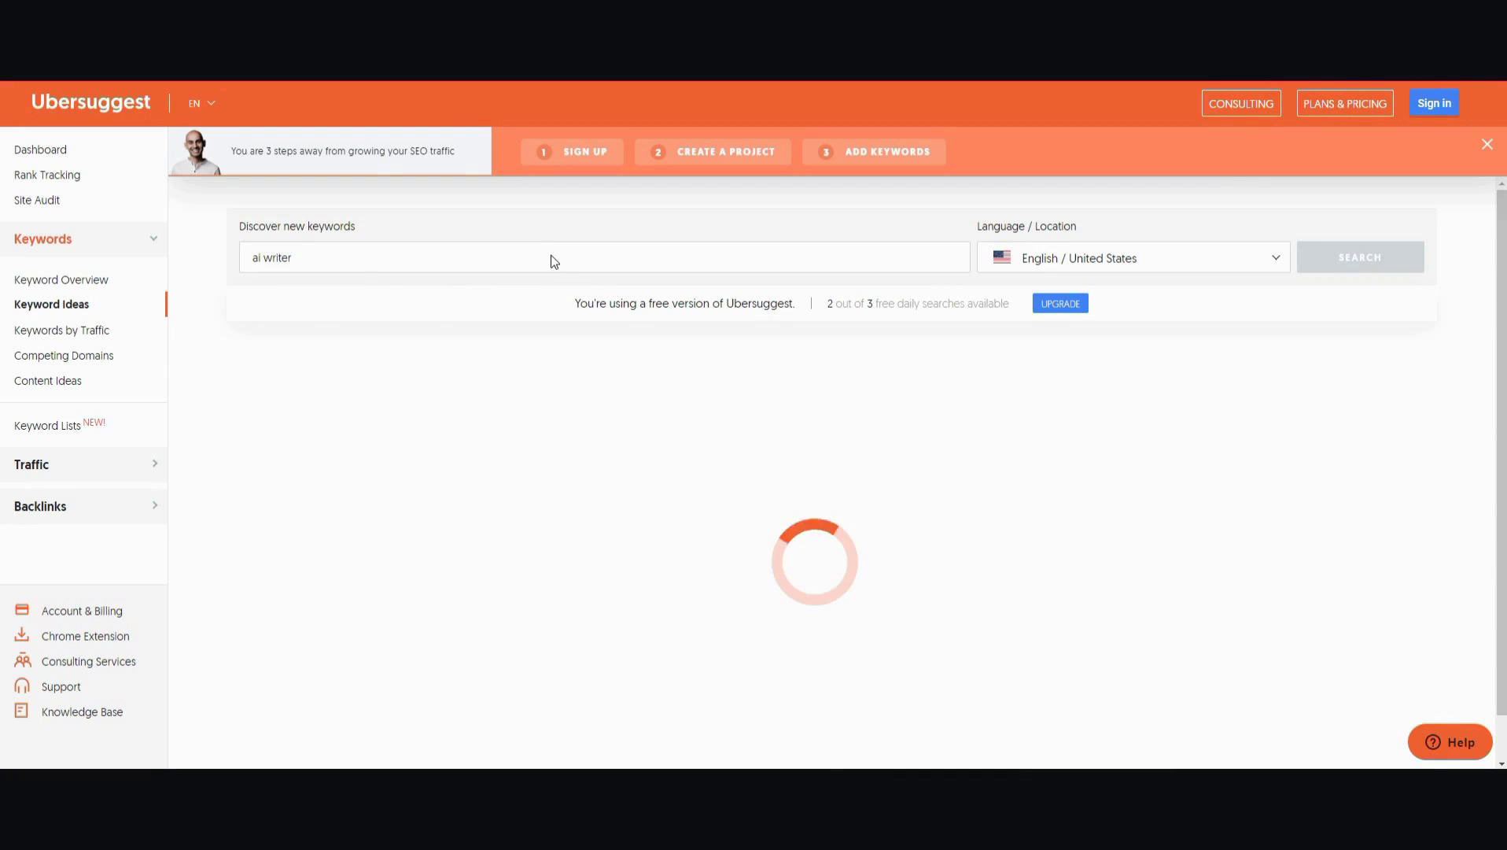
{"action": "left_click_drag", "start_coordinate": [1502, 245], "coordinate": [1488, 321]}
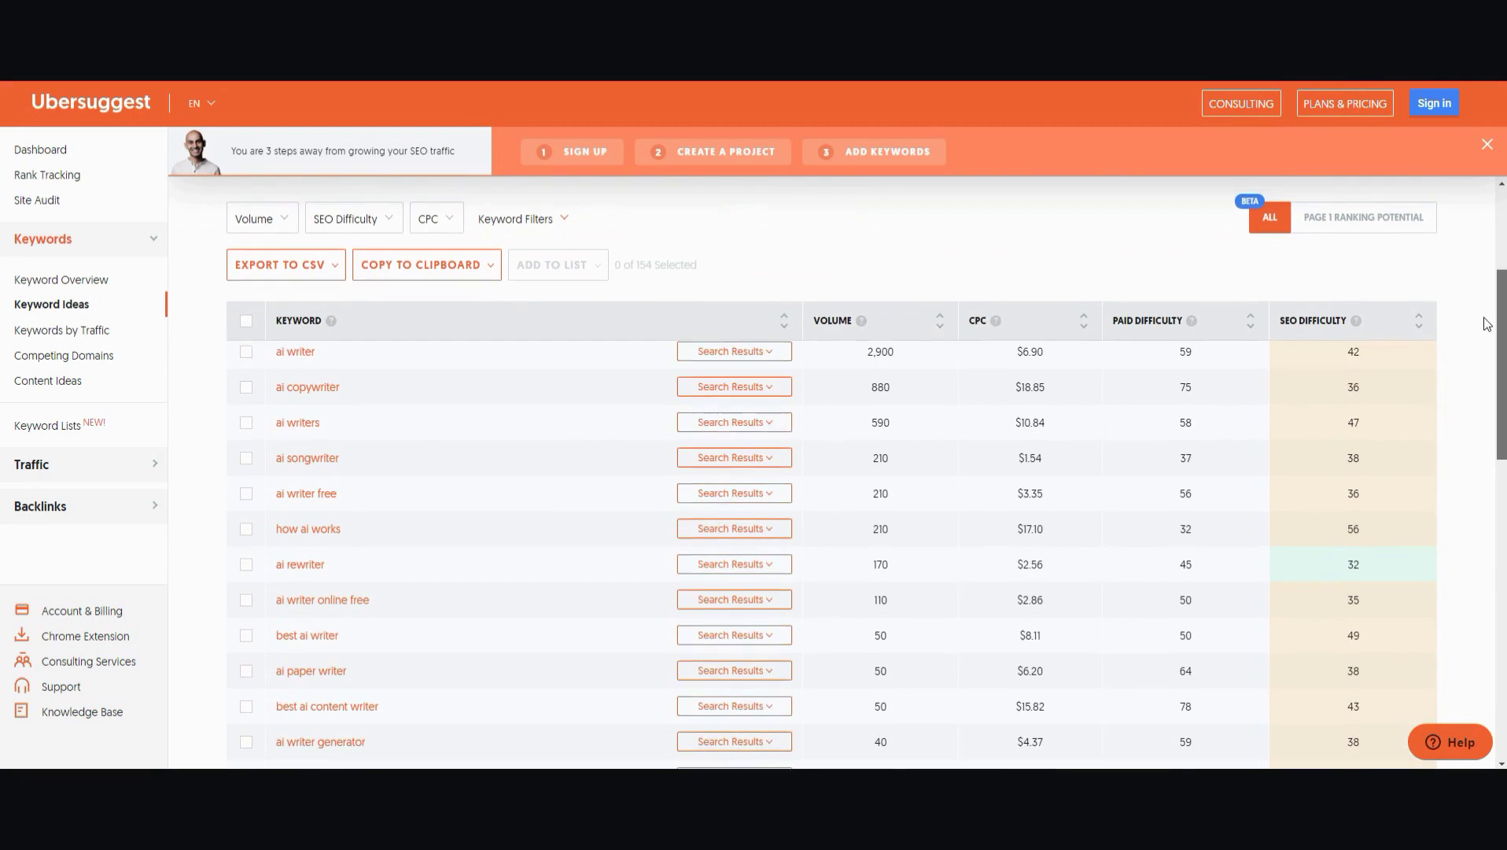
{"action": "scroll", "coordinate": [1480, 336], "scroll_direction": "up", "scroll_amount": 2}
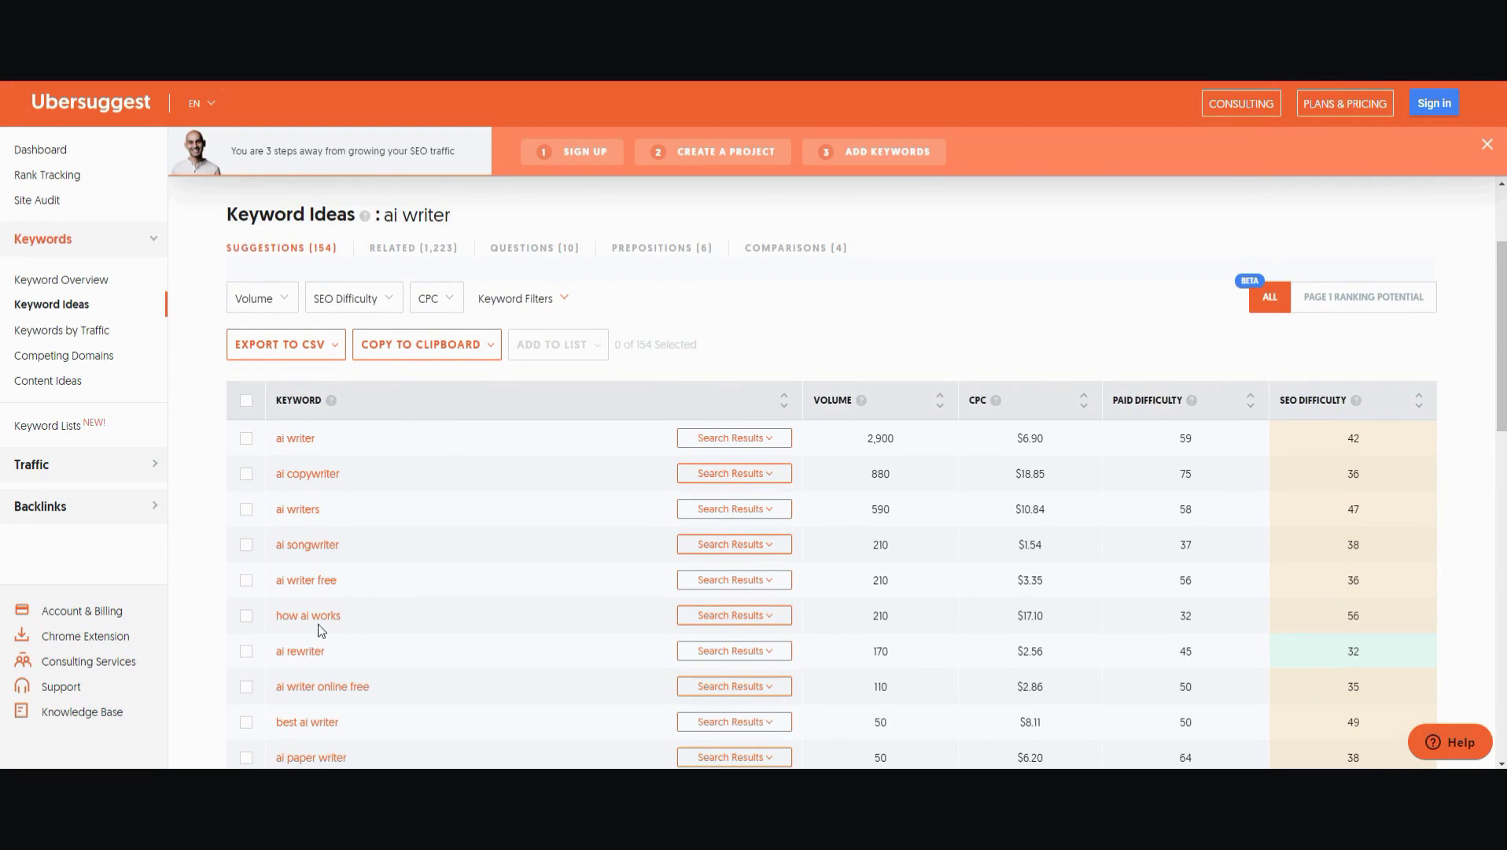
{"action": "left_click_drag", "start_coordinate": [1504, 332], "coordinate": [1504, 337]}
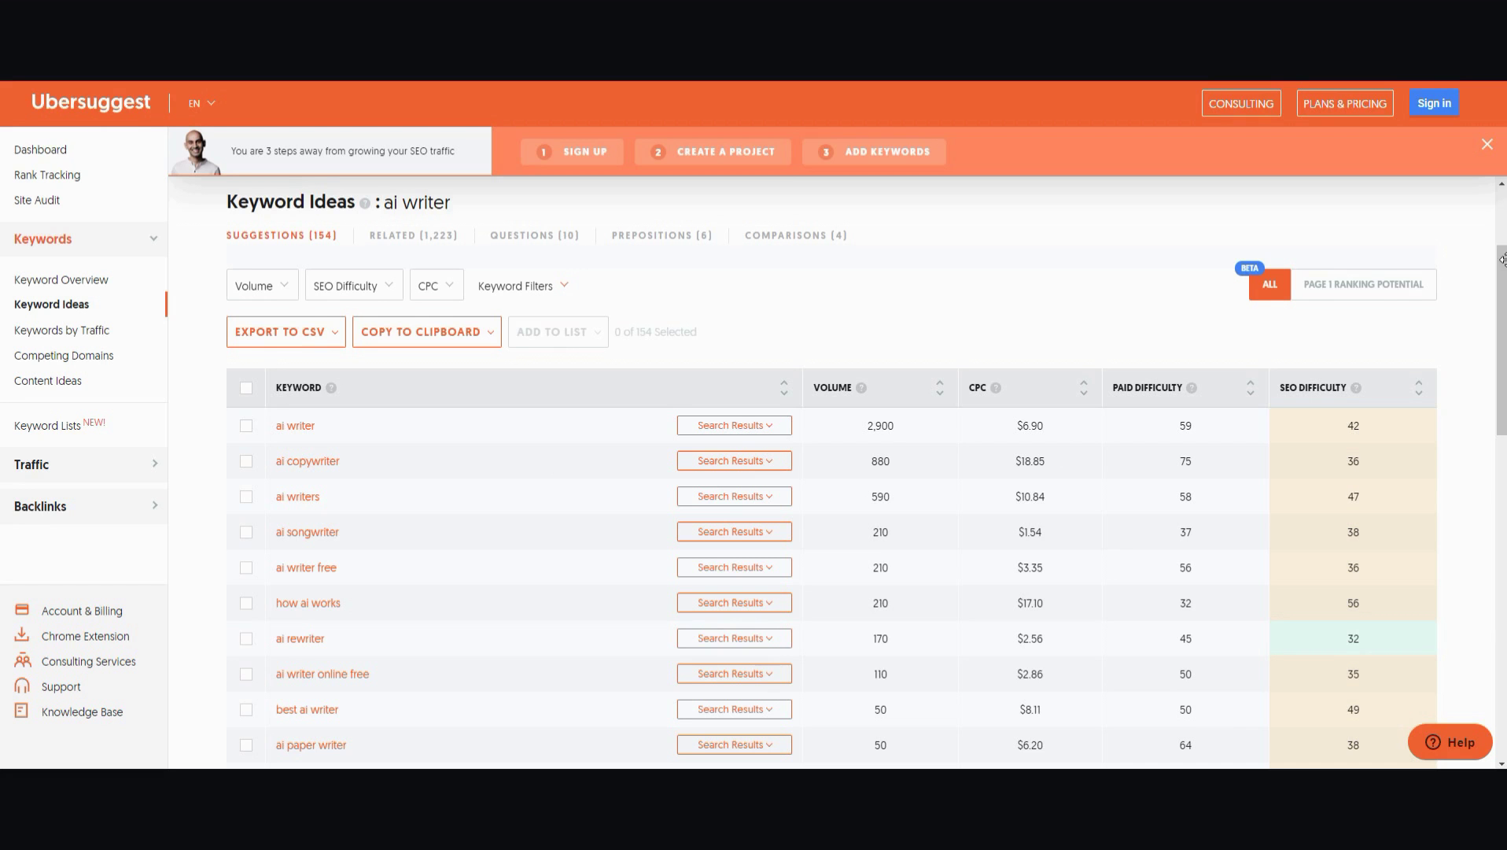
{"action": "left_click_drag", "start_coordinate": [1503, 305], "coordinate": [1504, 240]}
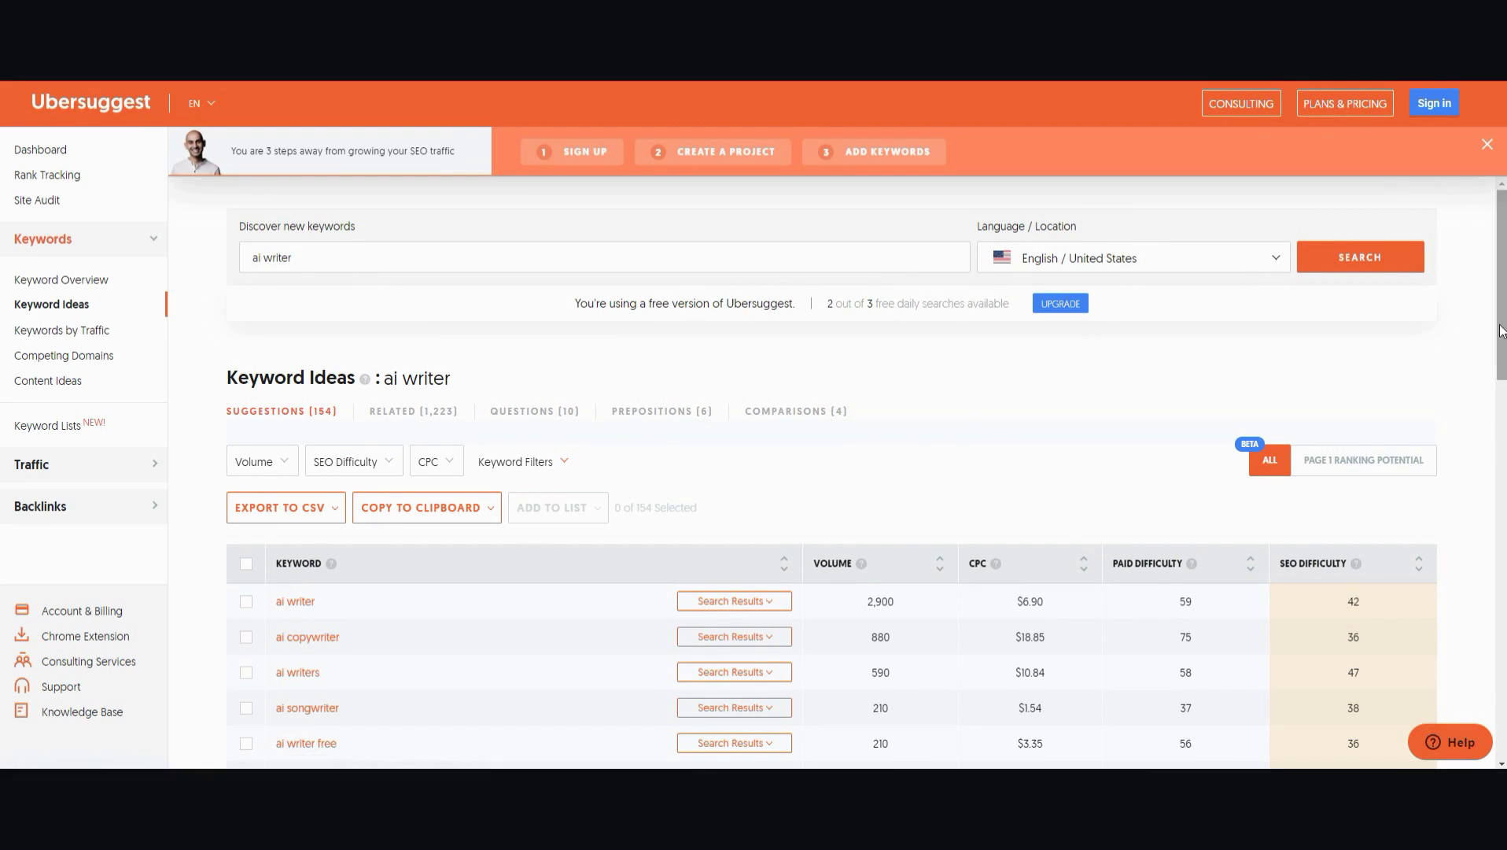
{"action": "left_click_drag", "start_coordinate": [1501, 335], "coordinate": [1463, 653]}
{"action": "scroll", "coordinate": [1462, 652], "scroll_direction": "up", "scroll_amount": 3}
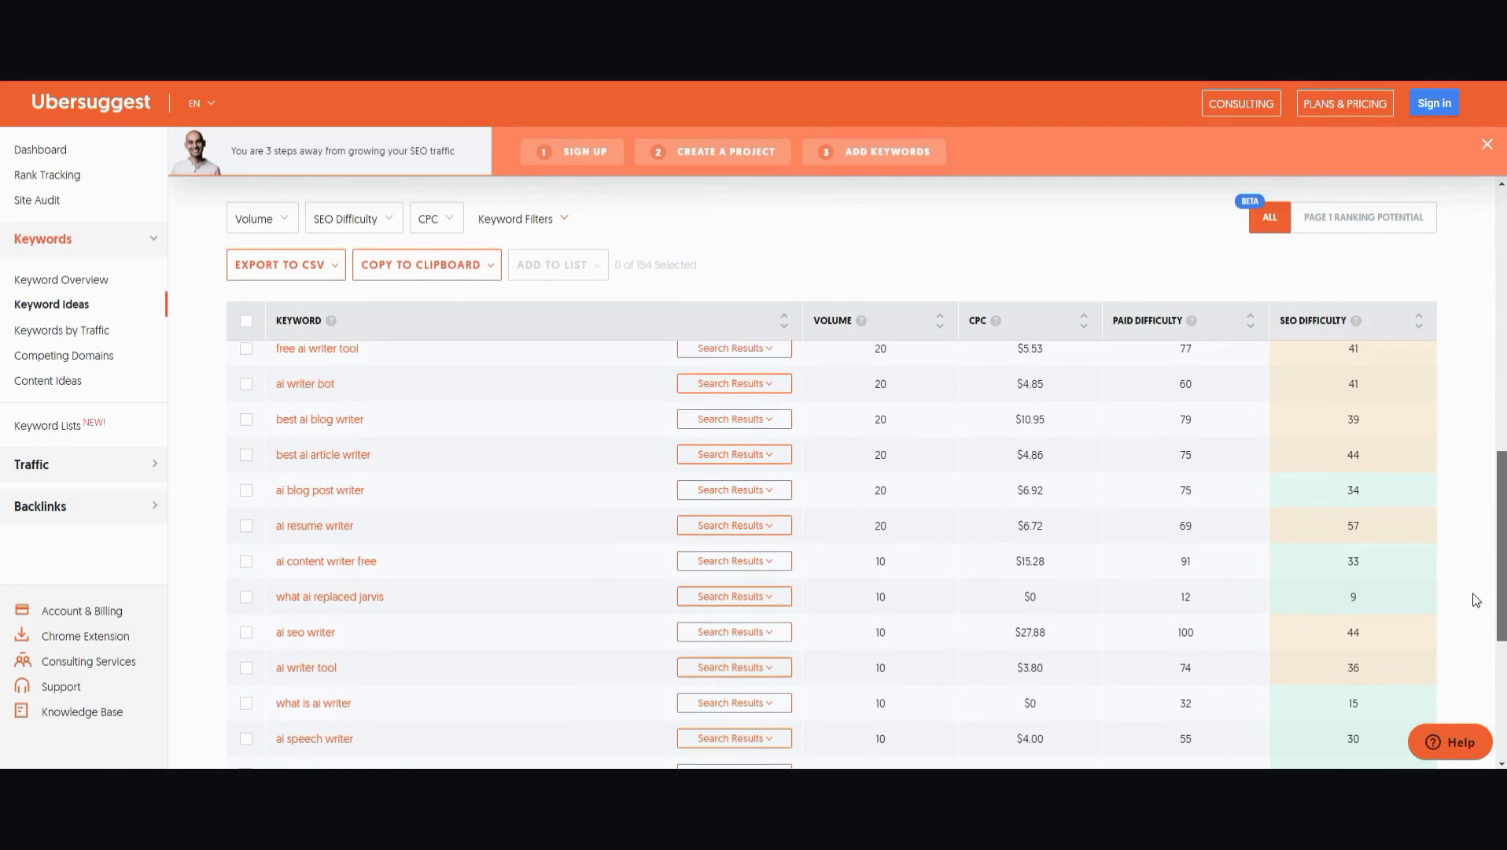
{"action": "left_click_drag", "start_coordinate": [1501, 531], "coordinate": [1501, 350]}
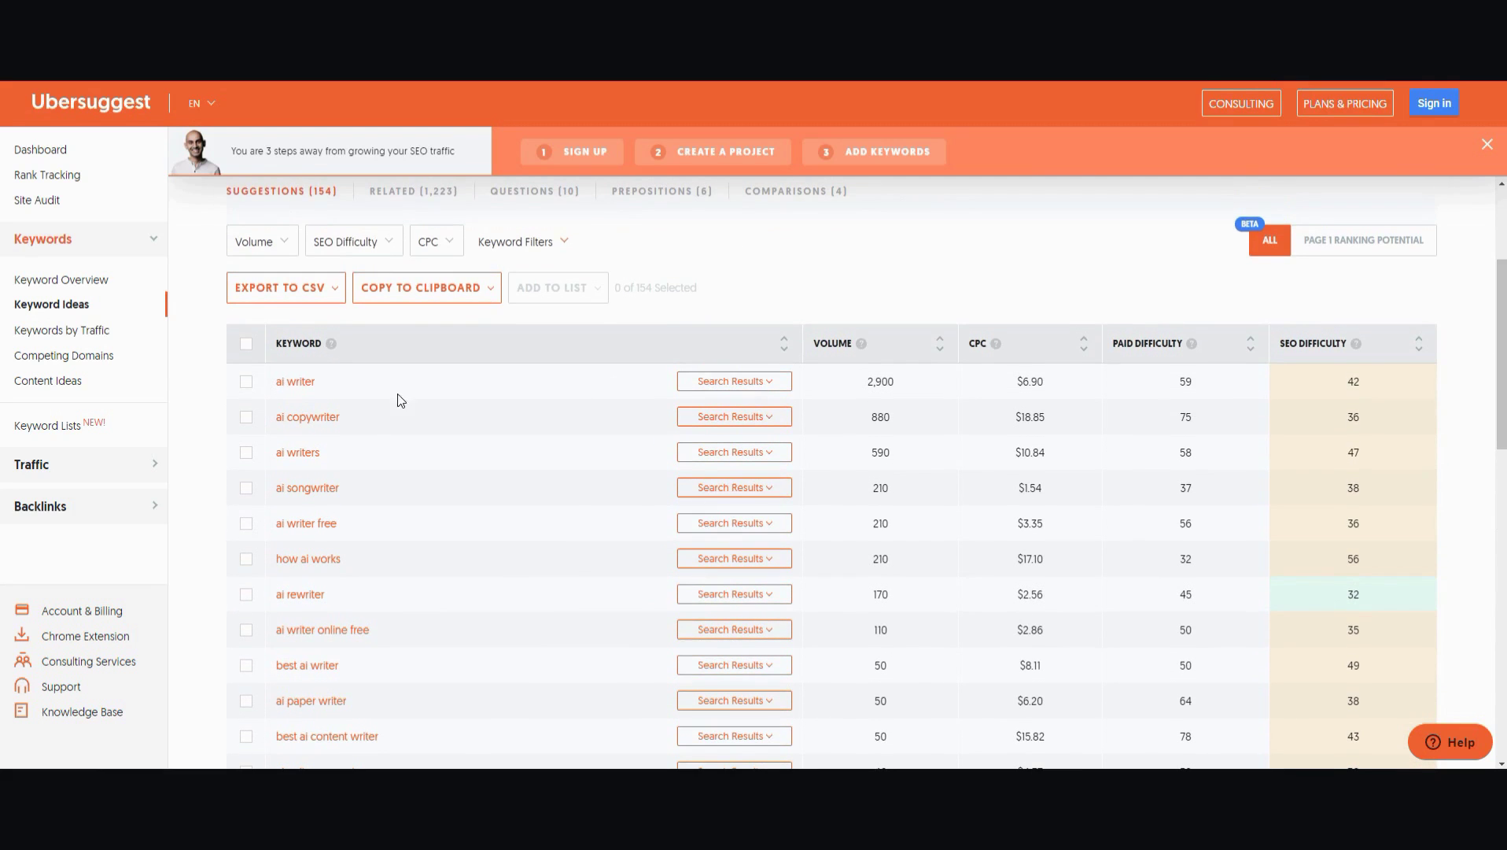
{"action": "scroll", "coordinate": [542, 310], "scroll_direction": "up", "scroll_amount": 3}
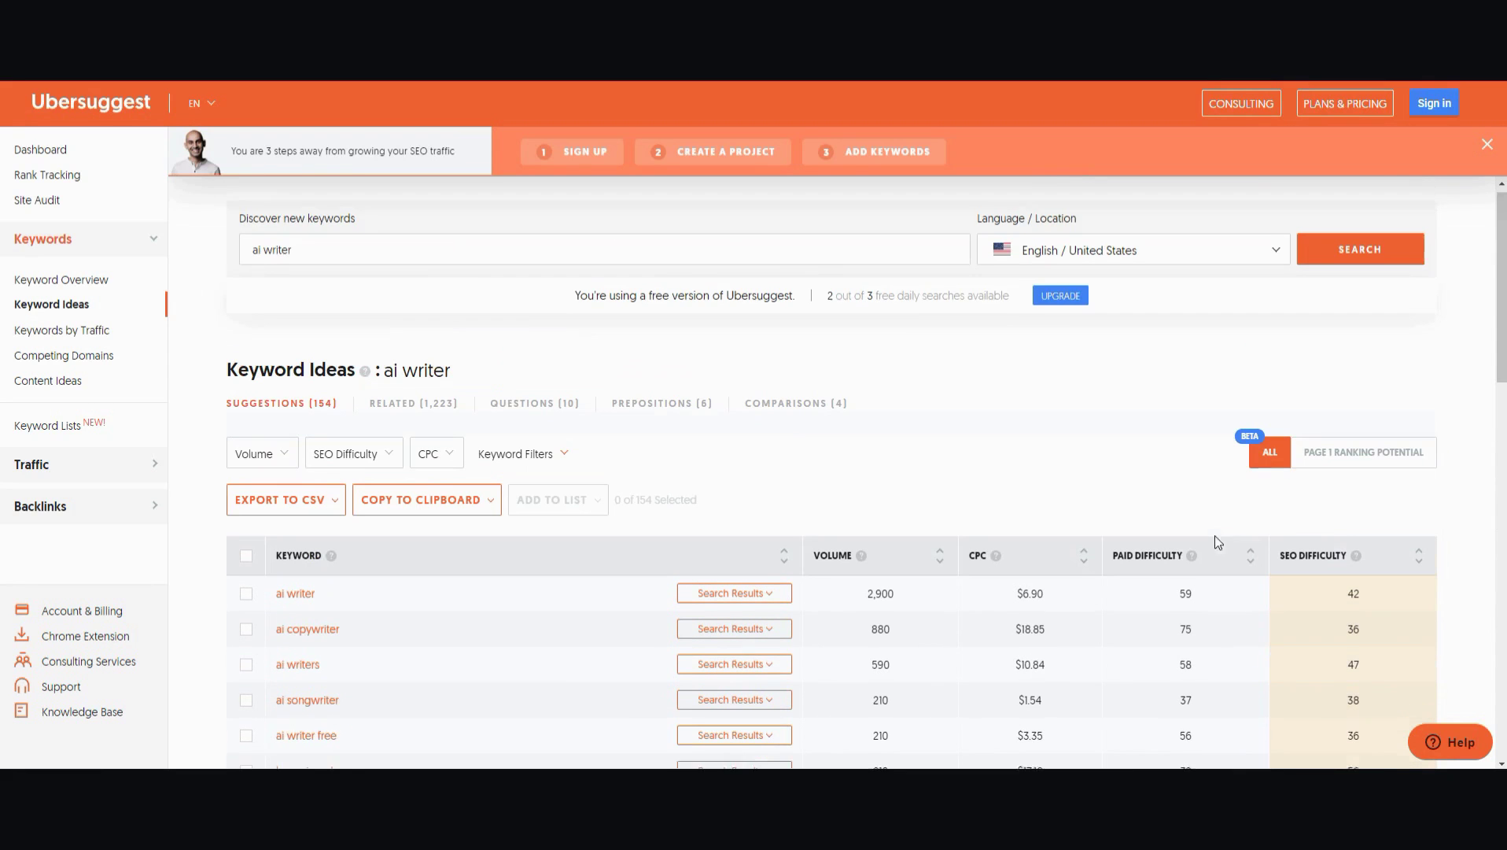
Search Ubersuggest's keyword ideas for "weight loss".
{"action": "triple_click", "coordinate": [452, 258]}
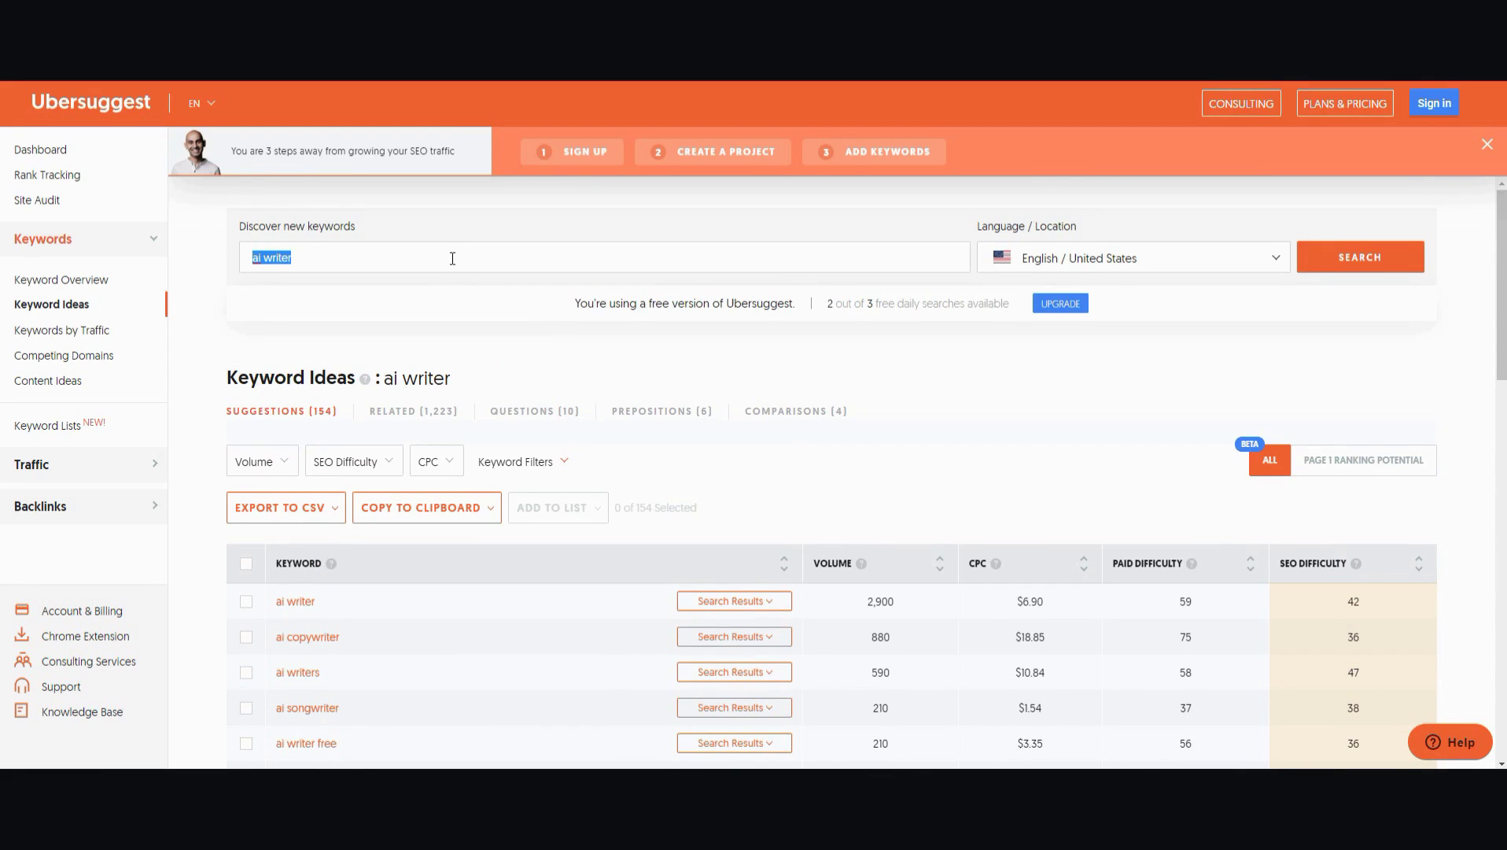
{"action": "type", "text": "interm"}
{"action": "key", "text": "BackSpace"}
{"action": "key", "text": "BackSpace"}
{"action": "key", "text": "BackSpace"}
{"action": "key", "text": "BackSpace"}
{"action": "key", "text": "BackSpace"}
{"action": "key", "text": "BackSpace"}
{"action": "type", "text": "we"}
{"action": "key", "text": "Return"}
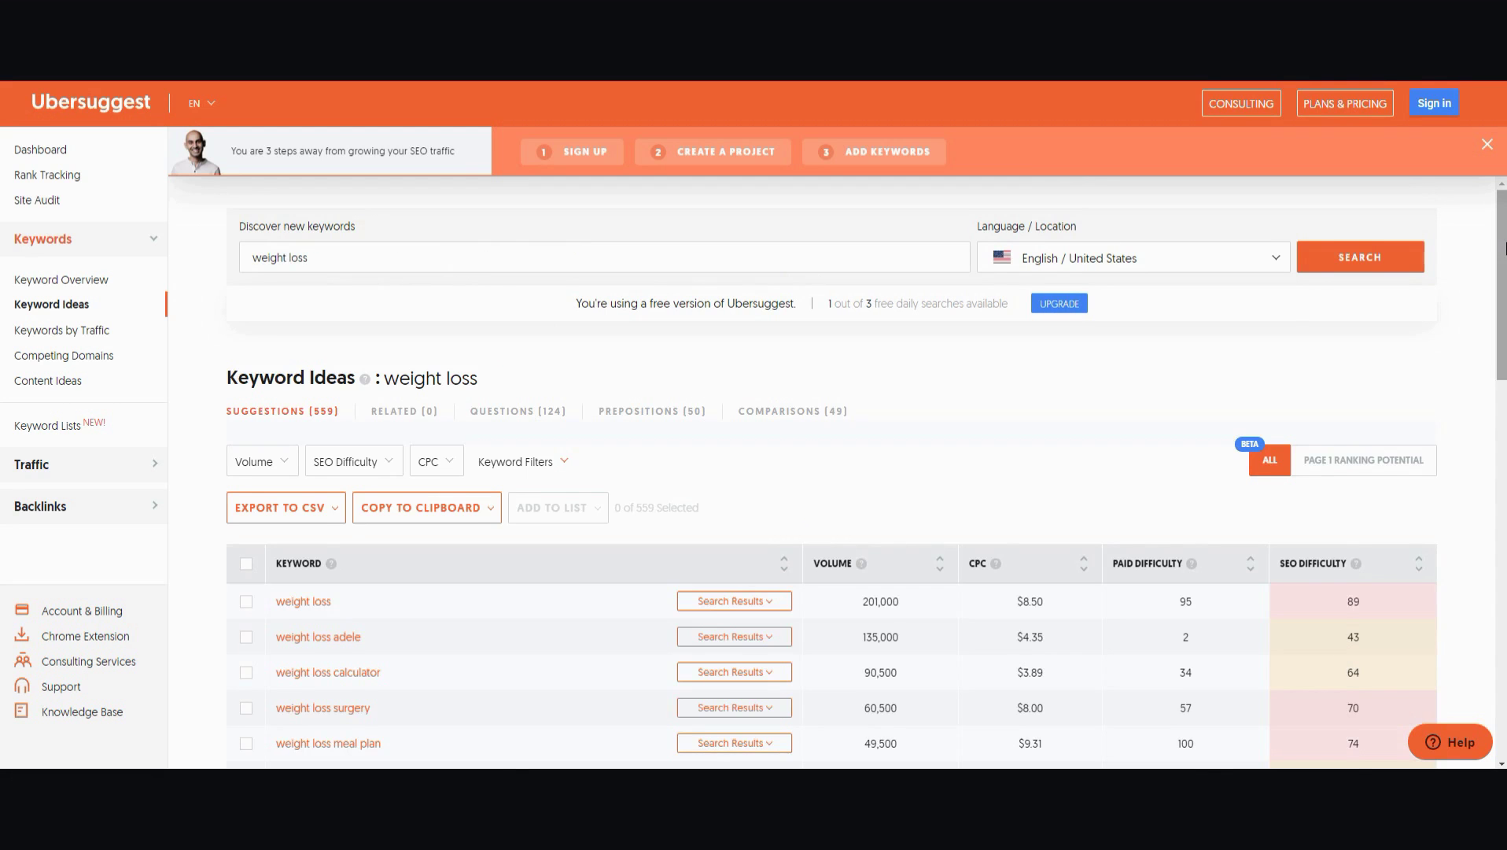
Examine the volume and SEO difficulty of the suggested "weight loss" keywords down to the end of the list.
{"action": "scroll", "coordinate": [1007, 337], "scroll_direction": "down", "scroll_amount": 1}
{"action": "scroll", "coordinate": [831, 472], "scroll_direction": "down", "scroll_amount": 1}
{"action": "scroll", "coordinate": [1505, 340], "scroll_direction": "down", "scroll_amount": 5}
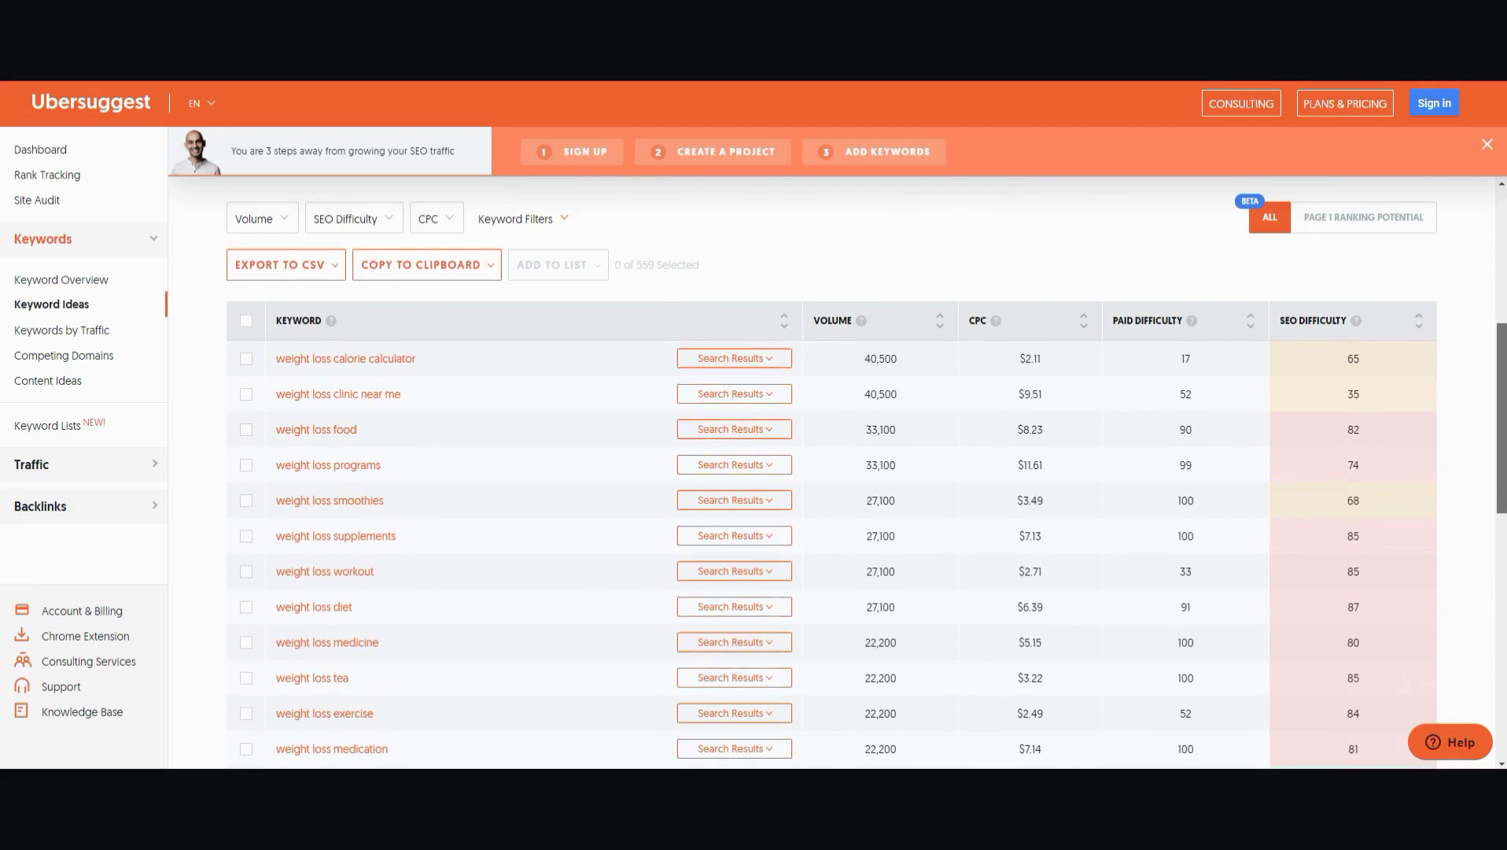
{"action": "scroll", "coordinate": [1505, 340], "scroll_direction": "up", "scroll_amount": 5}
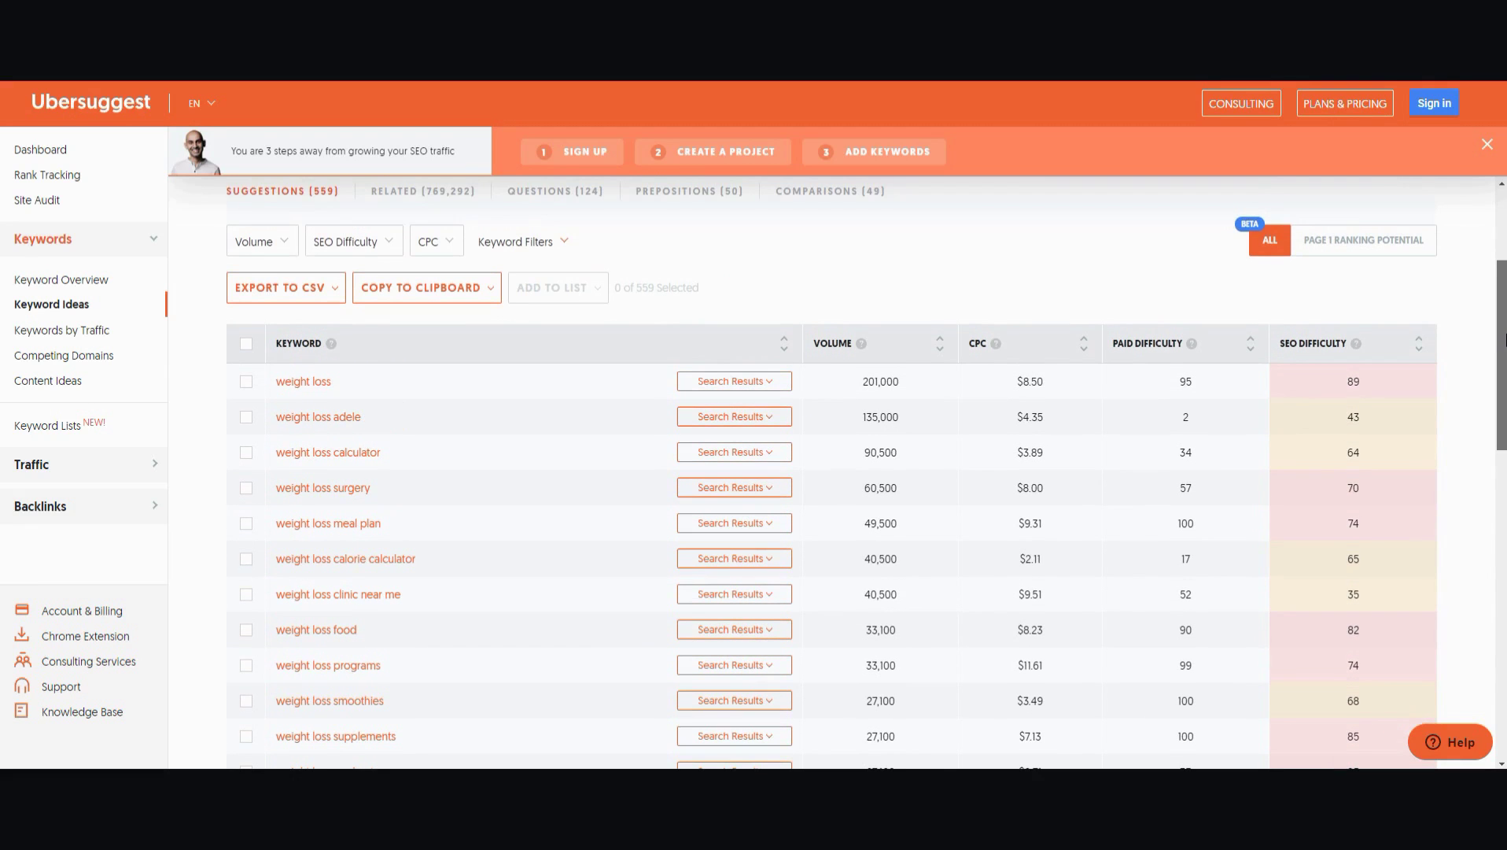
{"action": "scroll", "coordinate": [1504, 340], "scroll_direction": "up", "scroll_amount": 2}
{"action": "scroll", "coordinate": [1504, 340], "scroll_direction": "down", "scroll_amount": 4}
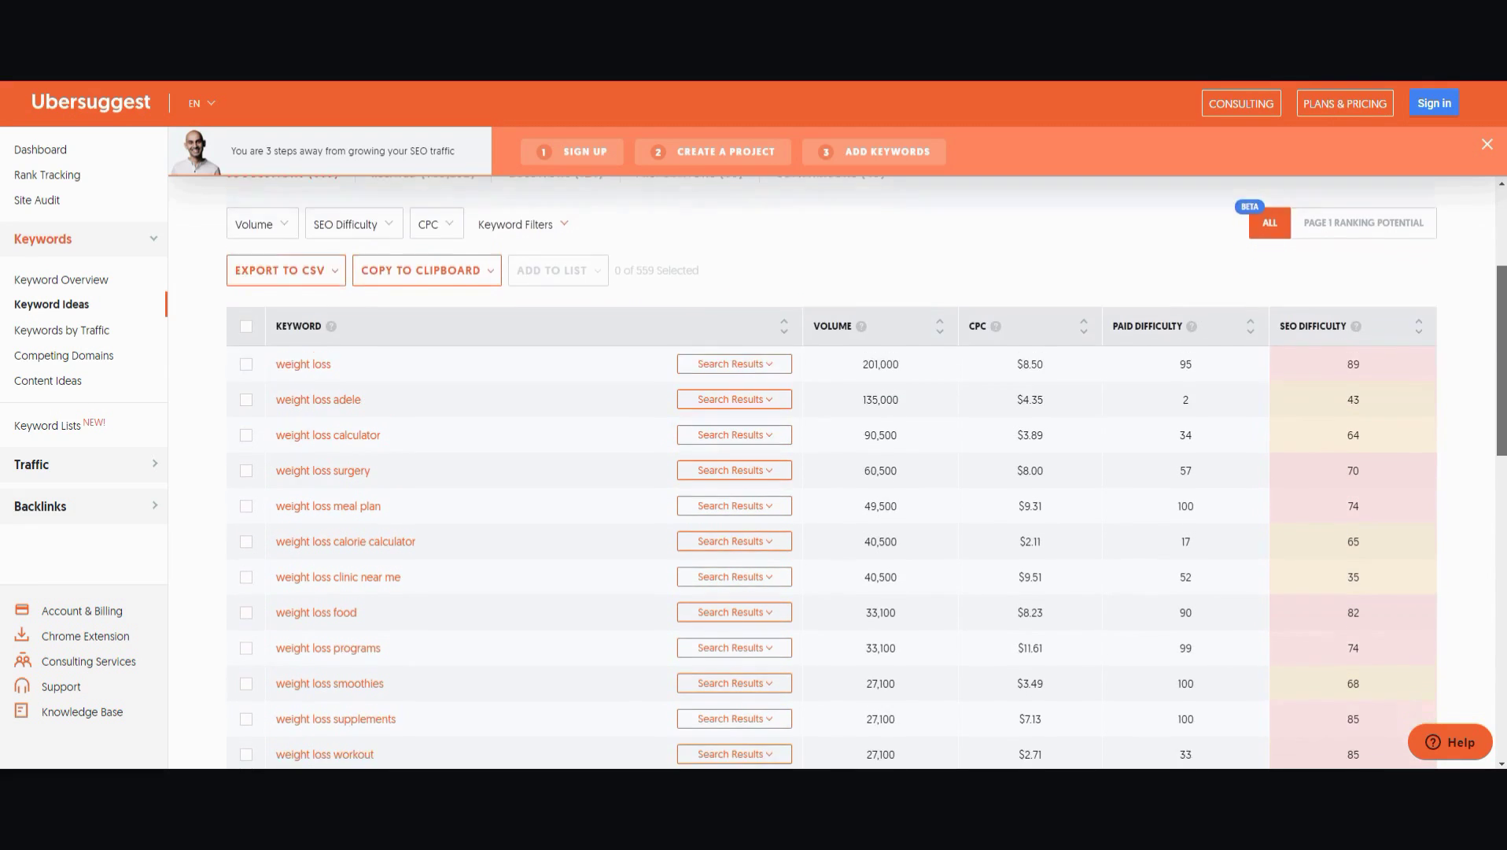
{"action": "scroll", "coordinate": [1504, 629], "scroll_direction": "down", "scroll_amount": 10}
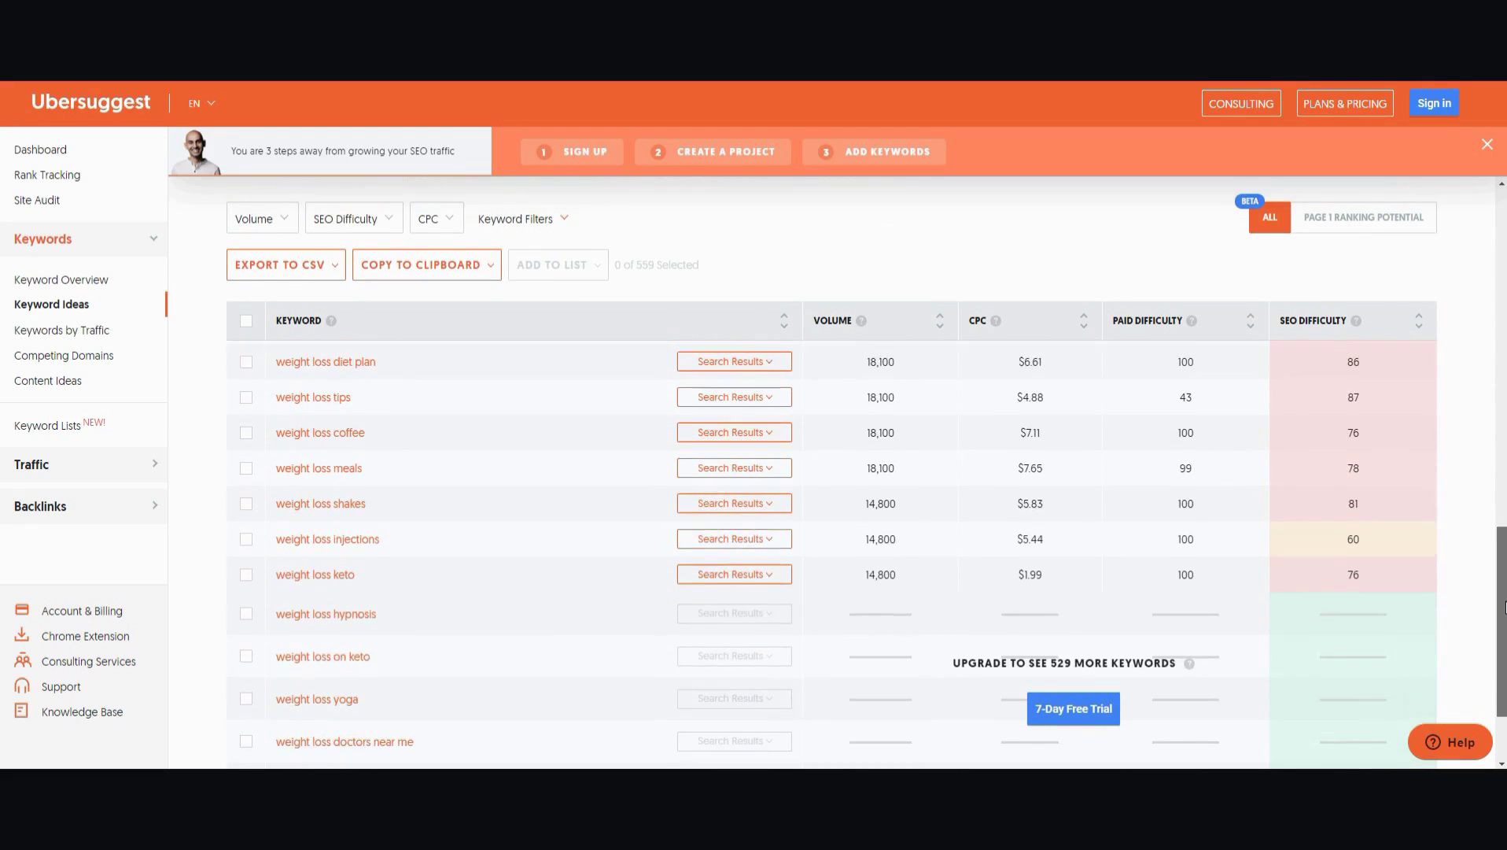
{"action": "scroll", "coordinate": [1505, 629], "scroll_direction": "down", "scroll_amount": 2}
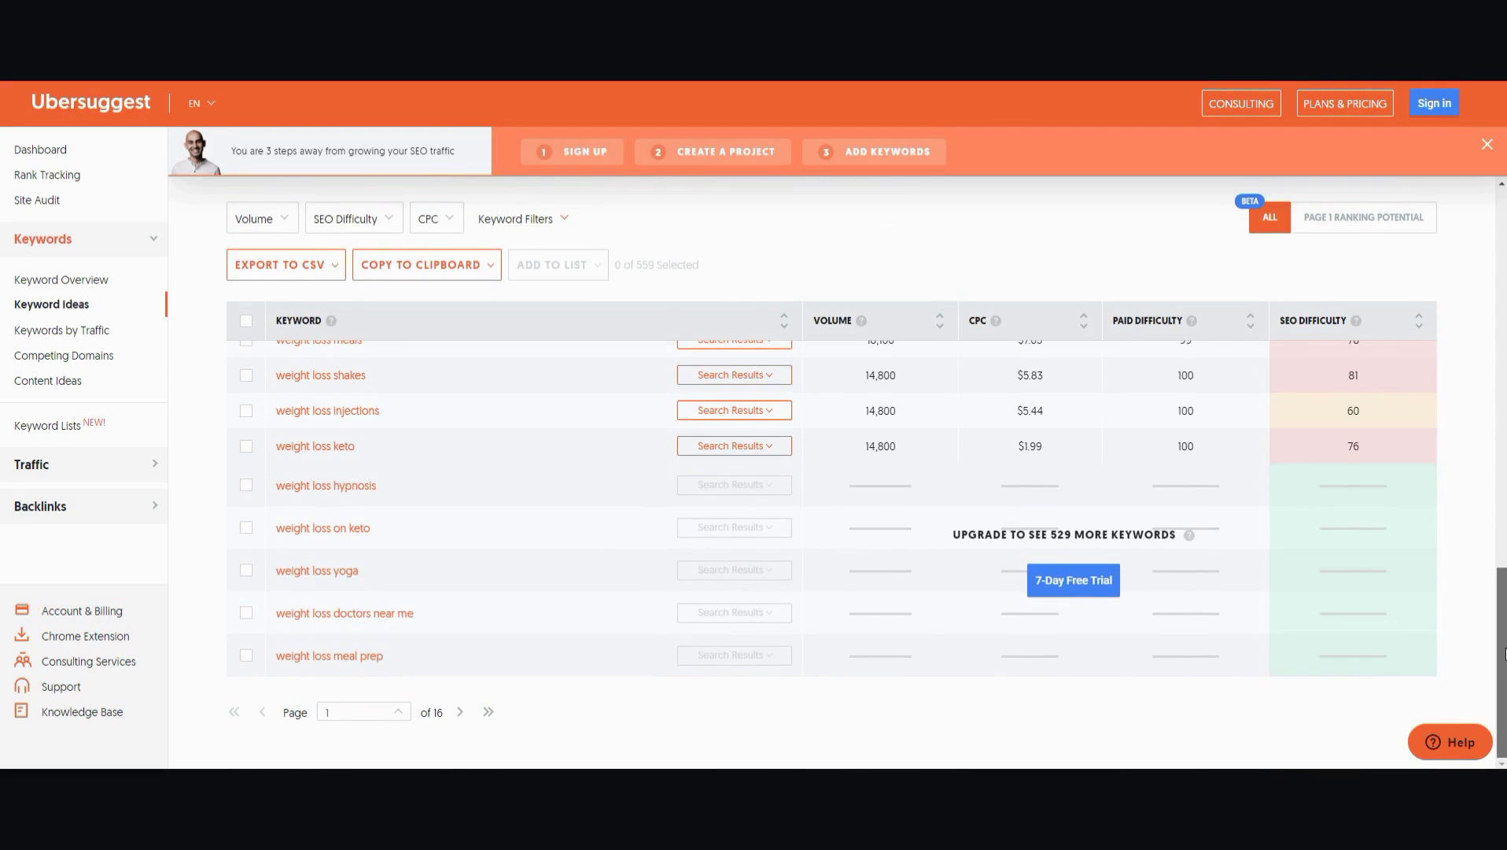
{"action": "scroll", "coordinate": [1504, 653], "scroll_direction": "up", "scroll_amount": 15}
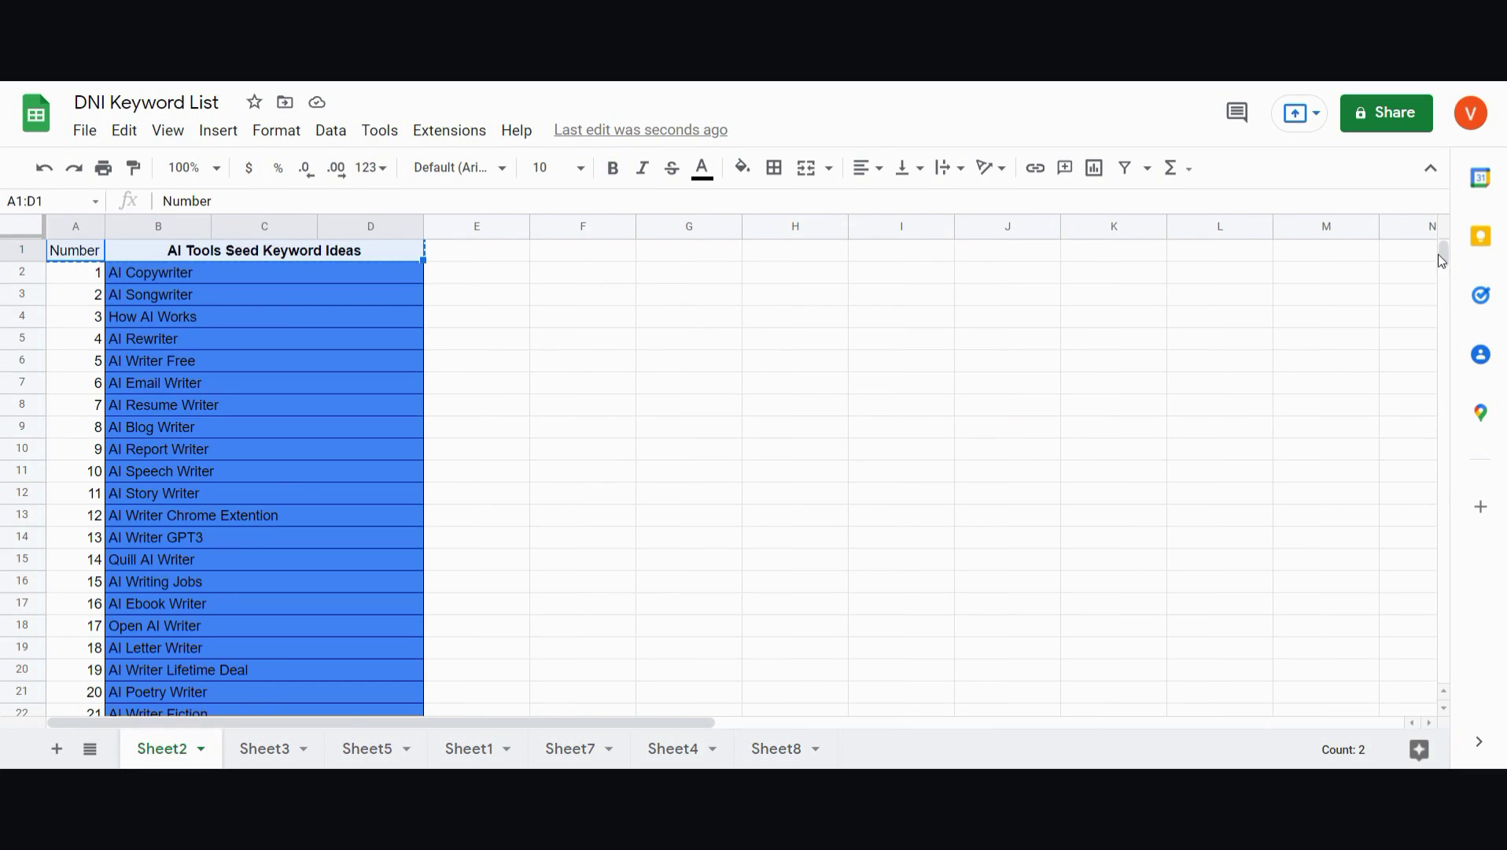
Take the seed keyword "AI Copywriter" from Sheet2 of the DNI Keyword List and look it up in vidIQ's keyword research.
{"action": "left_click_drag", "start_coordinate": [1441, 256], "coordinate": [1442, 240]}
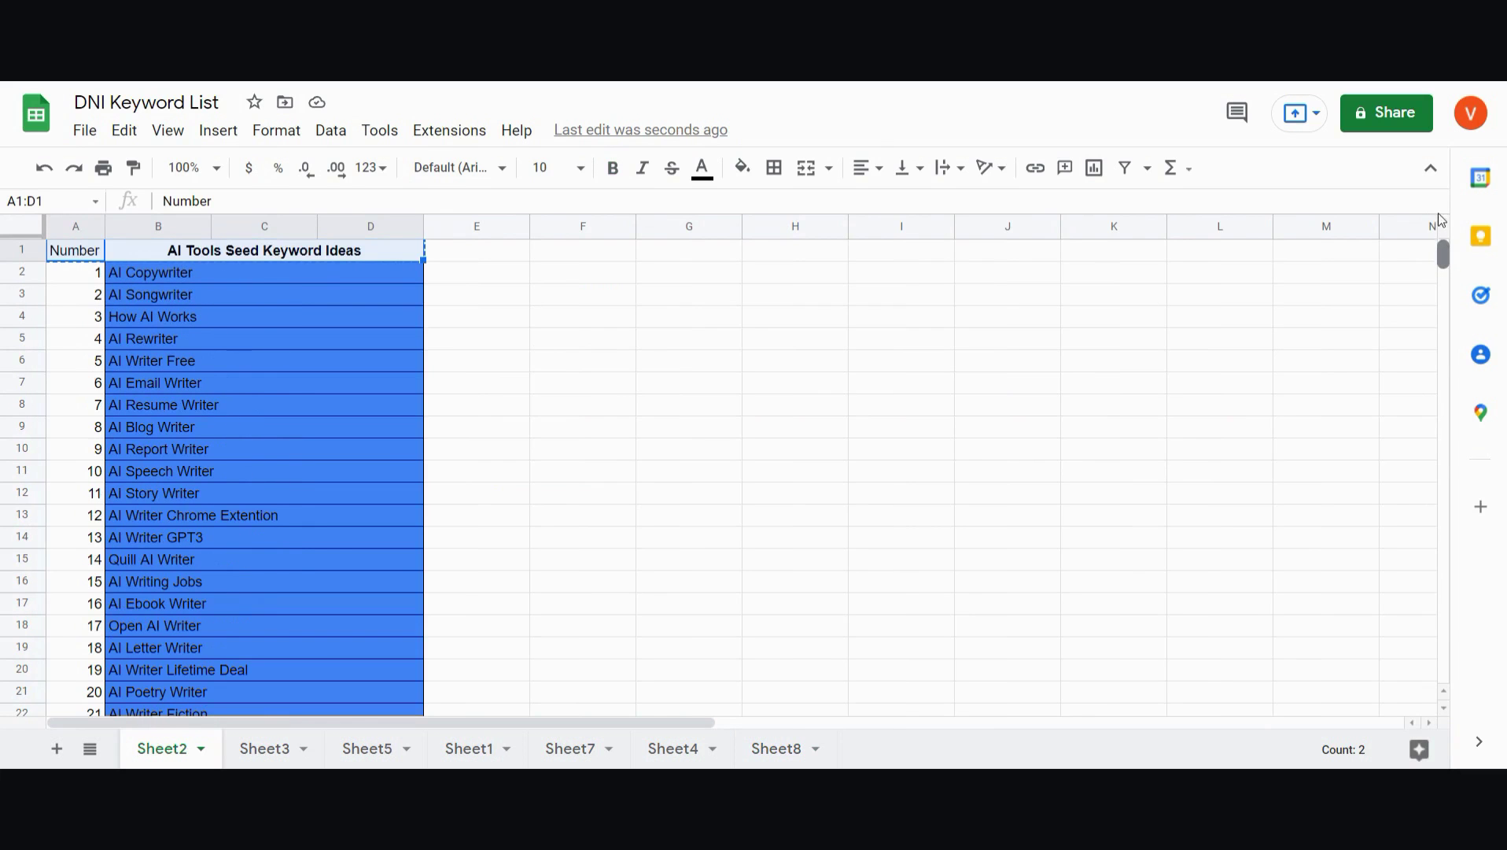
{"action": "left_click", "coordinate": [199, 269]}
{"action": "double_click", "coordinate": [197, 270]}
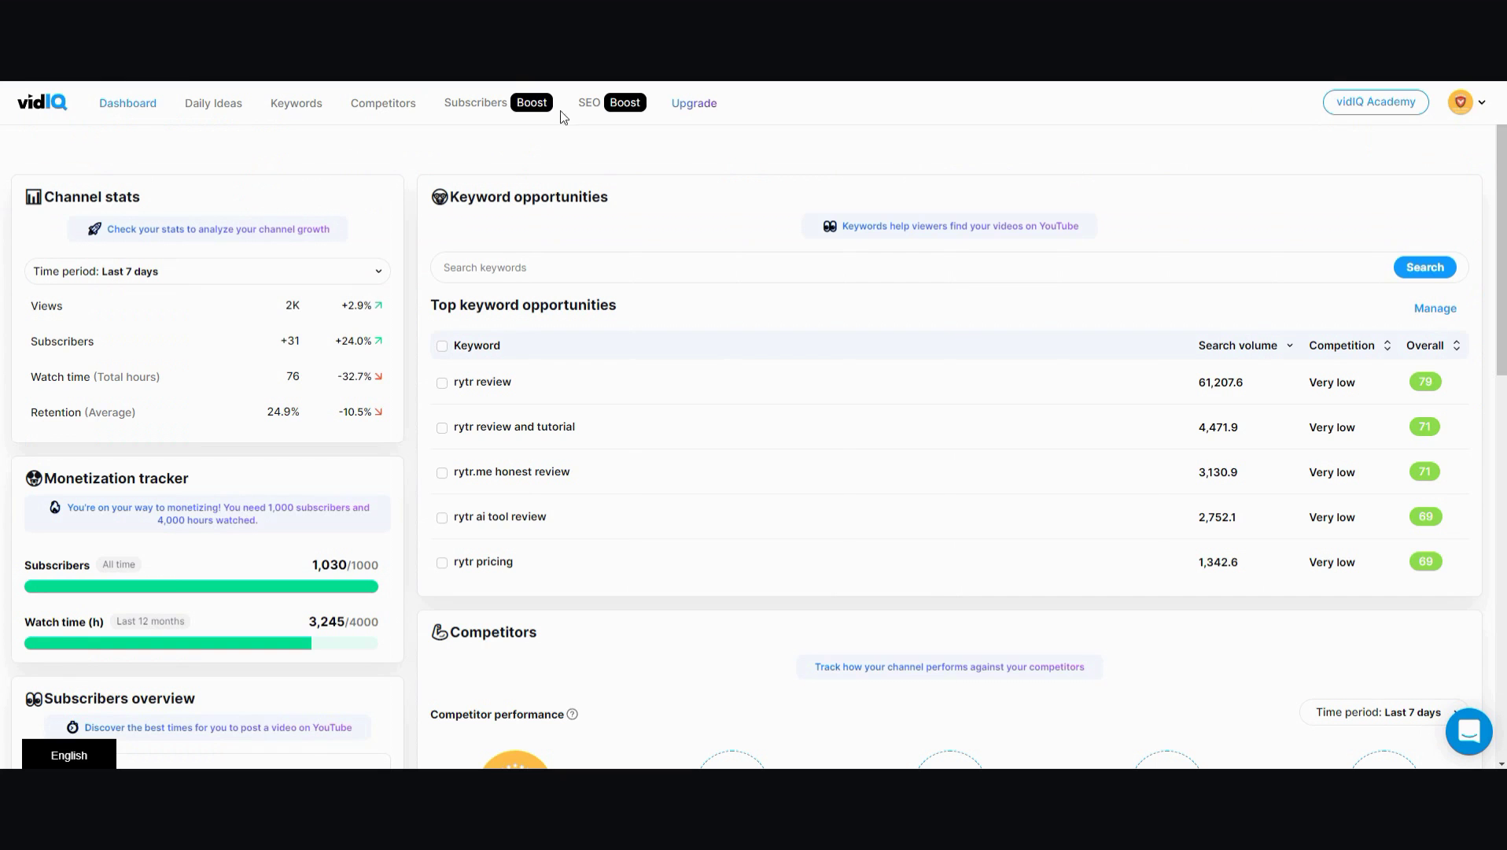
{"action": "left_click", "coordinate": [295, 108]}
{"action": "type", "text": "ai copywriter"}
{"action": "key", "text": "Return"}
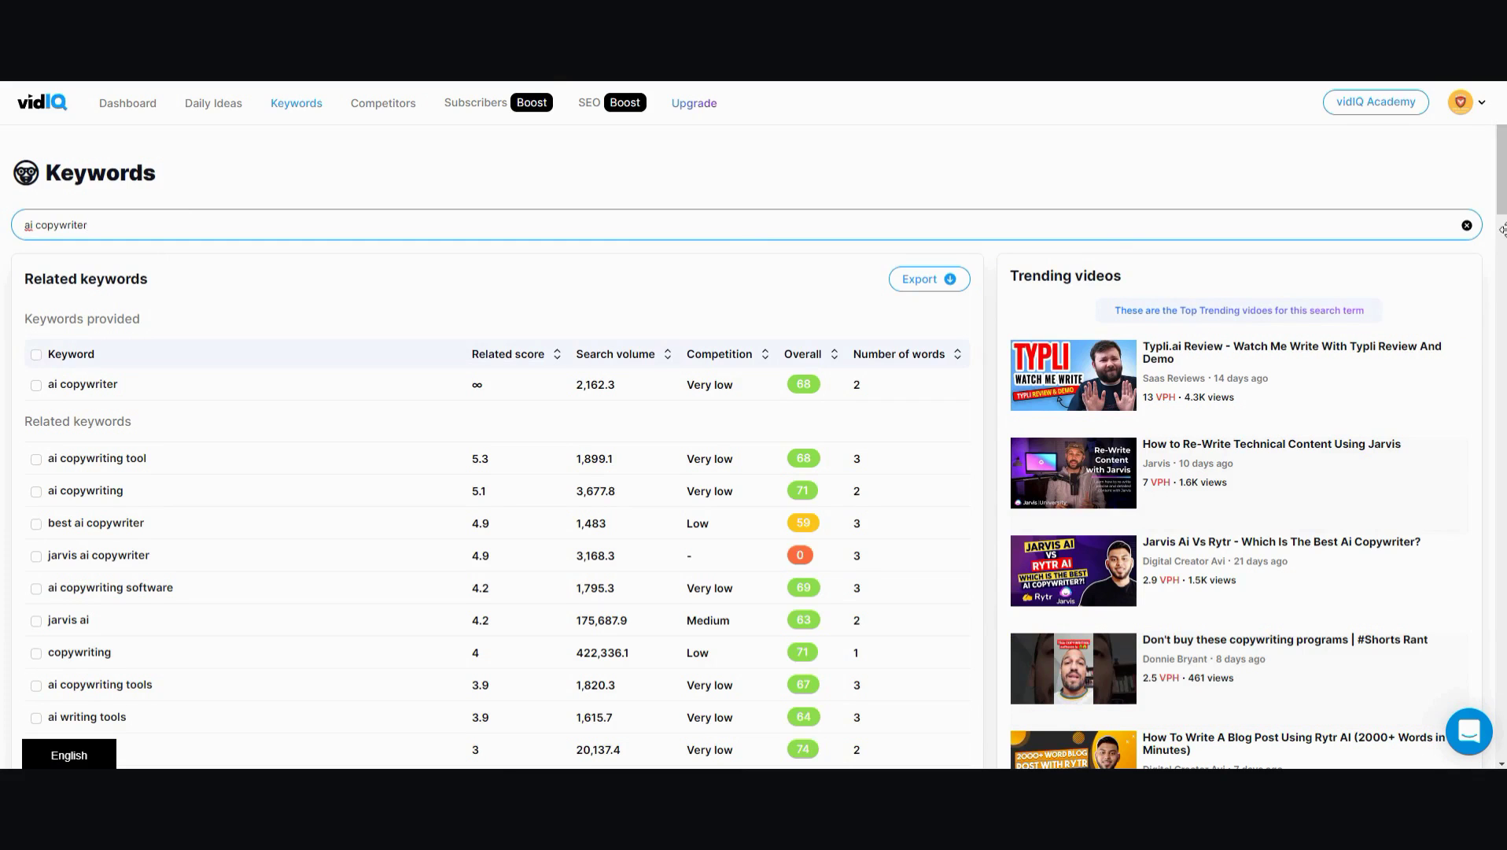
{"action": "scroll", "coordinate": [1503, 206], "scroll_direction": "down", "scroll_amount": 1}
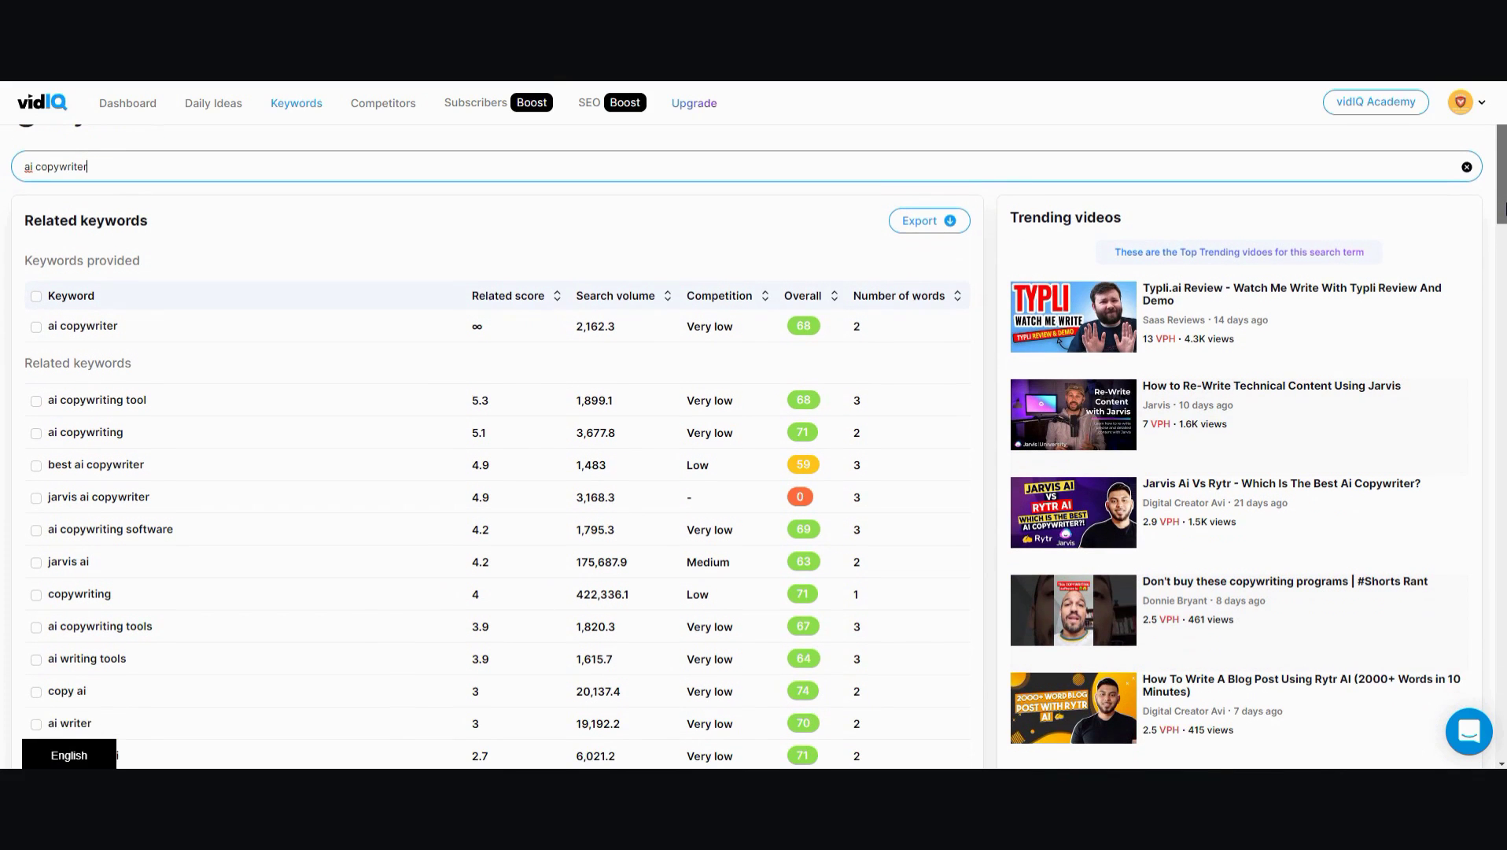
{"action": "left_click_drag", "start_coordinate": [1503, 206], "coordinate": [1454, 184]}
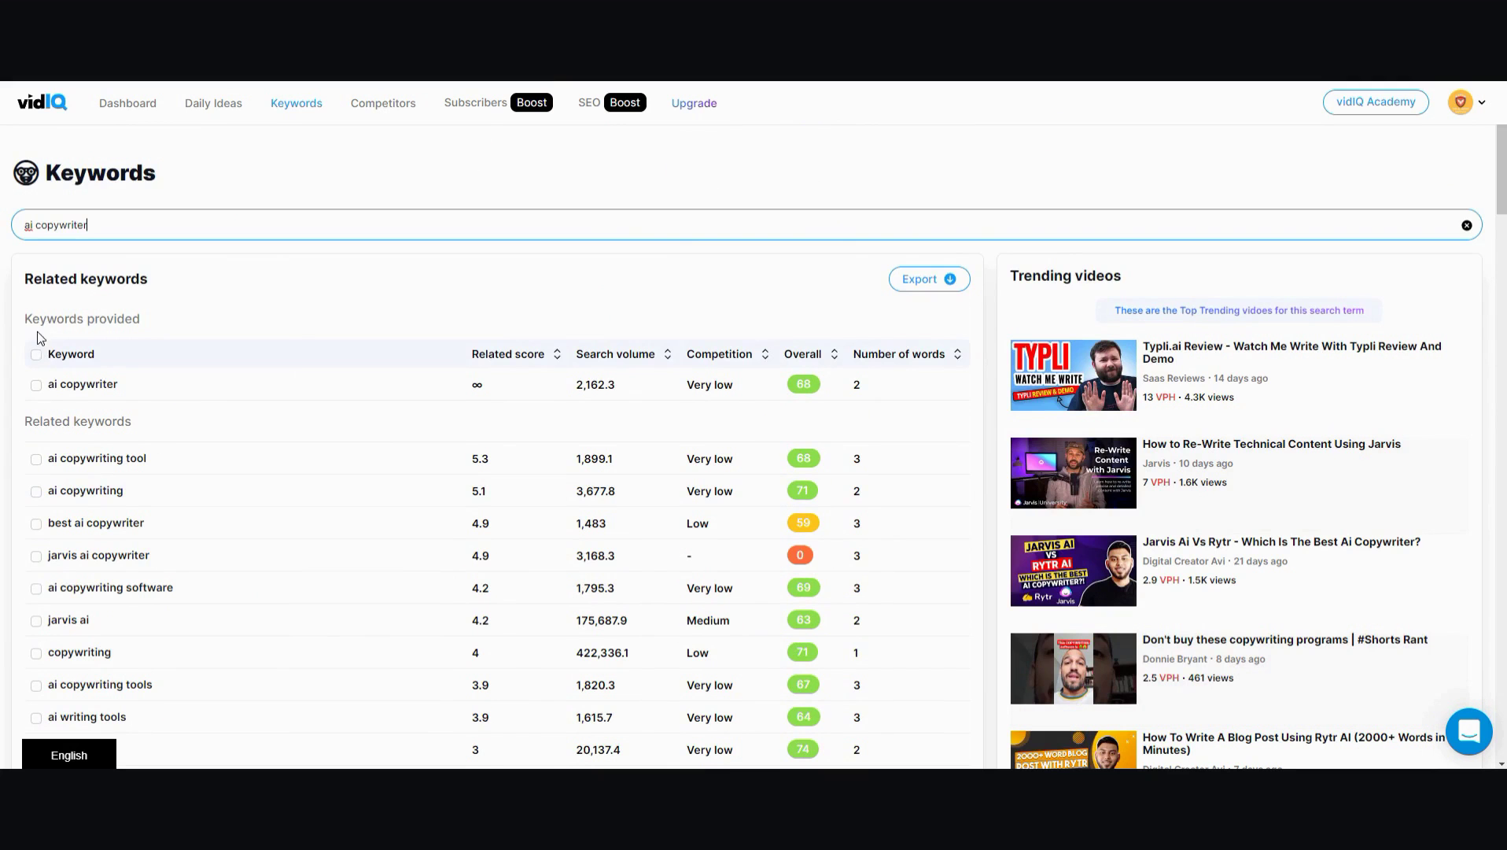
Copy vidIQ's full related keywords table and paste it at cell A1 of a new sheet in the DNI Keyword List spreadsheet.
{"action": "mouse_move", "coordinate": [75, 349]}
{"action": "left_click_drag", "start_coordinate": [50, 354], "coordinate": [866, 698]}
{"action": "scroll", "coordinate": [866, 457], "scroll_direction": "down", "scroll_amount": 20}
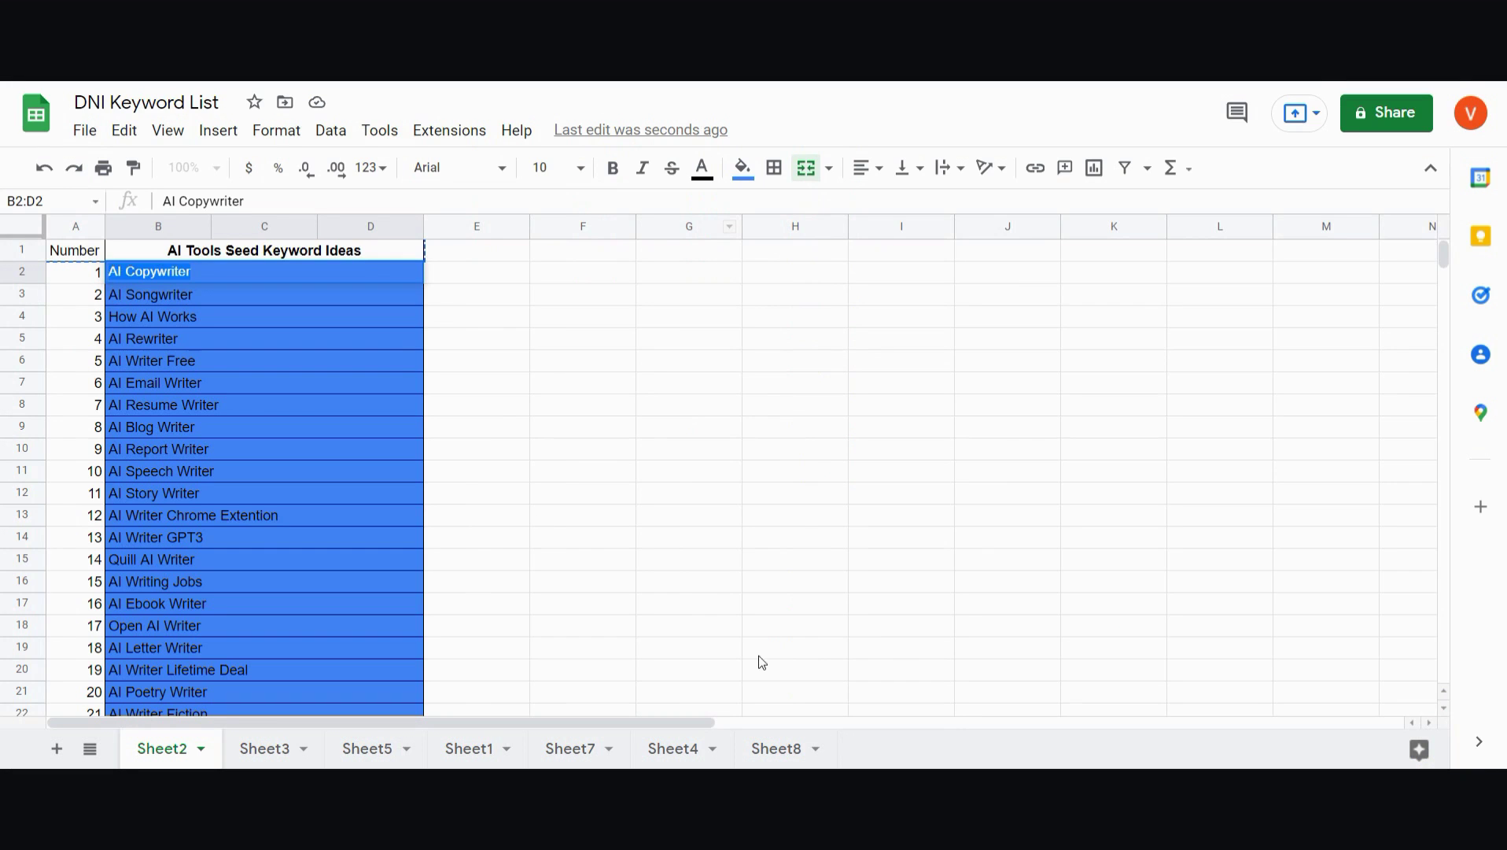
{"action": "left_click", "coordinate": [56, 752]}
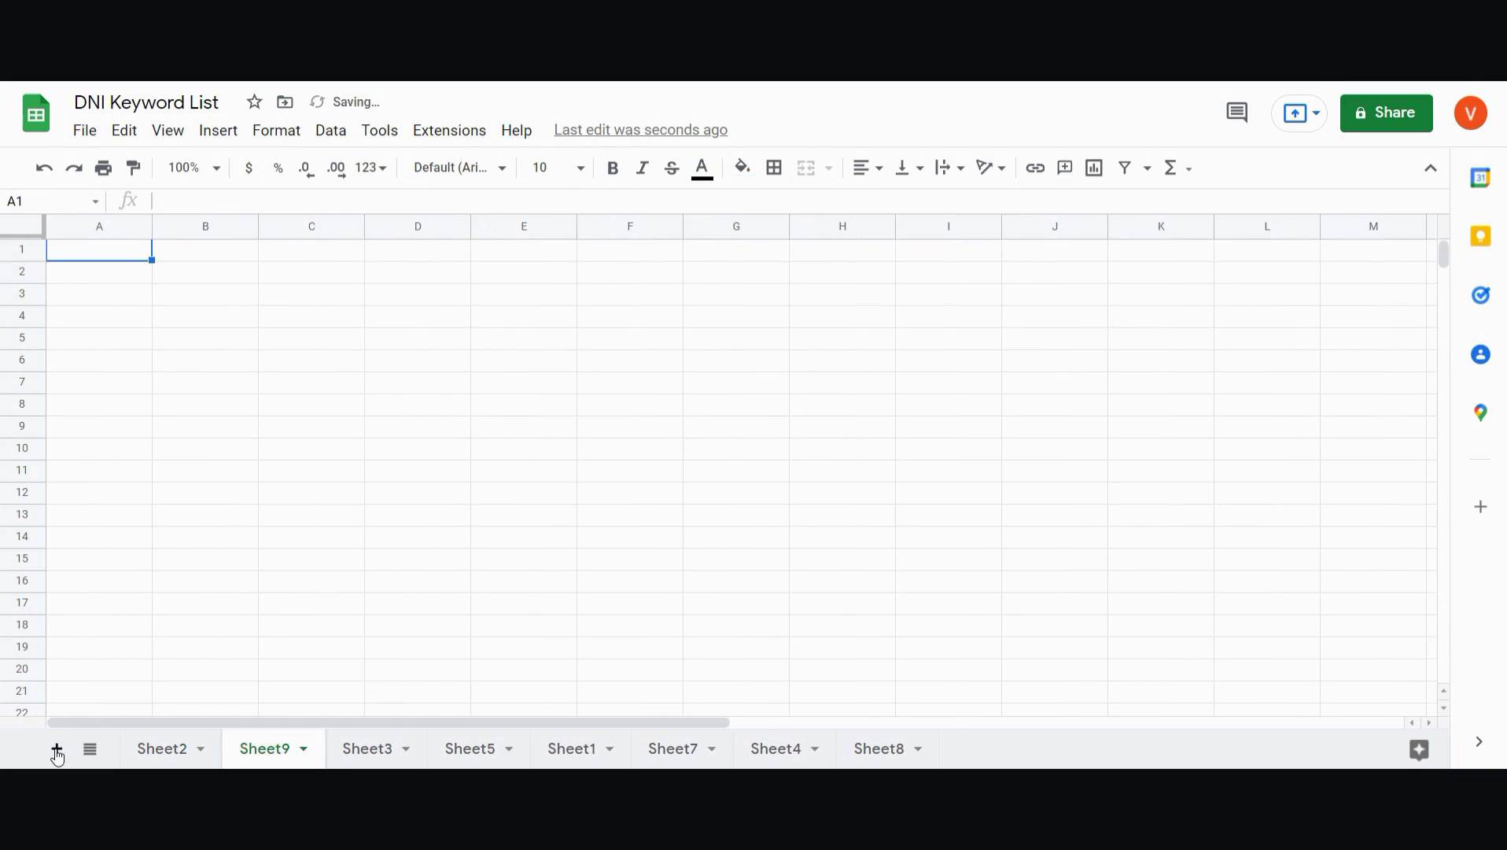
{"action": "left_click", "coordinate": [93, 267]}
{"action": "key", "text": "Up"}
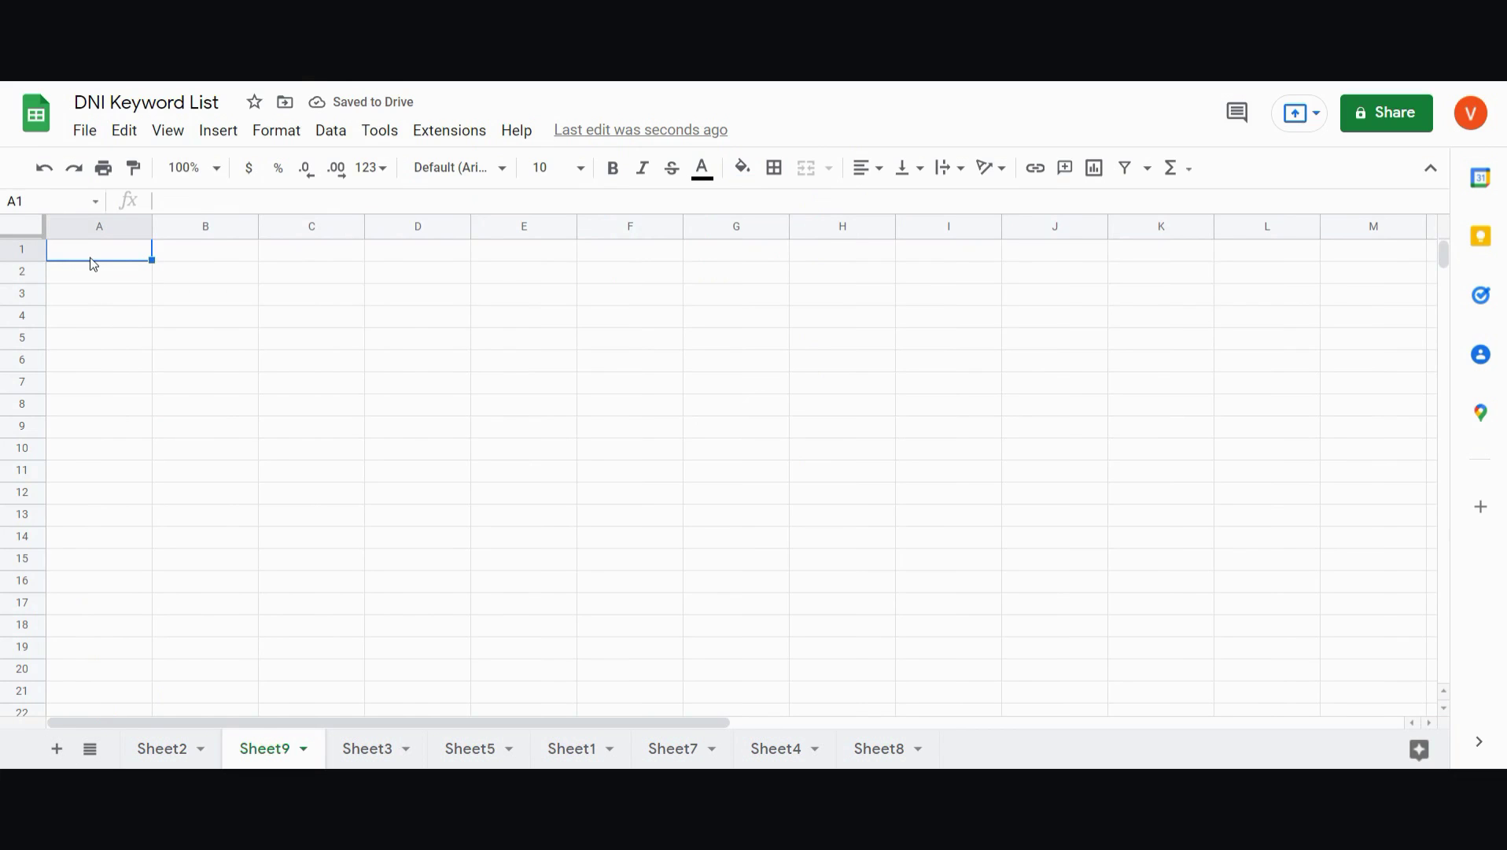
{"action": "key", "text": "ctrl+v"}
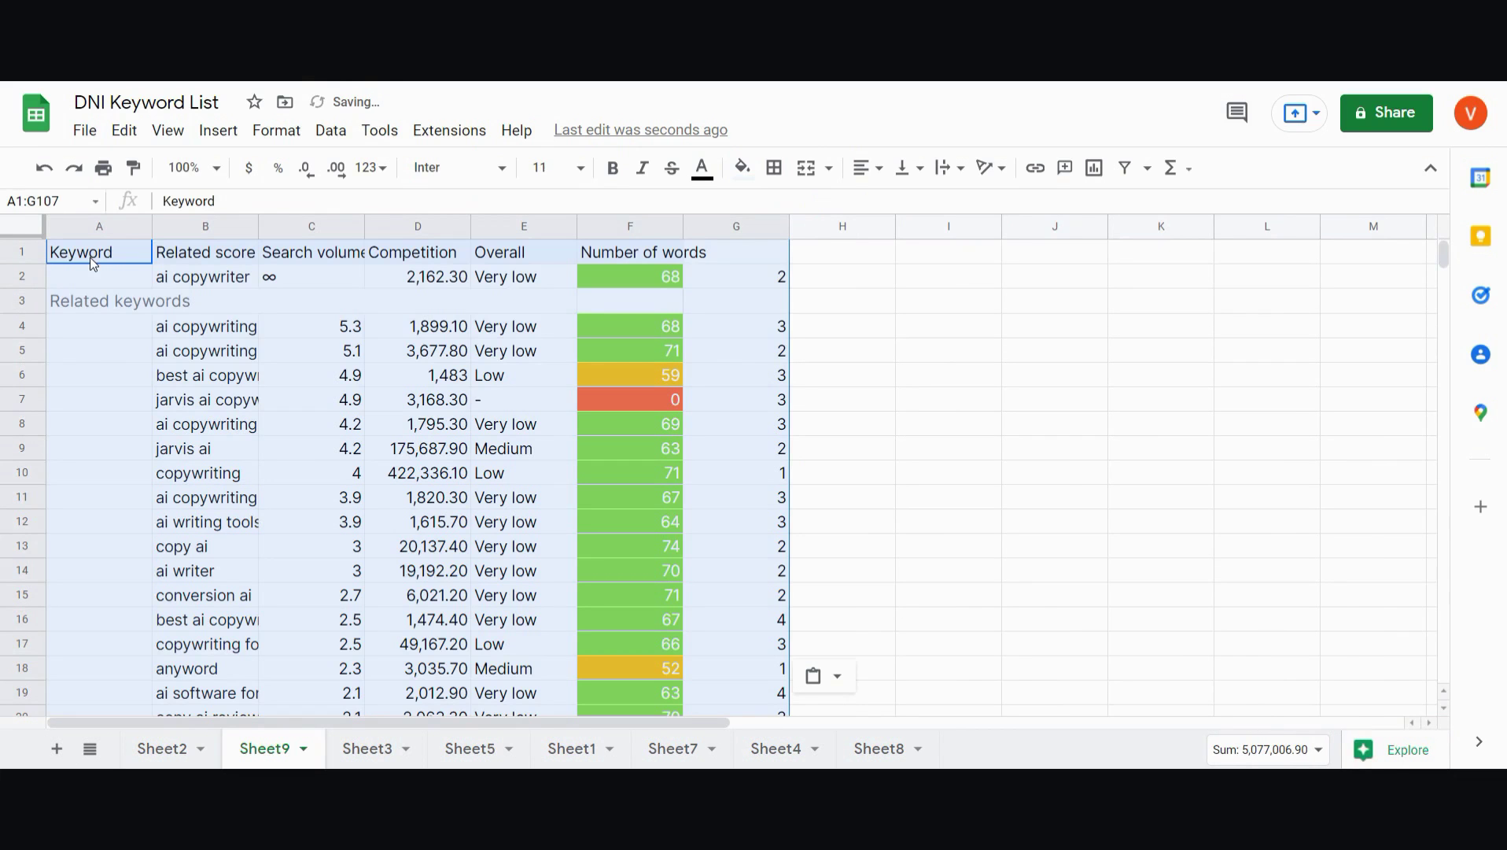
{"action": "left_click", "coordinate": [826, 374]}
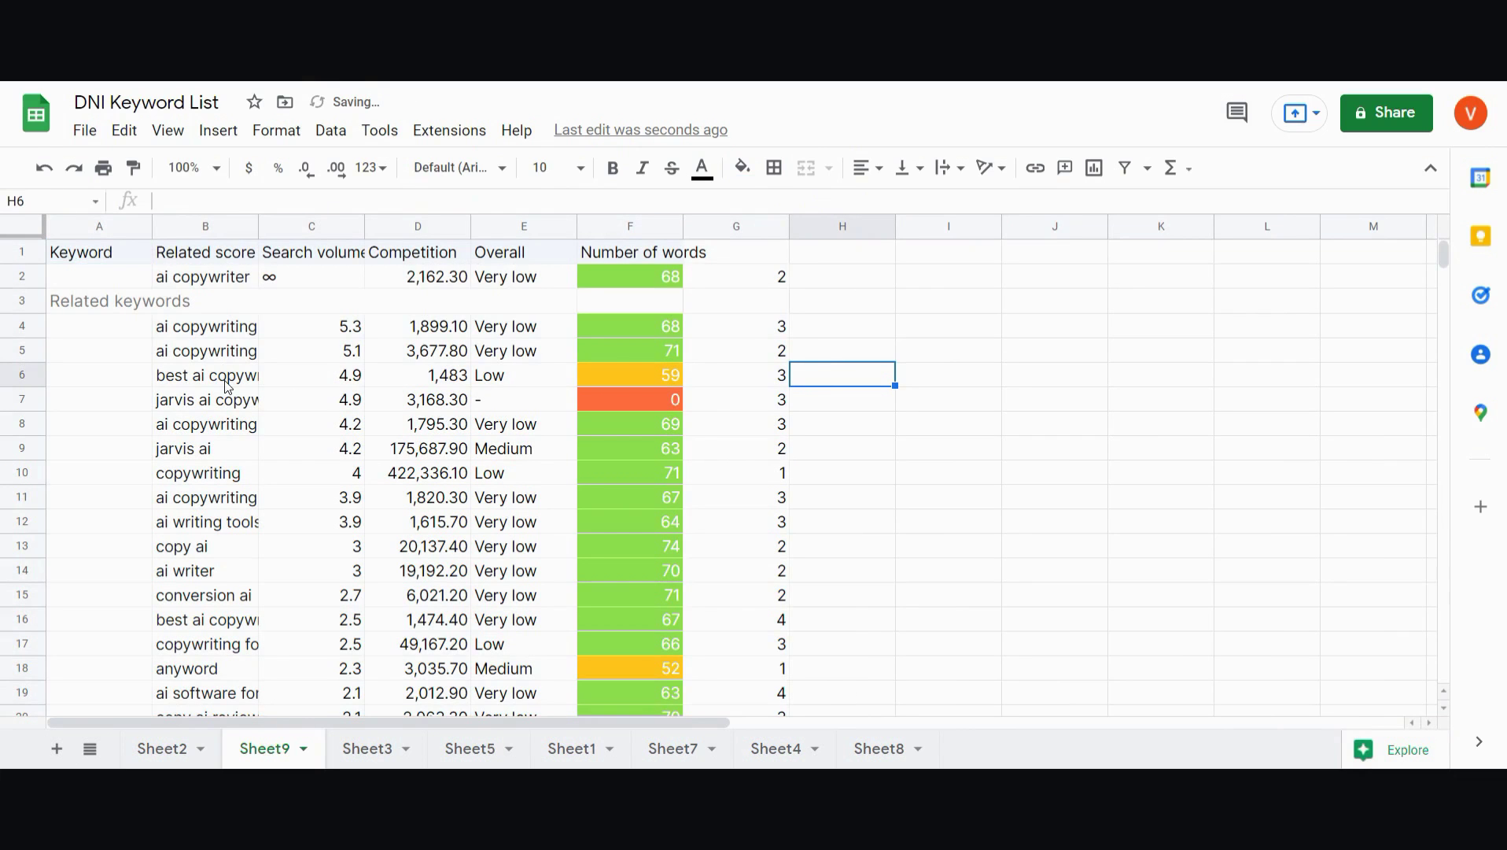
Clear the coloured cell fill from the whole pasted keyword table, A1:G107.
{"action": "left_click", "coordinate": [93, 257]}
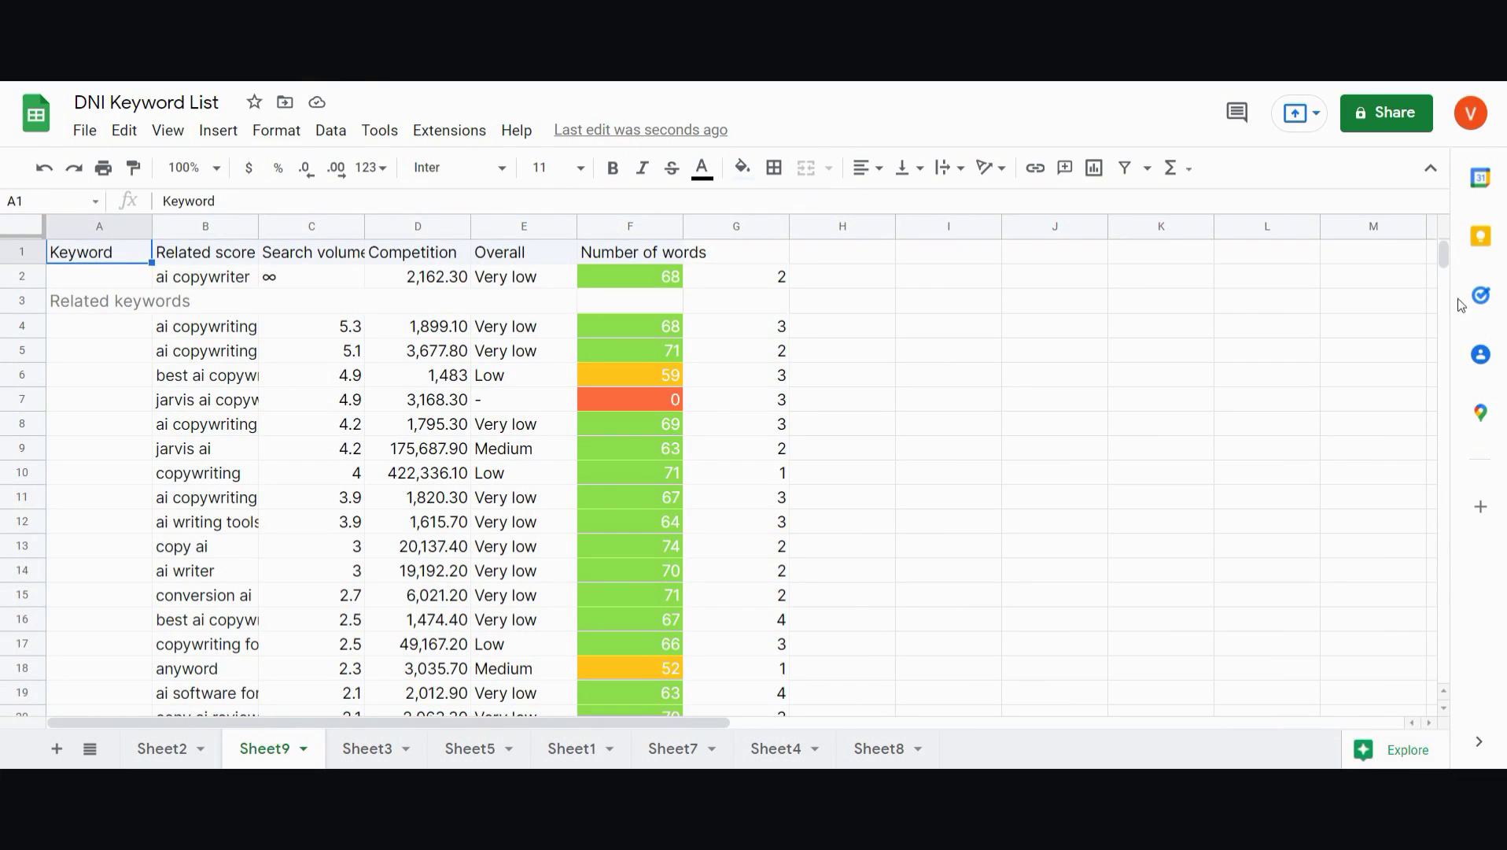
{"action": "left_click_drag", "start_coordinate": [1446, 259], "coordinate": [1438, 211]}
{"action": "left_click", "coordinate": [782, 403], "text": "shift"}
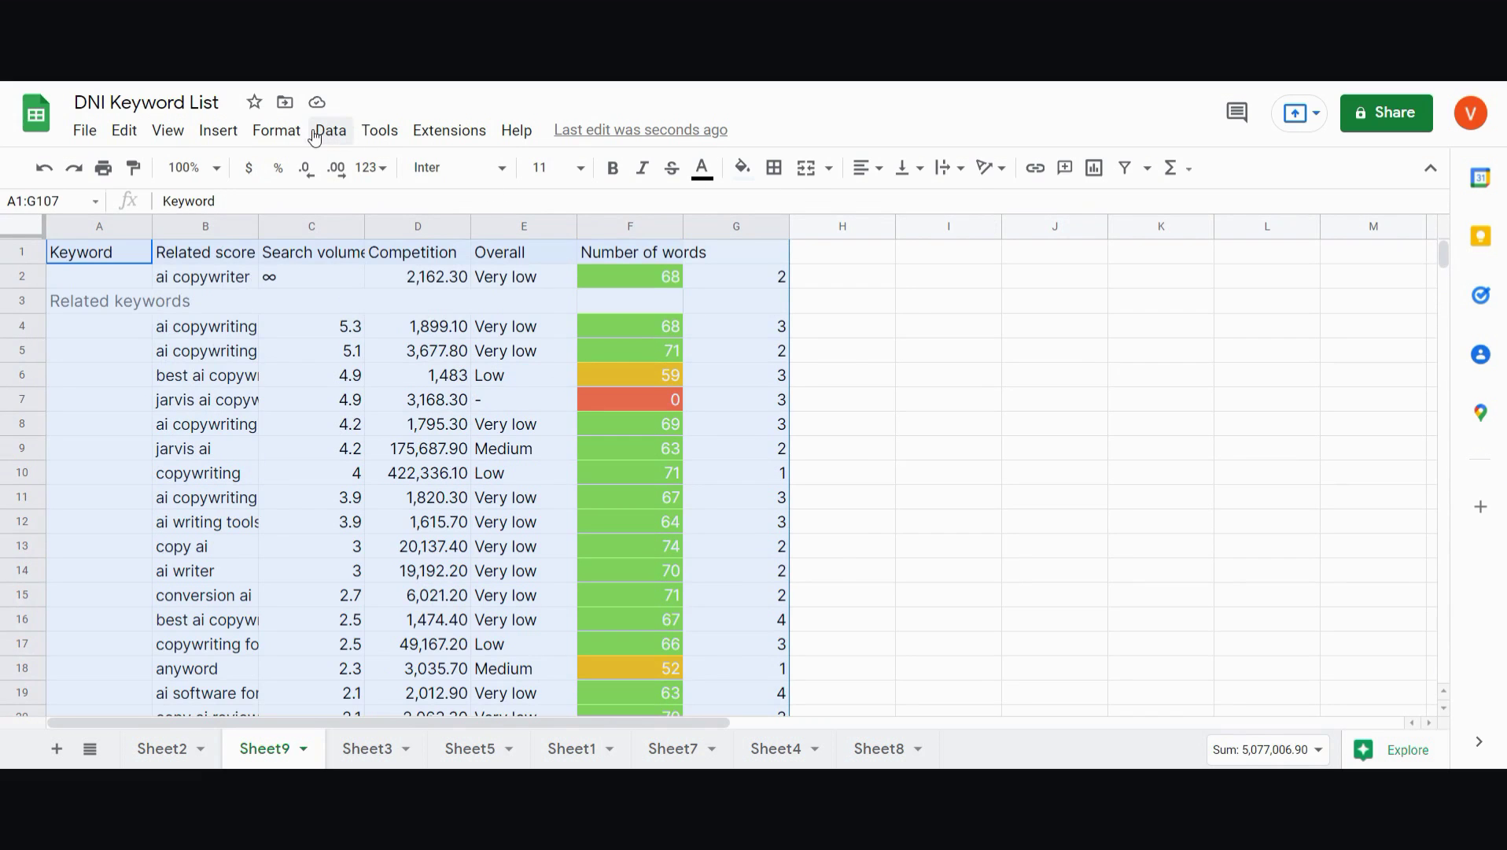
{"action": "left_click", "coordinate": [742, 167]}
{"action": "left_click", "coordinate": [915, 569]}
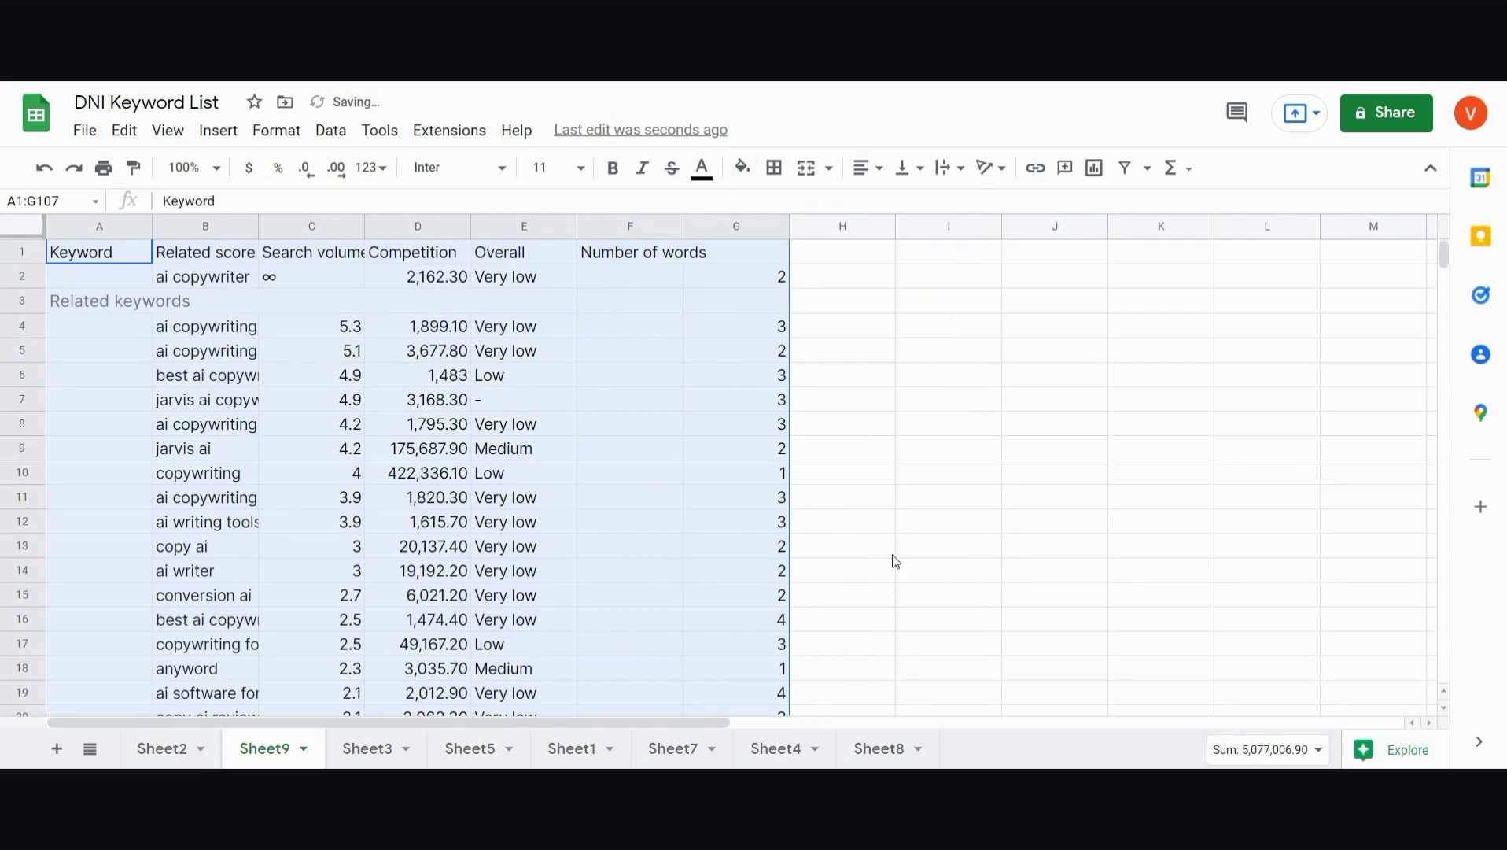
Delete the "Related keywords" row from Sheet9's keyword table and widen column B to fit the longer keywords.
{"action": "left_click", "coordinate": [78, 328]}
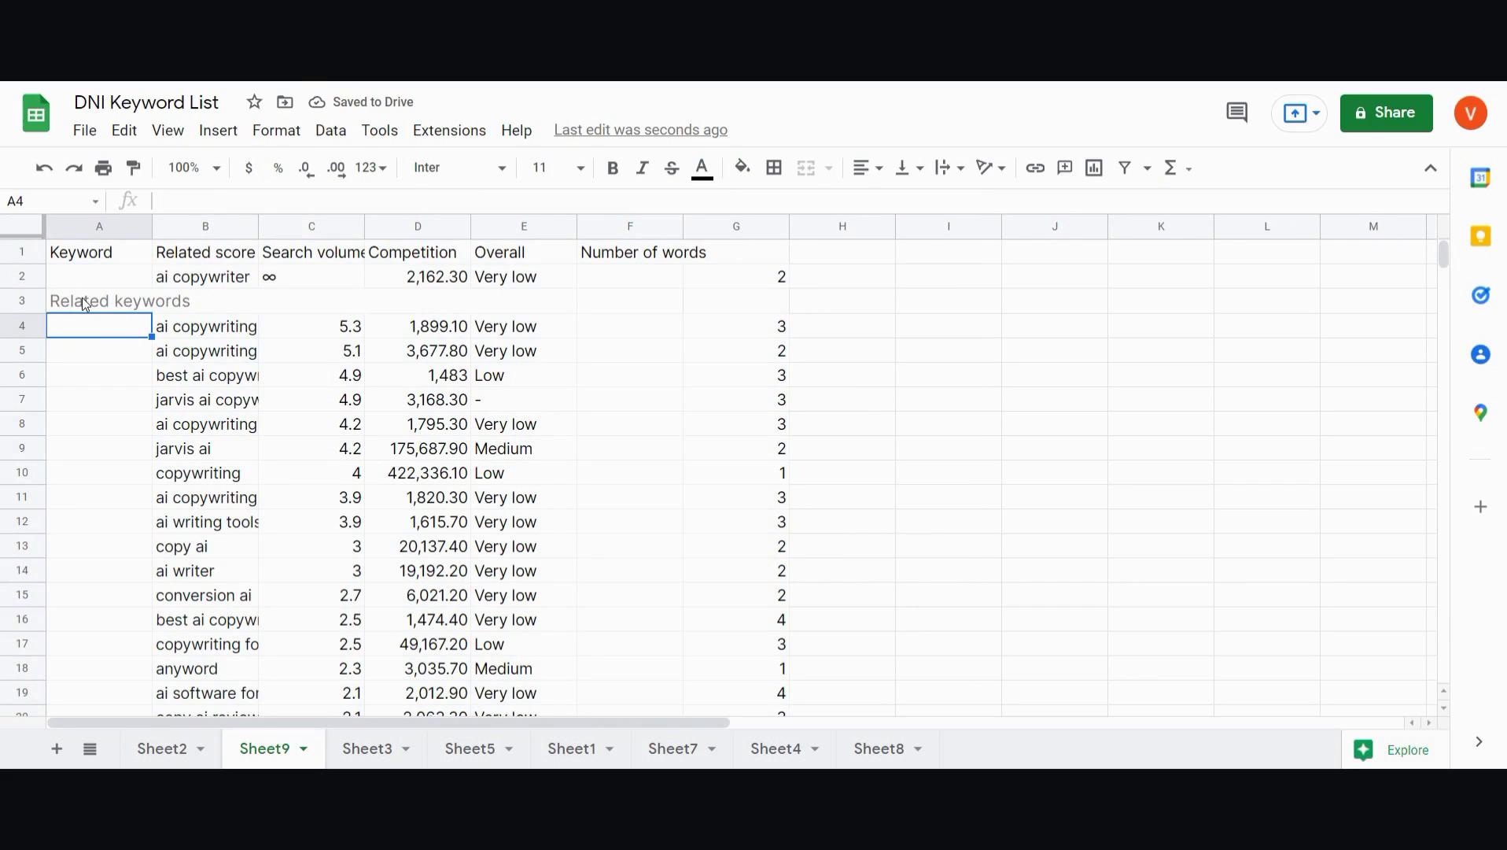
{"action": "left_click", "coordinate": [85, 303]}
{"action": "right_click", "coordinate": [85, 305]}
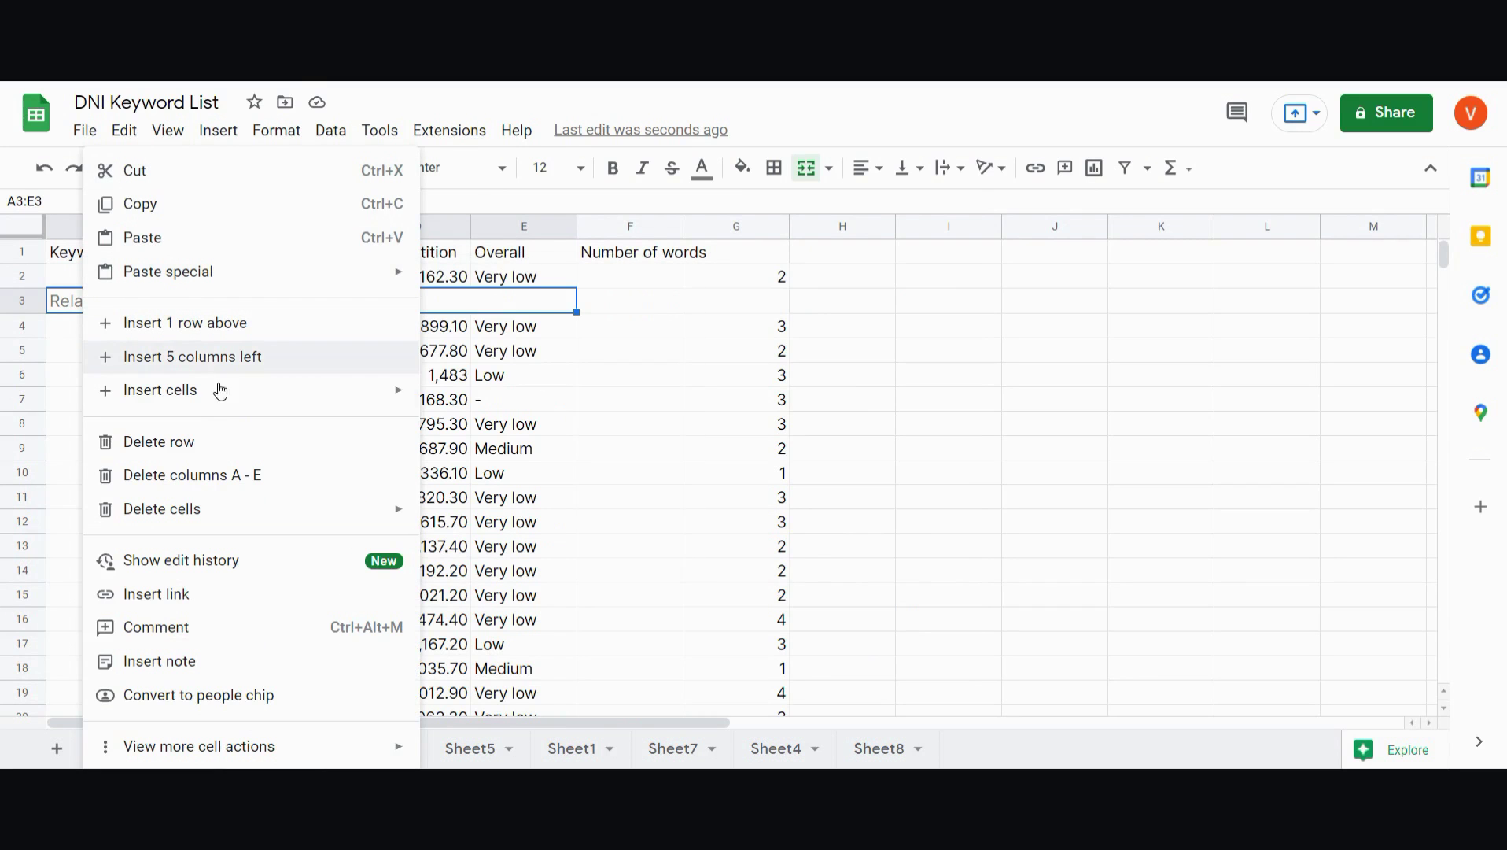
{"action": "left_click", "coordinate": [226, 445]}
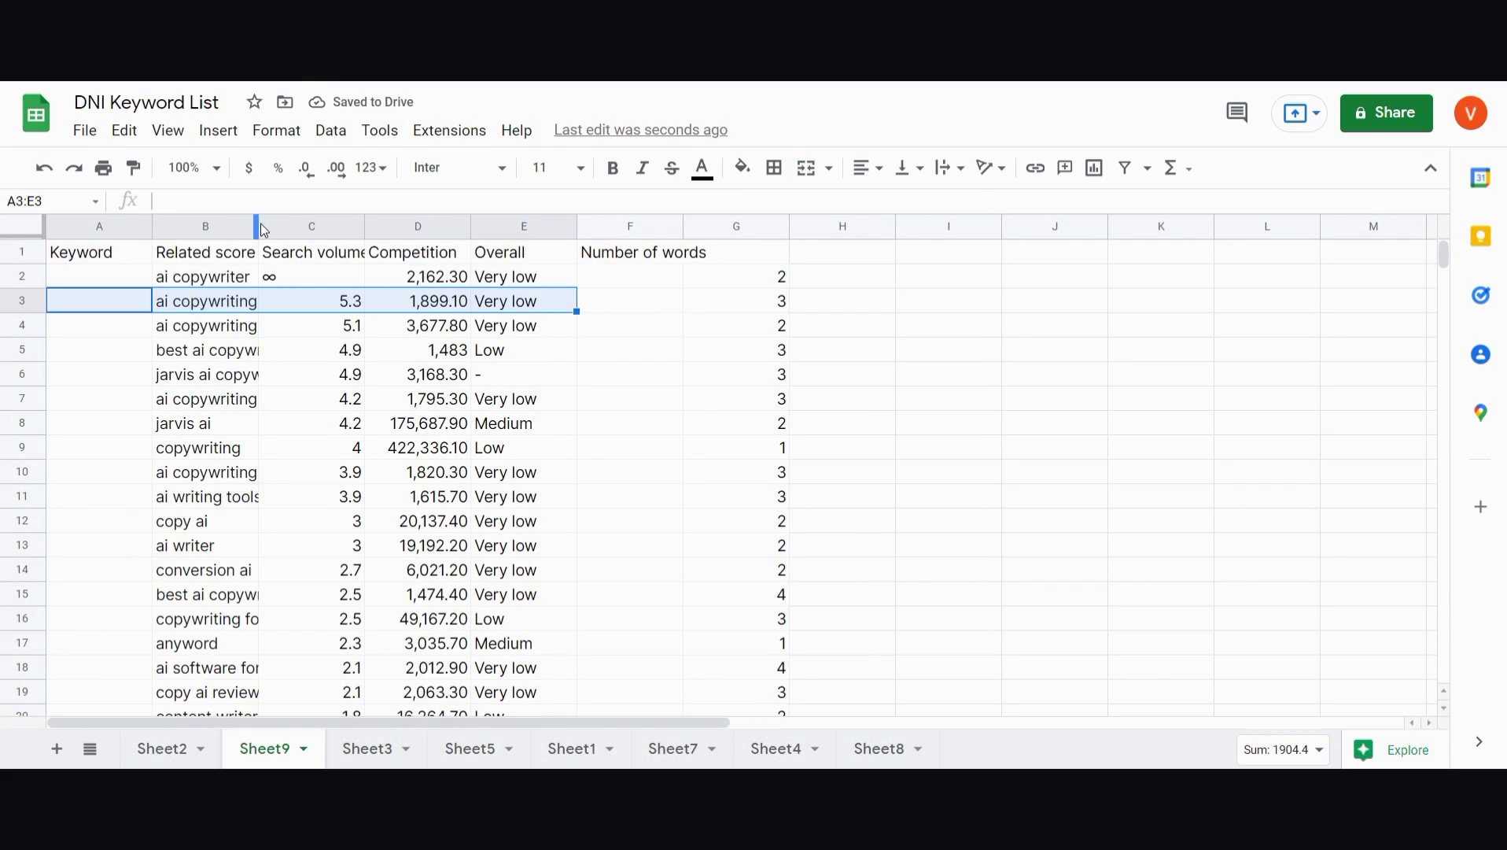
{"action": "left_click_drag", "start_coordinate": [258, 228], "coordinate": [327, 223]}
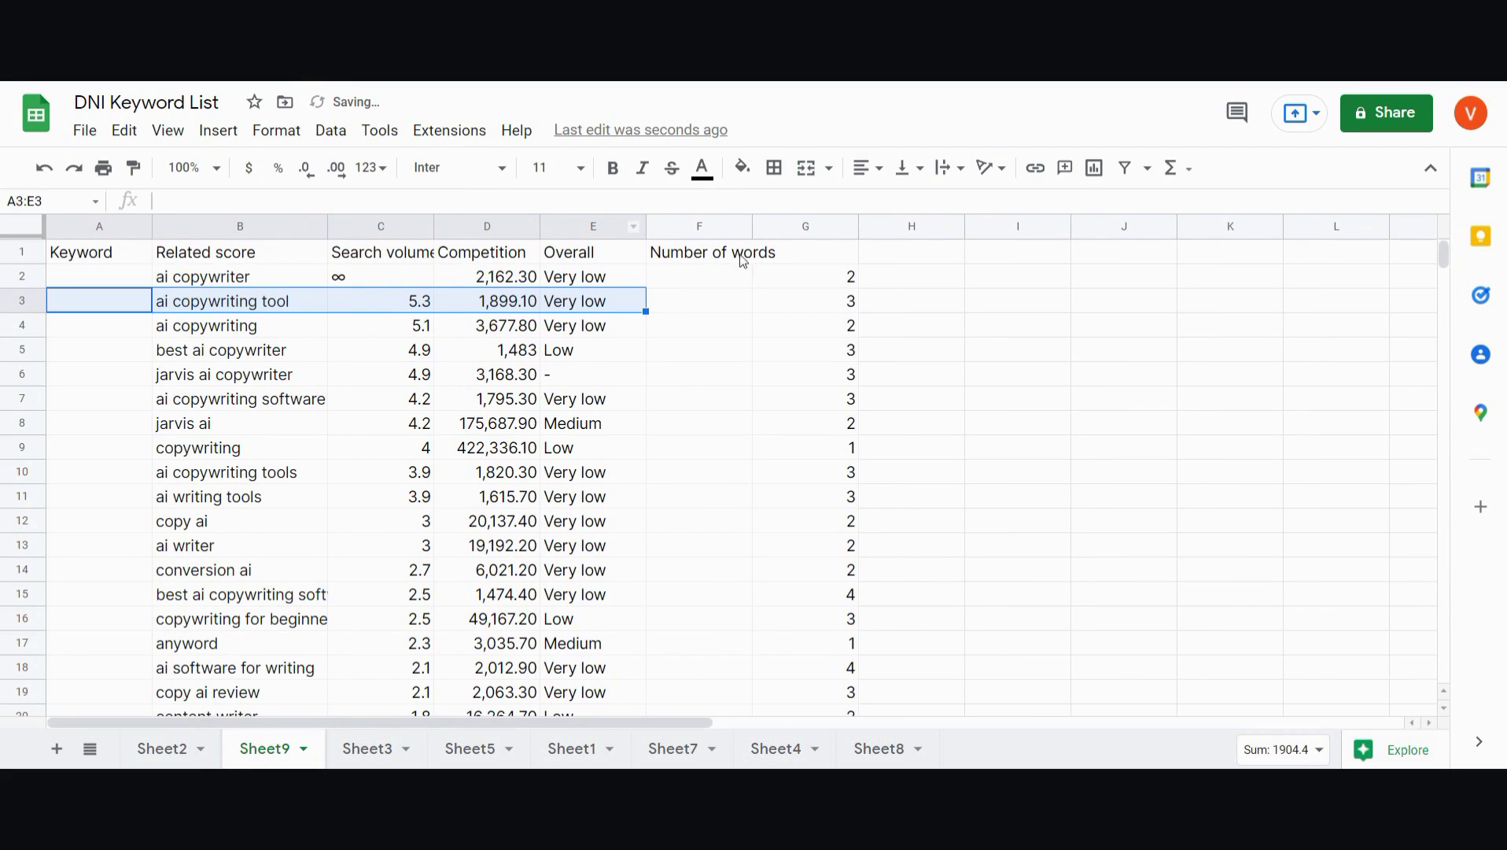
{"action": "left_click", "coordinate": [972, 388]}
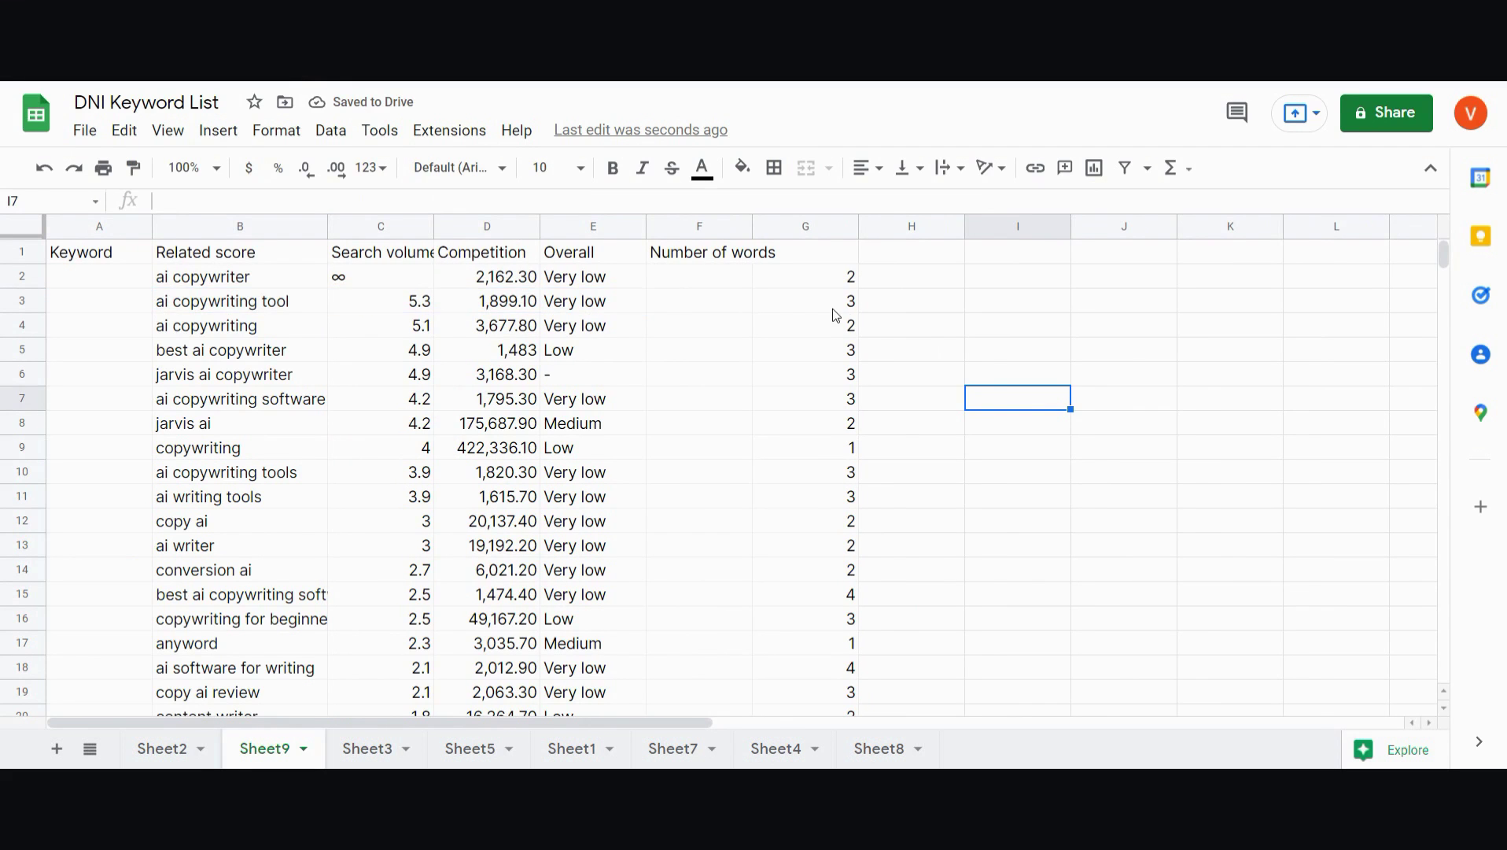
Set the text colour of column F to black so its scores are readable down to the end of the table.
{"action": "left_click", "coordinate": [697, 224]}
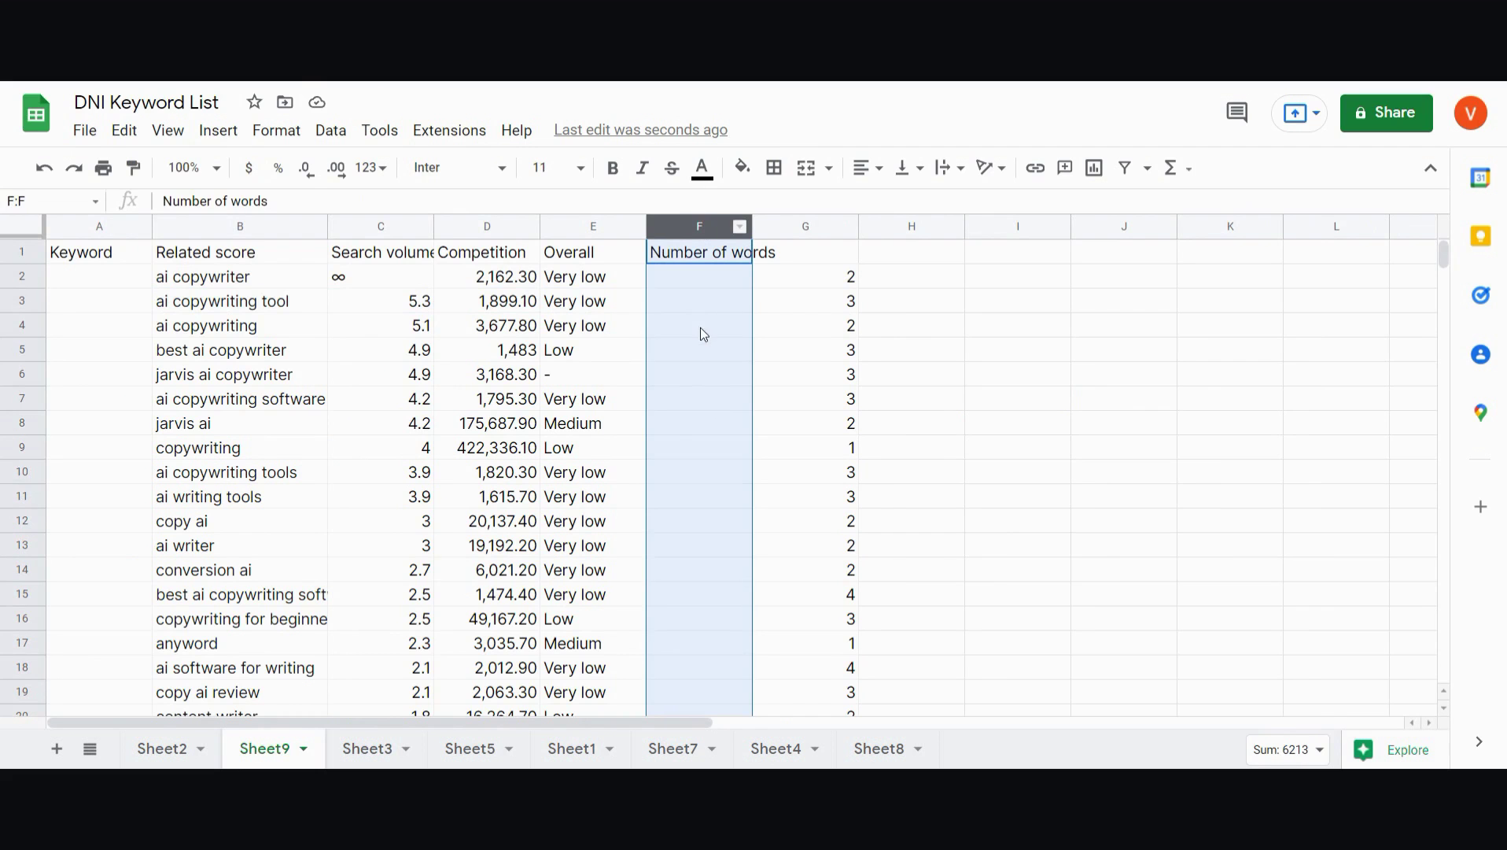
{"action": "left_click", "coordinate": [703, 168]}
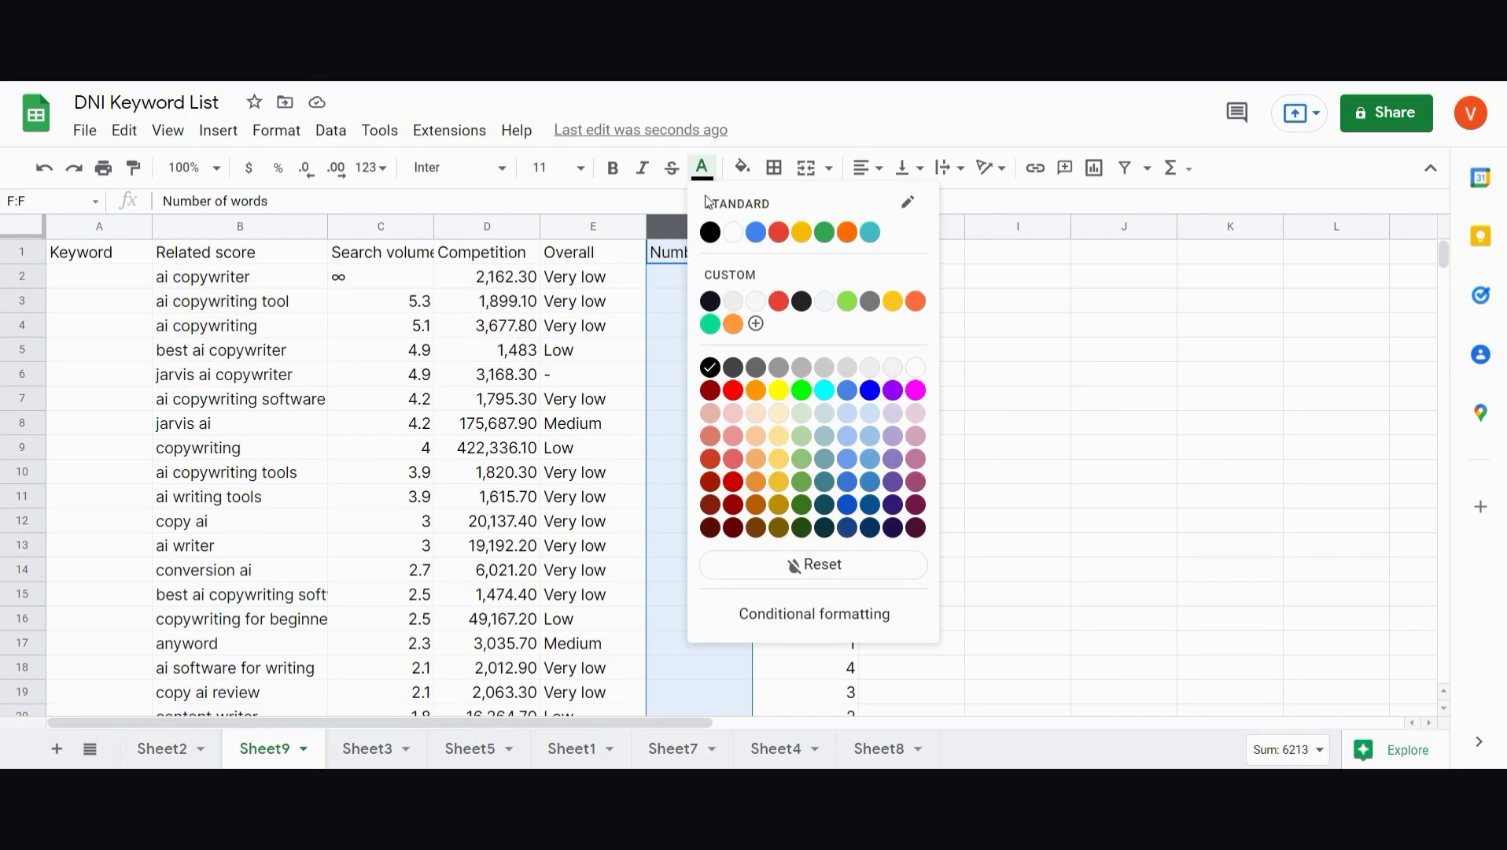
{"action": "left_click", "coordinate": [711, 232]}
{"action": "left_click", "coordinate": [1014, 384]}
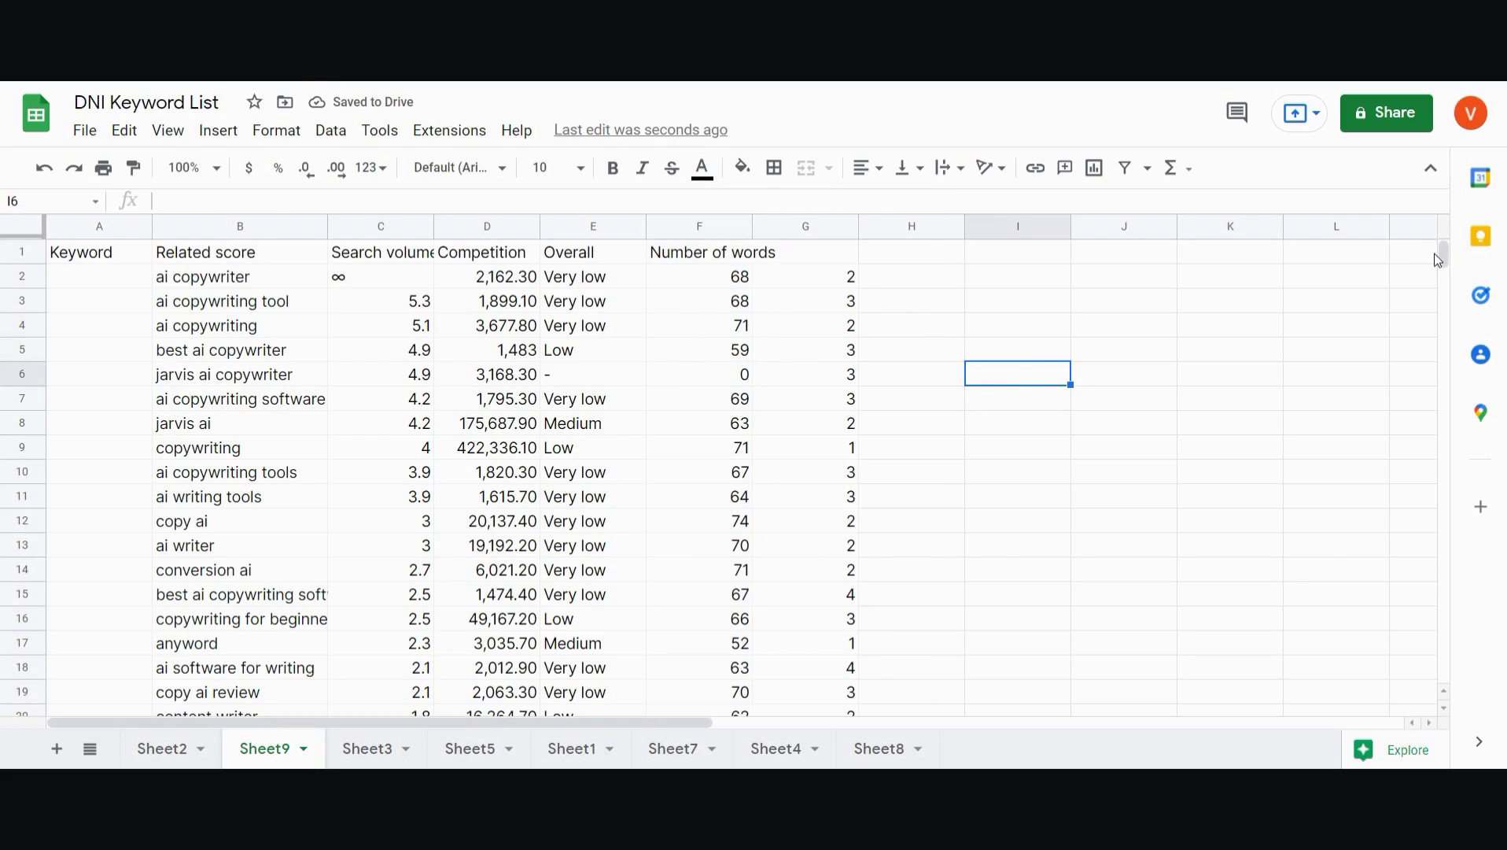
{"action": "left_click_drag", "start_coordinate": [1444, 256], "coordinate": [1440, 304]}
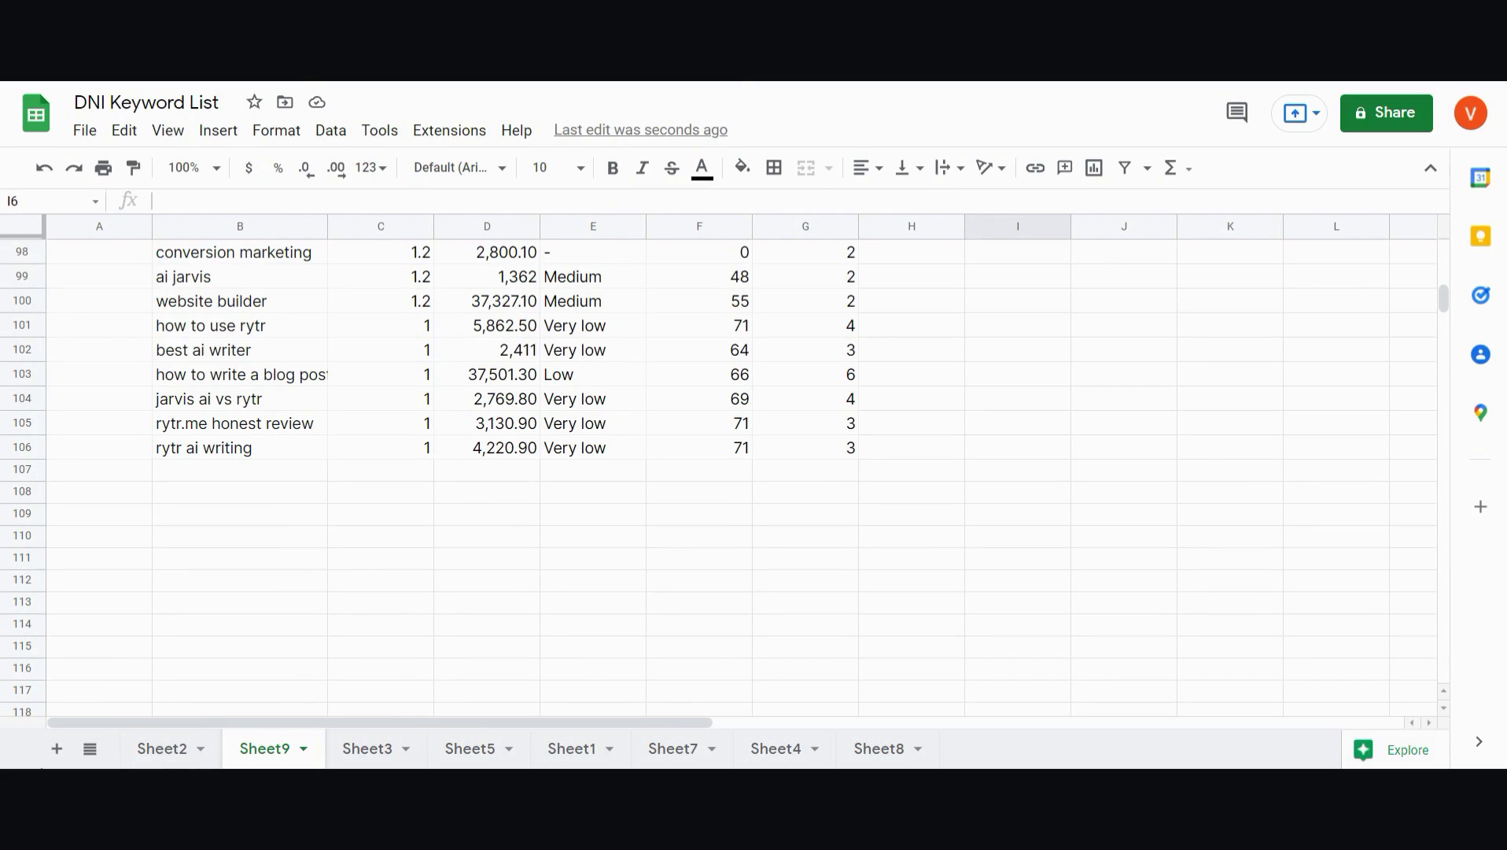
Copy the seed keyword "AI Songwriter" from Sheet2 and look it up in vidIQ's keyword research in place of "ai copywriter".
{"action": "left_click", "coordinate": [163, 749]}
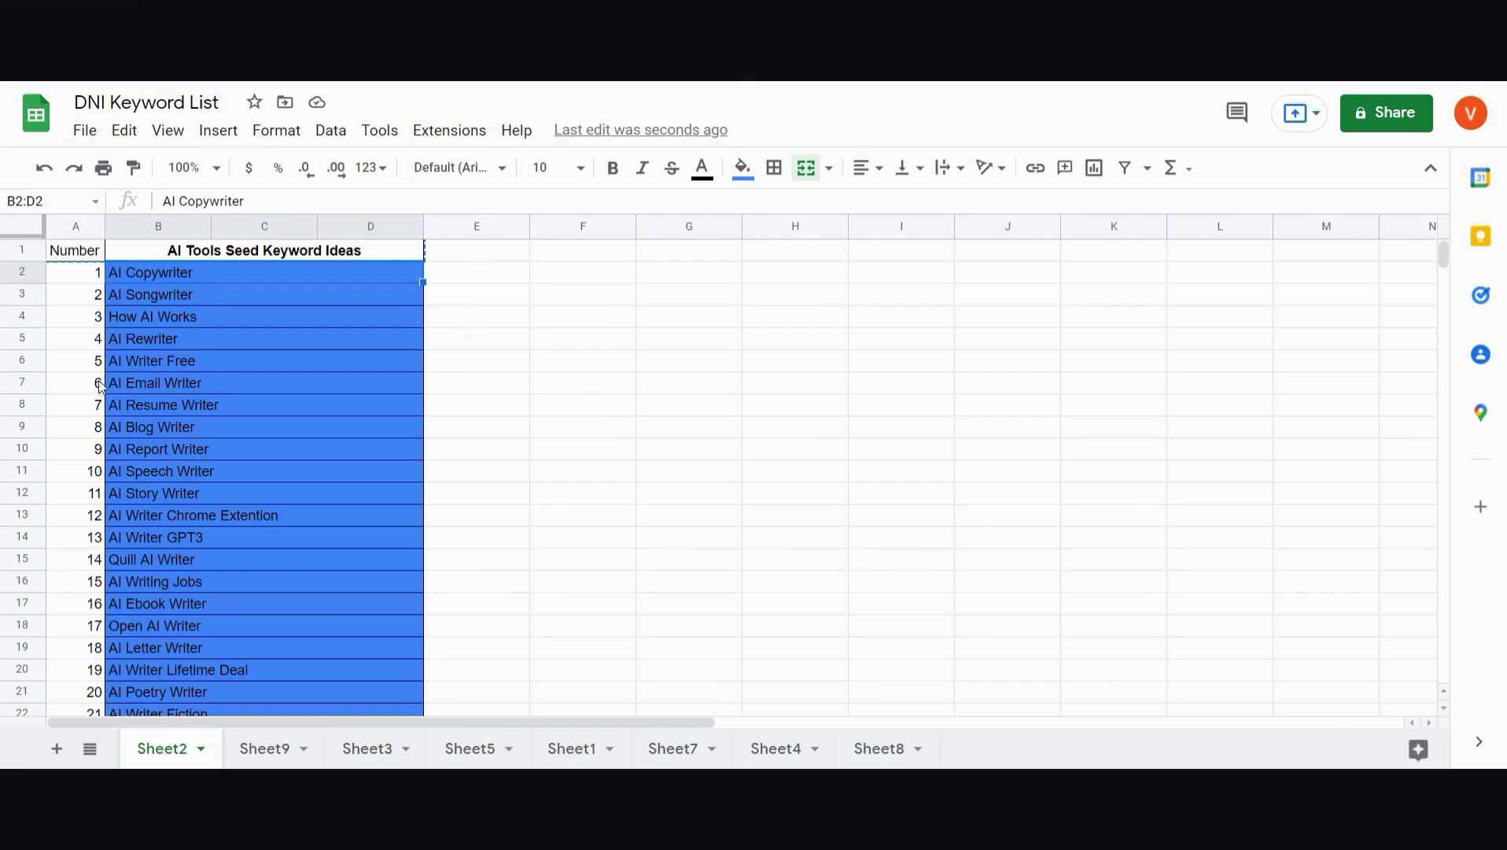
{"action": "left_click", "coordinate": [149, 298]}
{"action": "double_click", "coordinate": [148, 294]}
{"action": "key", "text": "ctrl+c"}
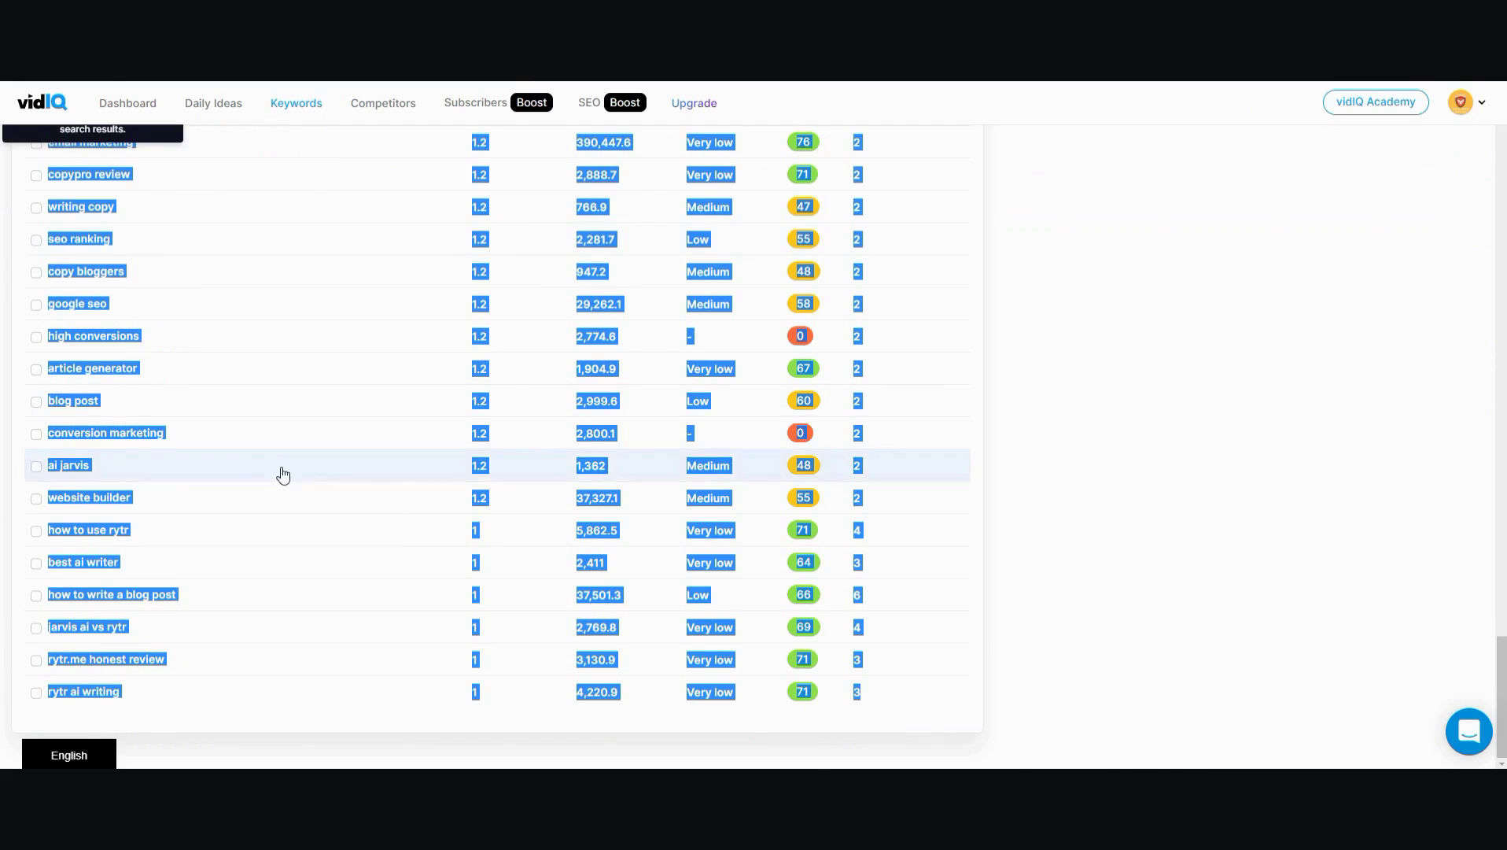
{"action": "scroll", "coordinate": [283, 475], "scroll_direction": "up", "scroll_amount": 15}
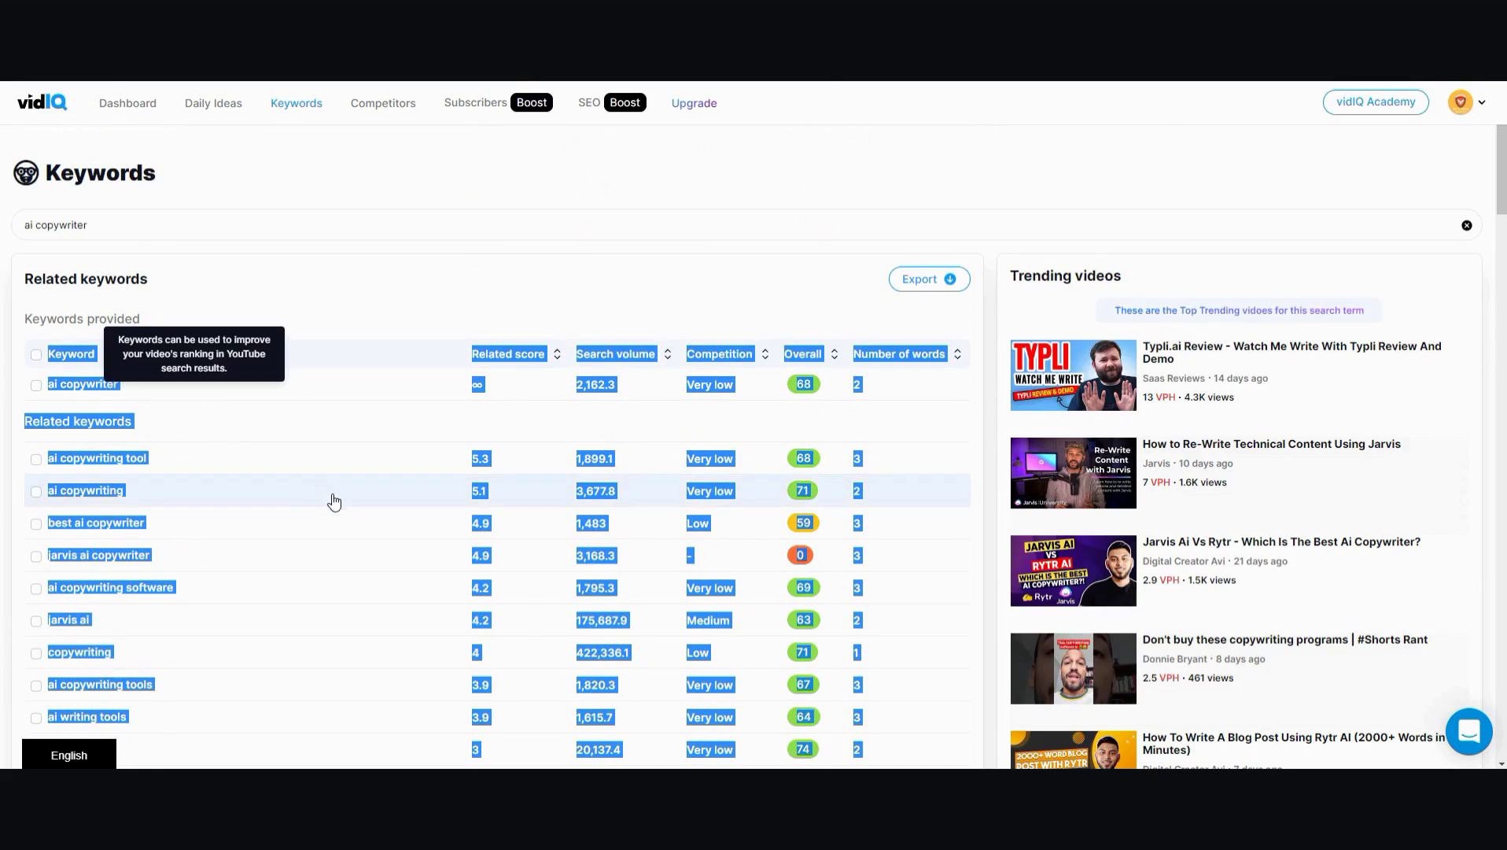
{"action": "double_click", "coordinate": [112, 227]}
{"action": "key", "text": "ctrl+a"}
{"action": "key", "text": "ctrl+v"}
{"action": "key", "text": "Return"}
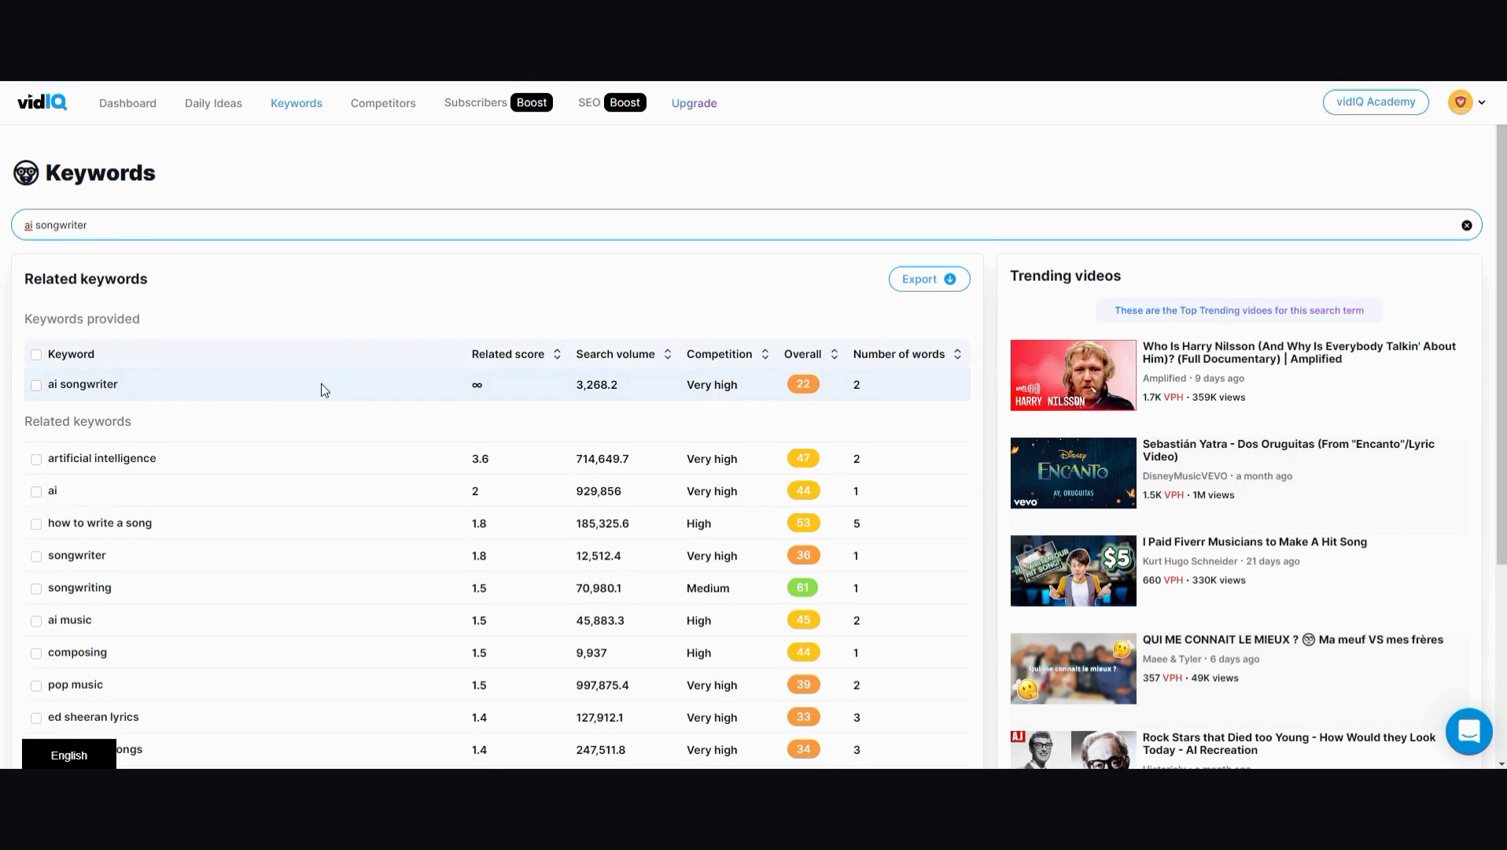
Copy vidIQ's full keyword table for "ai songwriter", from the header to the last related keyword, and switch to the DNI Keyword List spreadsheet.
{"action": "mouse_move", "coordinate": [54, 349]}
{"action": "left_click_drag", "start_coordinate": [50, 356], "coordinate": [879, 691]}
{"action": "scroll", "coordinate": [774, 421], "scroll_direction": "down", "scroll_amount": 4}
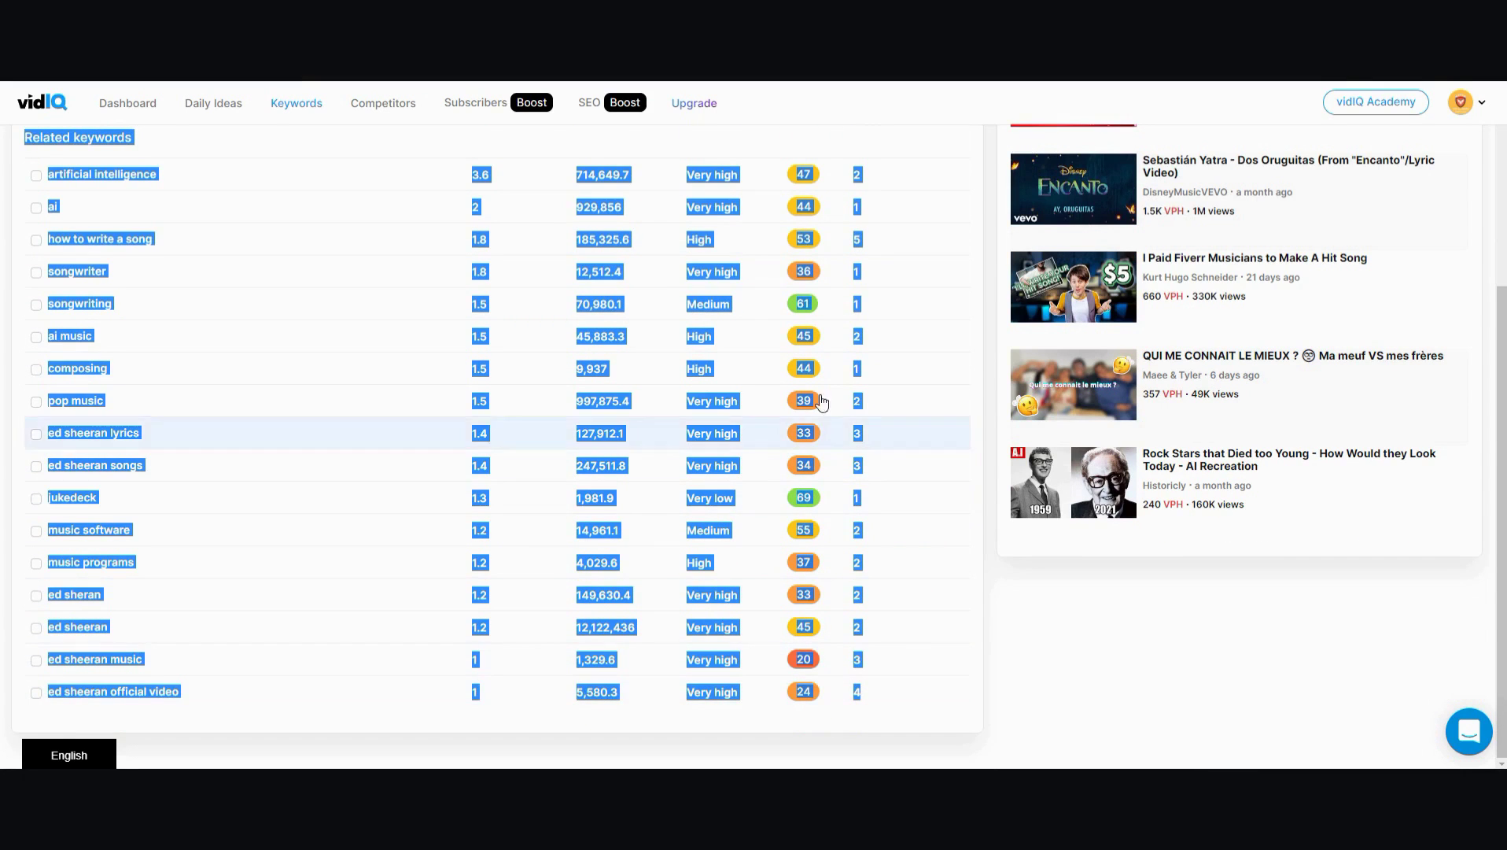
{"action": "key", "text": "ctrl+tab"}
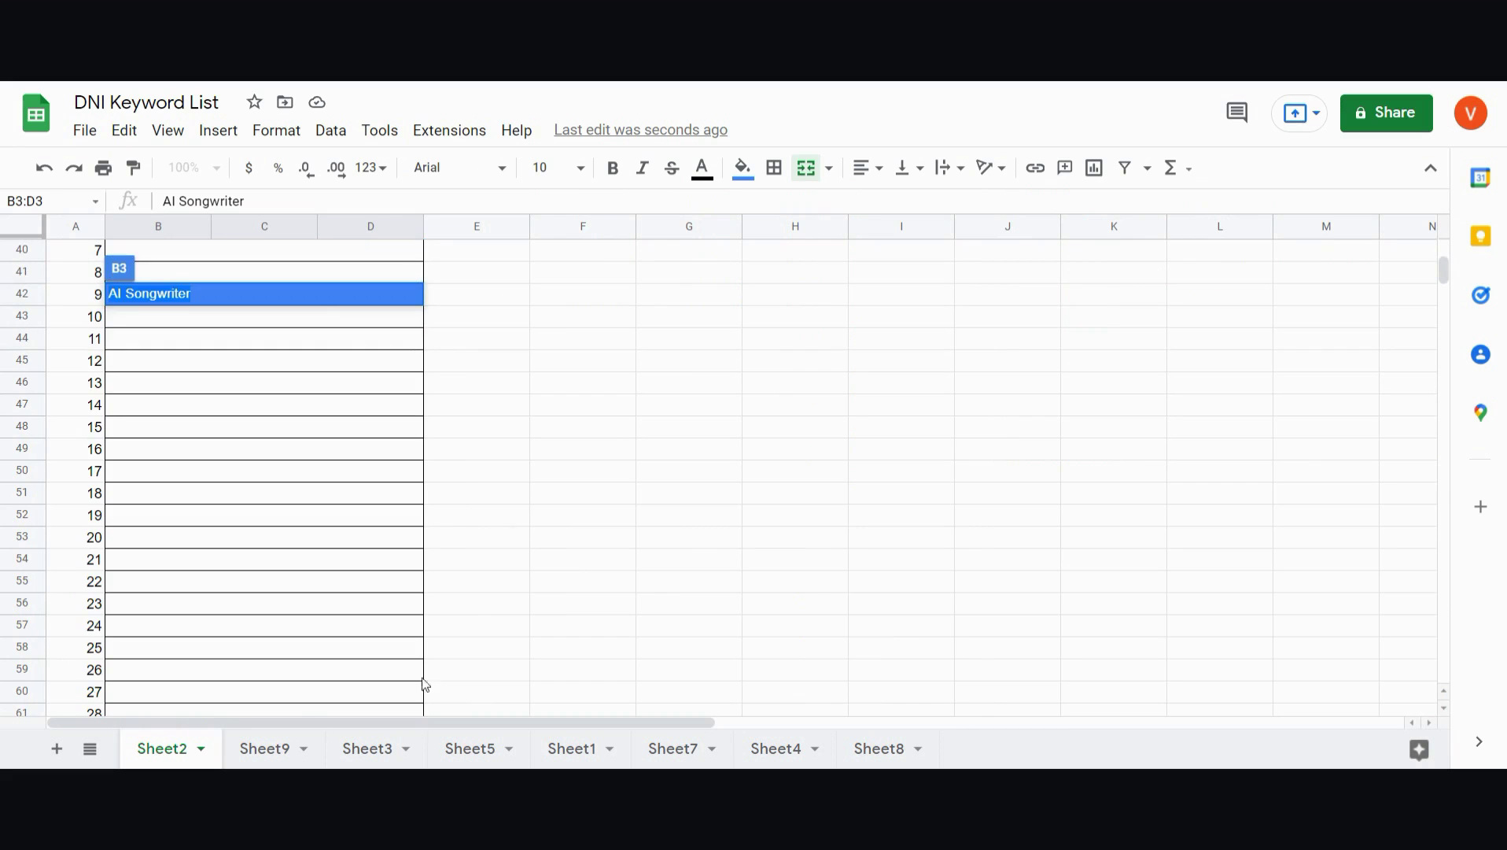
Paste the copied "ai songwriter" table into Sheet9 at cell A107, directly below the existing keywords.
{"action": "left_click", "coordinate": [878, 748]}
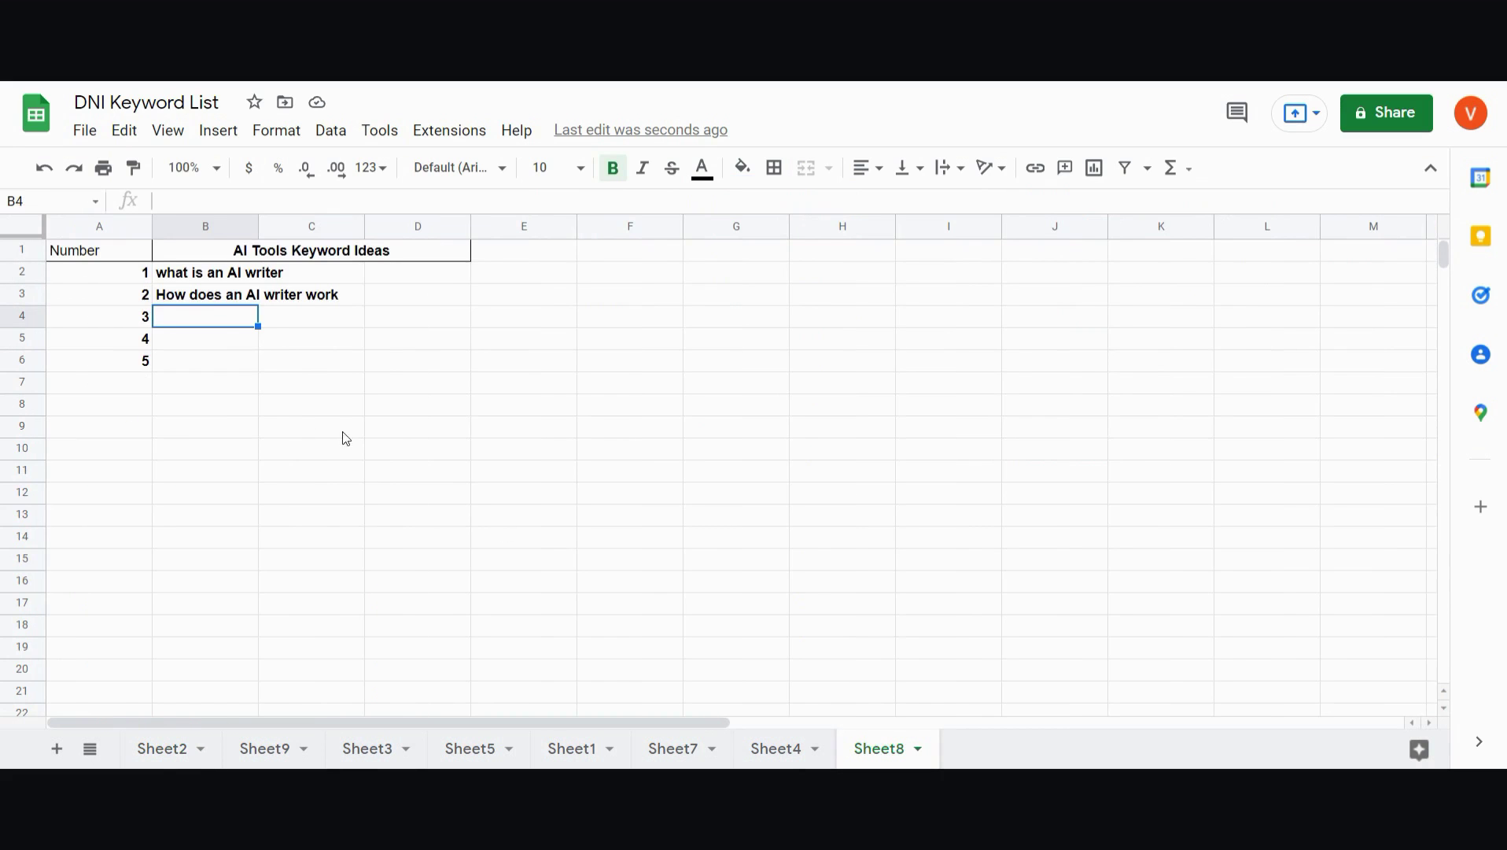
{"action": "left_click", "coordinate": [771, 748]}
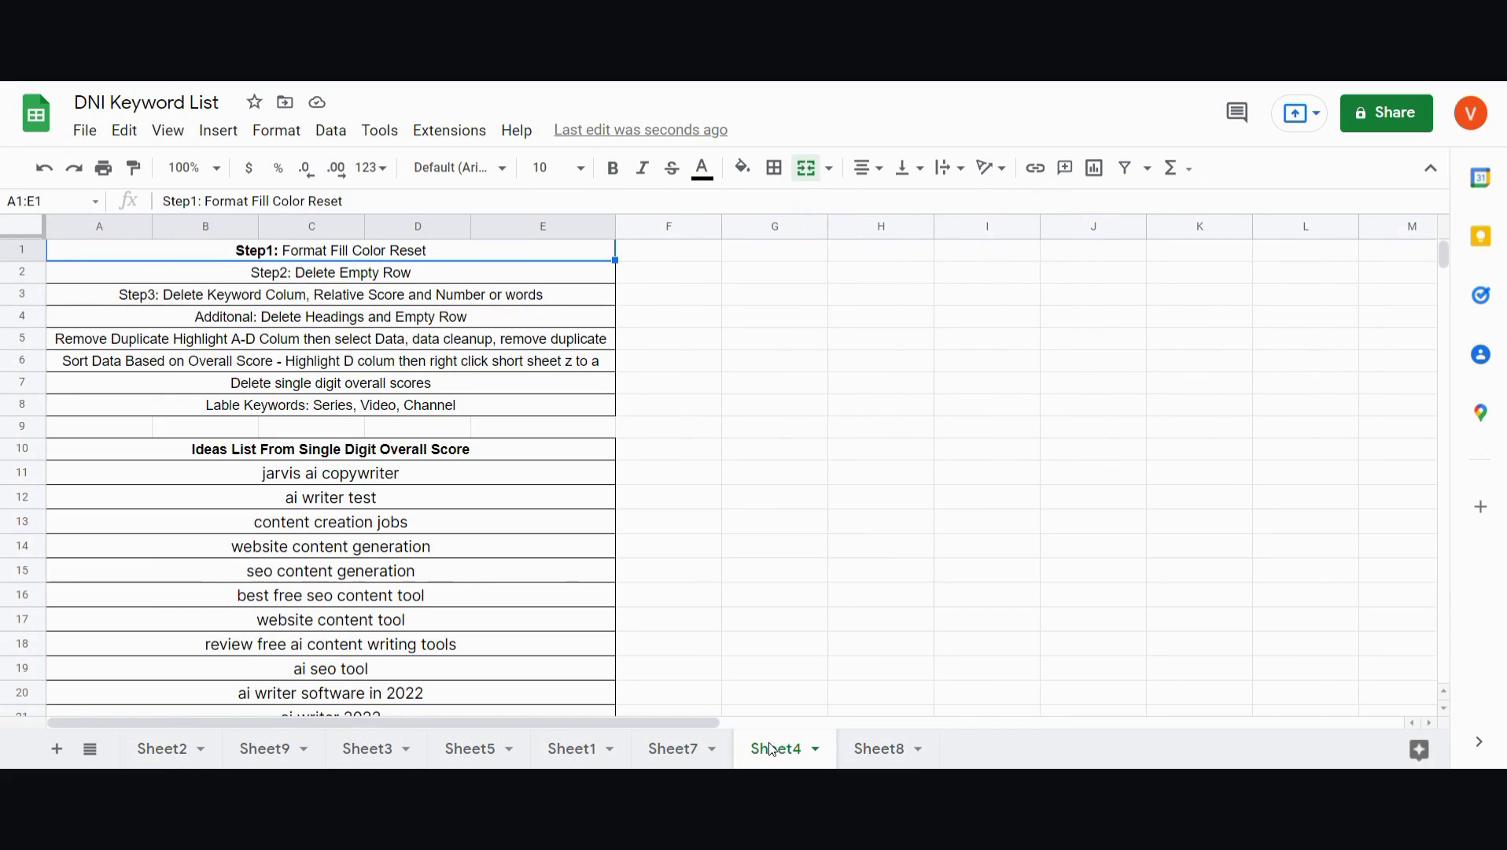
{"action": "left_click", "coordinate": [690, 748]}
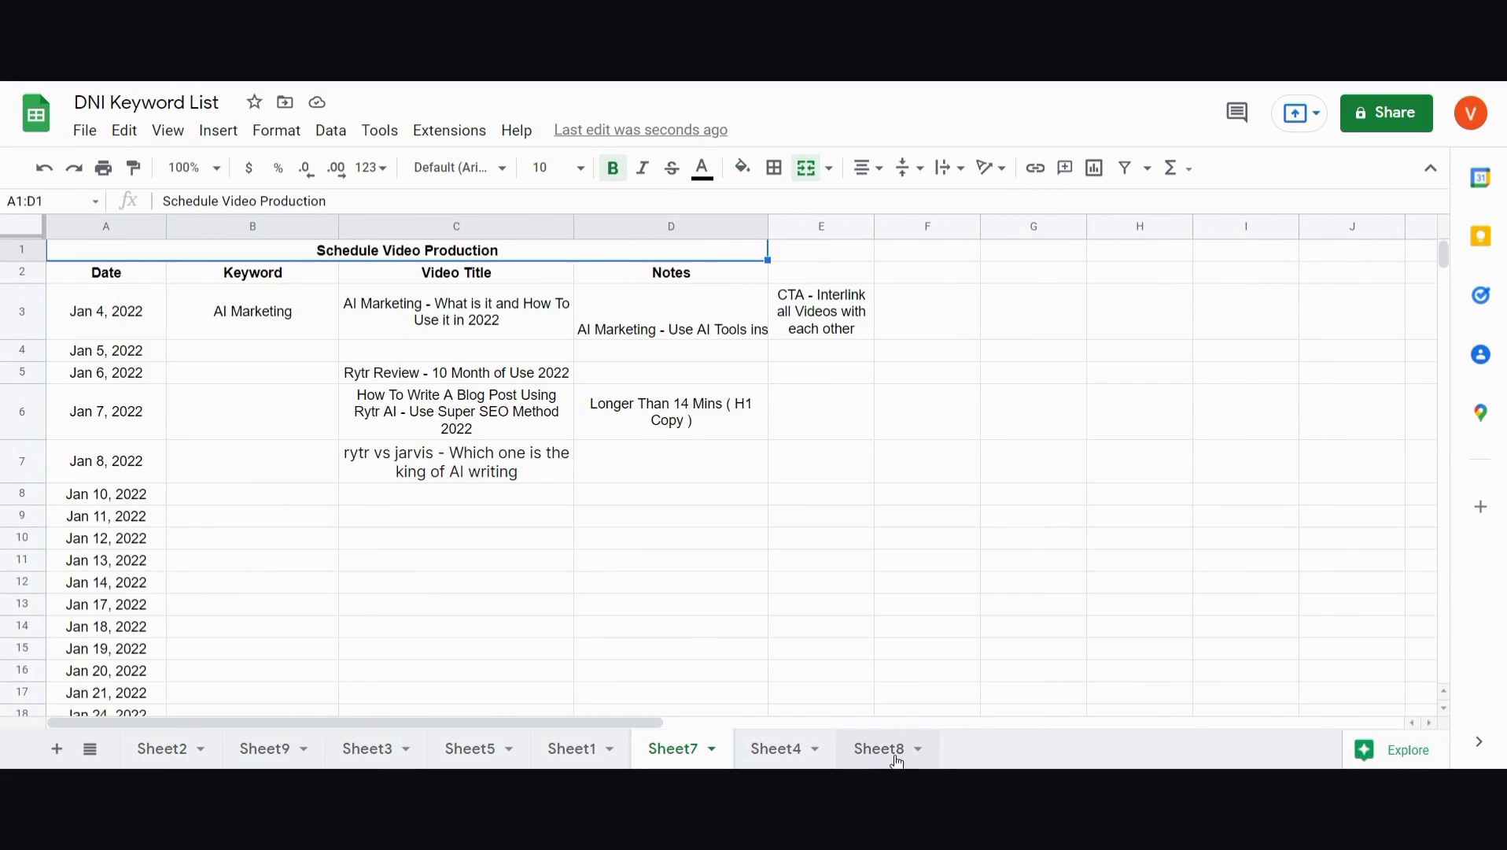
{"action": "left_click", "coordinate": [276, 748]}
{"action": "left_click", "coordinate": [177, 480]}
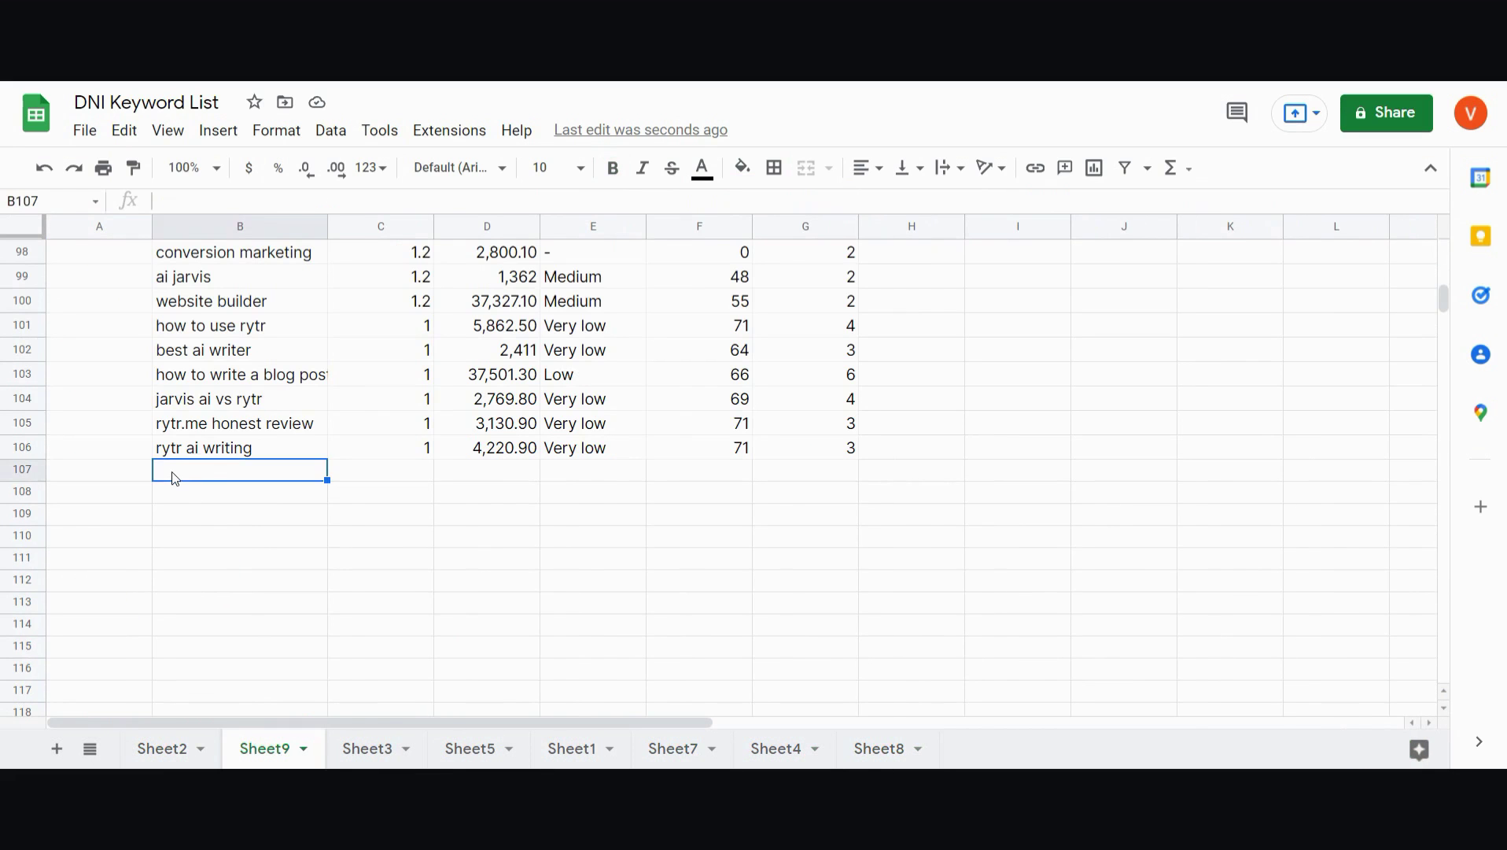
{"action": "scroll", "coordinate": [689, 487], "scroll_direction": "up", "scroll_amount": 20}
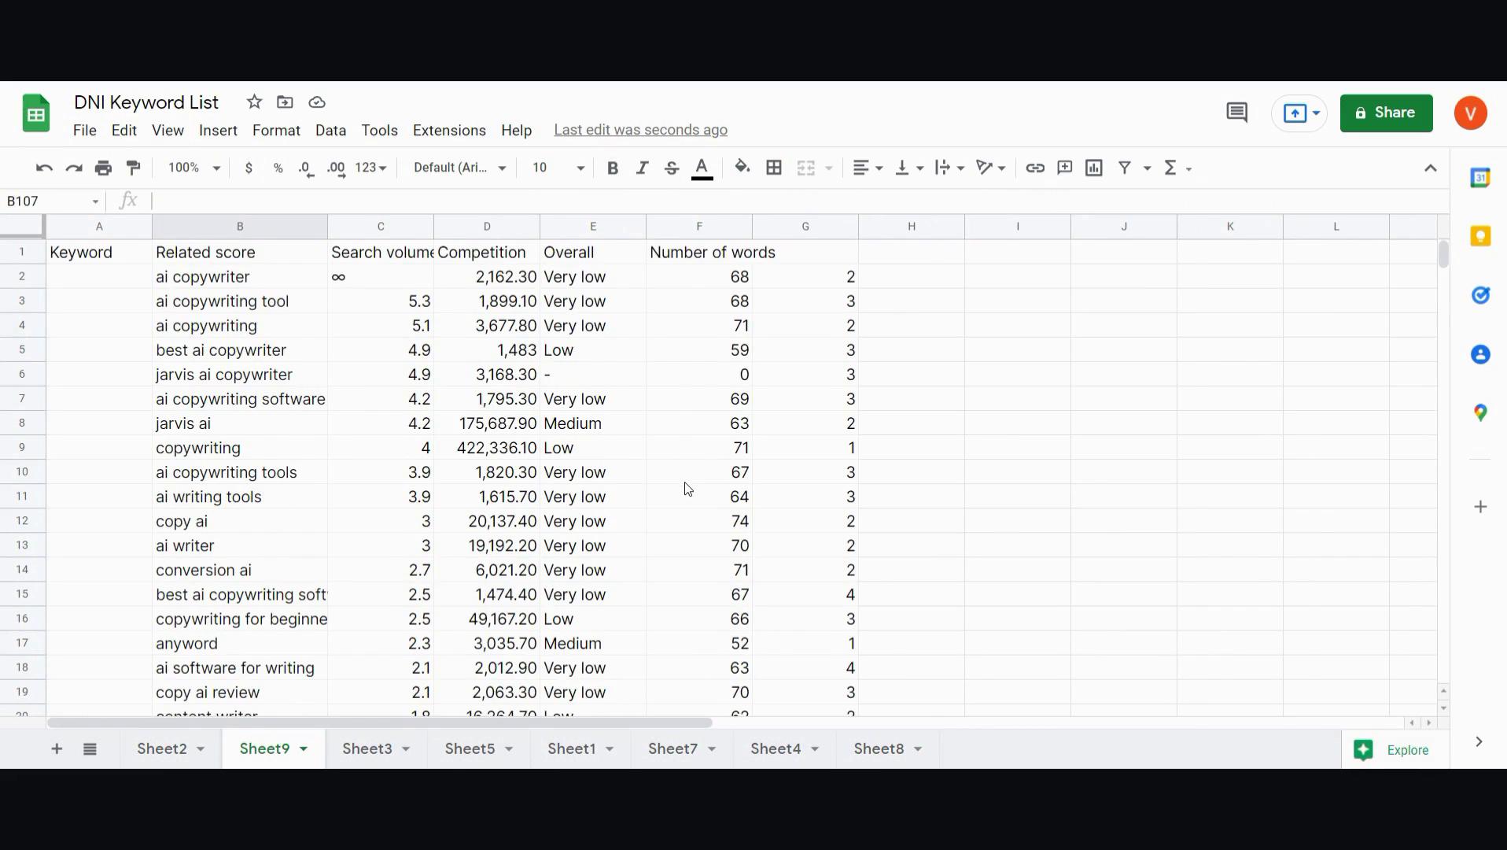
{"action": "scroll", "coordinate": [637, 511], "scroll_direction": "down", "scroll_amount": 20}
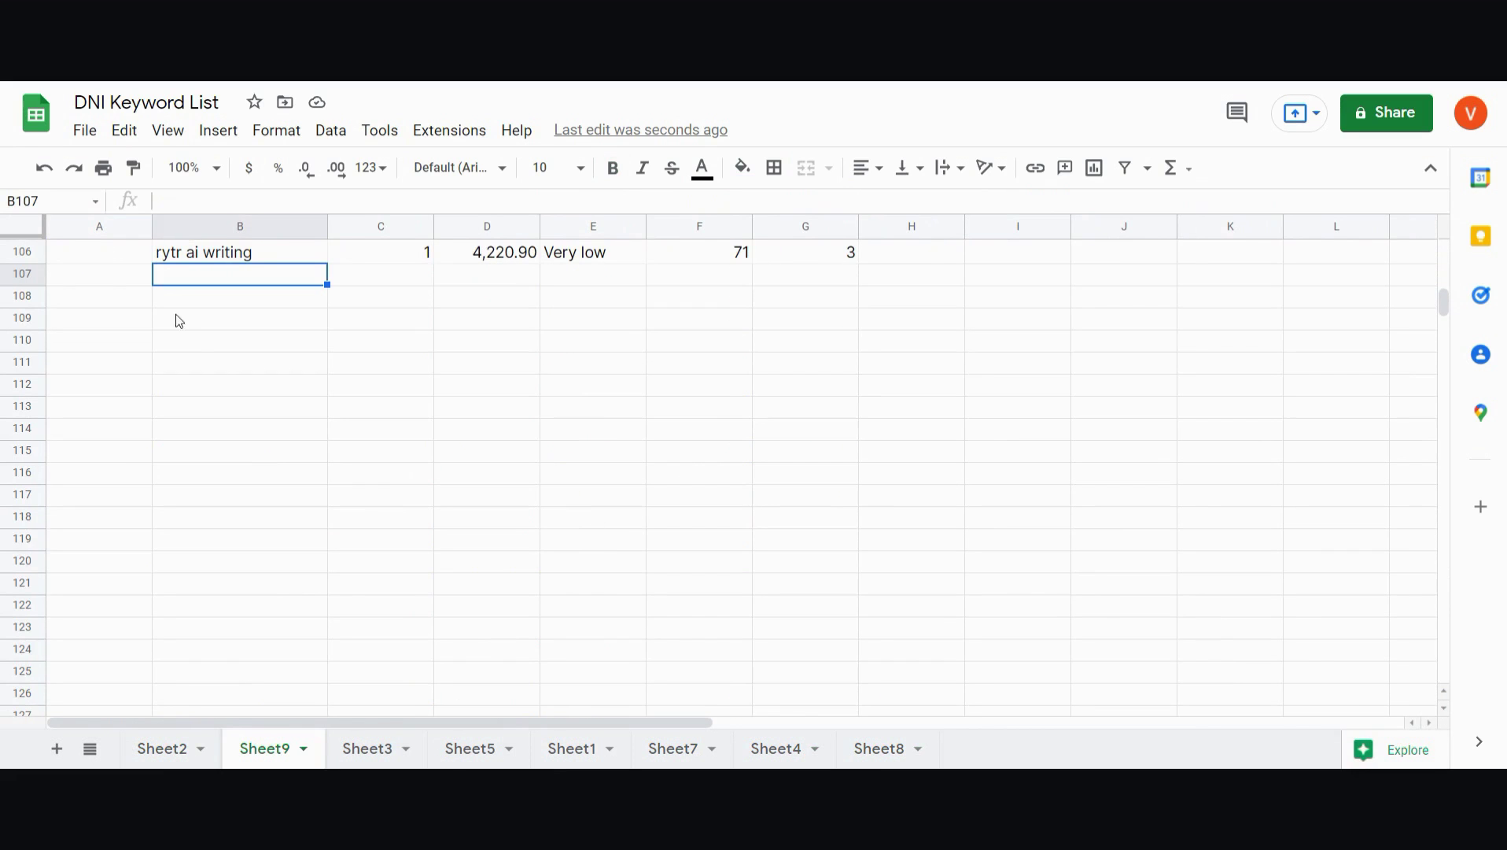
{"action": "left_click", "coordinate": [123, 277]}
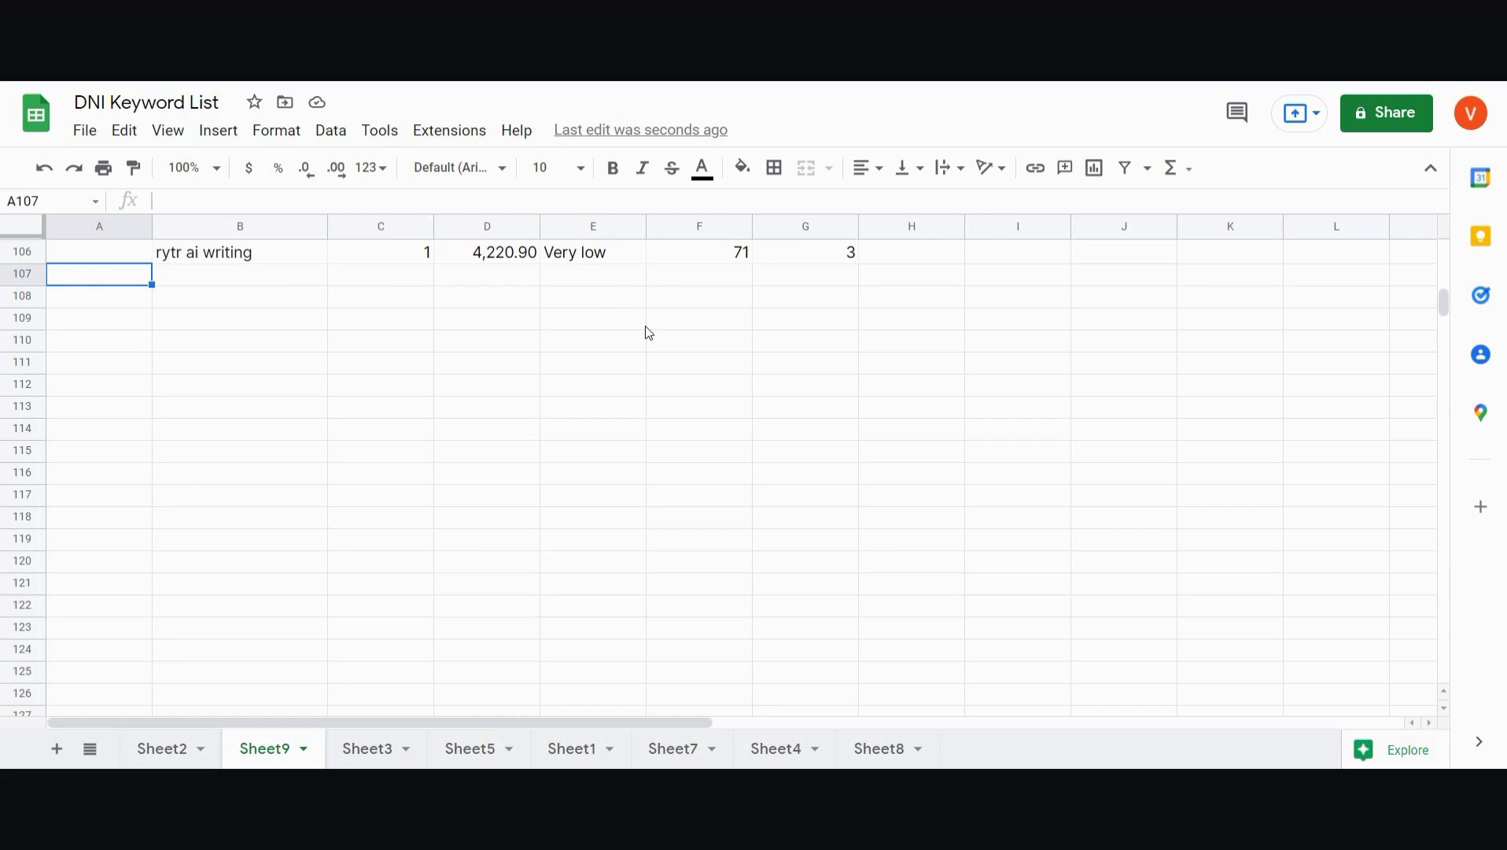
{"action": "key", "text": "ctrl+v"}
{"action": "left_click", "coordinate": [867, 310]}
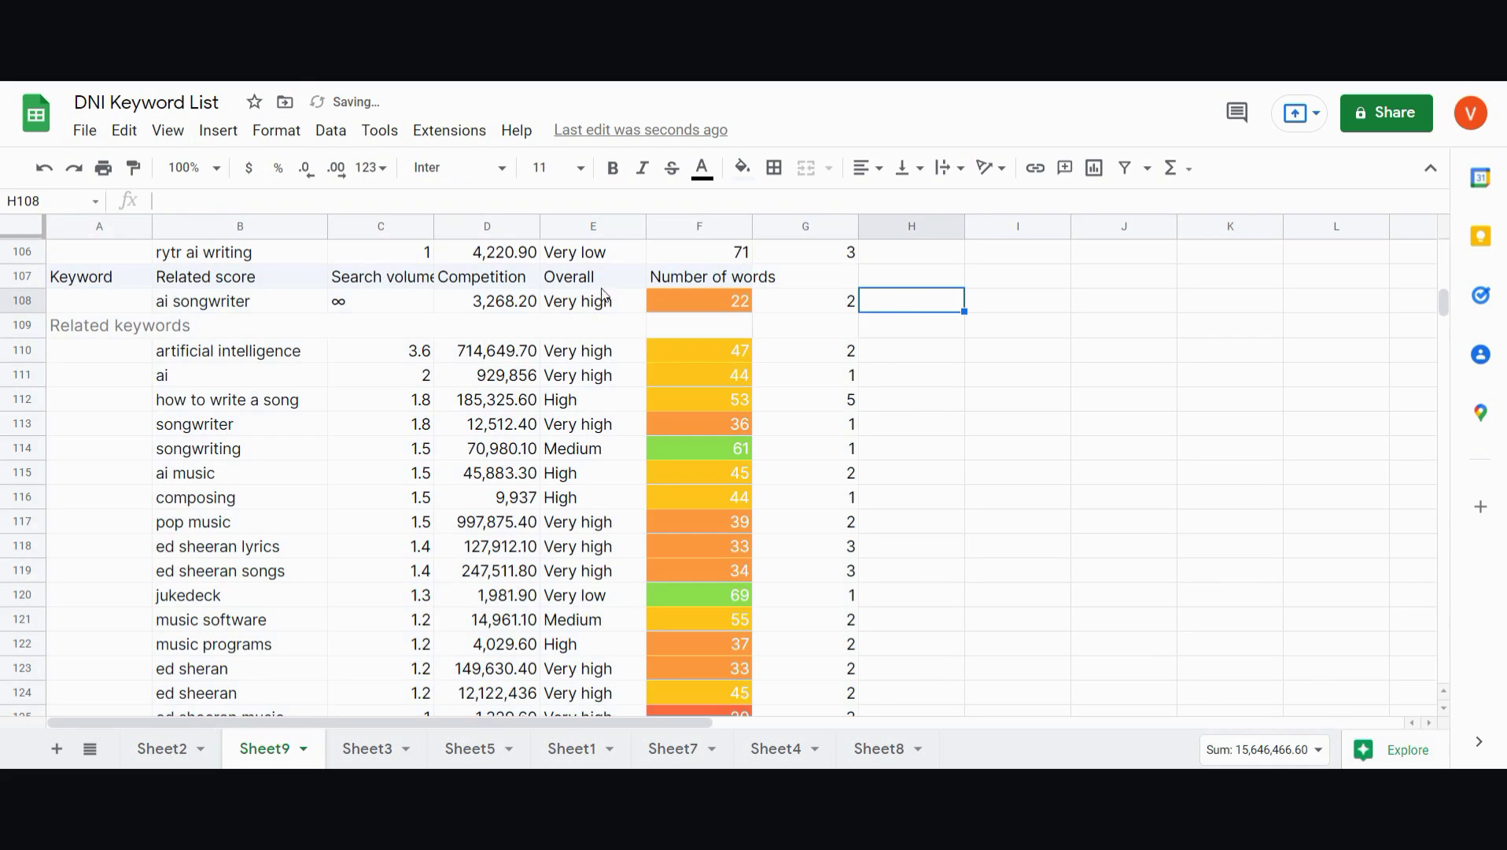
Delete the repeated header row and the "Related keywords" row from the pasted "ai songwriter" table.
{"action": "left_click", "coordinate": [109, 280]}
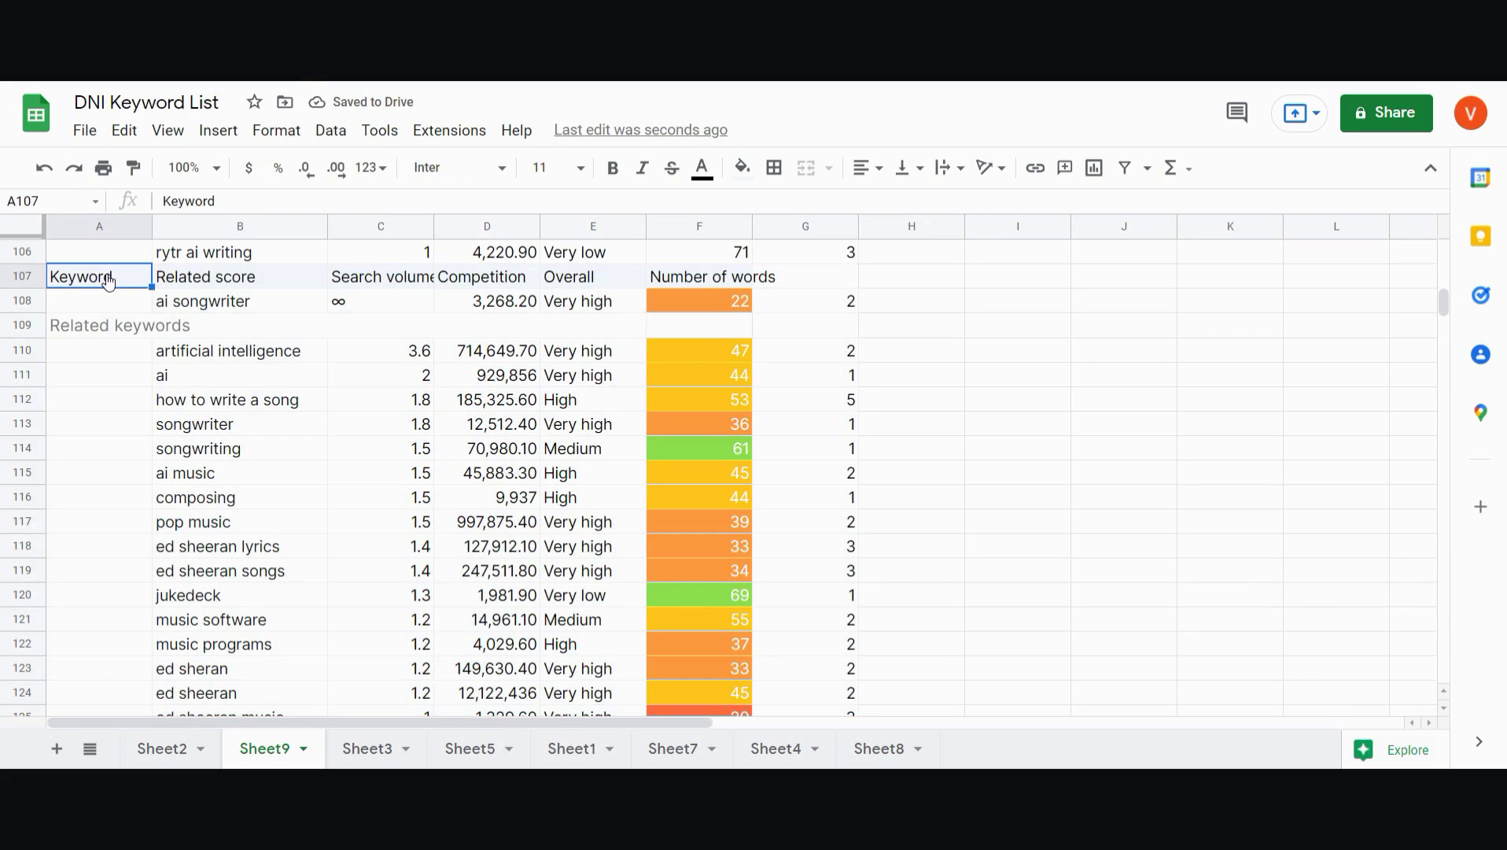
{"action": "right_click", "coordinate": [109, 280]}
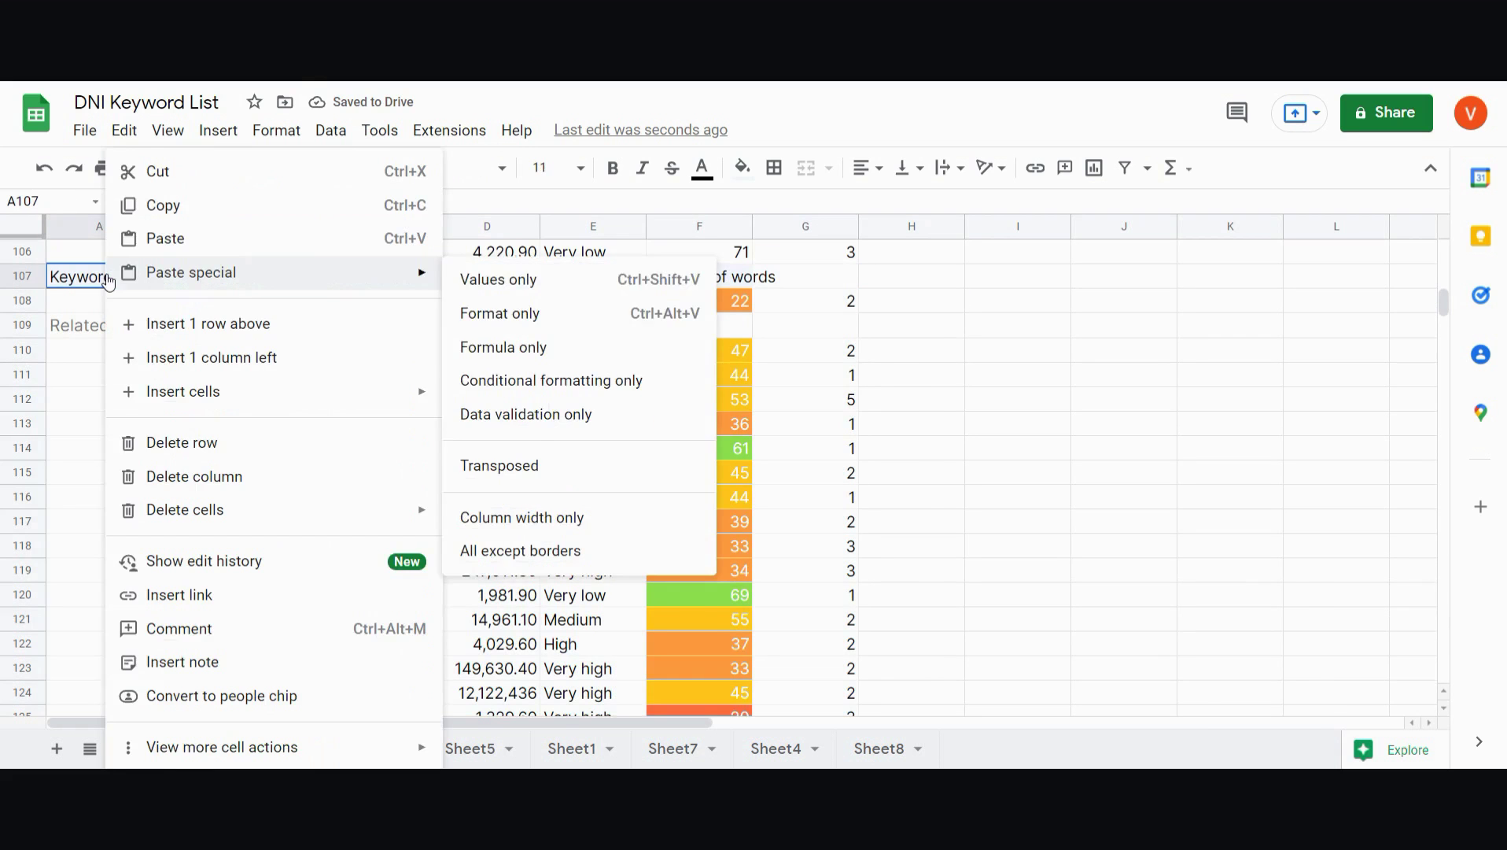
{"action": "left_click", "coordinate": [234, 445]}
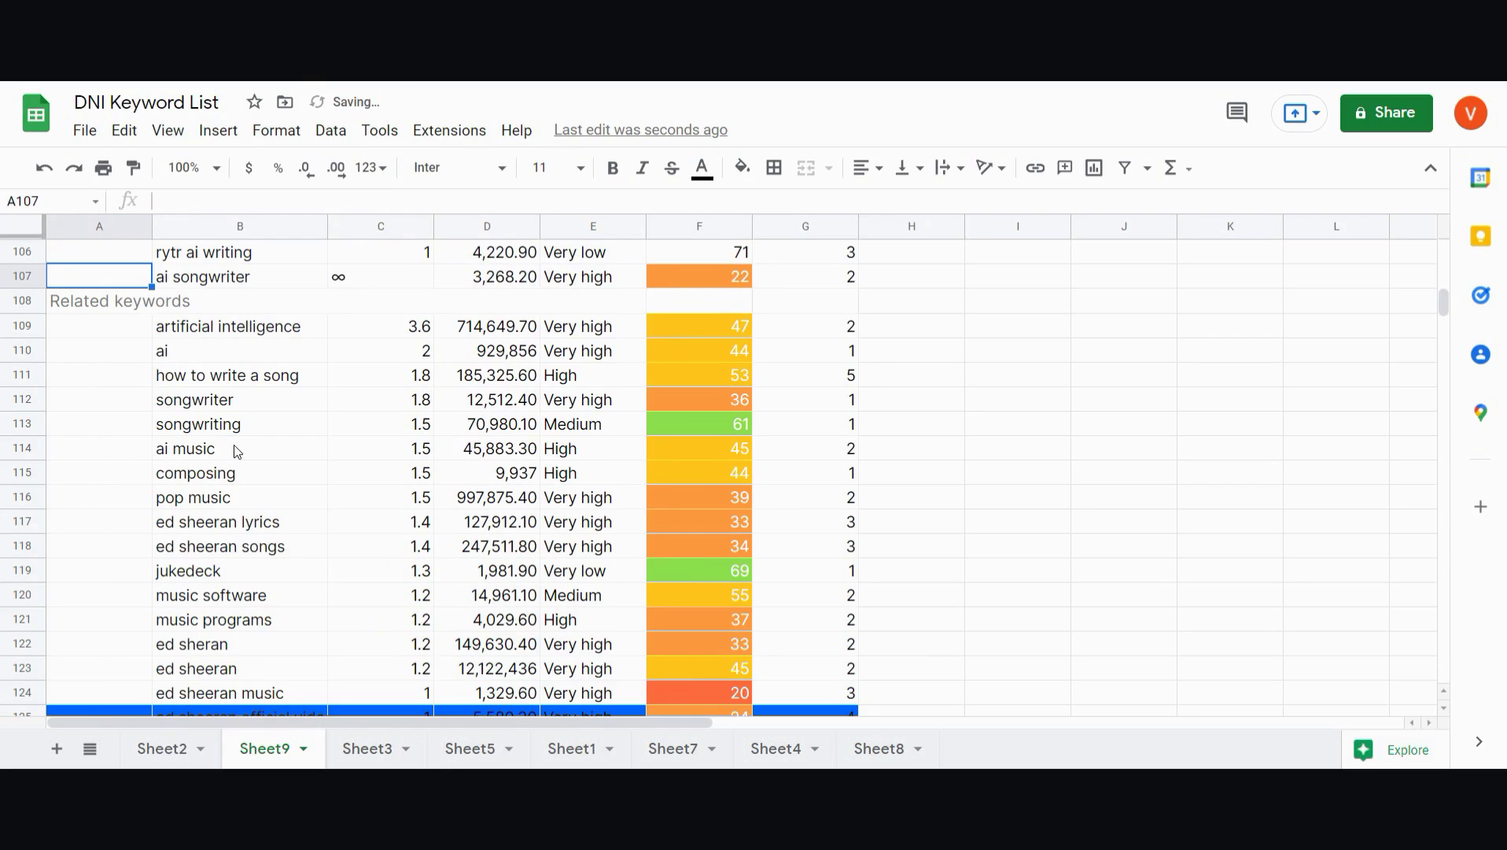
{"action": "left_click", "coordinate": [109, 303]}
{"action": "right_click", "coordinate": [110, 303]}
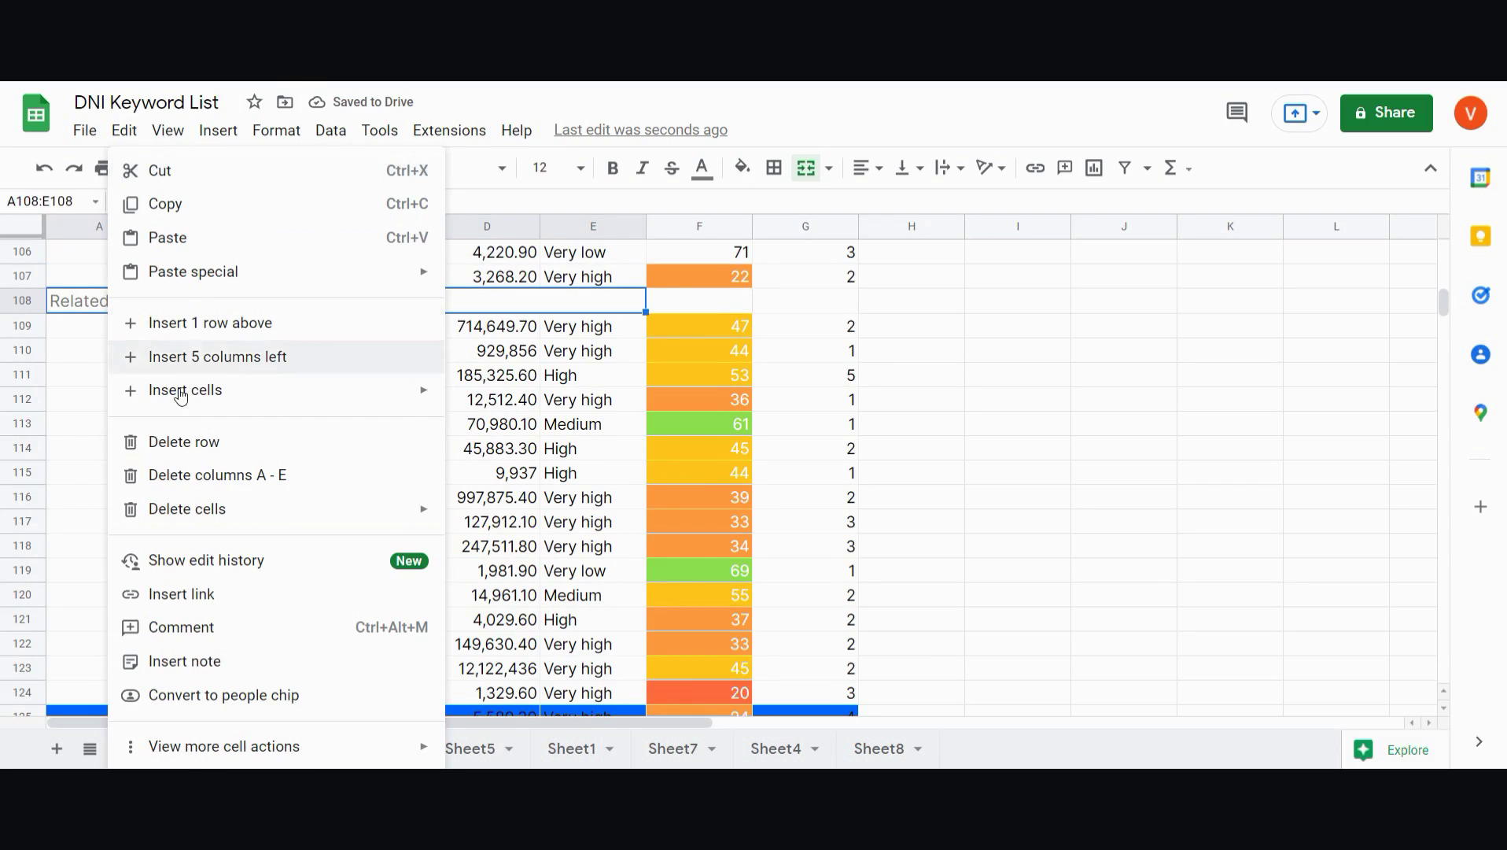
{"action": "left_click", "coordinate": [213, 446]}
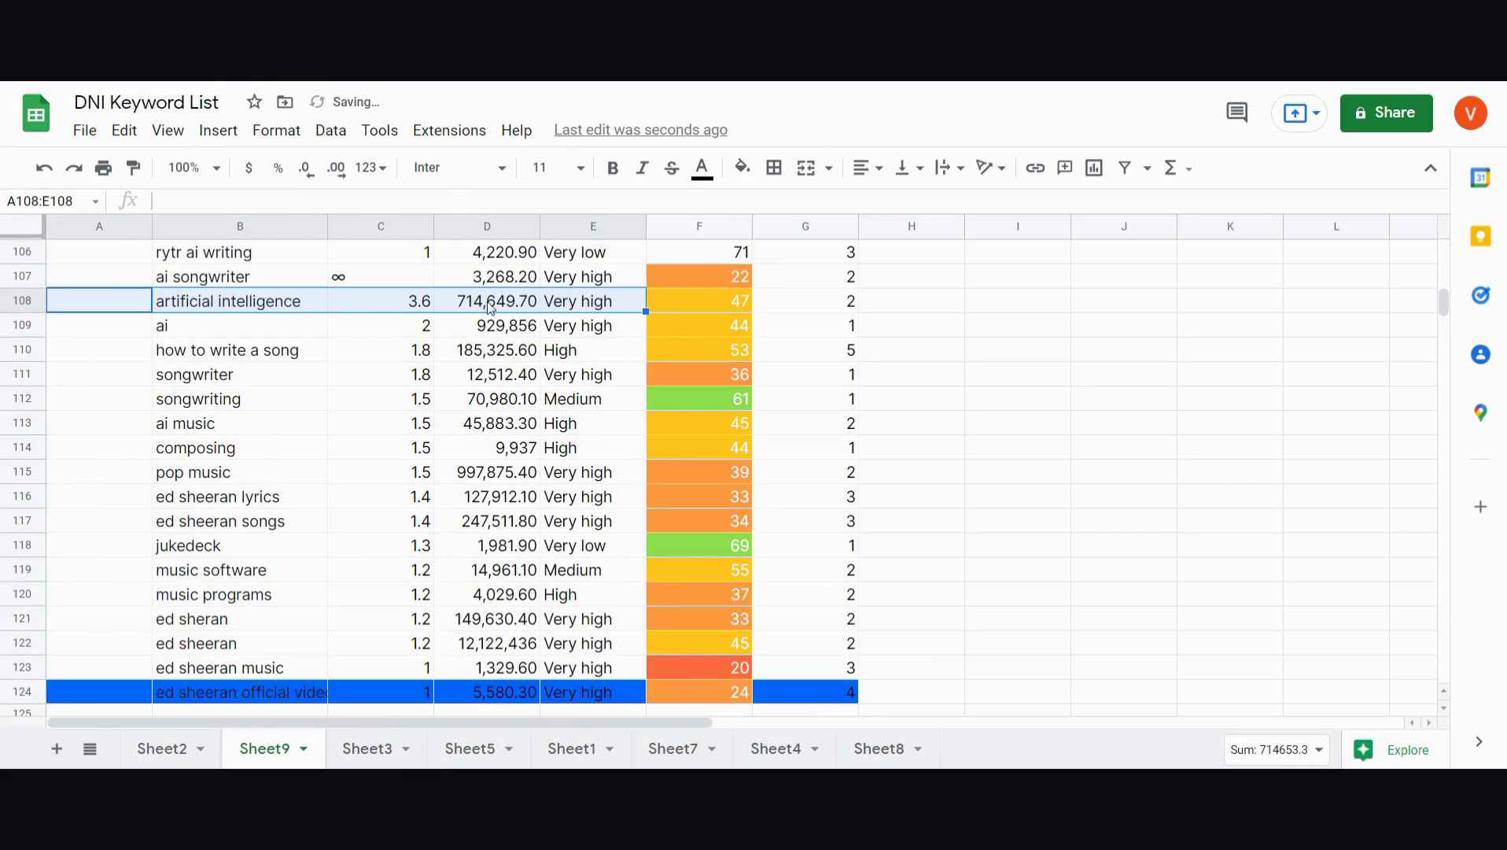
Reset the cell fill colour of the range A106:G124 in Sheet9.
{"action": "left_click", "coordinate": [124, 258]}
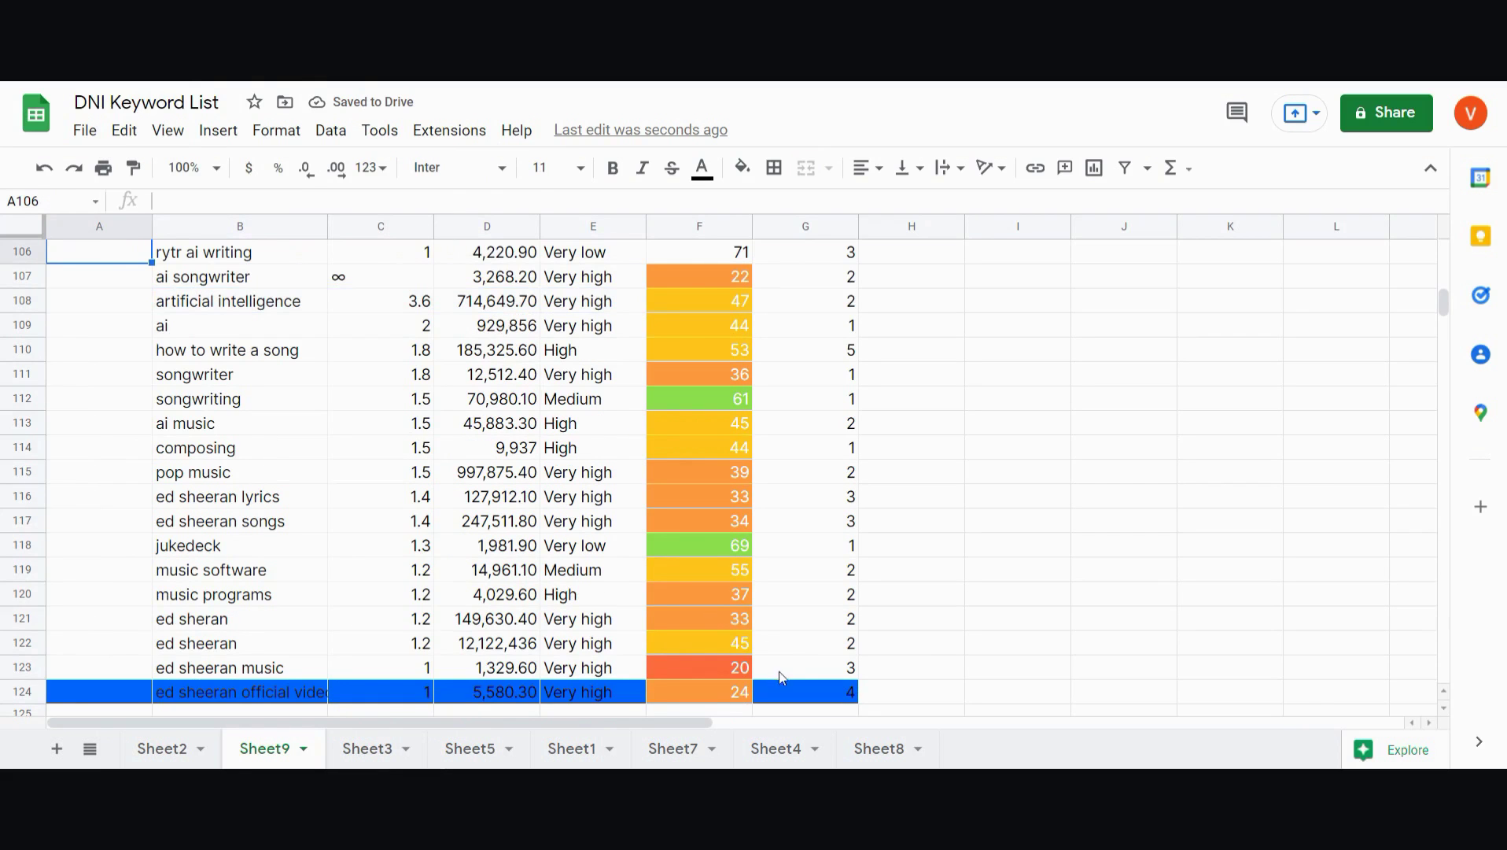
{"action": "left_click", "coordinate": [141, 693], "text": "shift"}
{"action": "left_click", "coordinate": [818, 690], "text": "shift"}
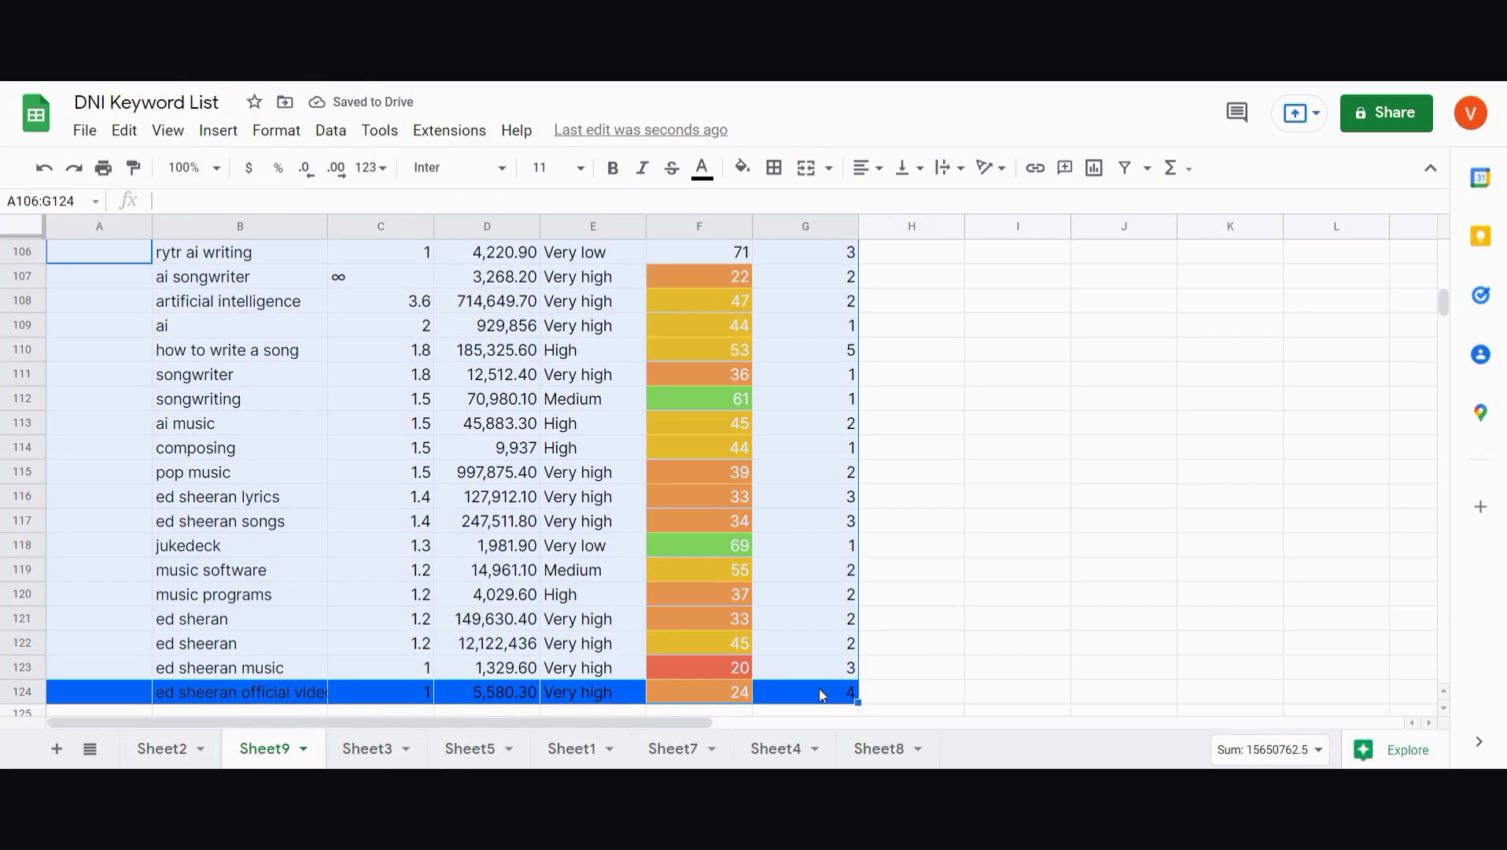
{"action": "left_click", "coordinate": [742, 167]}
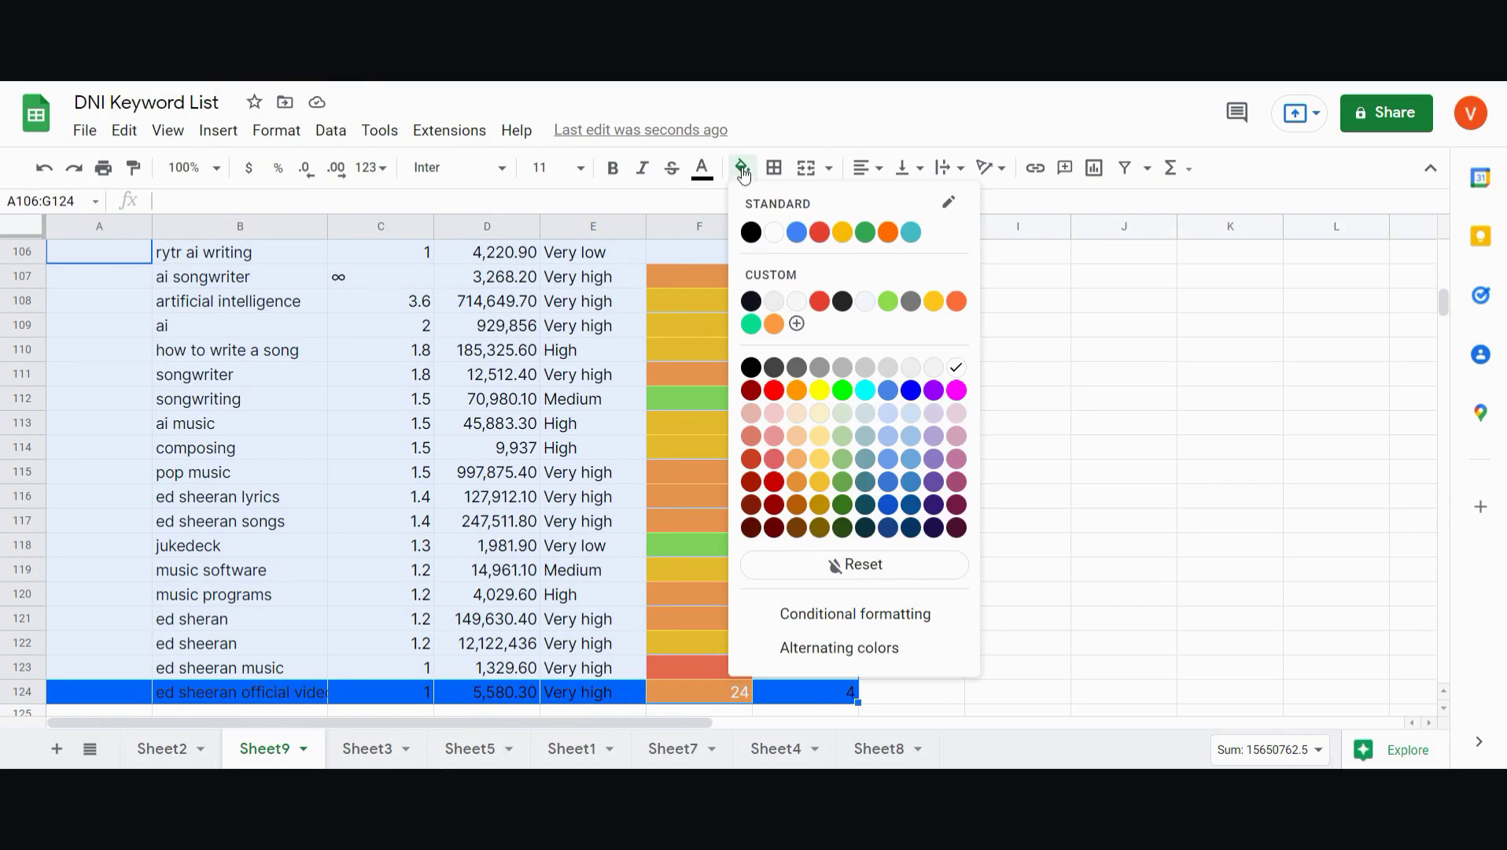
{"action": "left_click", "coordinate": [886, 577]}
{"action": "left_click", "coordinate": [985, 592]}
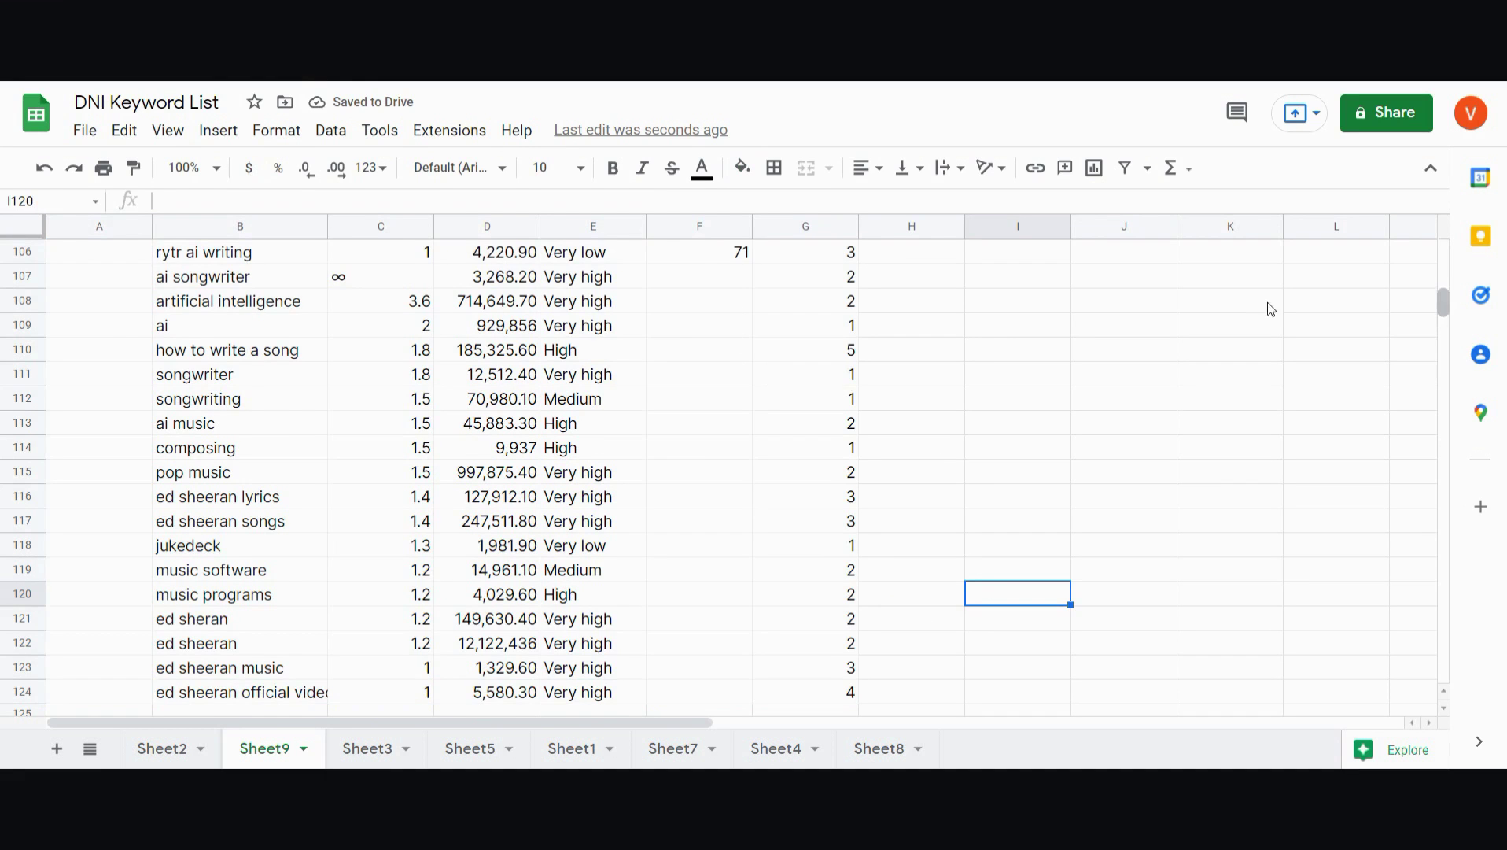
Return to the start of the AI Tools seed keyword list in Sheet2 and select the "AI Writer Free" entry.
{"action": "left_click_drag", "start_coordinate": [1445, 302], "coordinate": [1443, 209]}
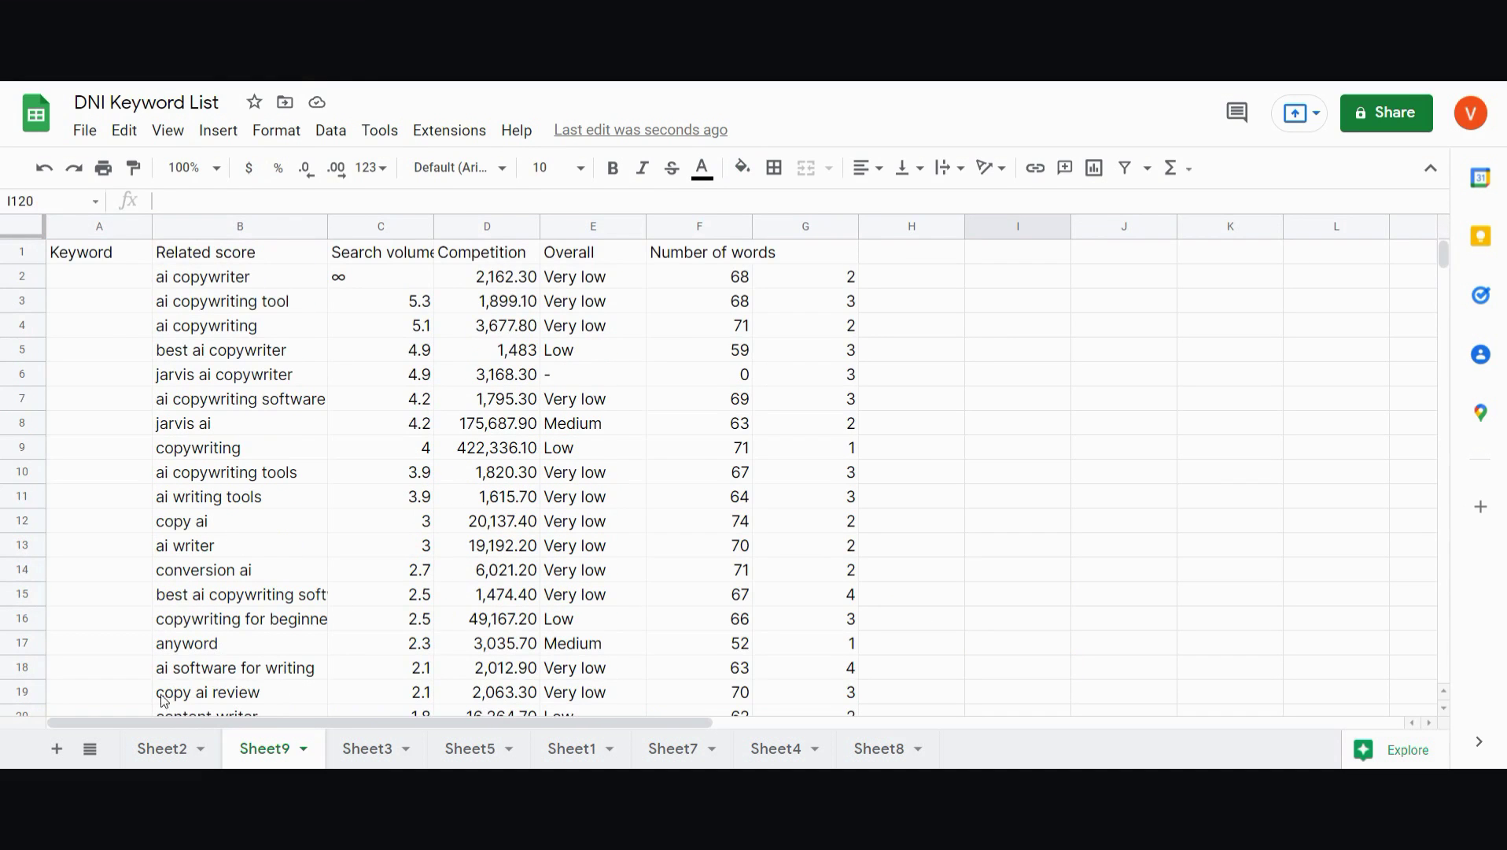
{"action": "left_click", "coordinate": [163, 745]}
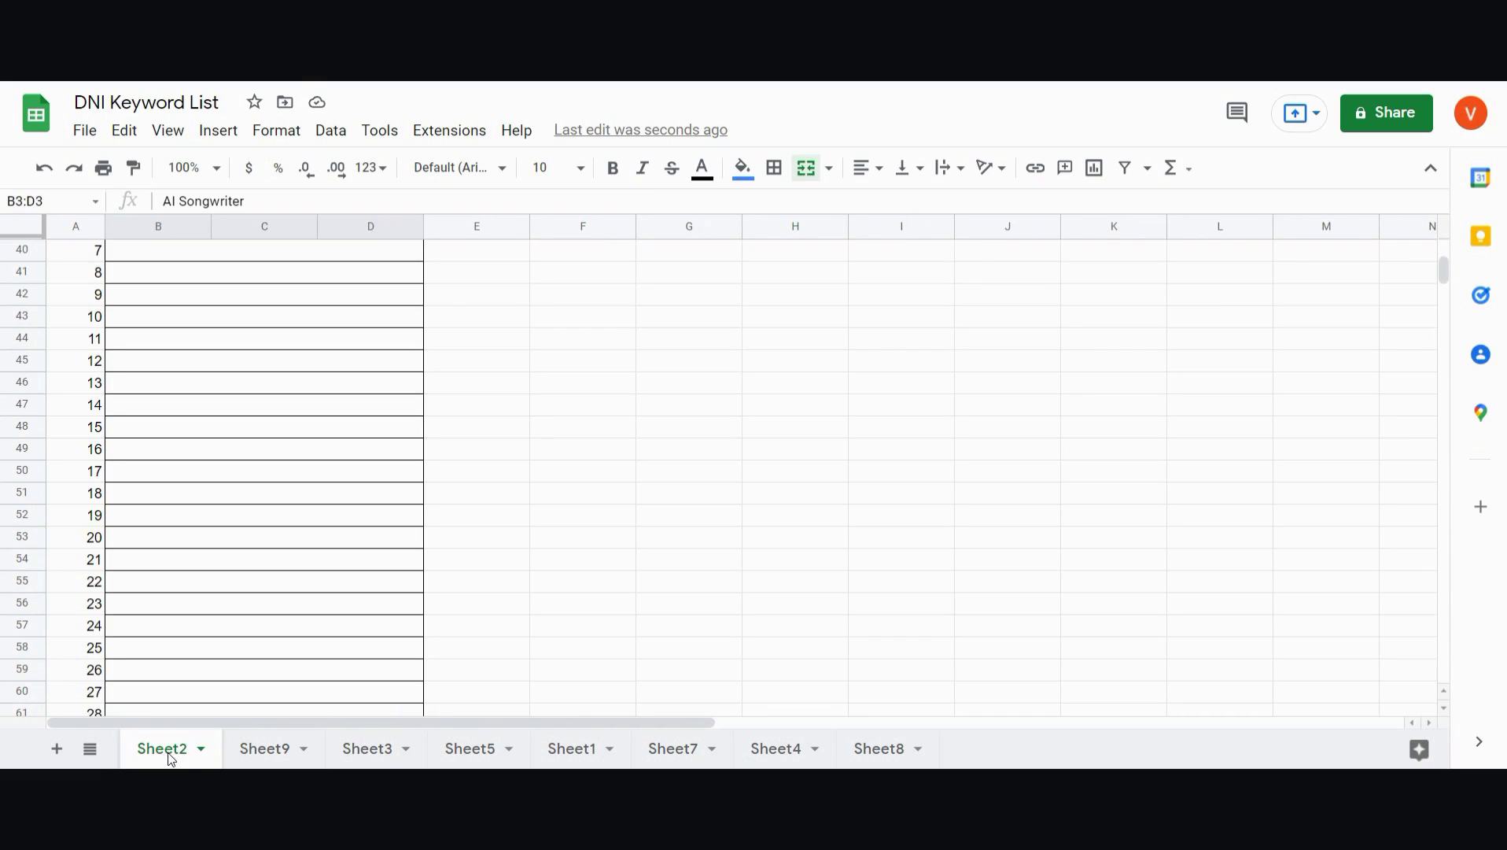
{"action": "scroll", "coordinate": [430, 629], "scroll_direction": "up", "scroll_amount": 9}
{"action": "left_click", "coordinate": [277, 361]}
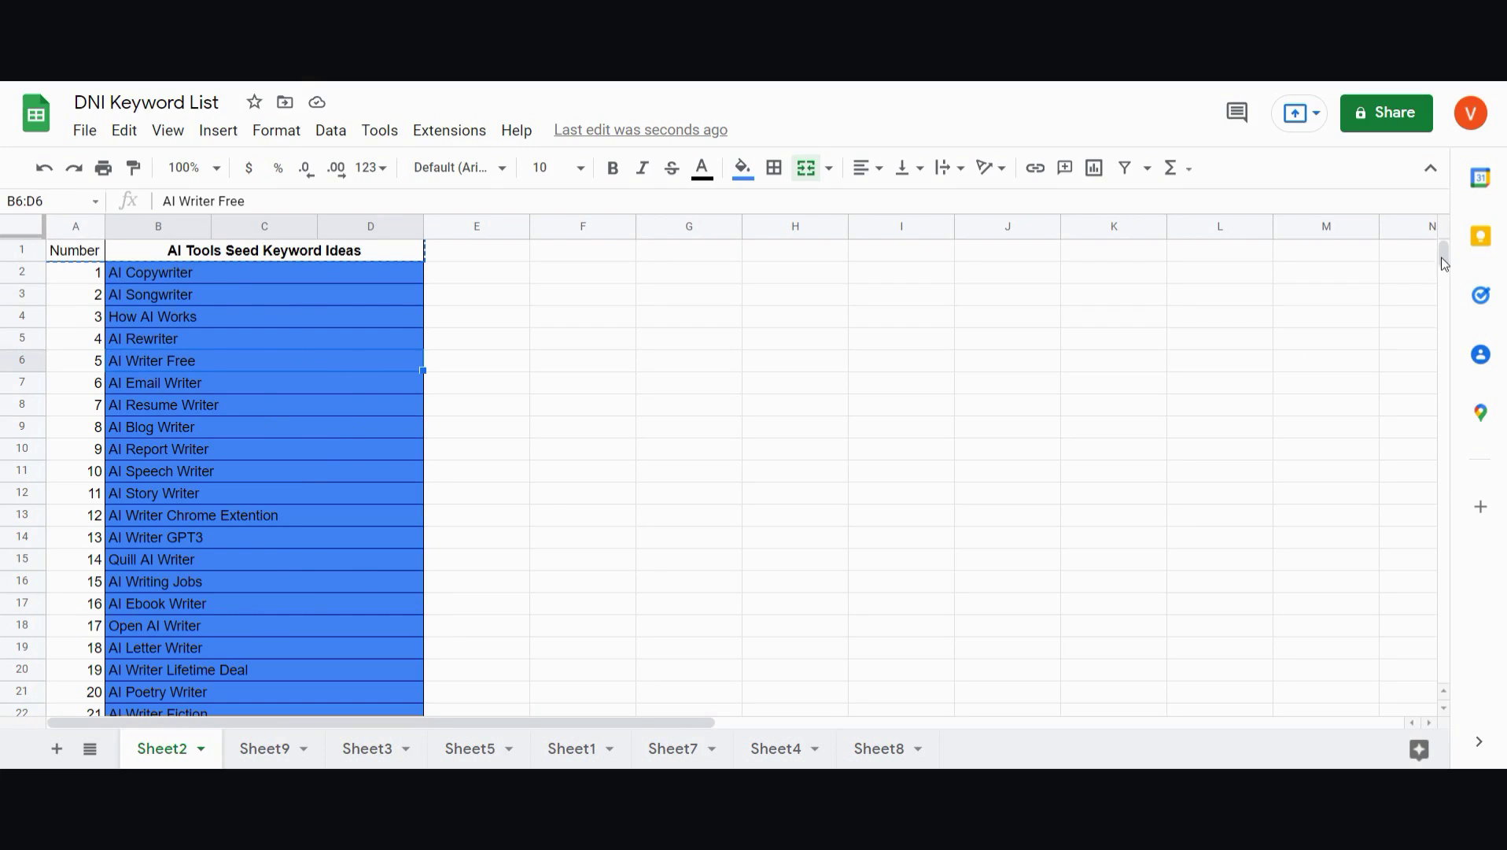
Switch to Sheet9 and return to the top of the collected keyword table.
{"action": "left_click", "coordinate": [266, 749]}
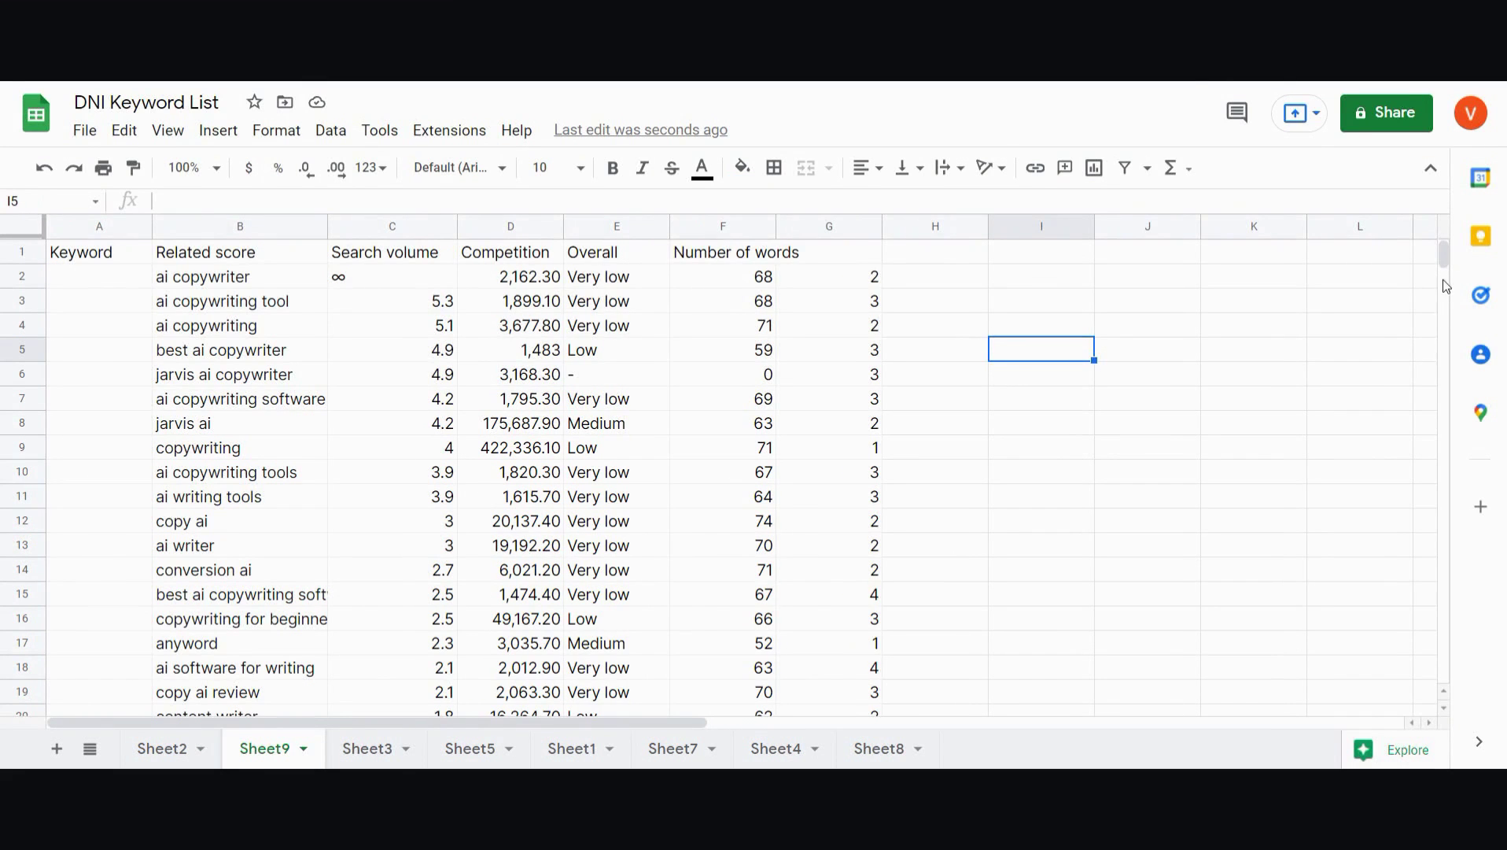
{"action": "mouse_move", "coordinate": [1442, 265]}
{"action": "left_mouse_down"}
{"action": "mouse_move", "coordinate": [1442, 286]}
{"action": "mouse_move", "coordinate": [1433, 244]}
{"action": "left_mouse_up"}
{"action": "left_click", "coordinate": [342, 140]}
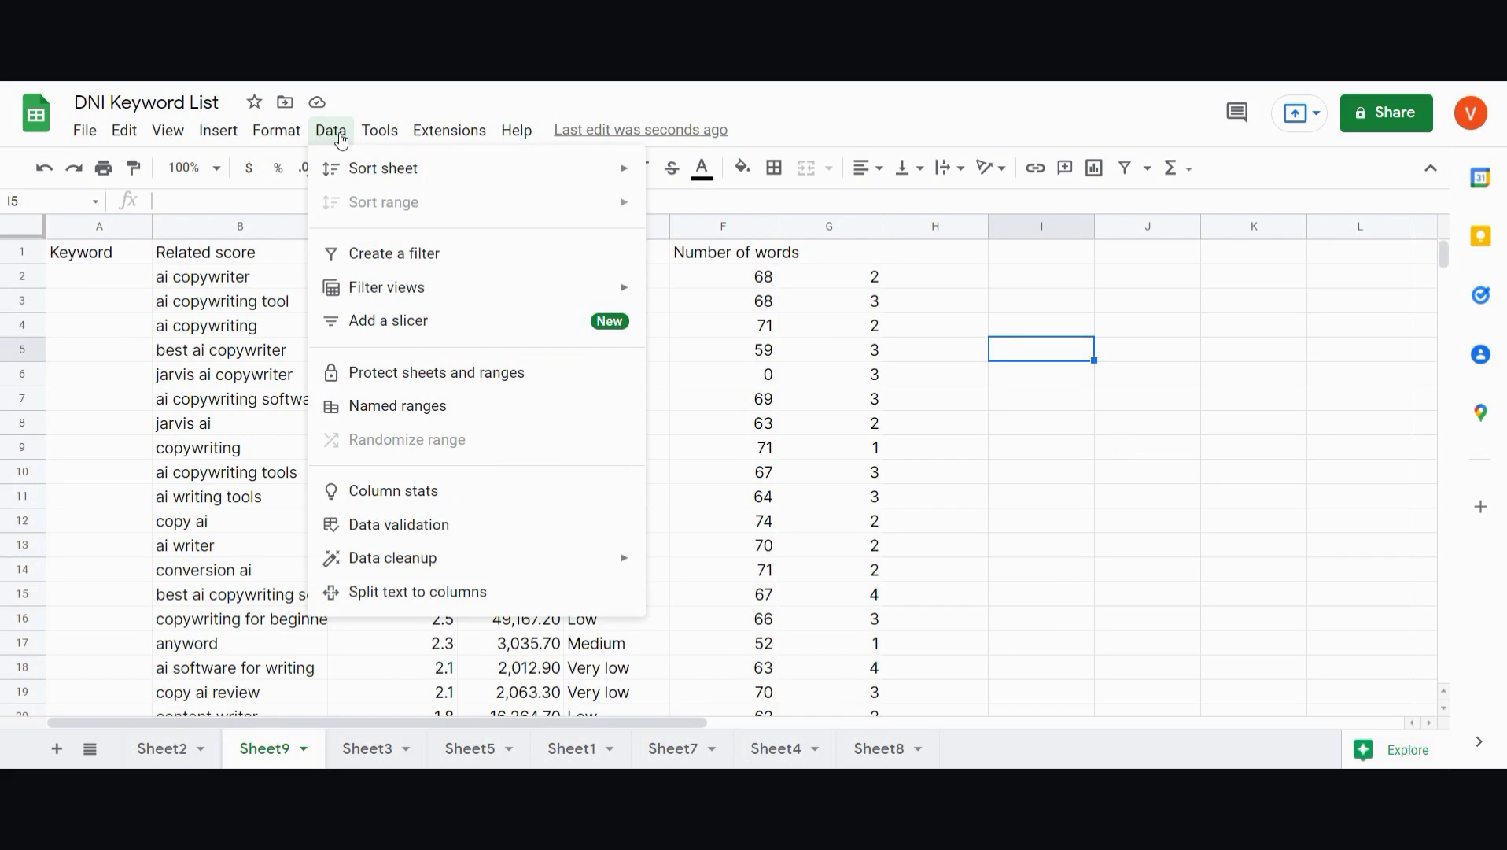
{"action": "left_click", "coordinate": [936, 423]}
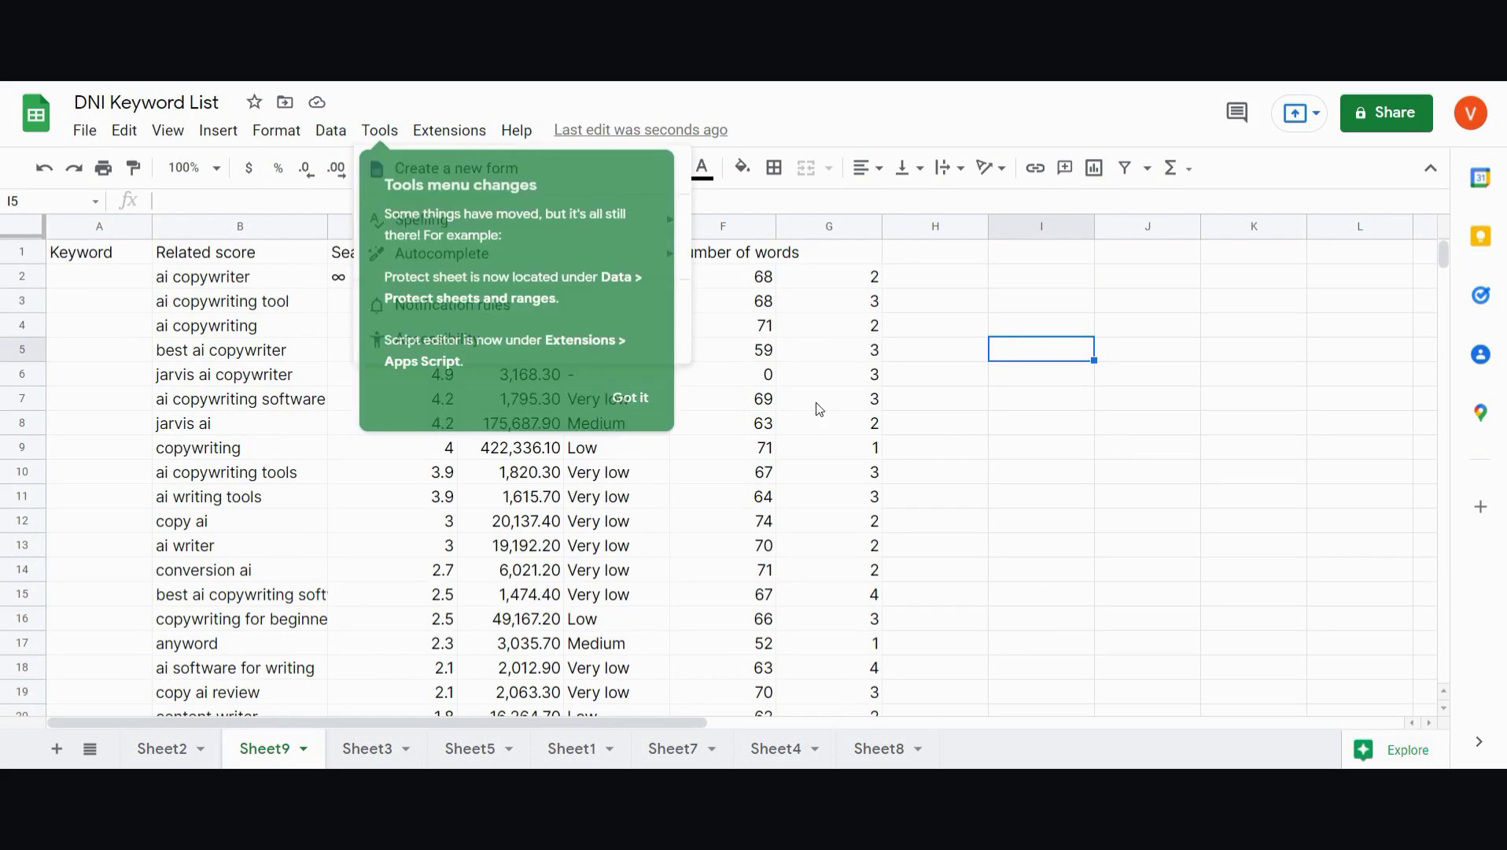
Run Remove duplicates on columns A to G of Sheet9, analyzing all seven columns.
{"action": "left_click", "coordinate": [124, 228]}
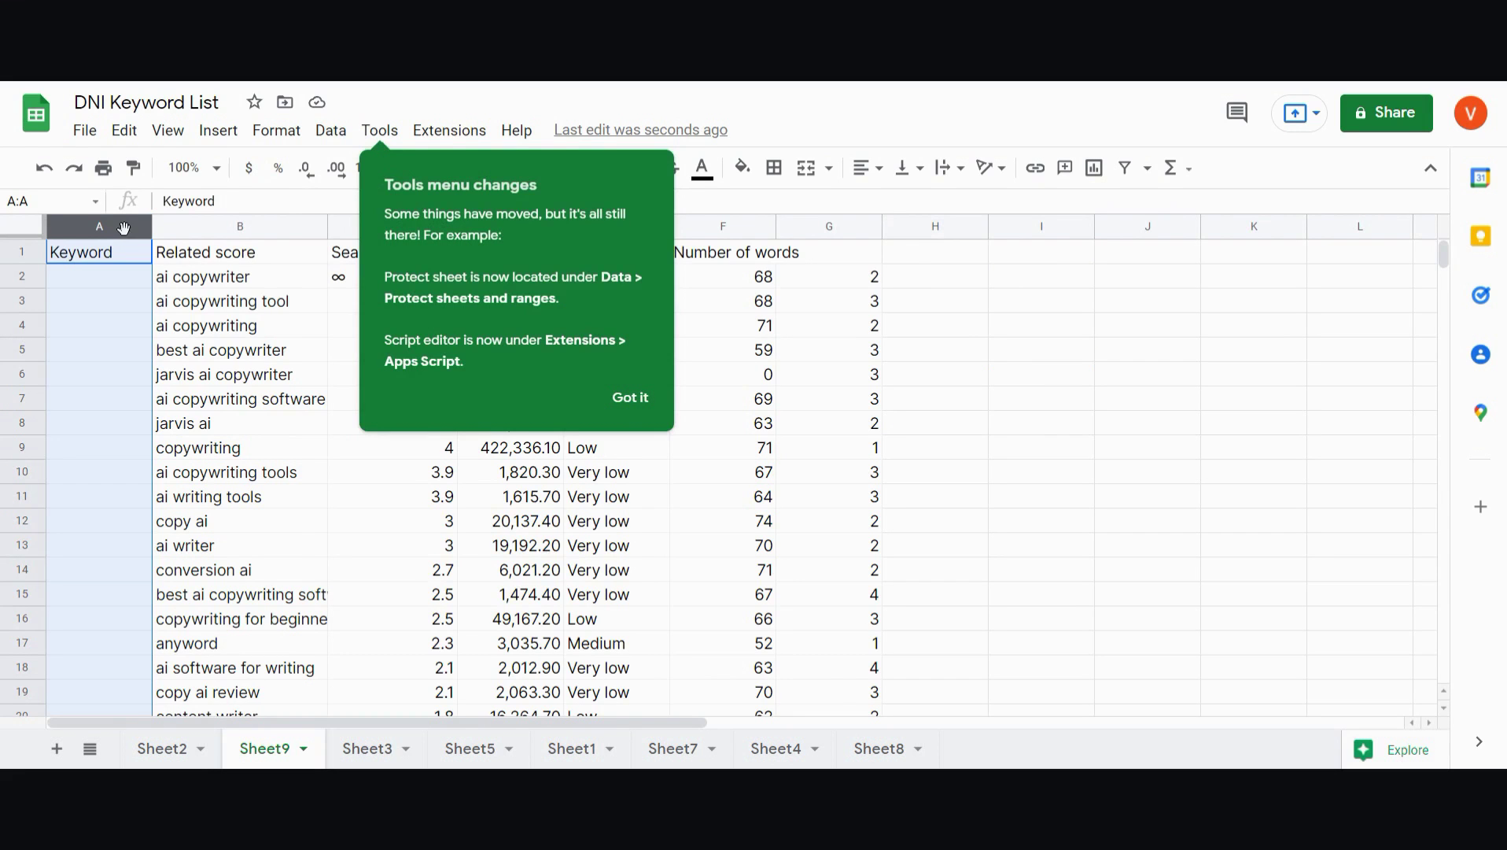
{"action": "left_click", "coordinate": [244, 227], "text": "shift"}
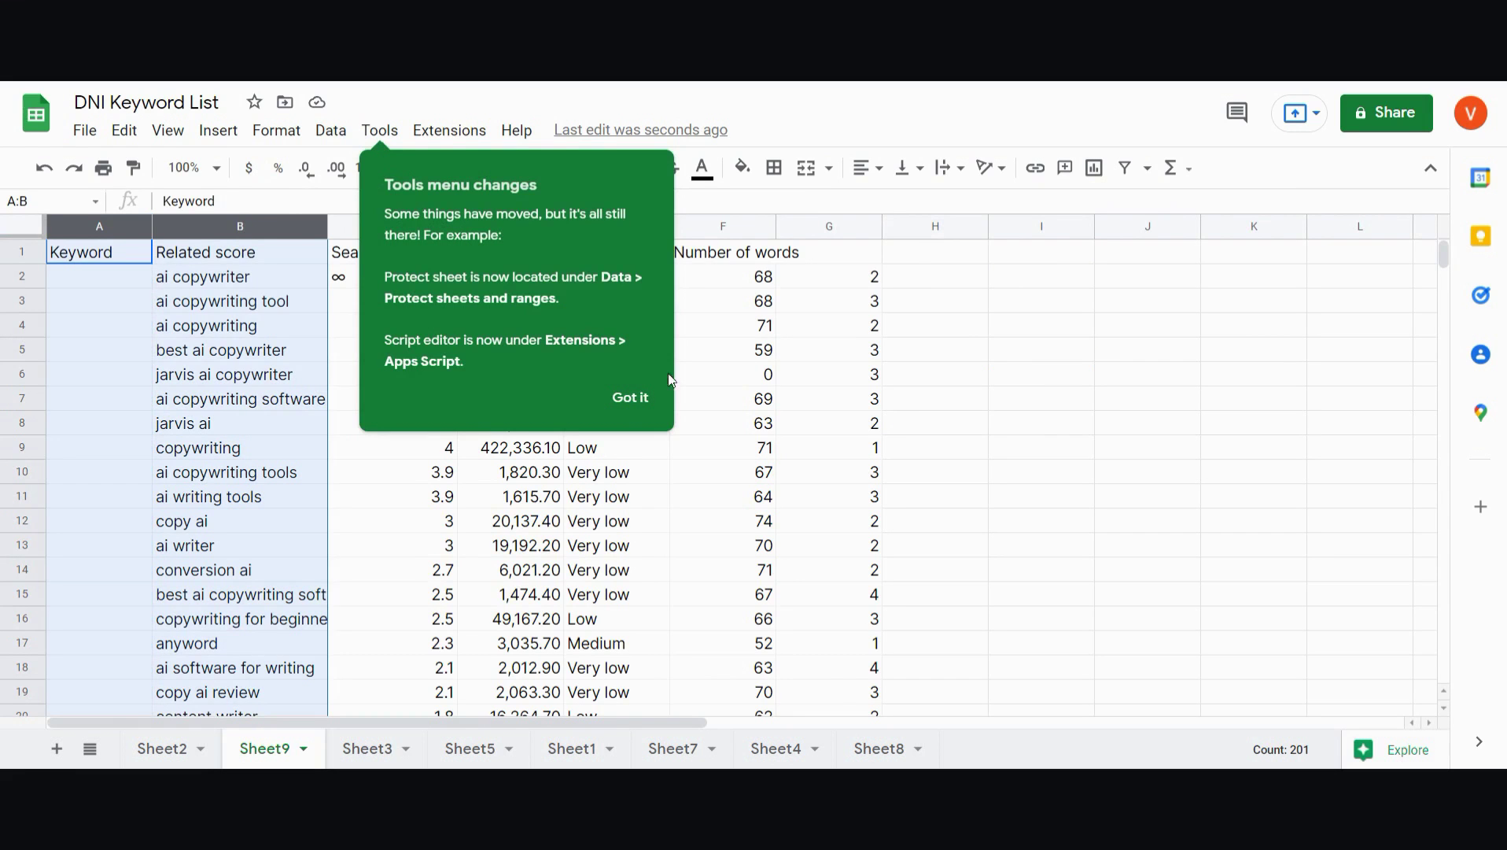
{"action": "left_click", "coordinate": [633, 398]}
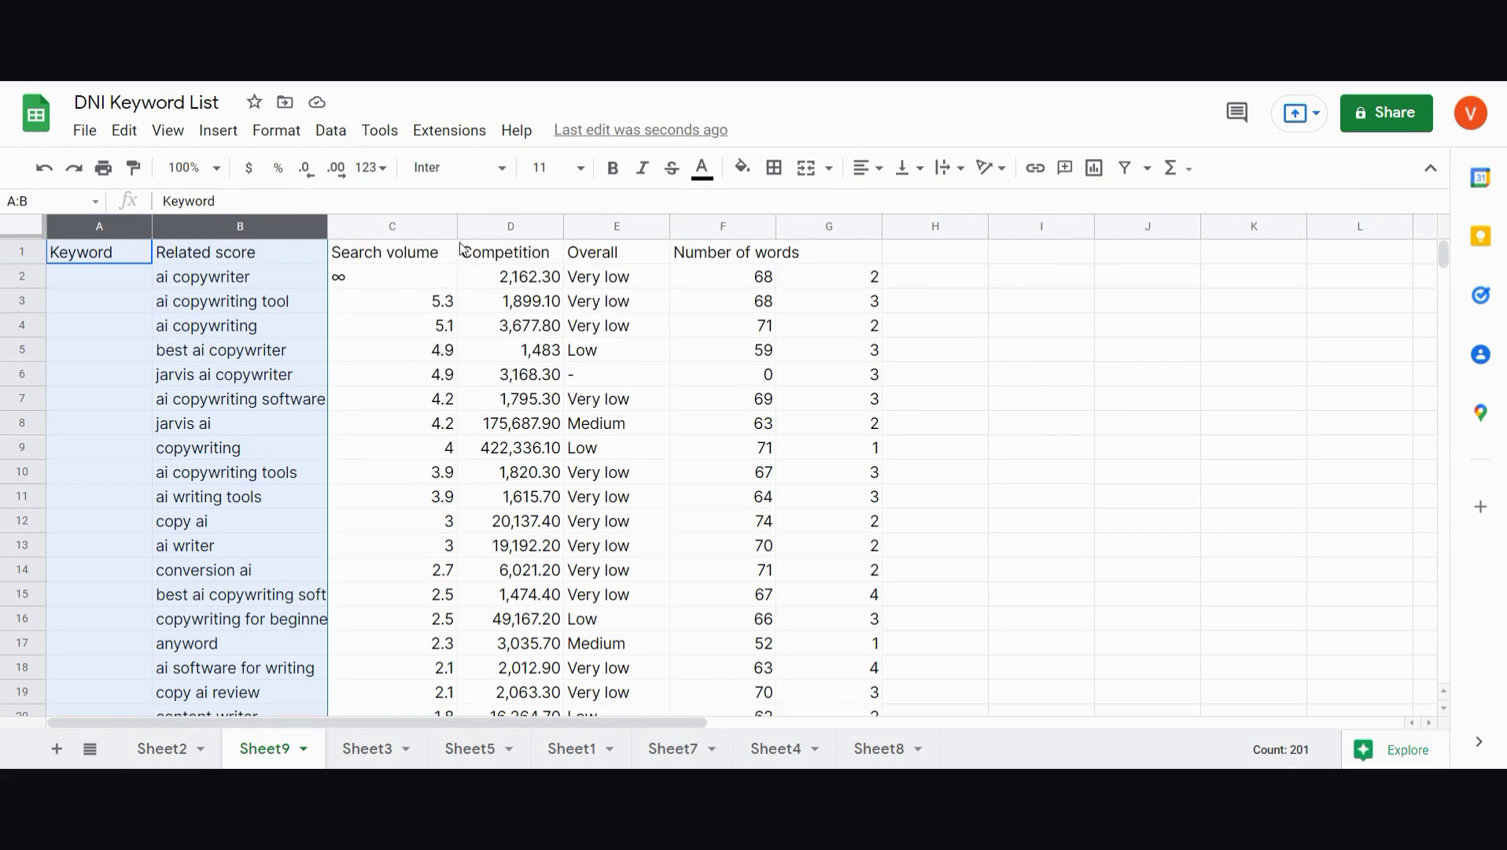
{"action": "left_click", "coordinate": [849, 228], "text": "shift"}
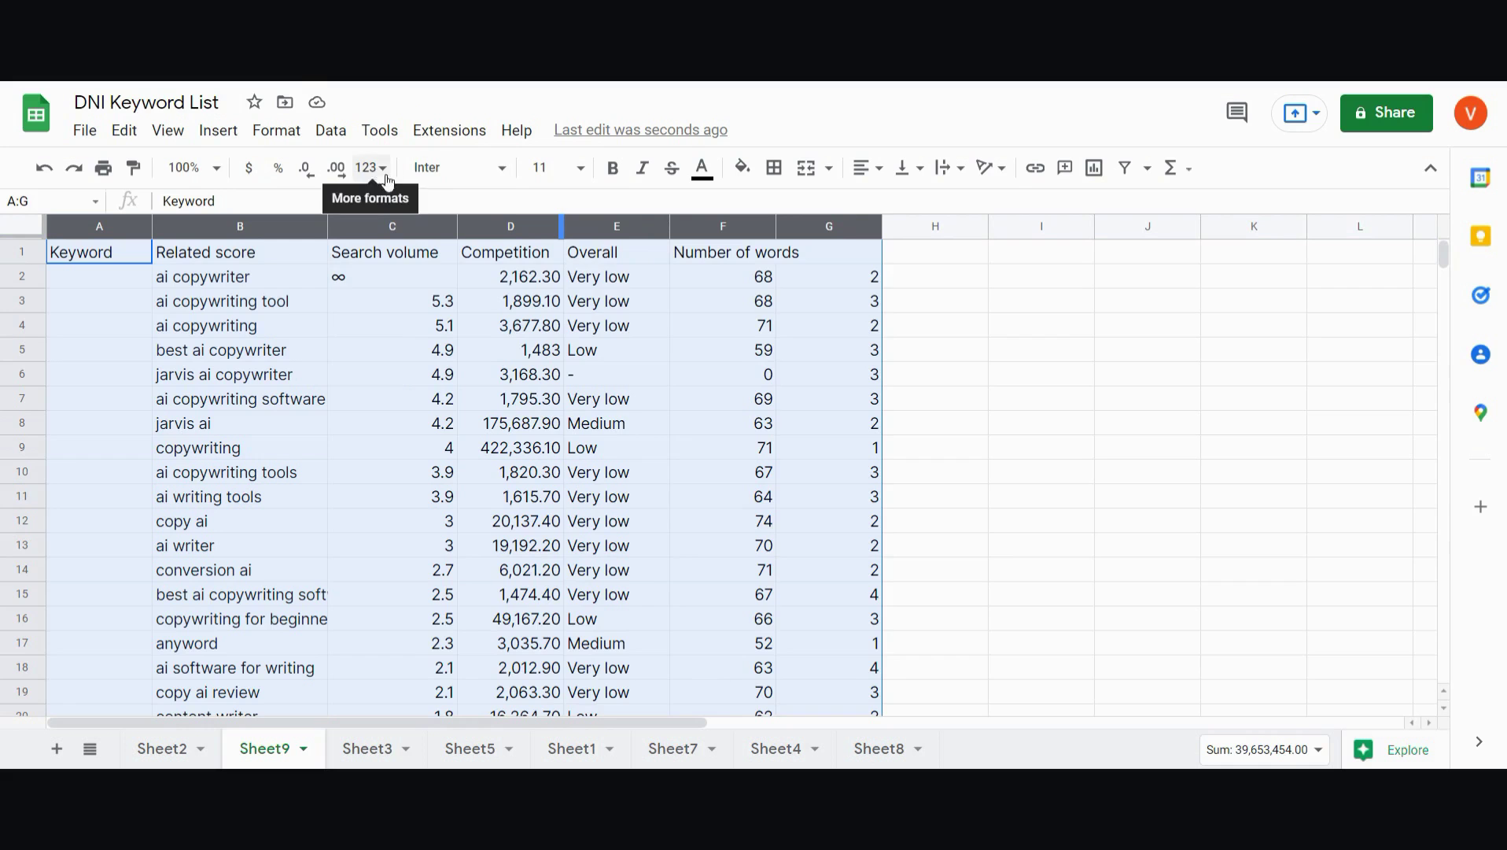
{"action": "left_click", "coordinate": [331, 130]}
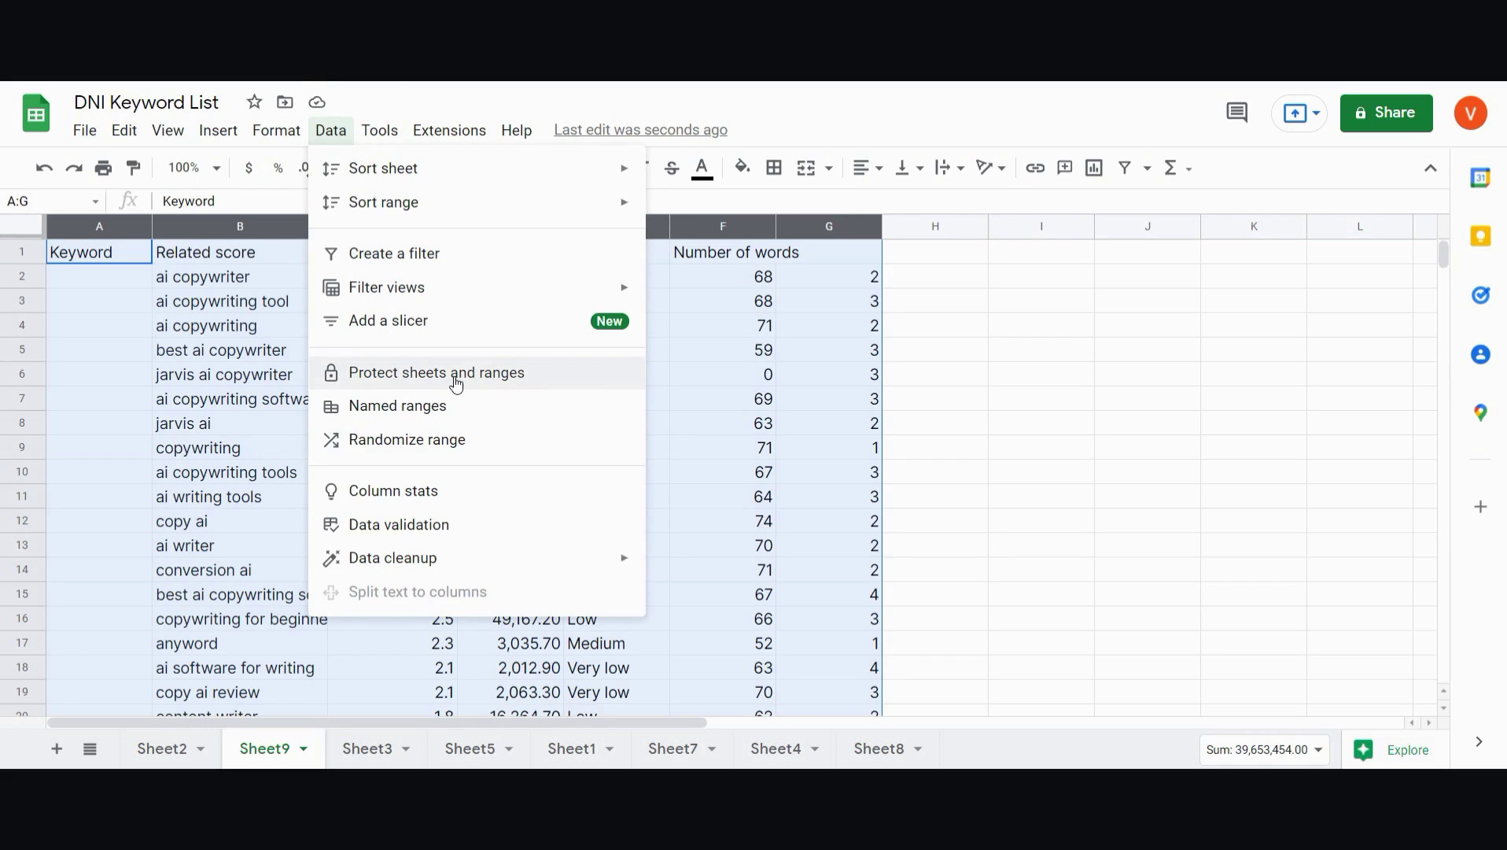
{"action": "mouse_move", "coordinate": [523, 553]}
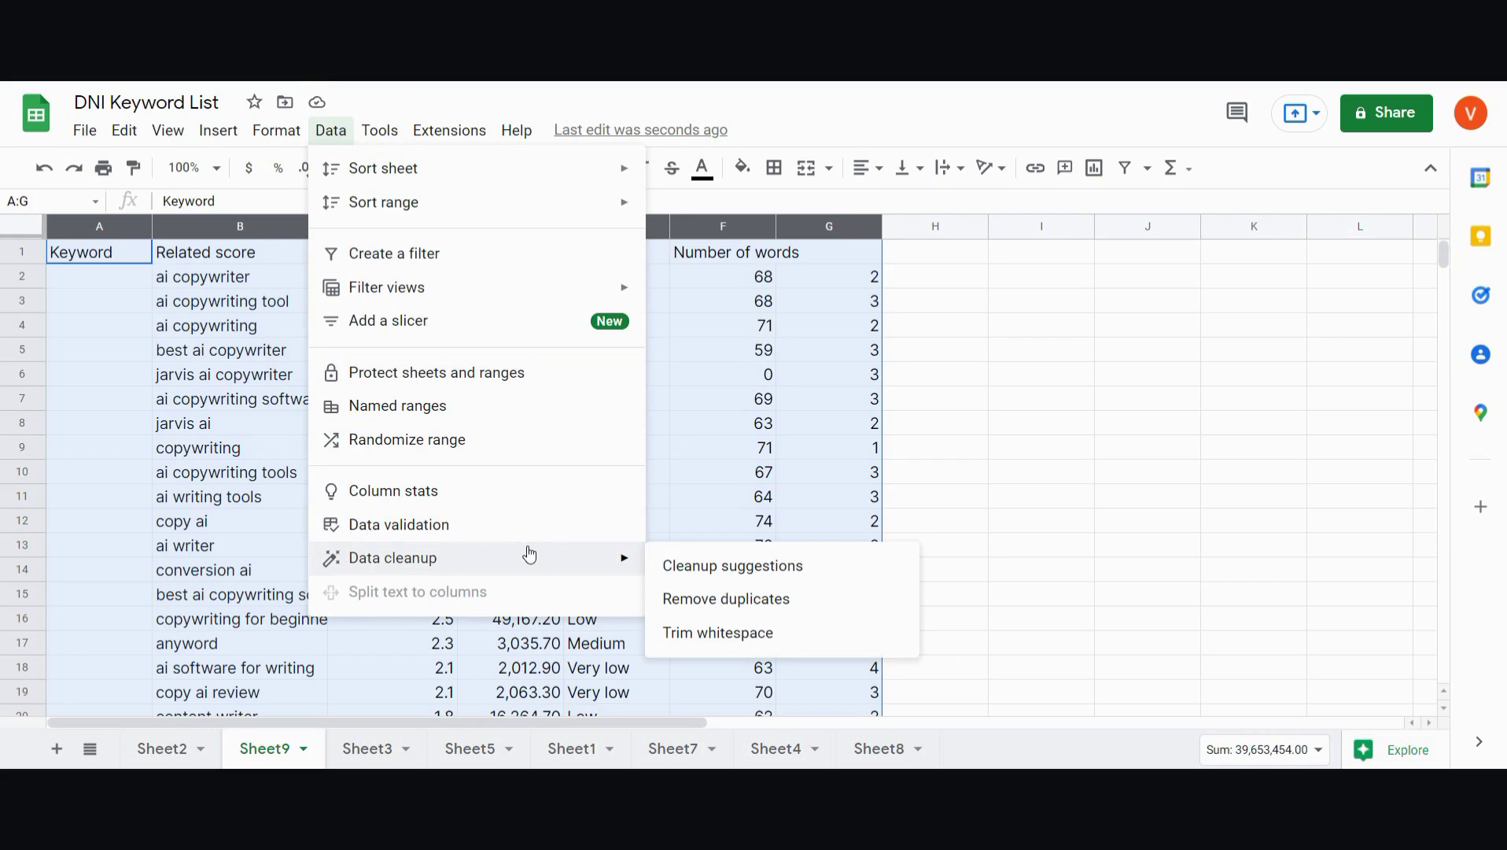
{"action": "left_click", "coordinate": [719, 600]}
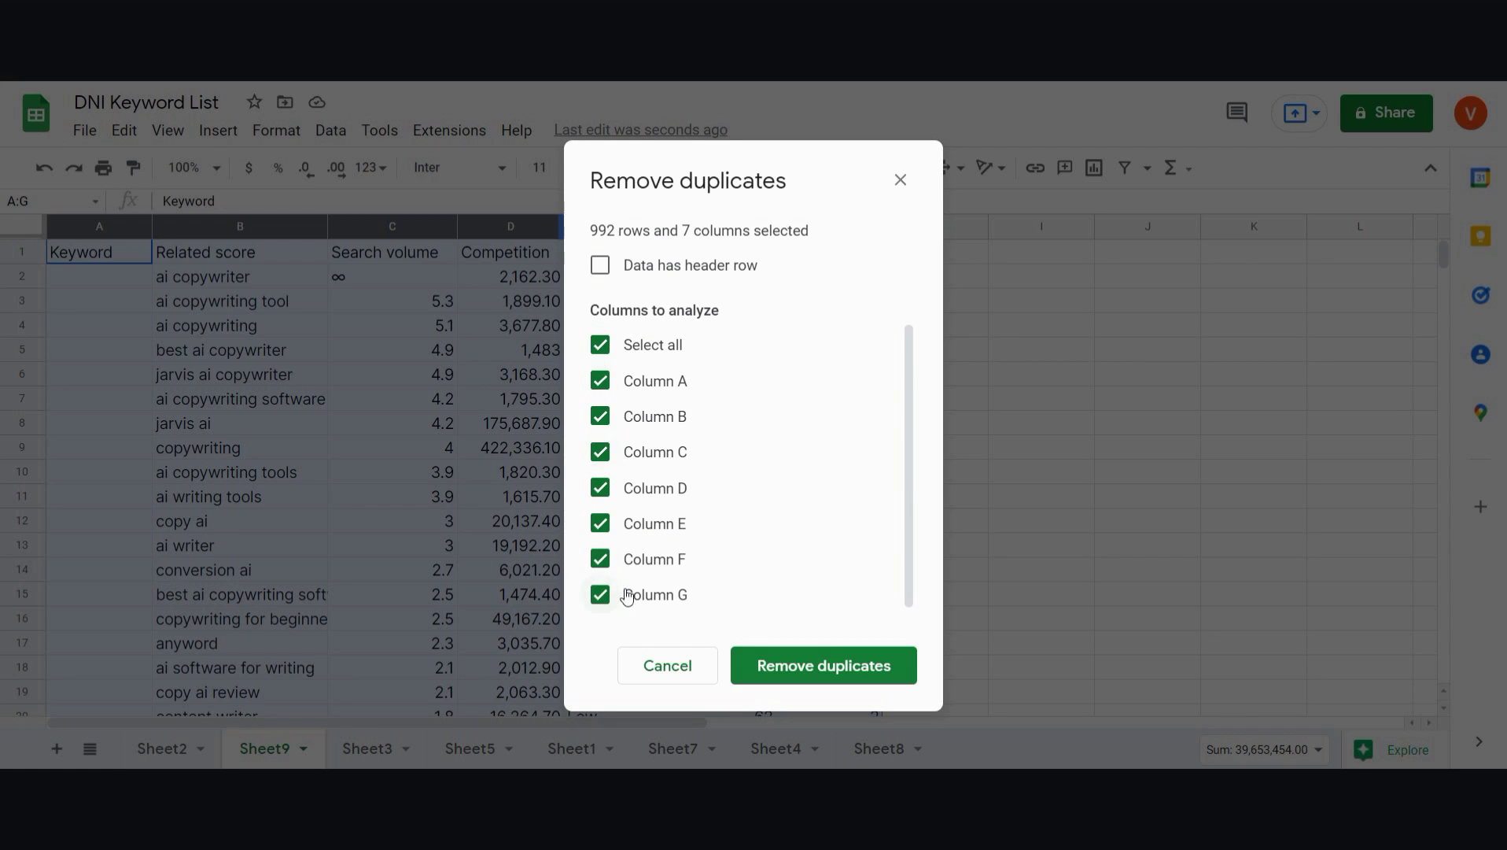
{"action": "left_click", "coordinate": [807, 667]}
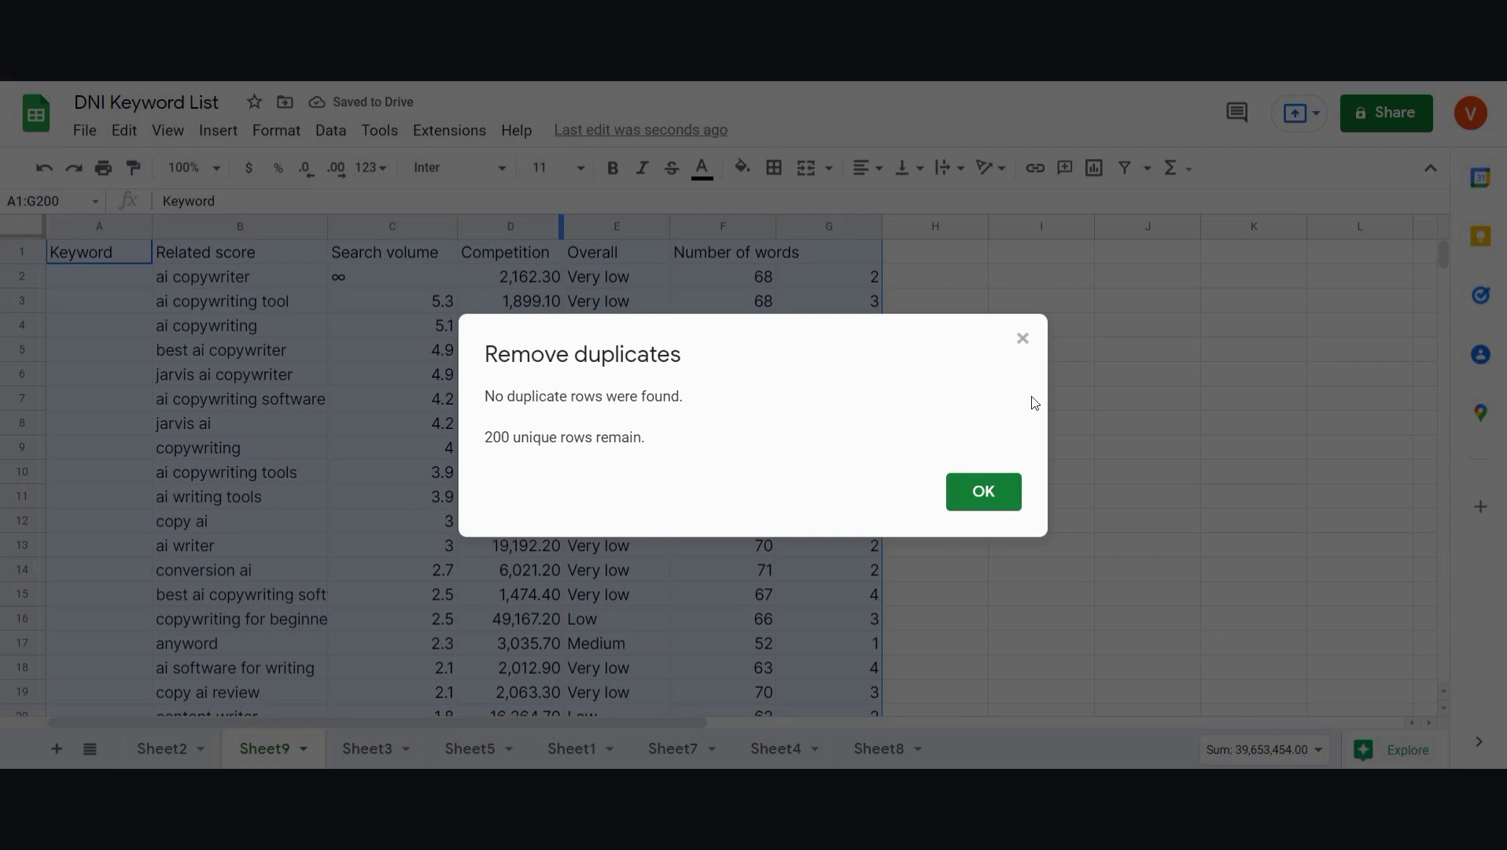
{"action": "left_click", "coordinate": [979, 503]}
{"action": "left_click", "coordinate": [956, 465]}
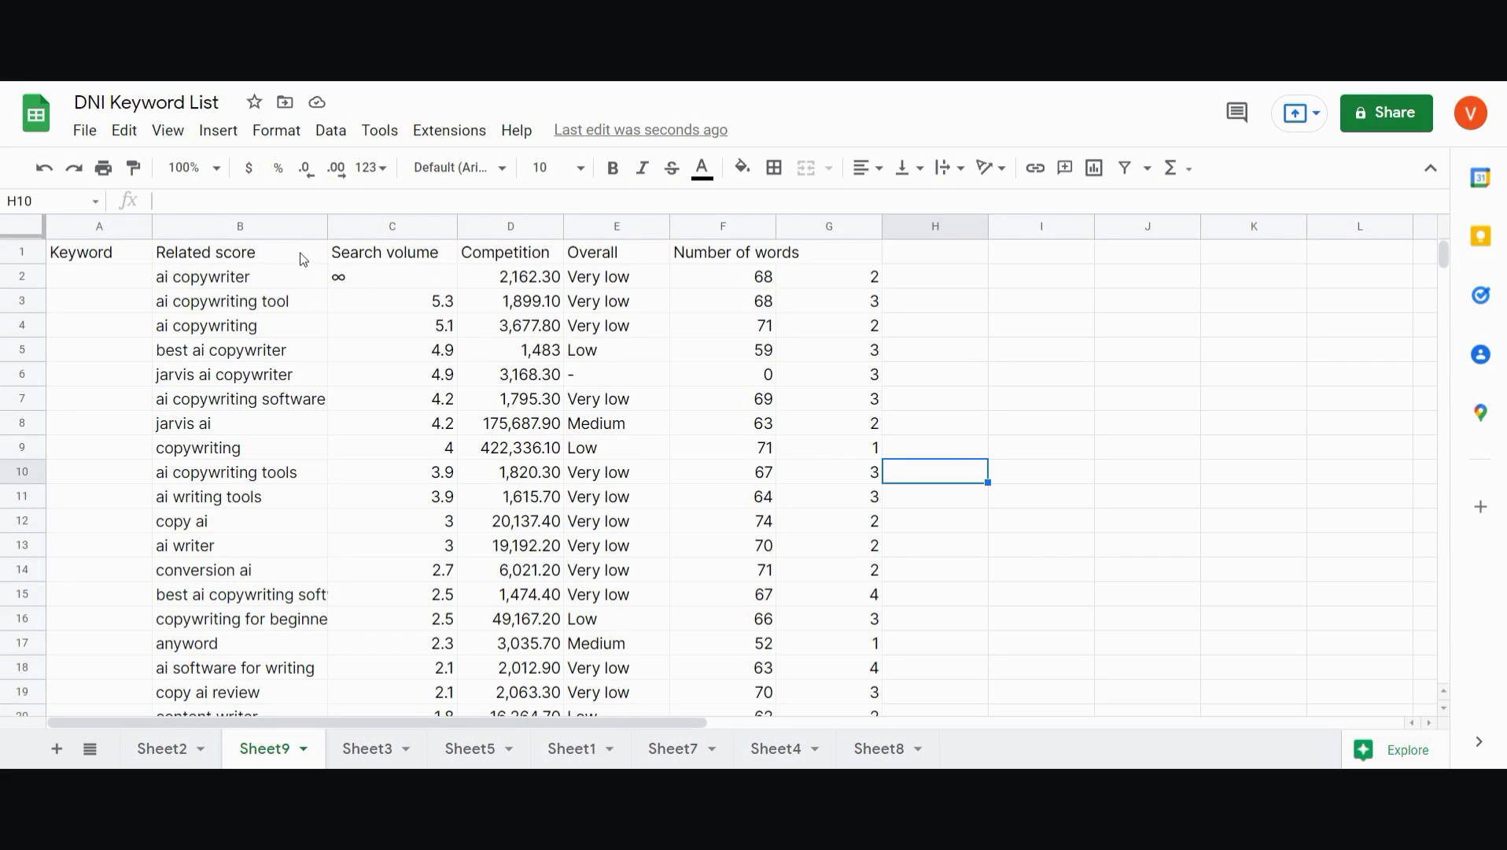
Copy the header labels in A1:F1 and paste them starting at B1 so each label sits above its data.
{"action": "left_click", "coordinate": [393, 260]}
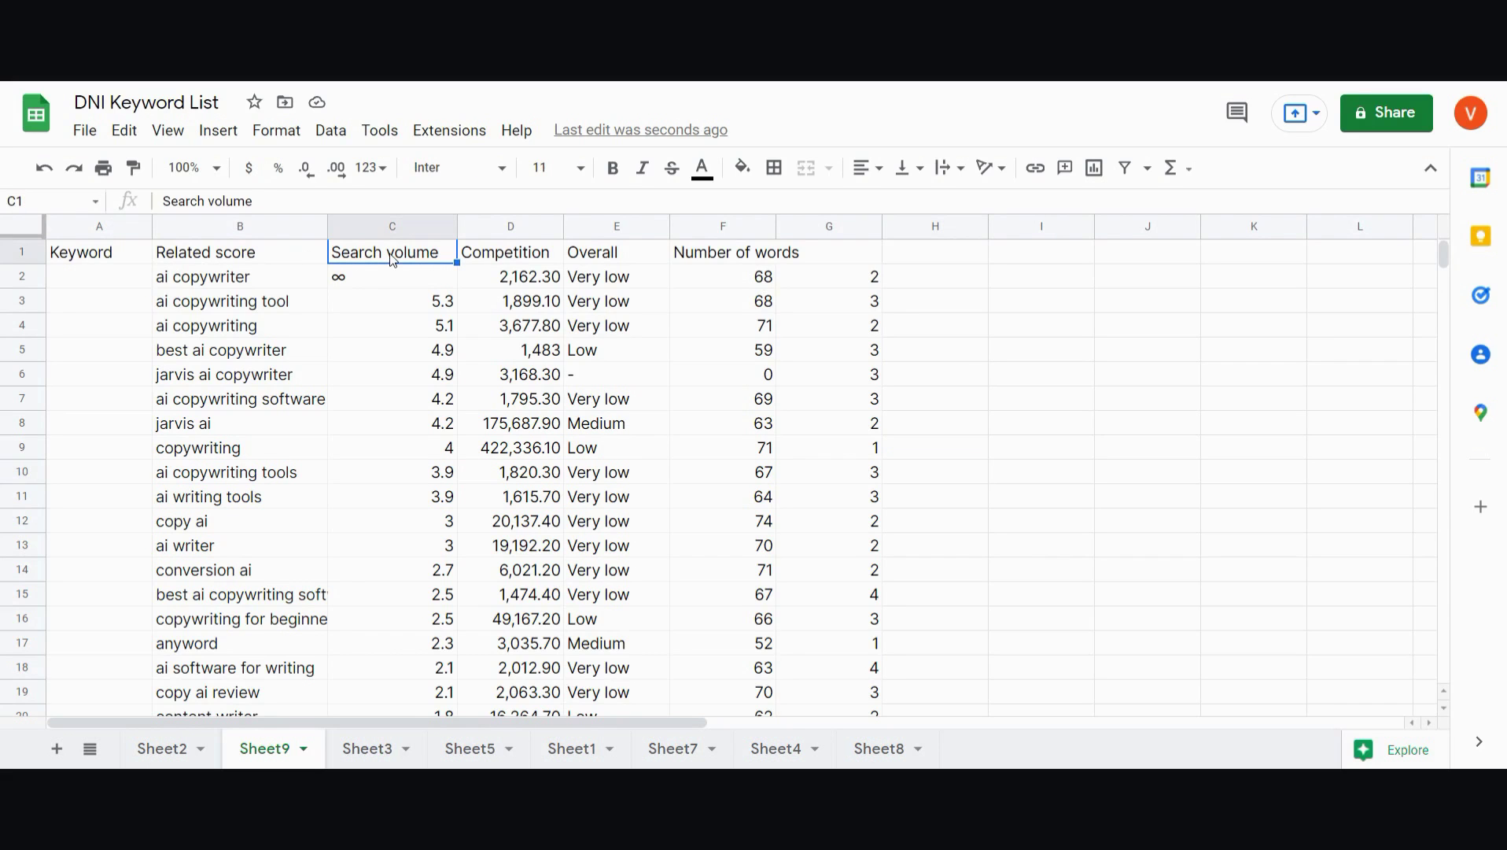
{"action": "left_click", "coordinate": [507, 258]}
{"action": "left_click", "coordinate": [600, 258]}
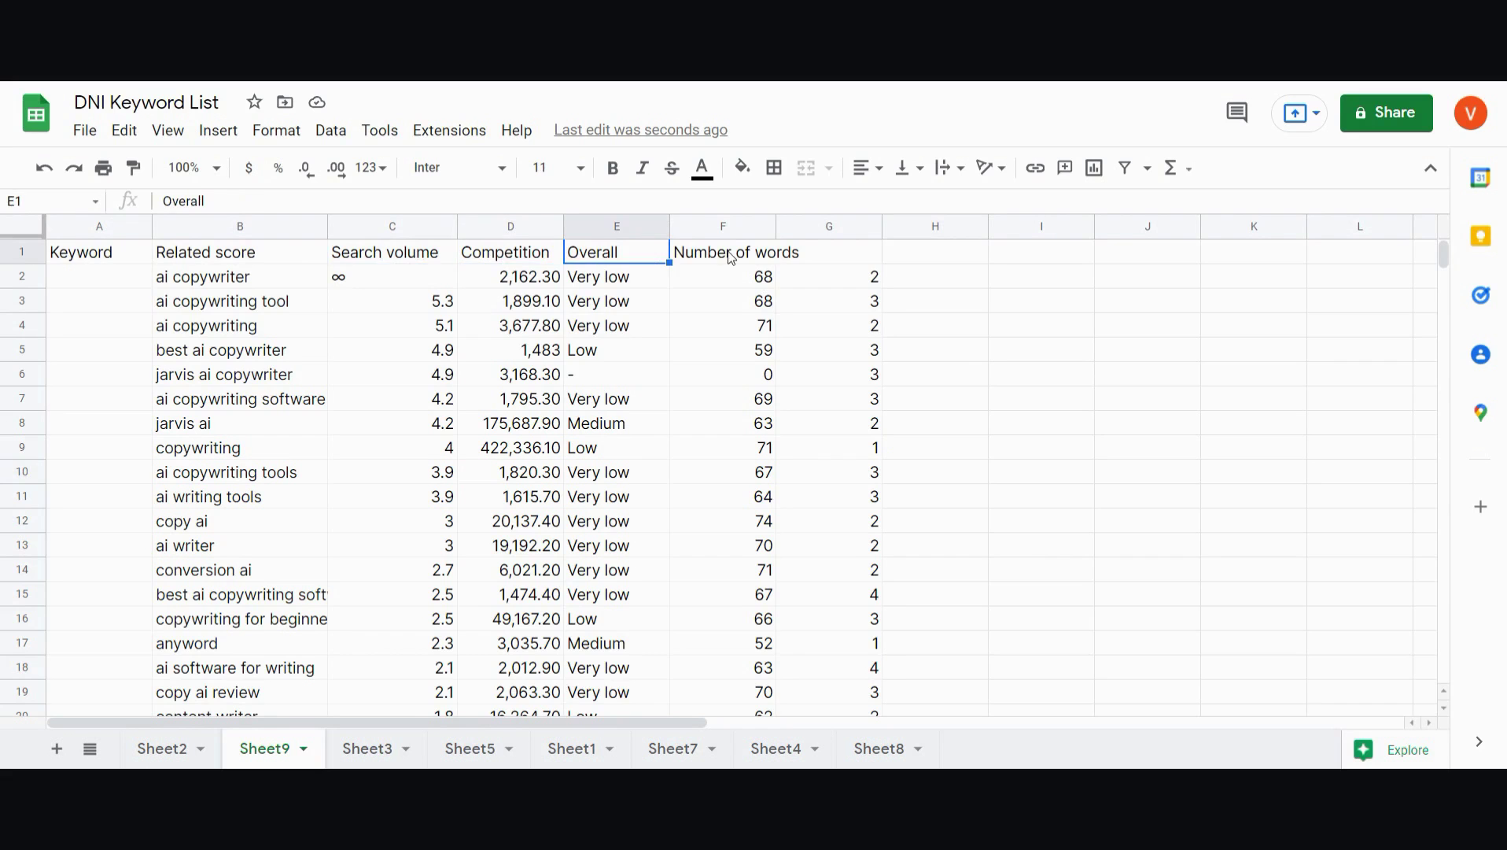
{"action": "left_click", "coordinate": [732, 258]}
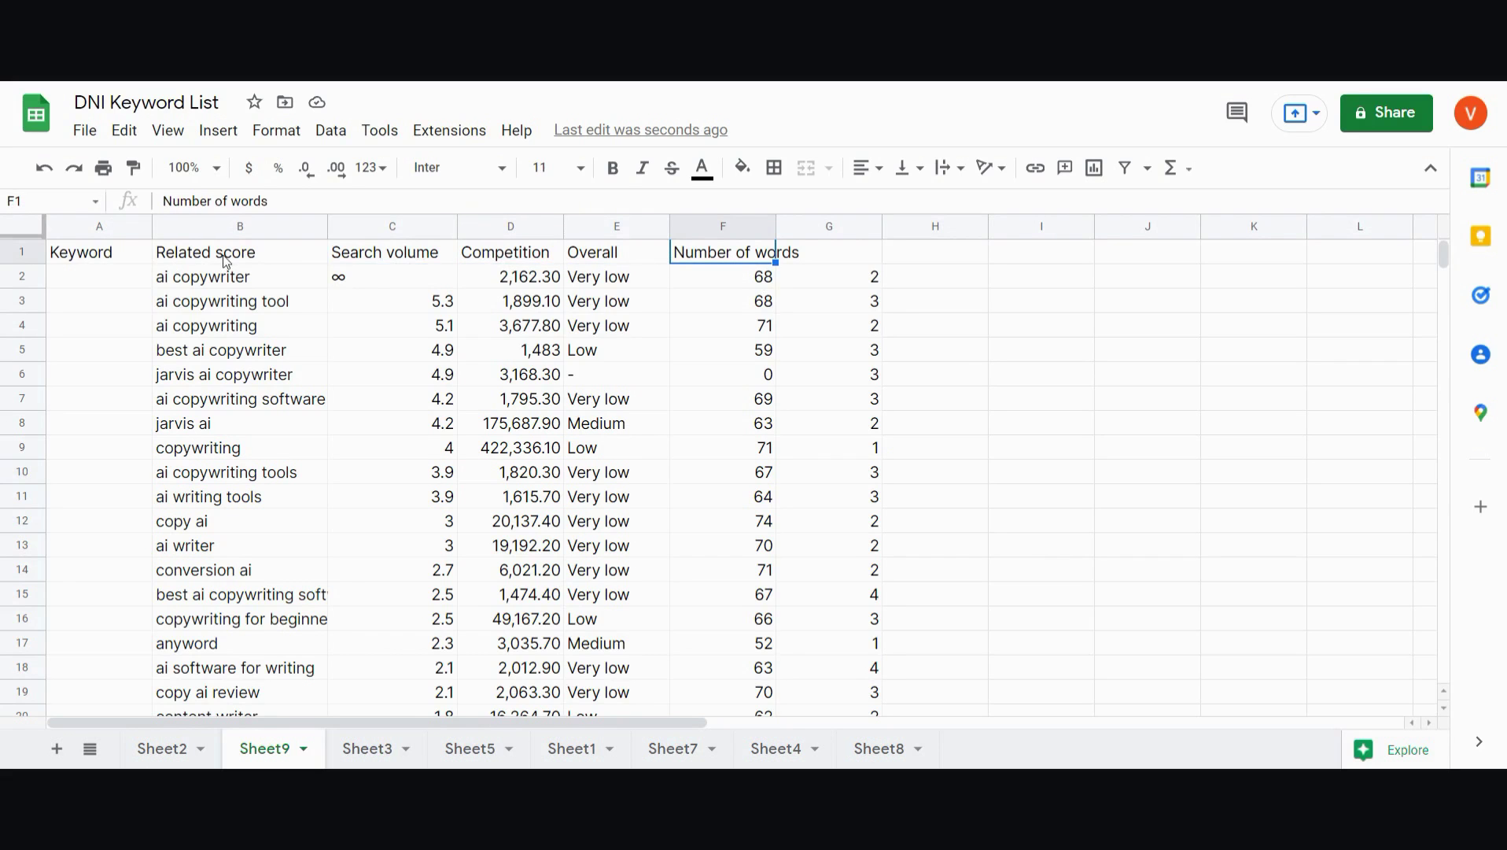
{"action": "left_click", "coordinate": [127, 253], "text": "shift"}
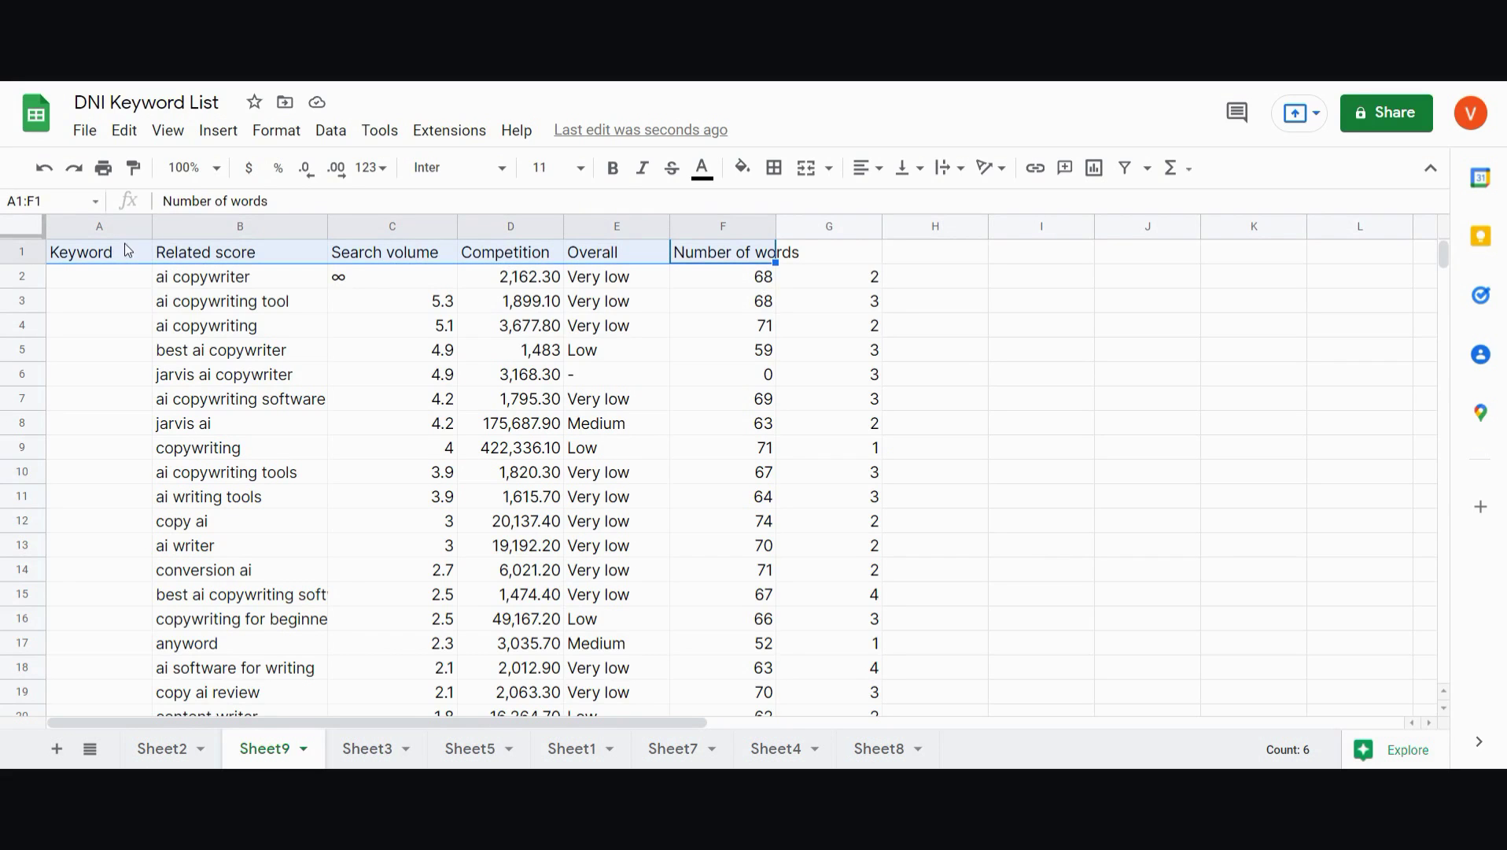
{"action": "key", "text": "ctrl+c"}
{"action": "left_click", "coordinate": [221, 260]}
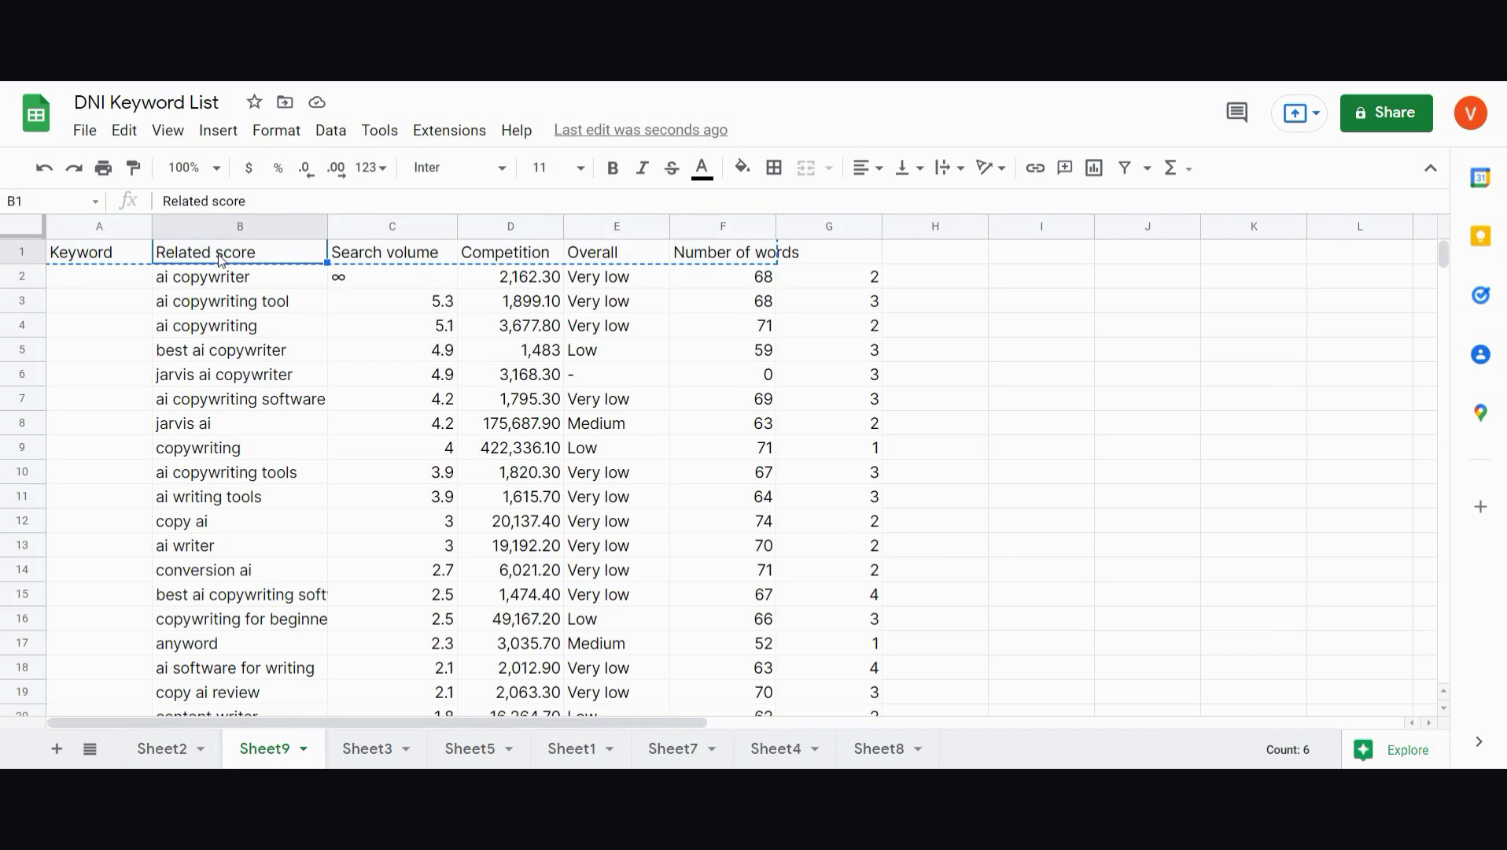
{"action": "key", "text": "ctrl+v"}
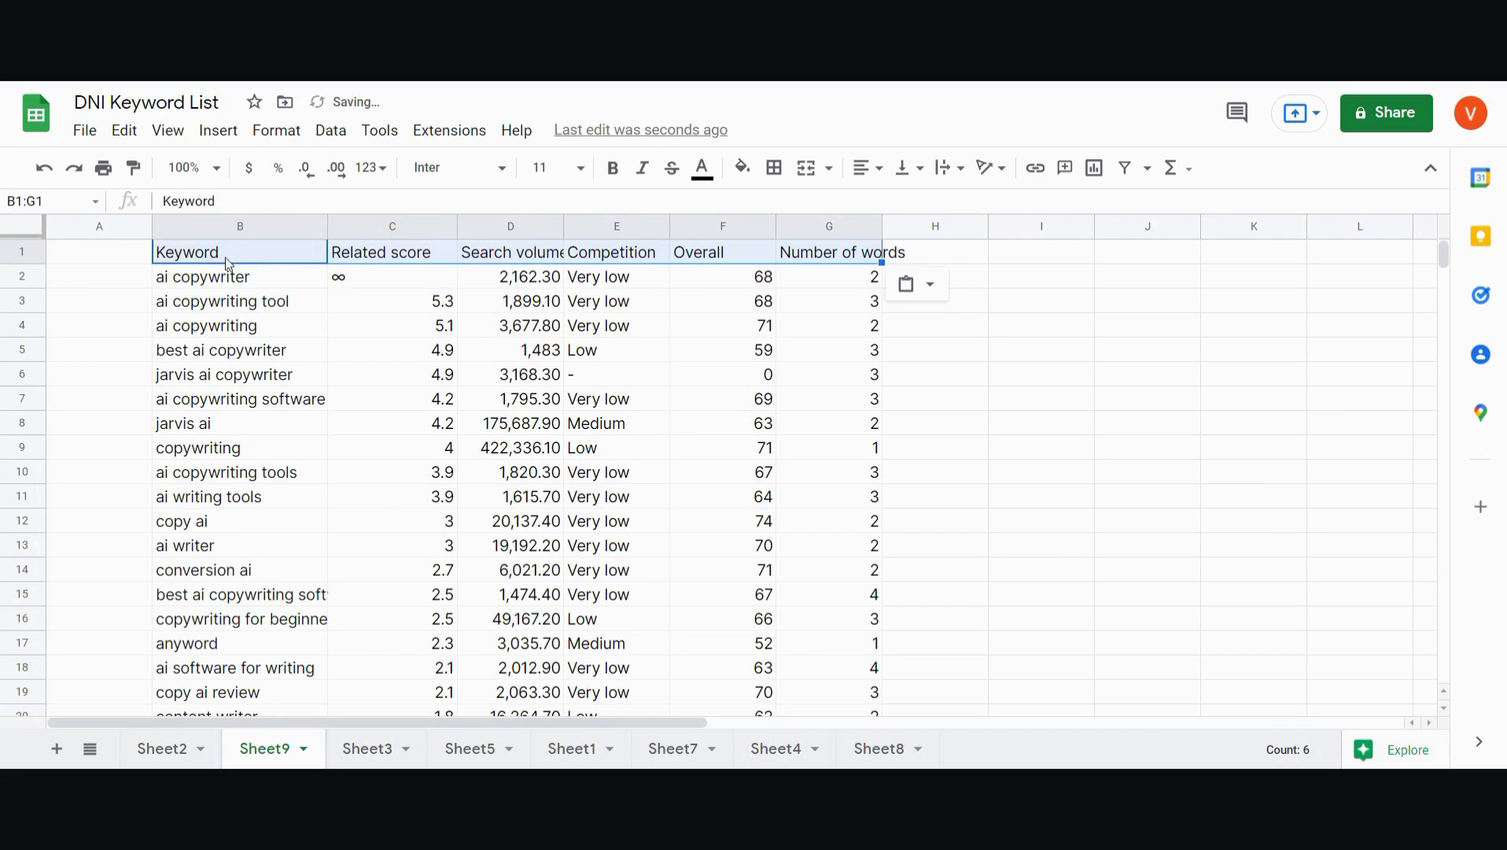
{"action": "left_click", "coordinate": [1031, 405]}
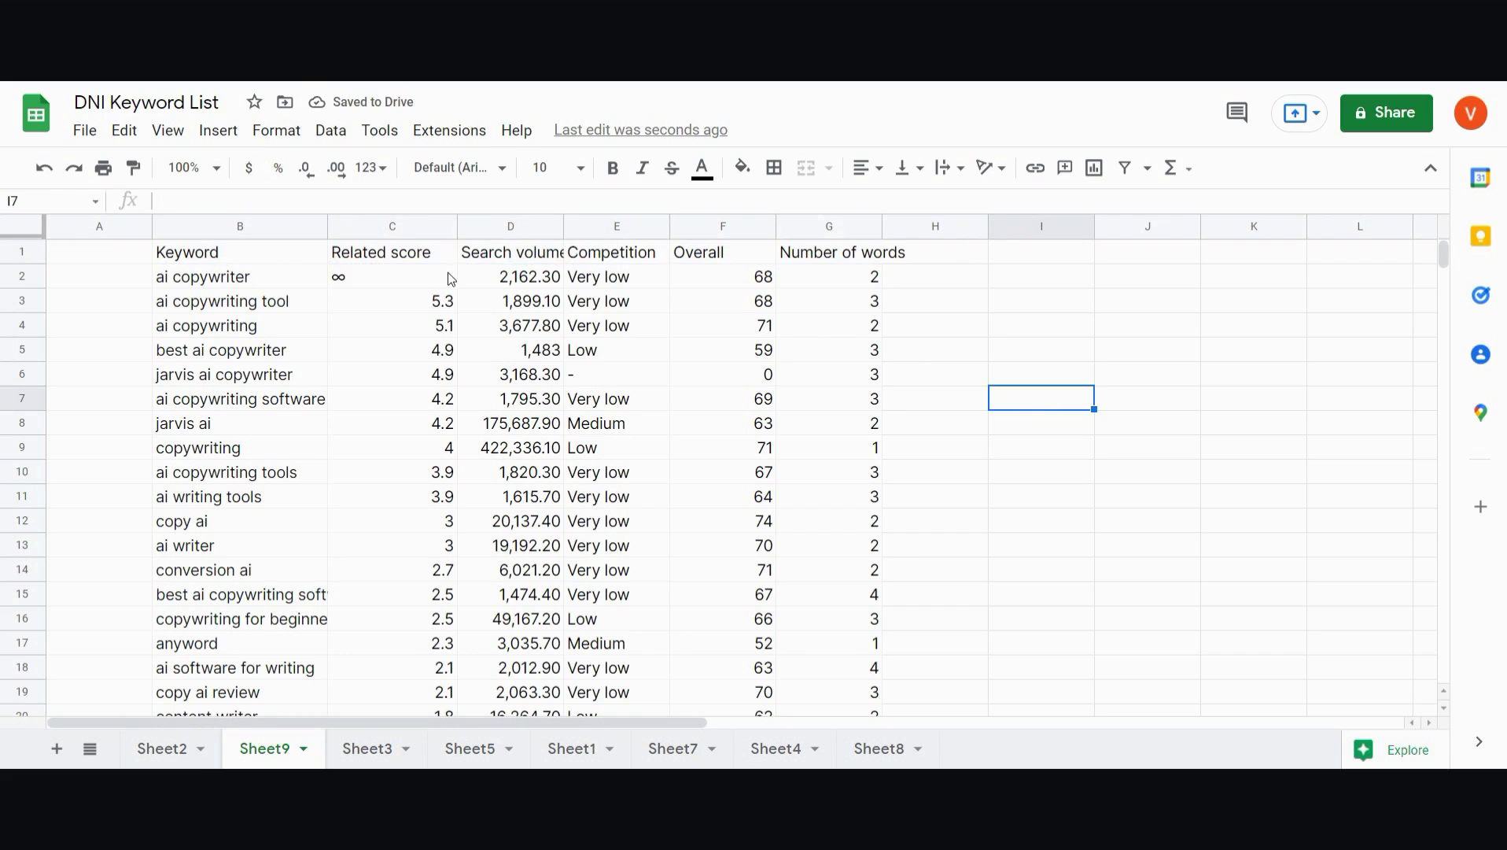
Delete the empty column A and the "Number of words" column from the keyword table.
{"action": "left_click", "coordinate": [116, 257]}
{"action": "right_click", "coordinate": [115, 258]}
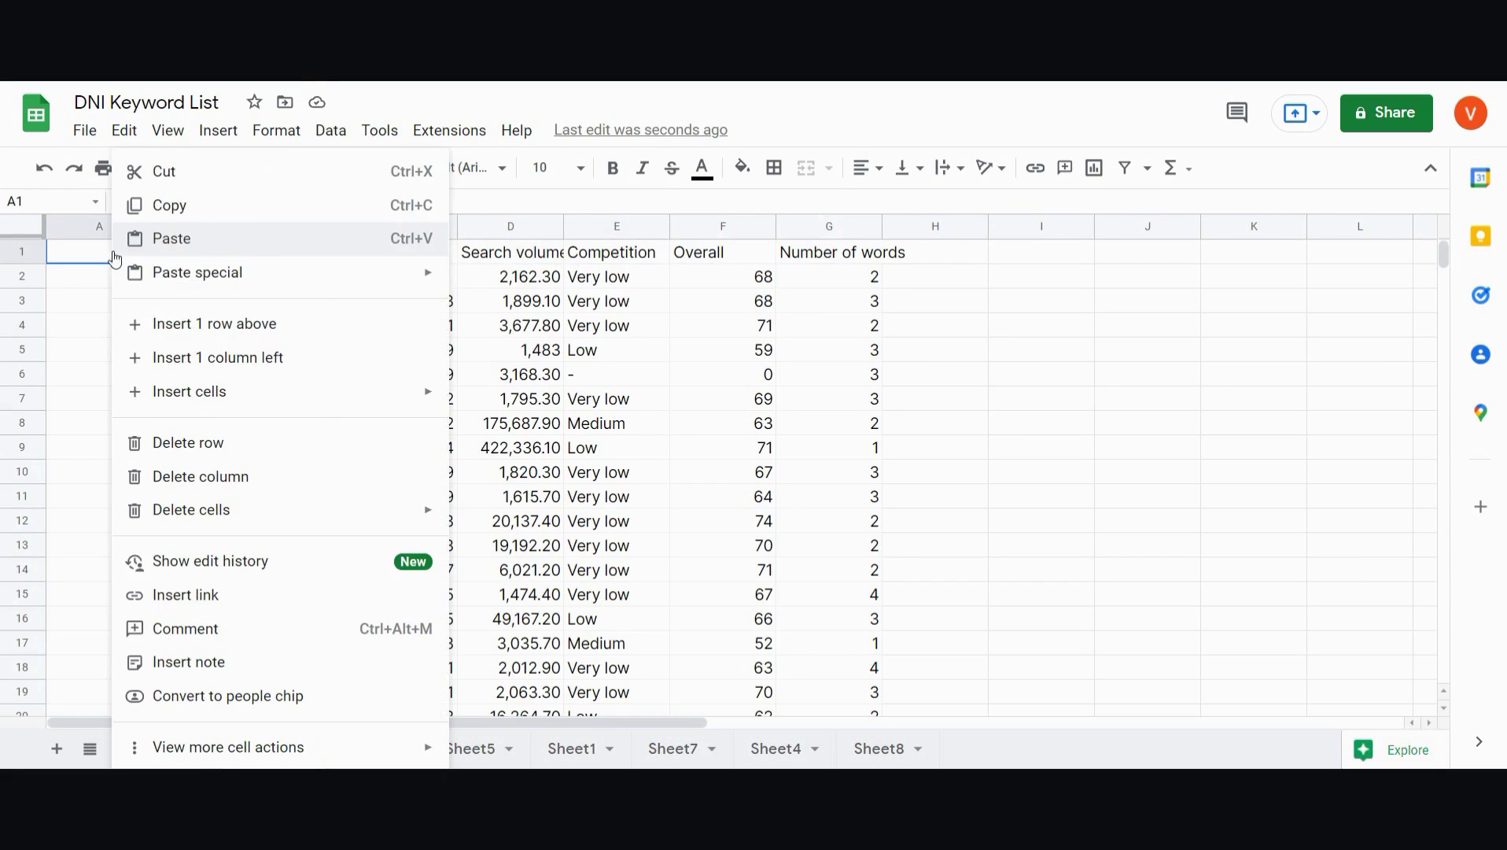
{"action": "left_click", "coordinate": [268, 481]}
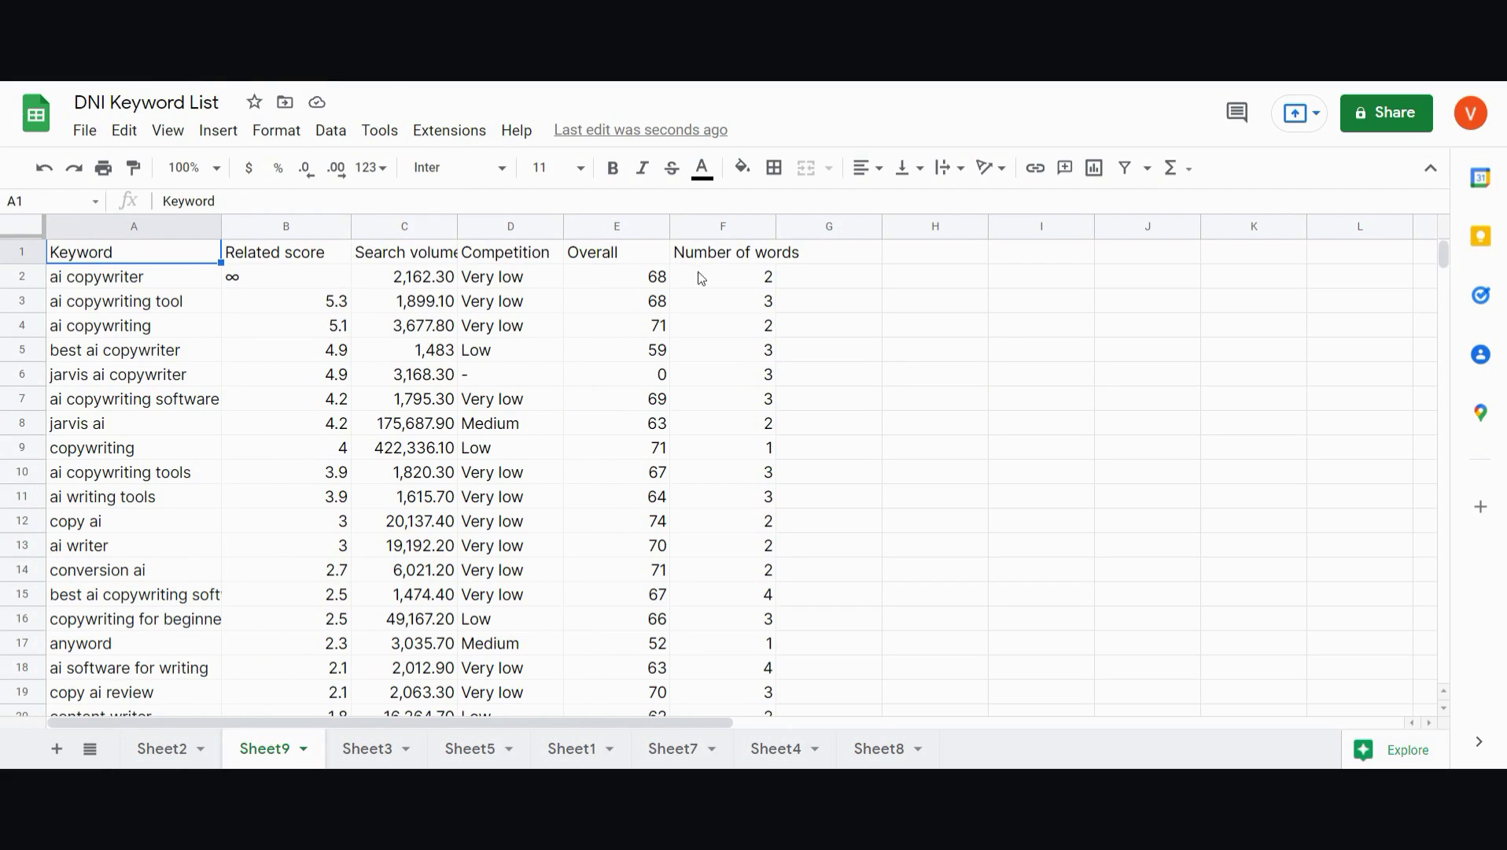
{"action": "left_click", "coordinate": [739, 256]}
{"action": "right_click", "coordinate": [740, 255]}
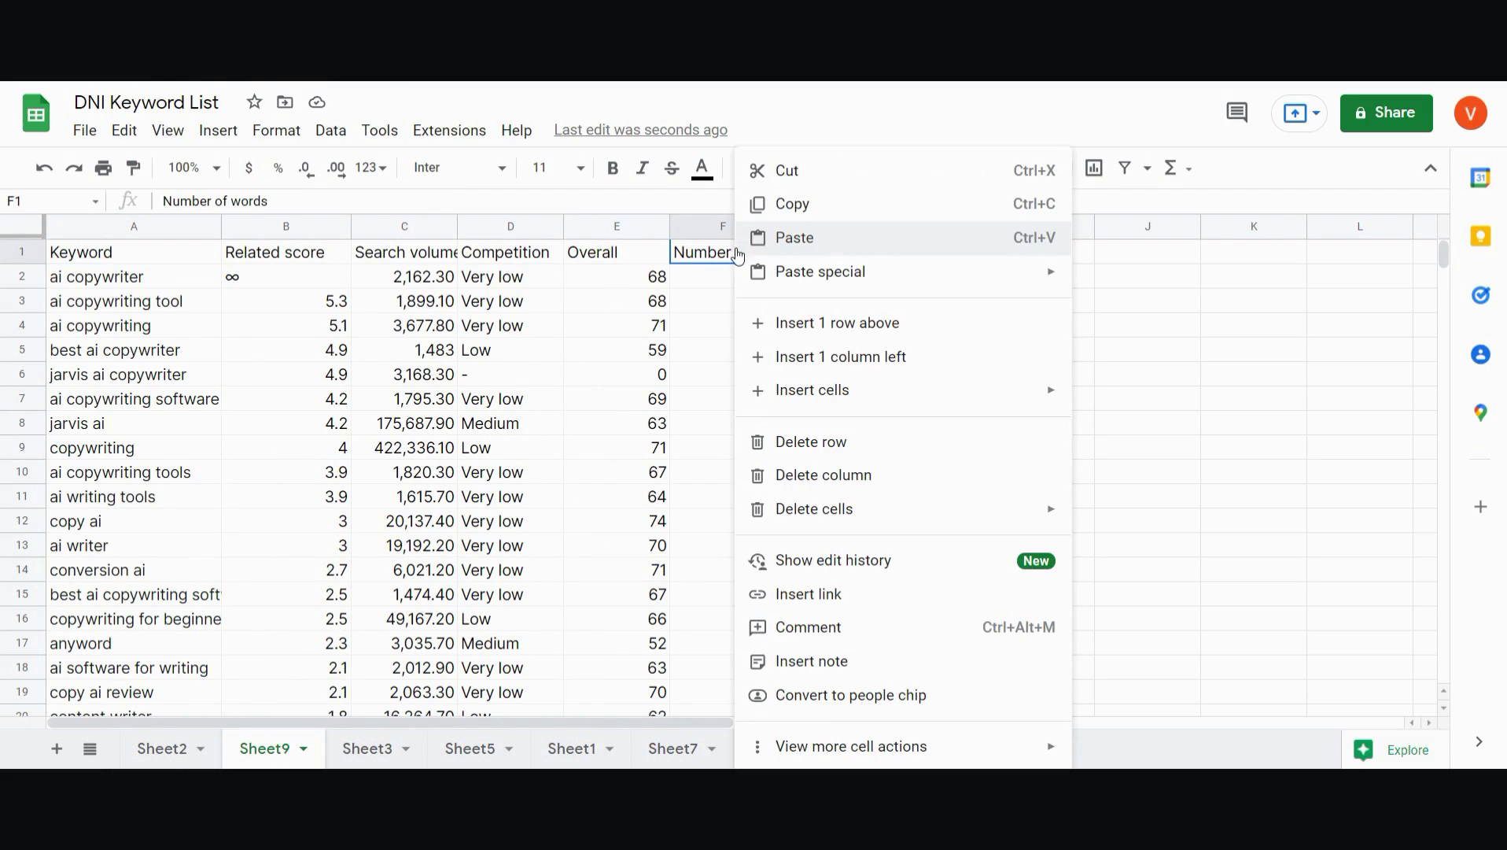
{"action": "left_click", "coordinate": [820, 475]}
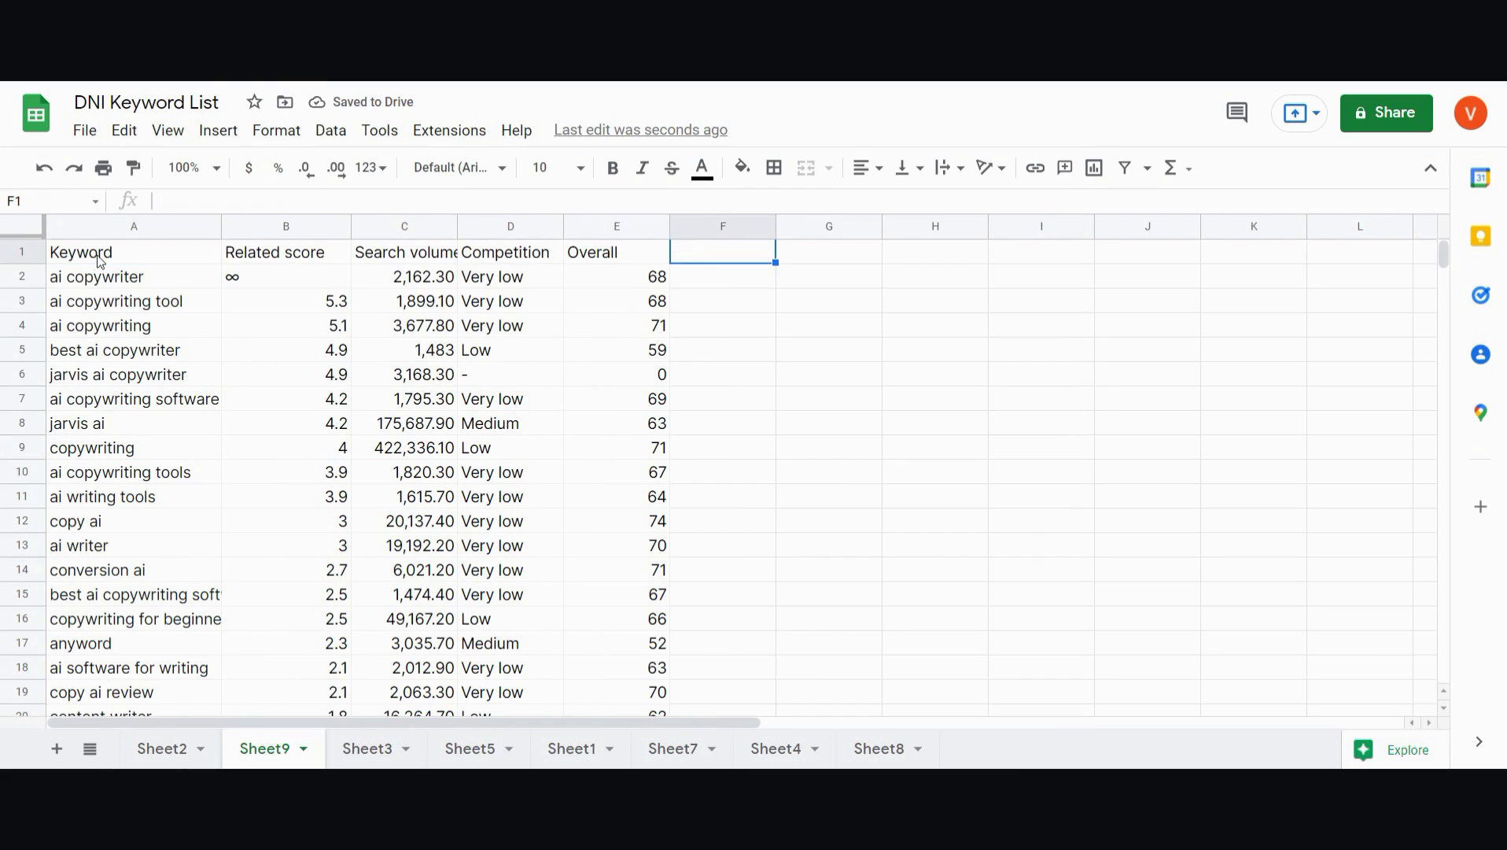
Center-align the contents of columns A to F horizontally.
{"action": "left_click", "coordinate": [145, 230], "text": "shift"}
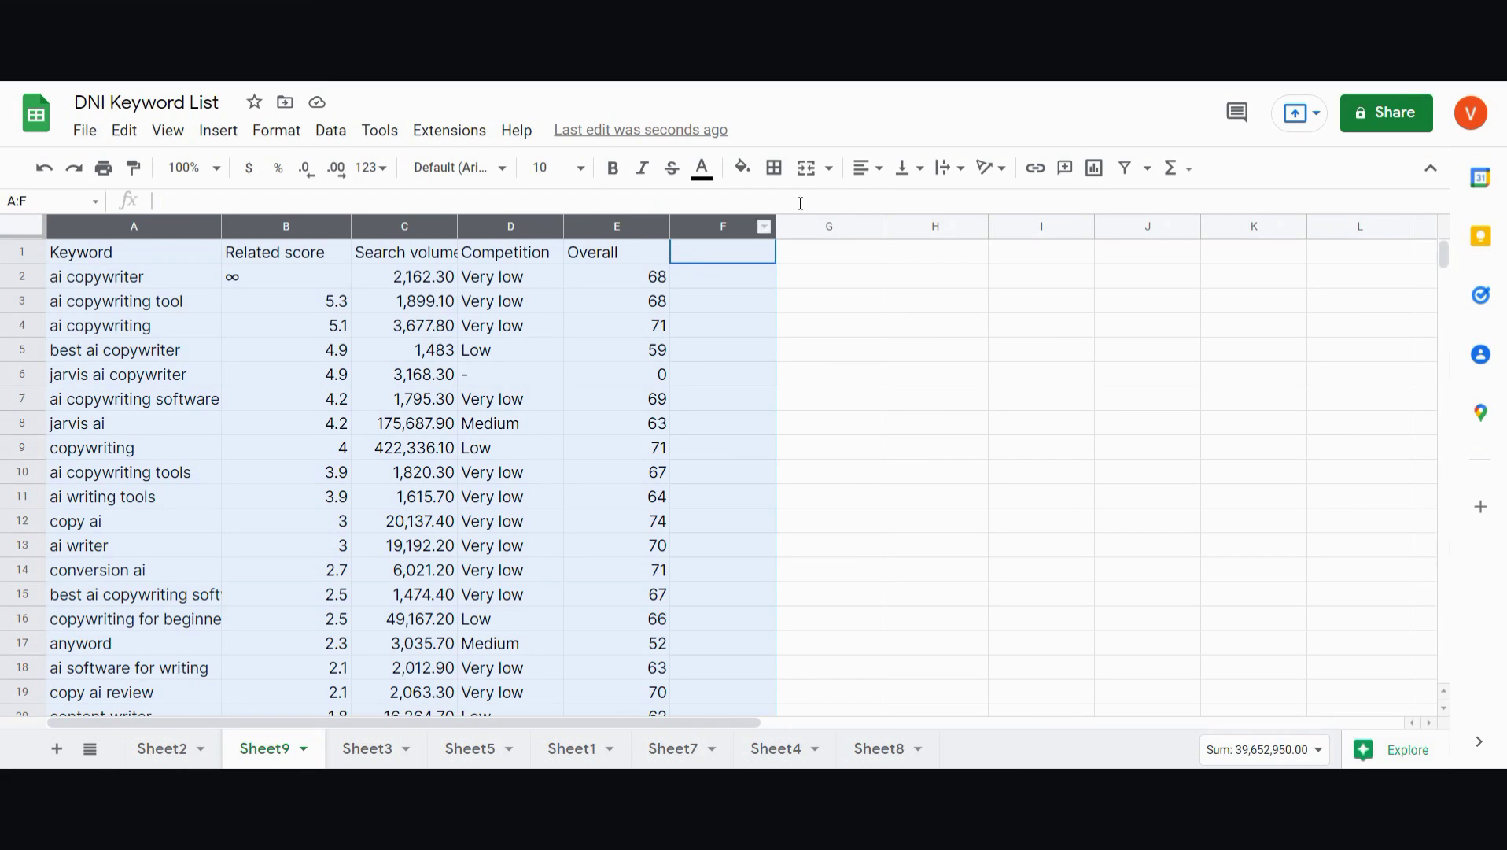
{"action": "left_click", "coordinate": [868, 168]}
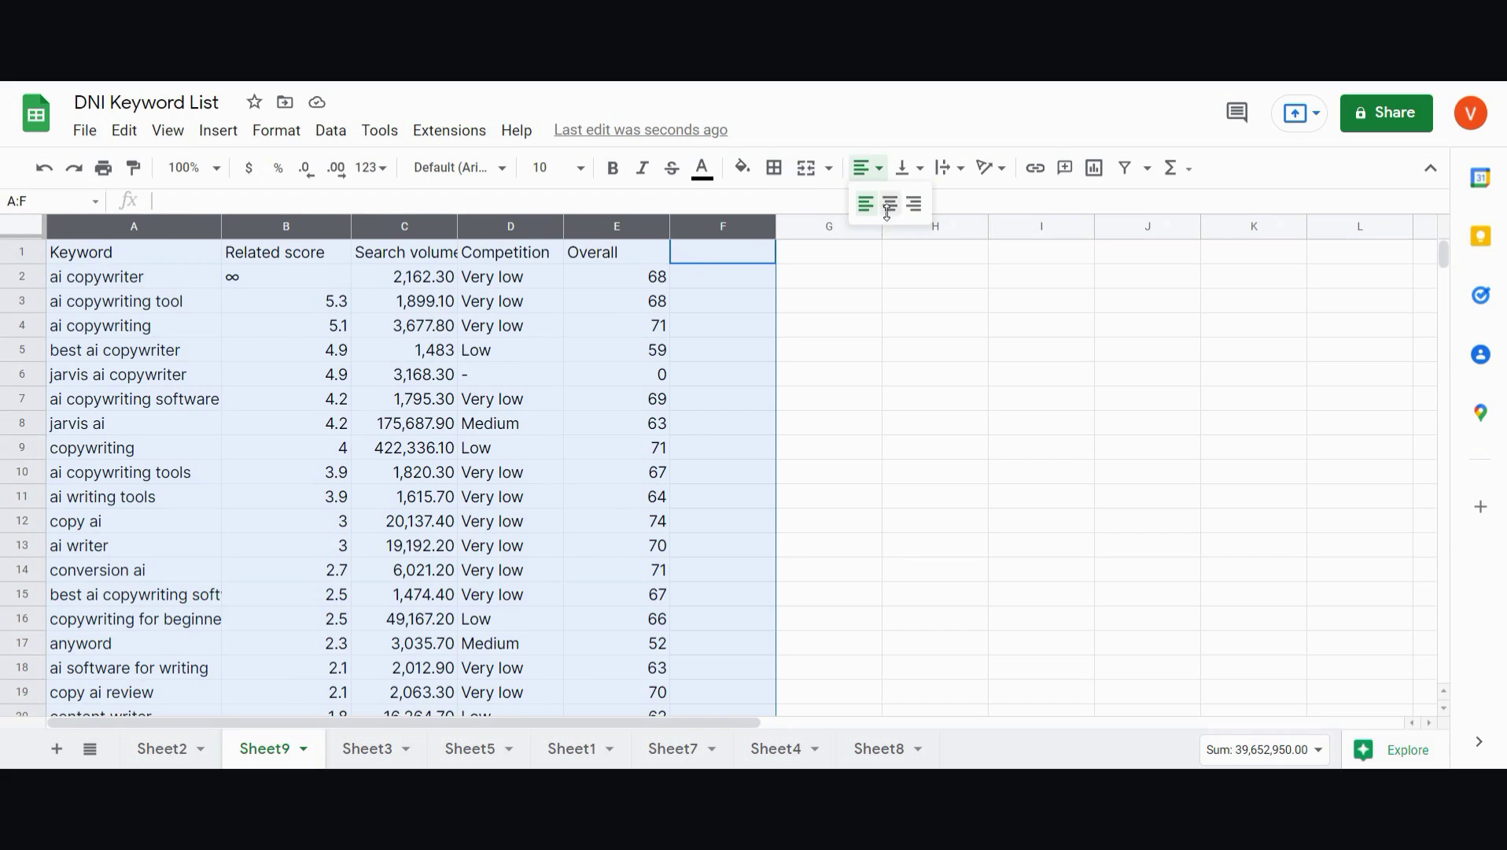
{"action": "left_click", "coordinate": [890, 204]}
{"action": "left_click", "coordinate": [809, 307]}
Make the header cells A1:E1 bold and widen the "Search volume" column to fit its heading.
{"action": "left_click", "coordinate": [643, 262]}
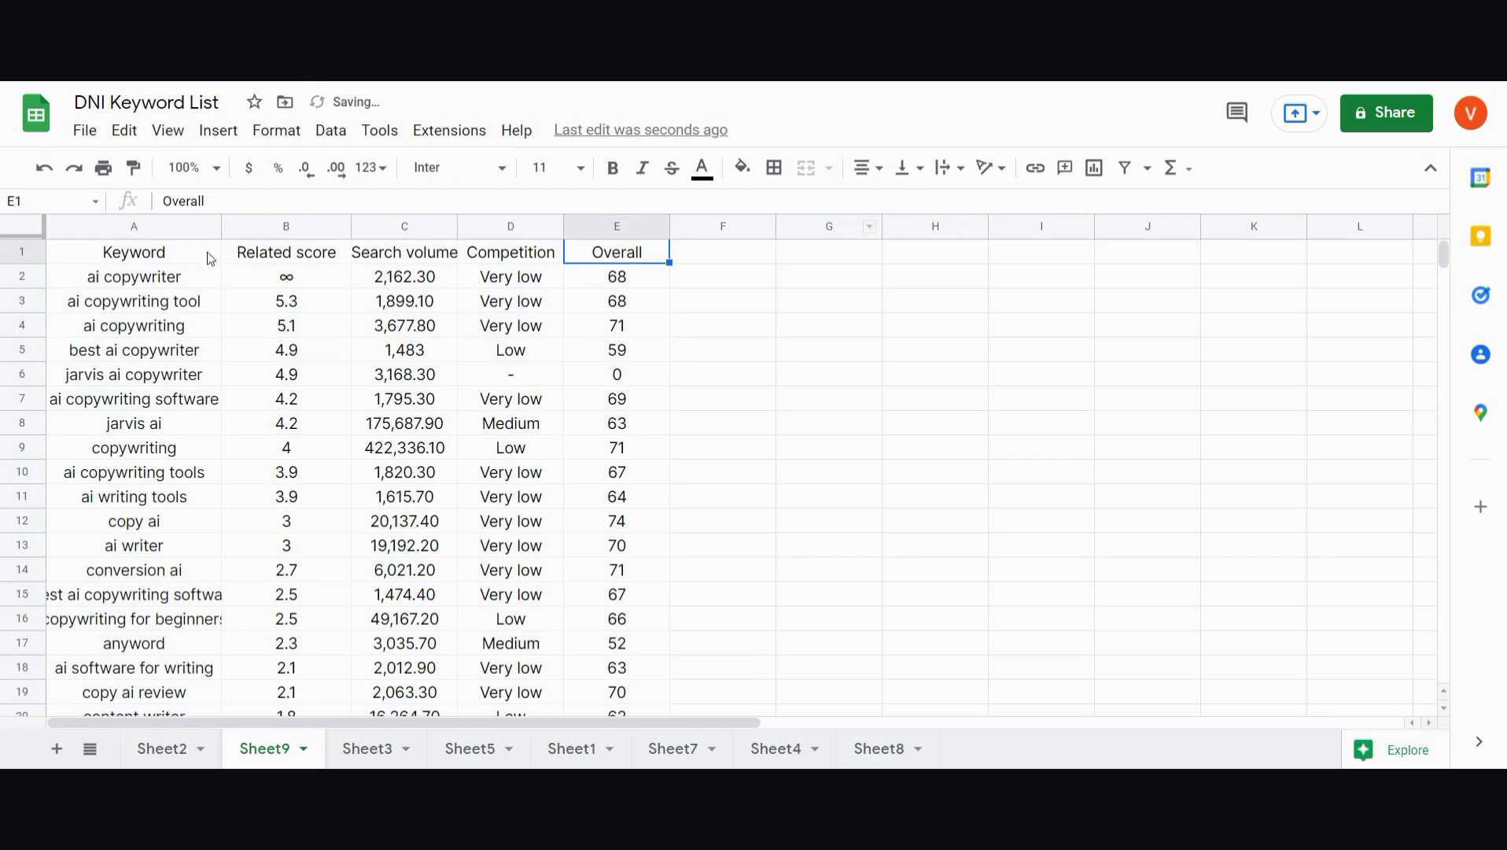
{"action": "left_click", "coordinate": [188, 252], "text": "shift"}
{"action": "left_click", "coordinate": [614, 168]}
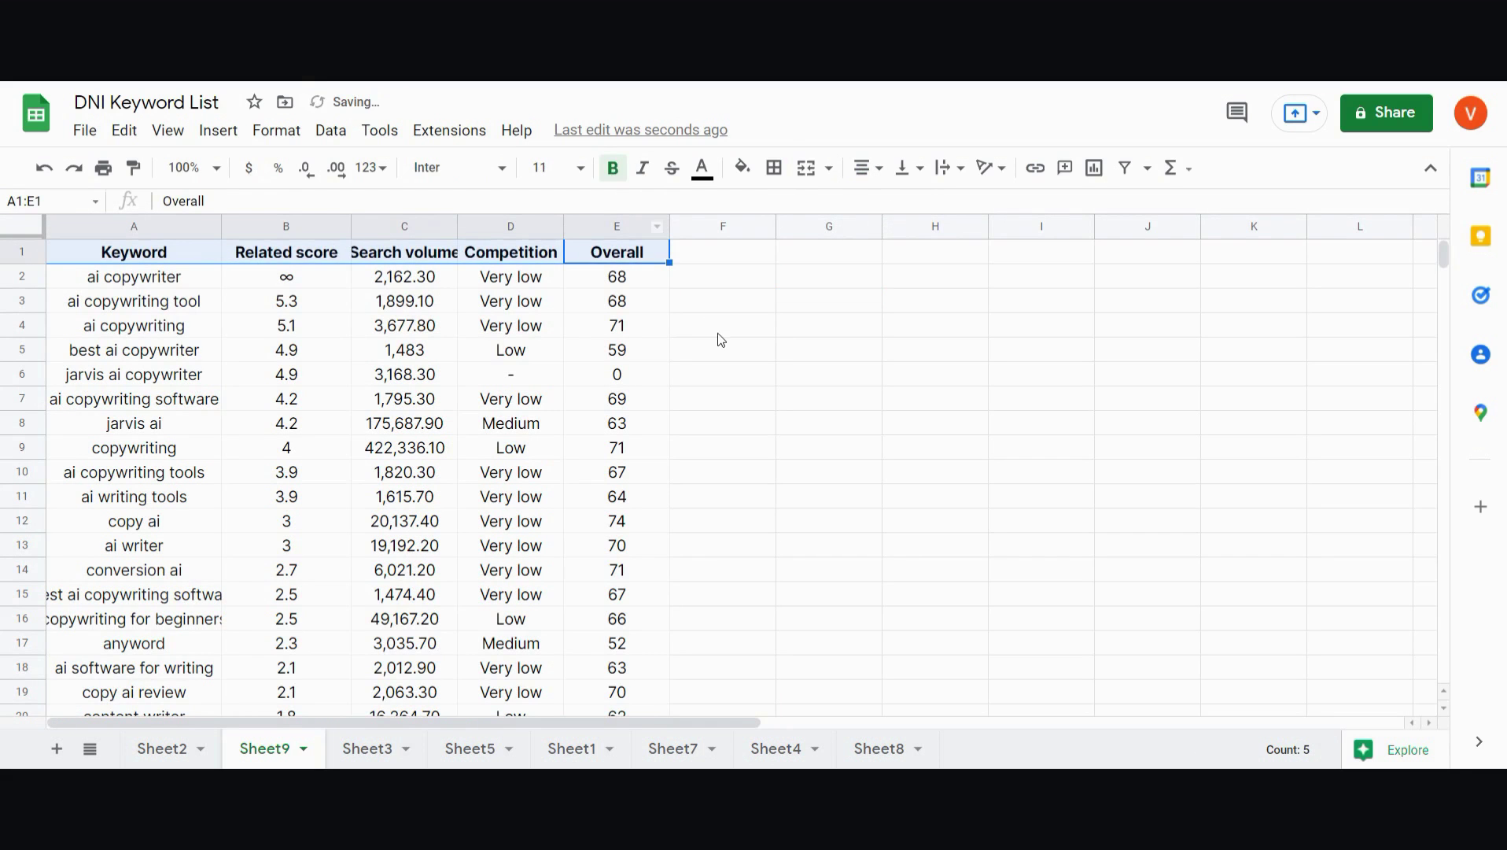
{"action": "left_click", "coordinate": [712, 324]}
{"action": "left_click_drag", "start_coordinate": [461, 230], "coordinate": [486, 229]}
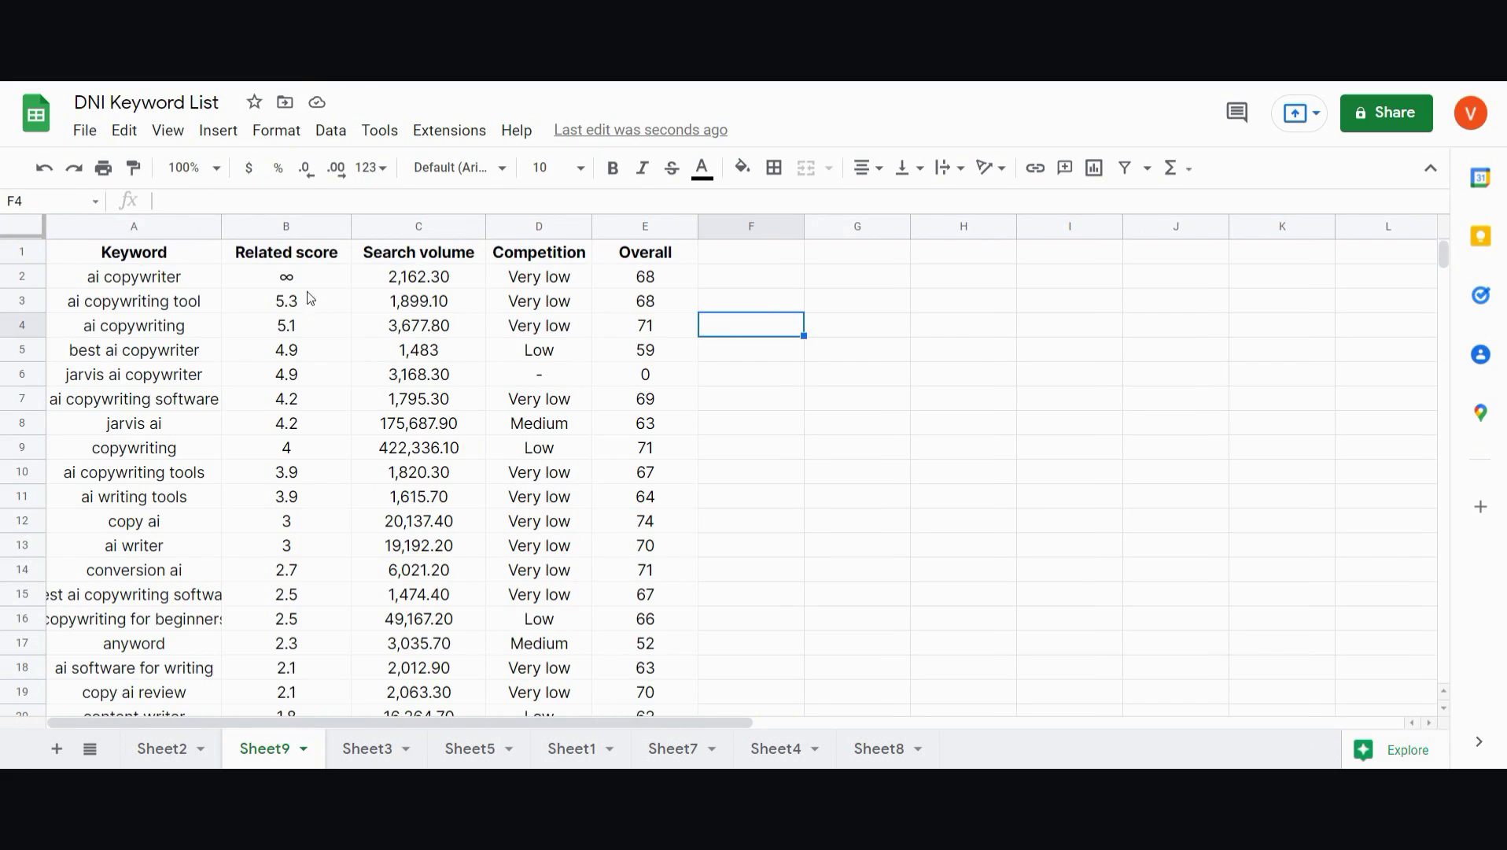
Delete the "Related score" column from the keyword table.
{"action": "left_click", "coordinate": [283, 258]}
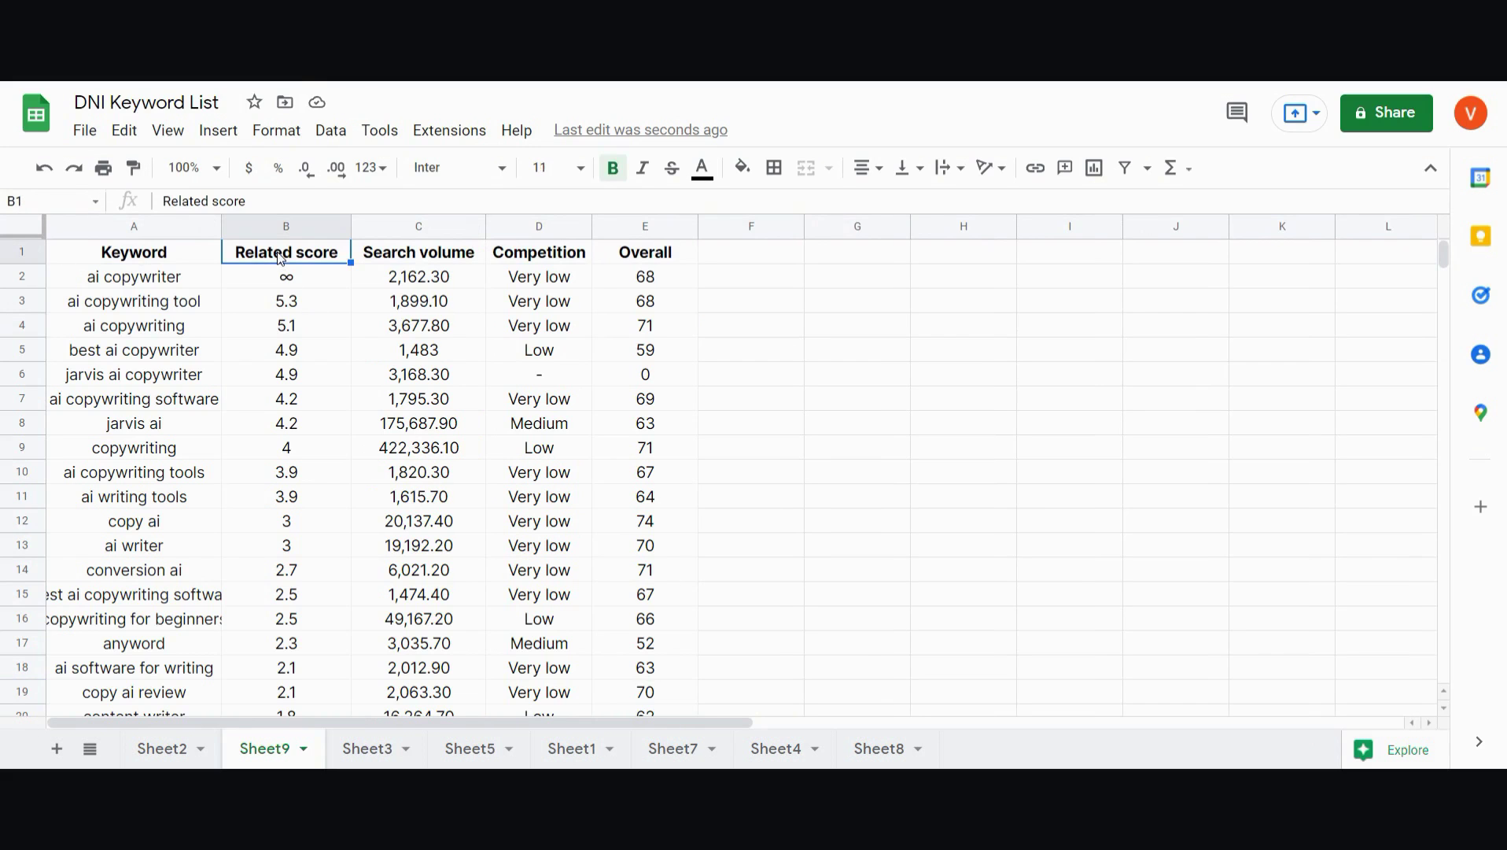
{"action": "right_click", "coordinate": [286, 260]}
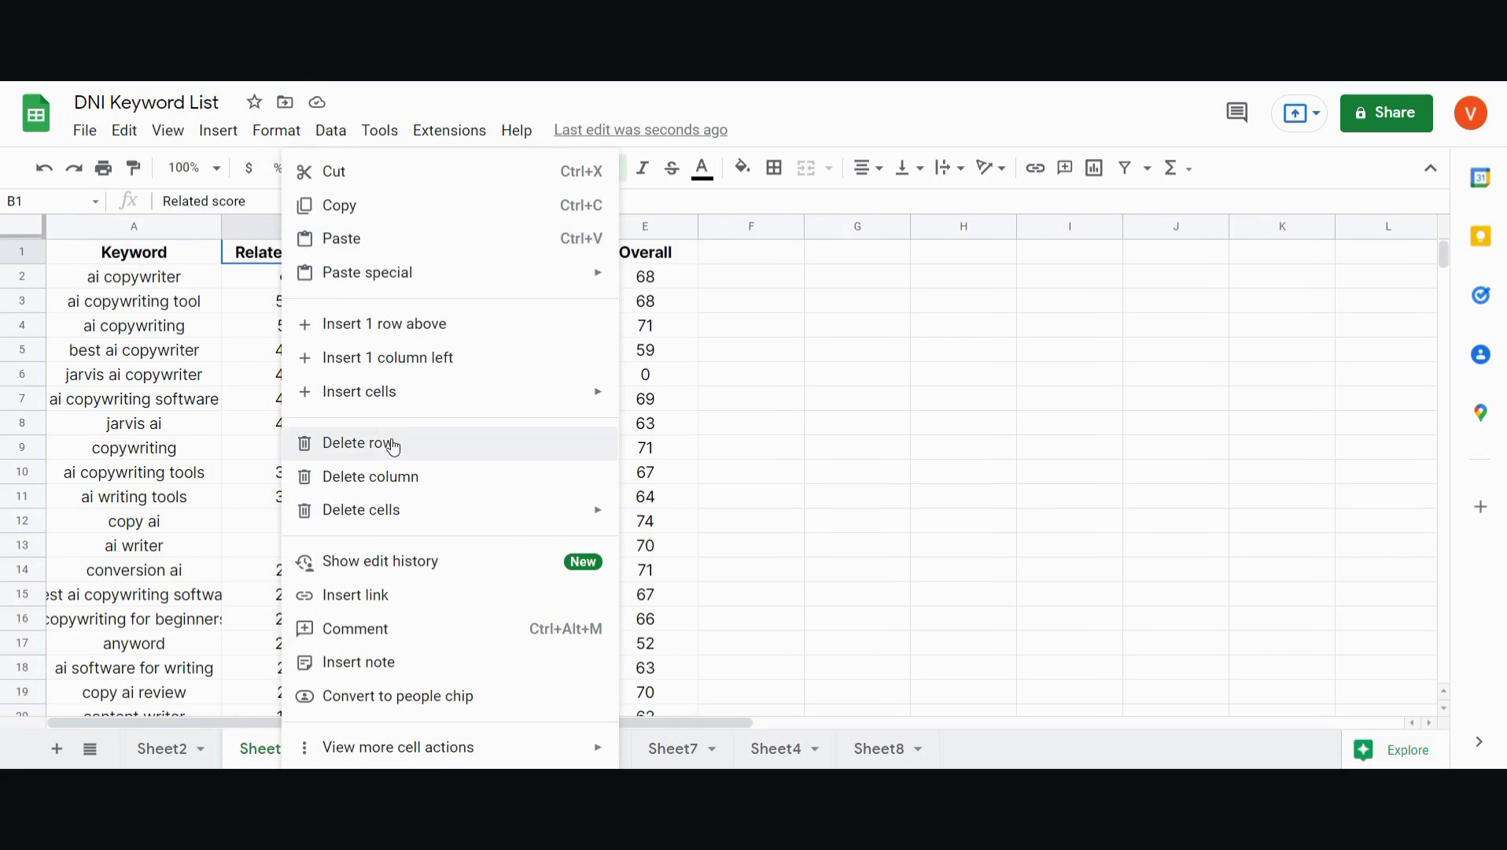
{"action": "mouse_move", "coordinate": [394, 511]}
{"action": "left_click", "coordinate": [397, 477]}
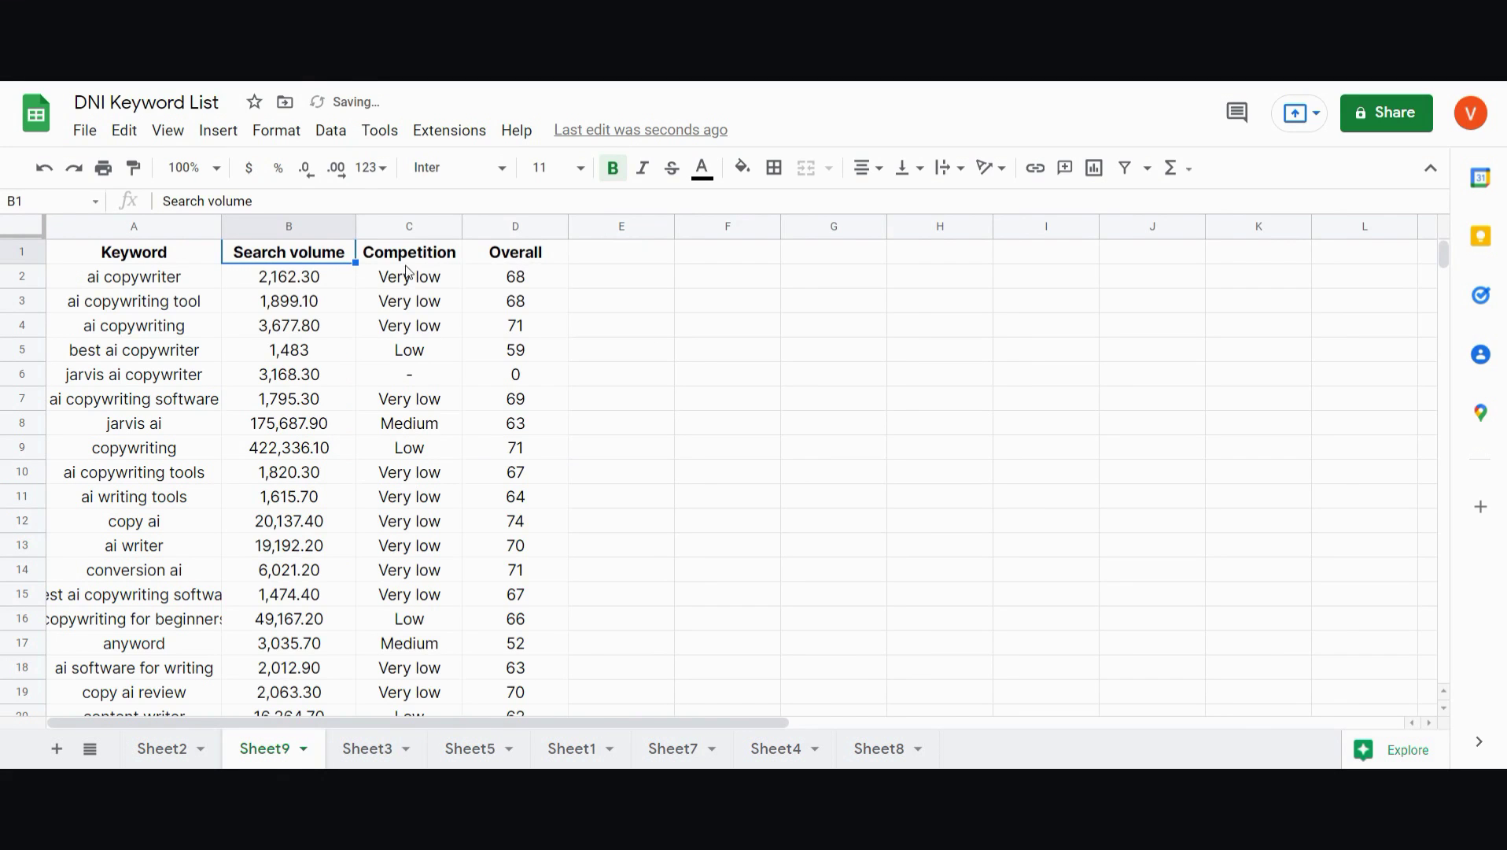
Set the text colour of the "Overall" column to black.
{"action": "left_click", "coordinate": [531, 225]}
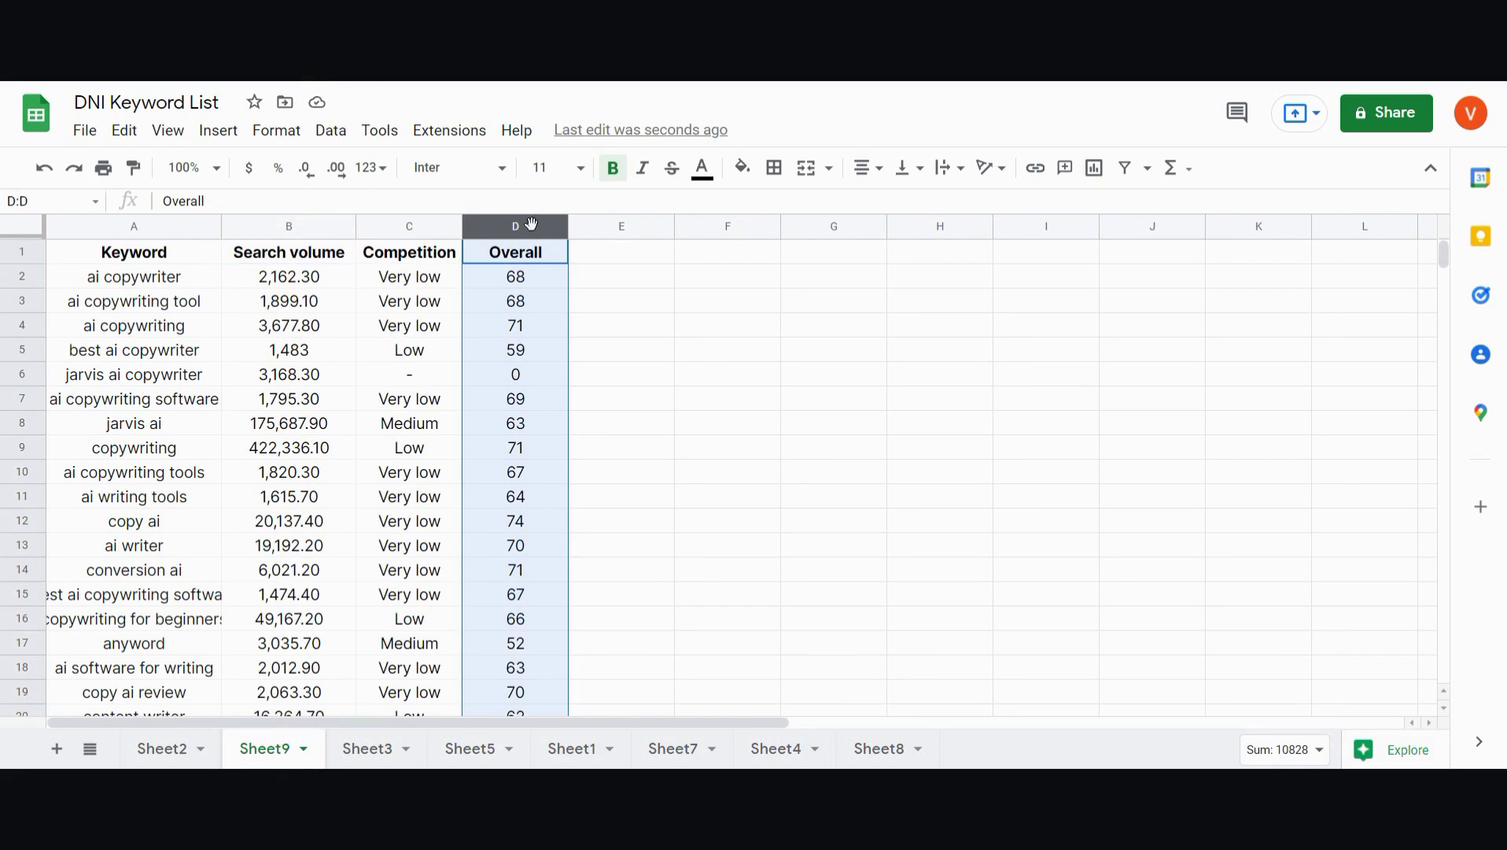
{"action": "left_click", "coordinate": [702, 168]}
{"action": "left_click", "coordinate": [710, 232]}
{"action": "left_click", "coordinate": [661, 335]}
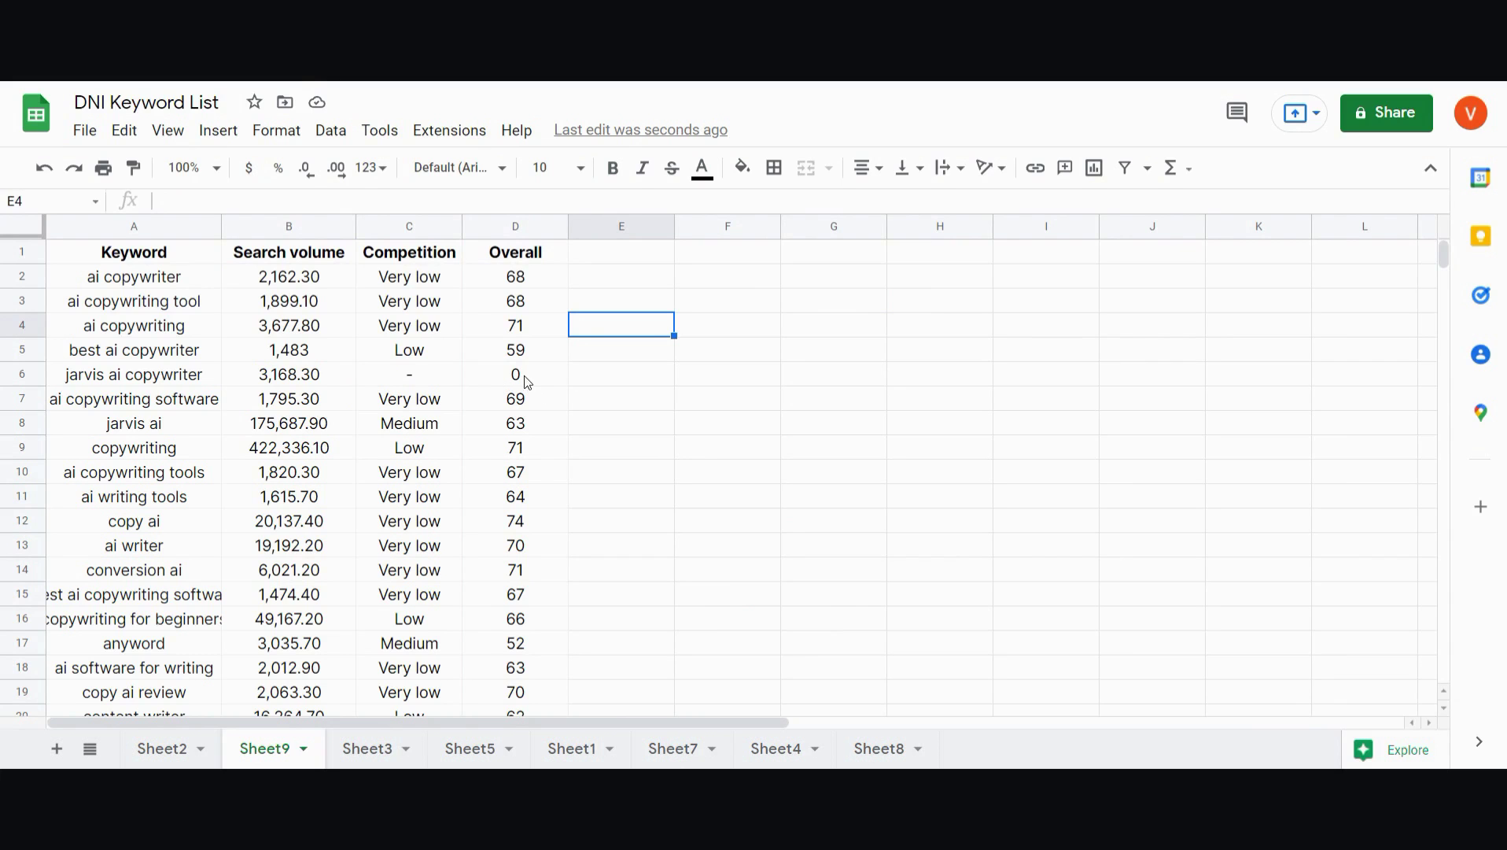
Sort the sheet by the "Overall" column from Z to A.
{"action": "left_click", "coordinate": [532, 227]}
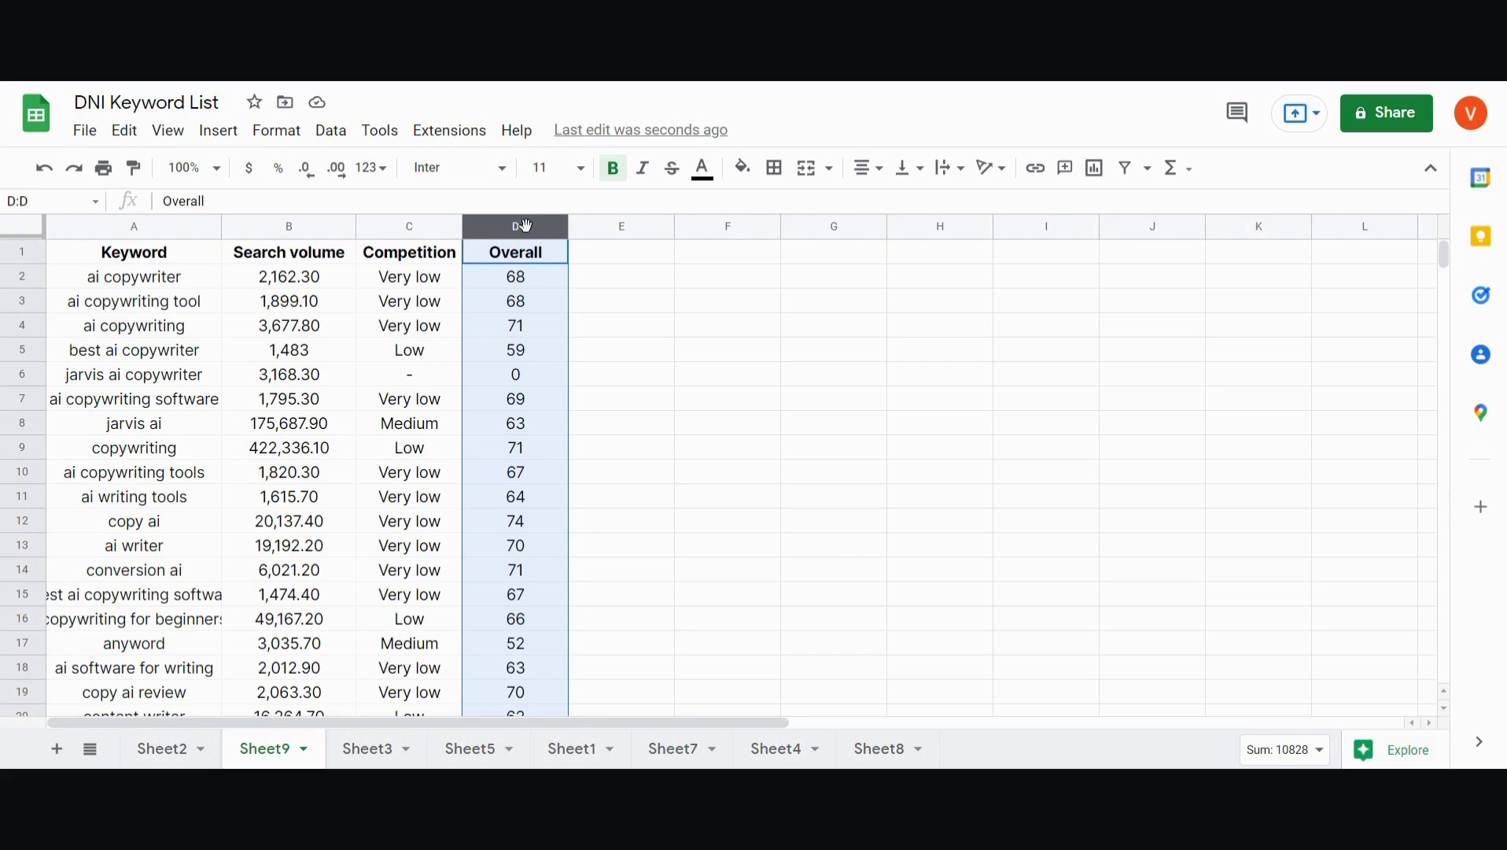
{"action": "right_click", "coordinate": [511, 343]}
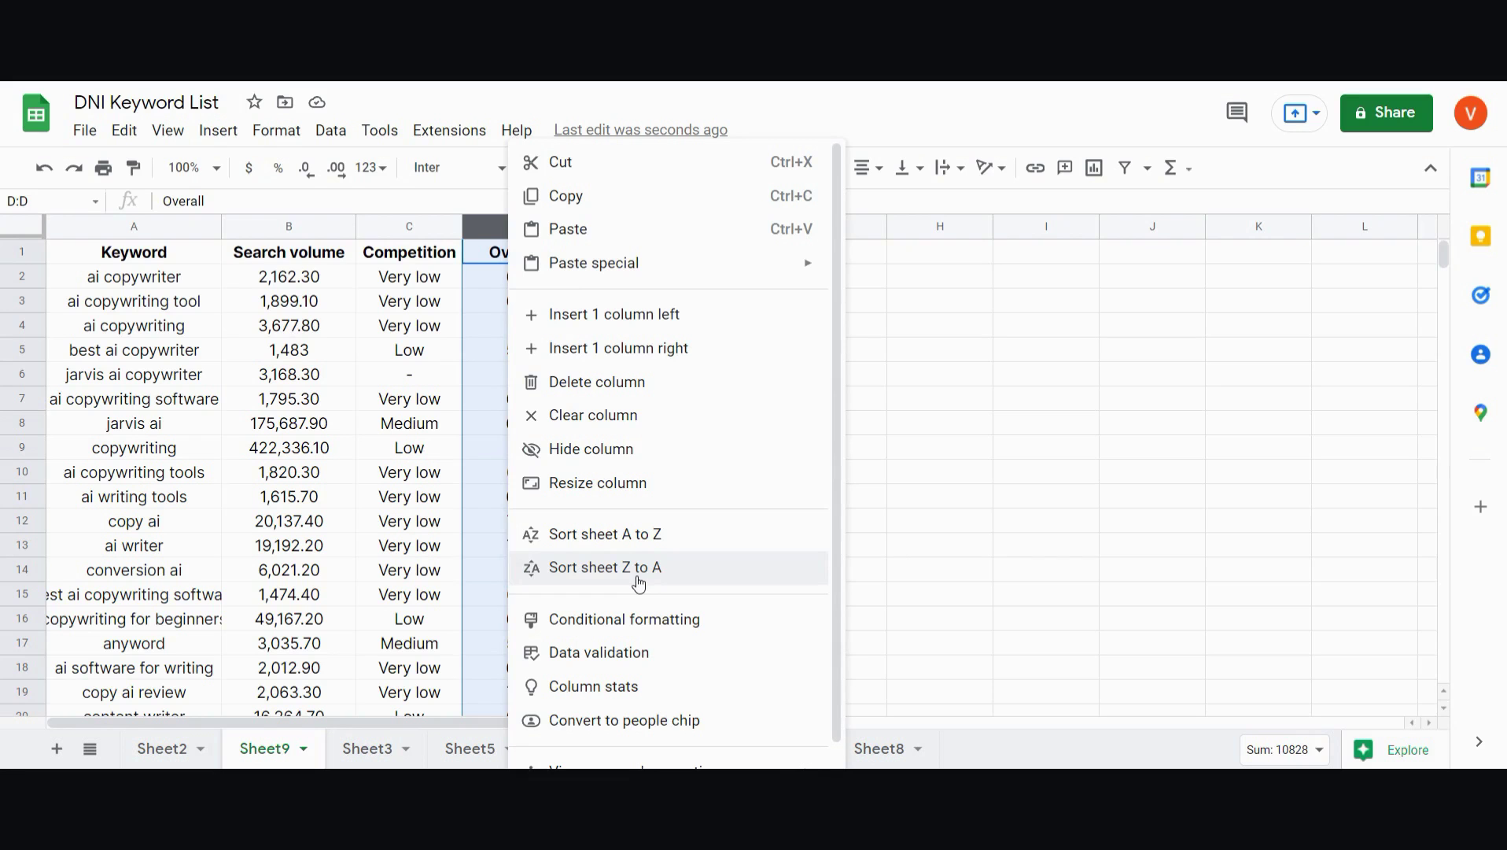
{"action": "scroll", "coordinate": [647, 620], "scroll_direction": "down", "scroll_amount": 1}
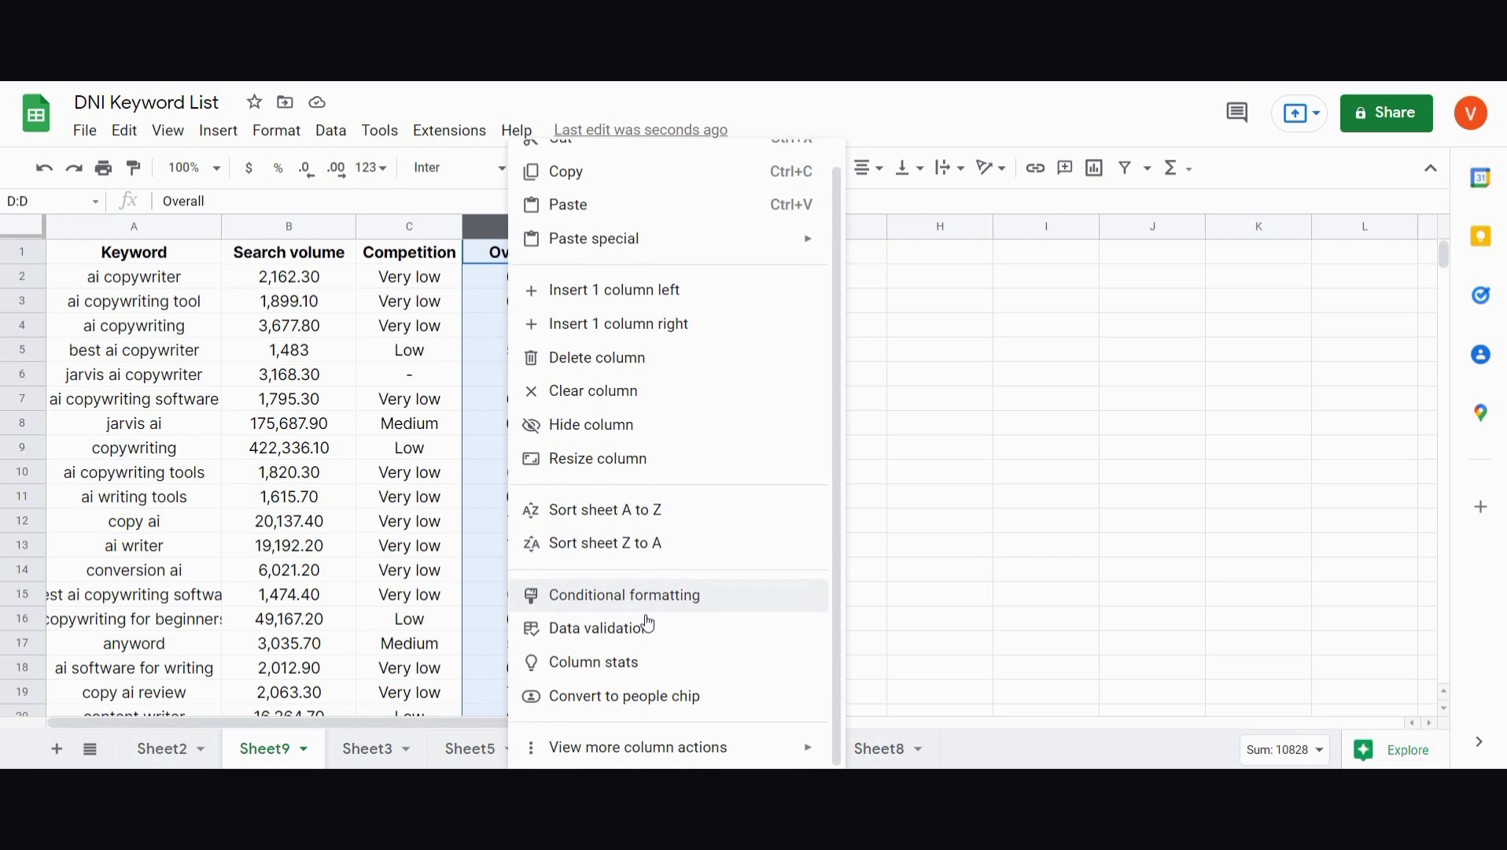
{"action": "scroll", "coordinate": [647, 630], "scroll_direction": "up", "scroll_amount": 1}
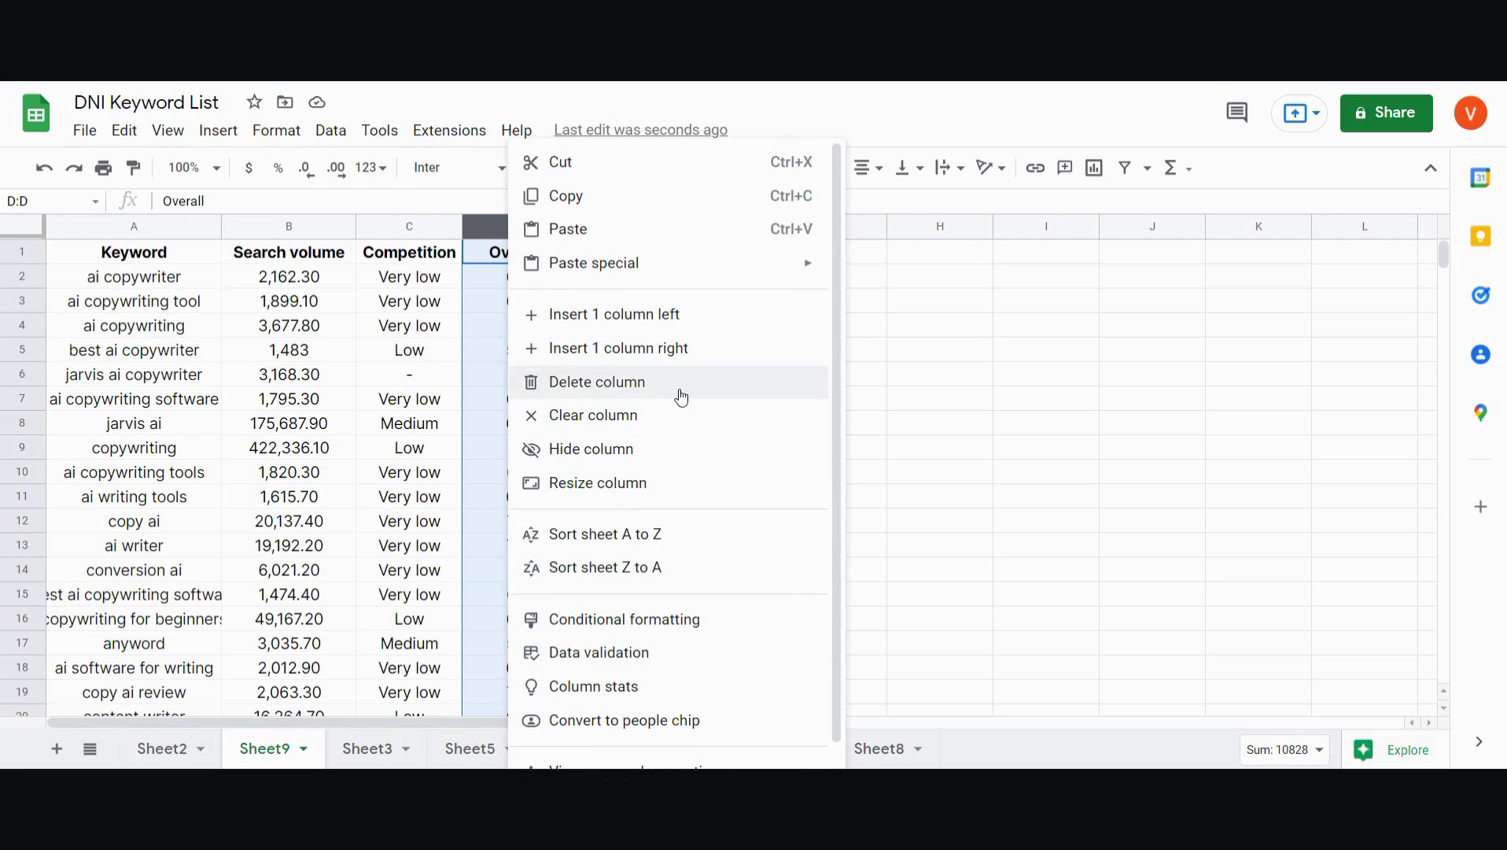
{"action": "left_click", "coordinate": [626, 567]}
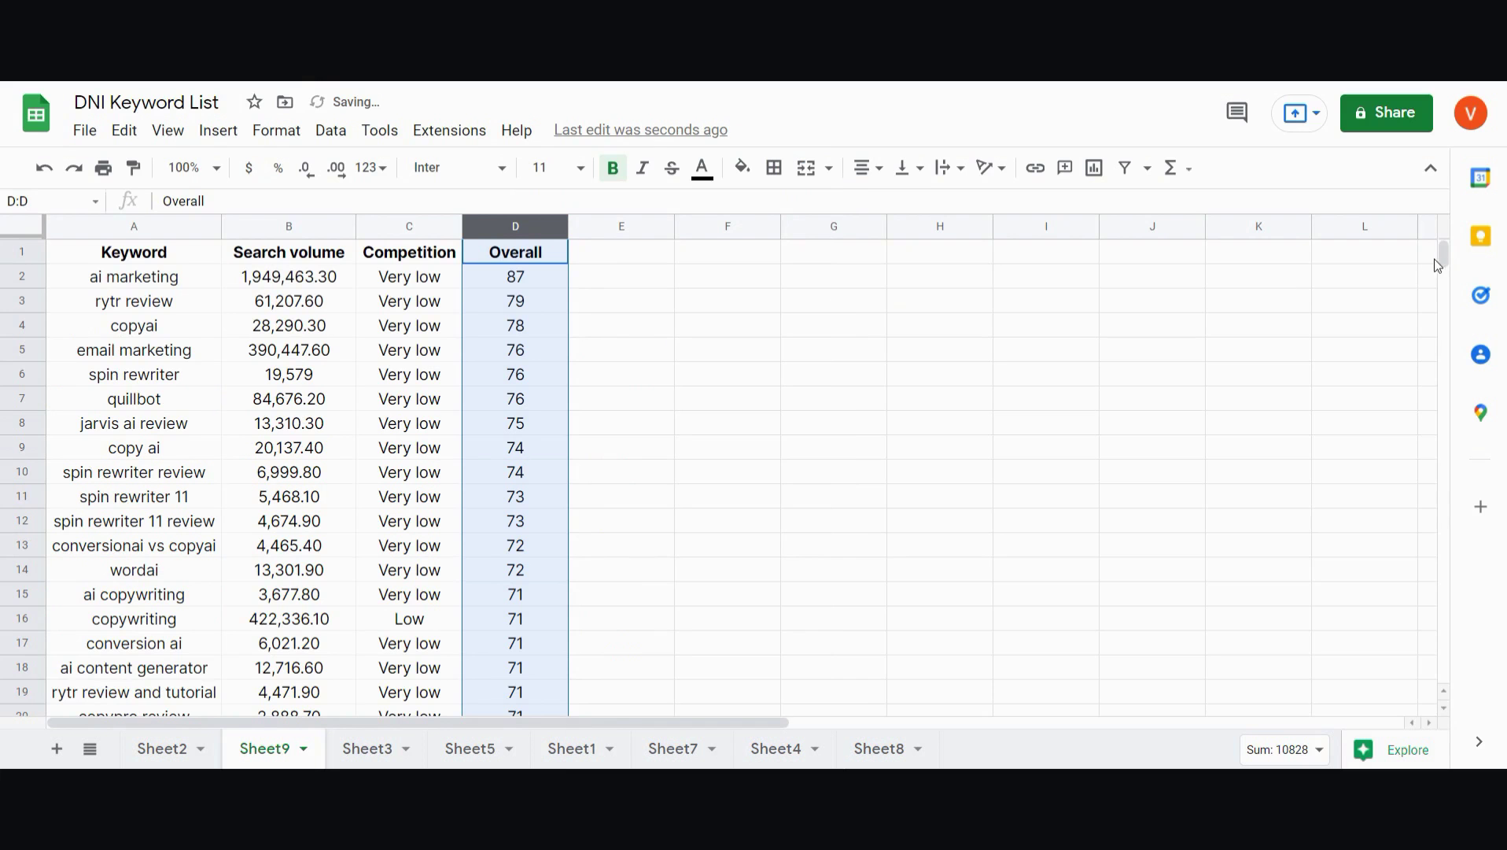
{"action": "scroll", "coordinate": [1448, 261], "scroll_direction": "down", "scroll_amount": 1}
{"action": "scroll", "coordinate": [1238, 262], "scroll_direction": "up", "scroll_amount": 1}
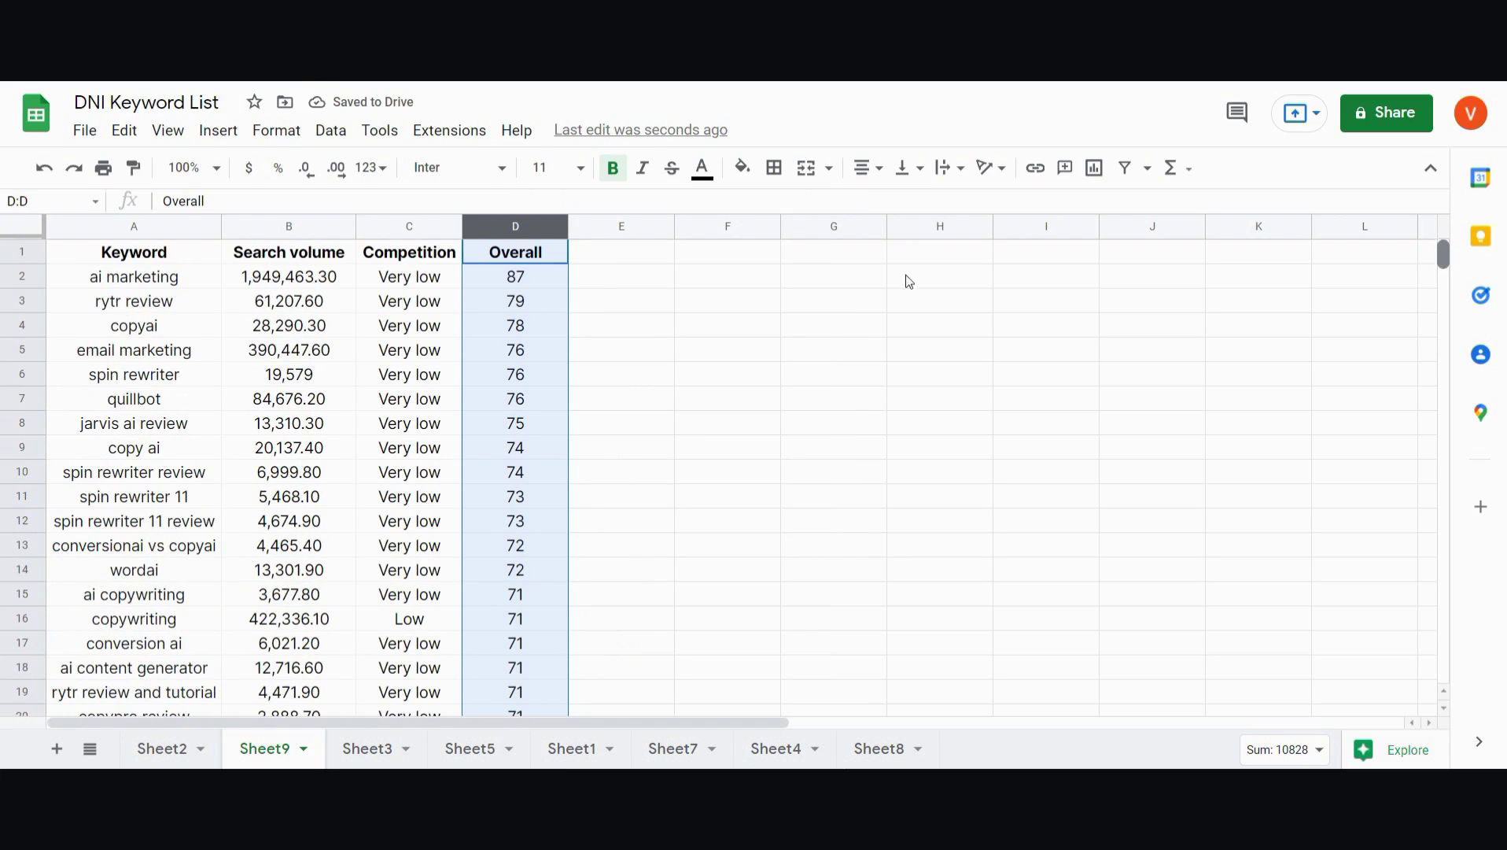
Clear the keyword entries with an overall score of 0 in cells A190:D200.
{"action": "left_click_drag", "start_coordinate": [1444, 256], "coordinate": [1451, 344]}
{"action": "left_click", "coordinate": [701, 349]}
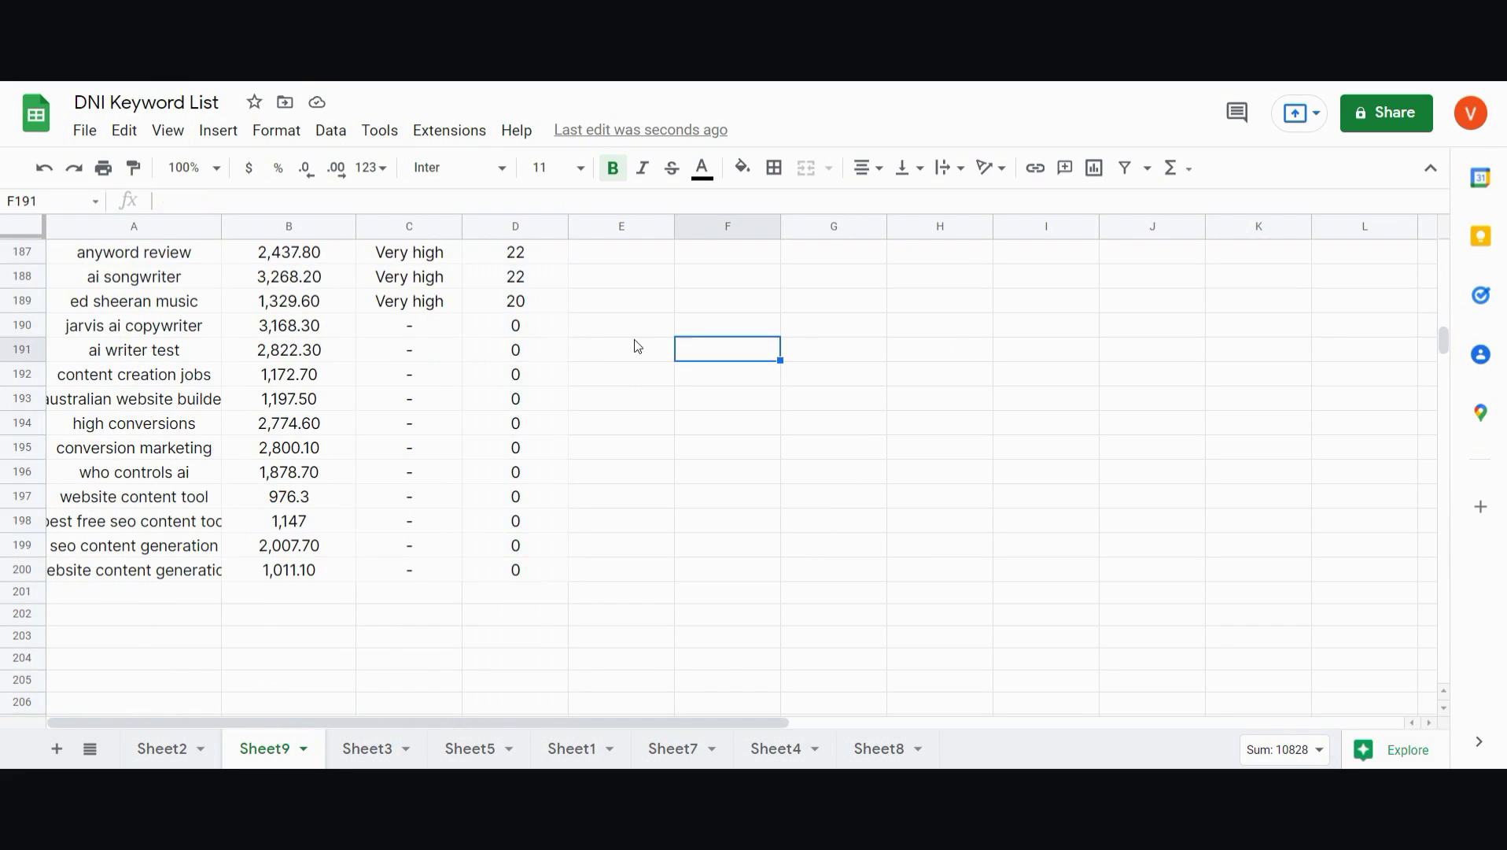
{"action": "left_click", "coordinate": [150, 331]}
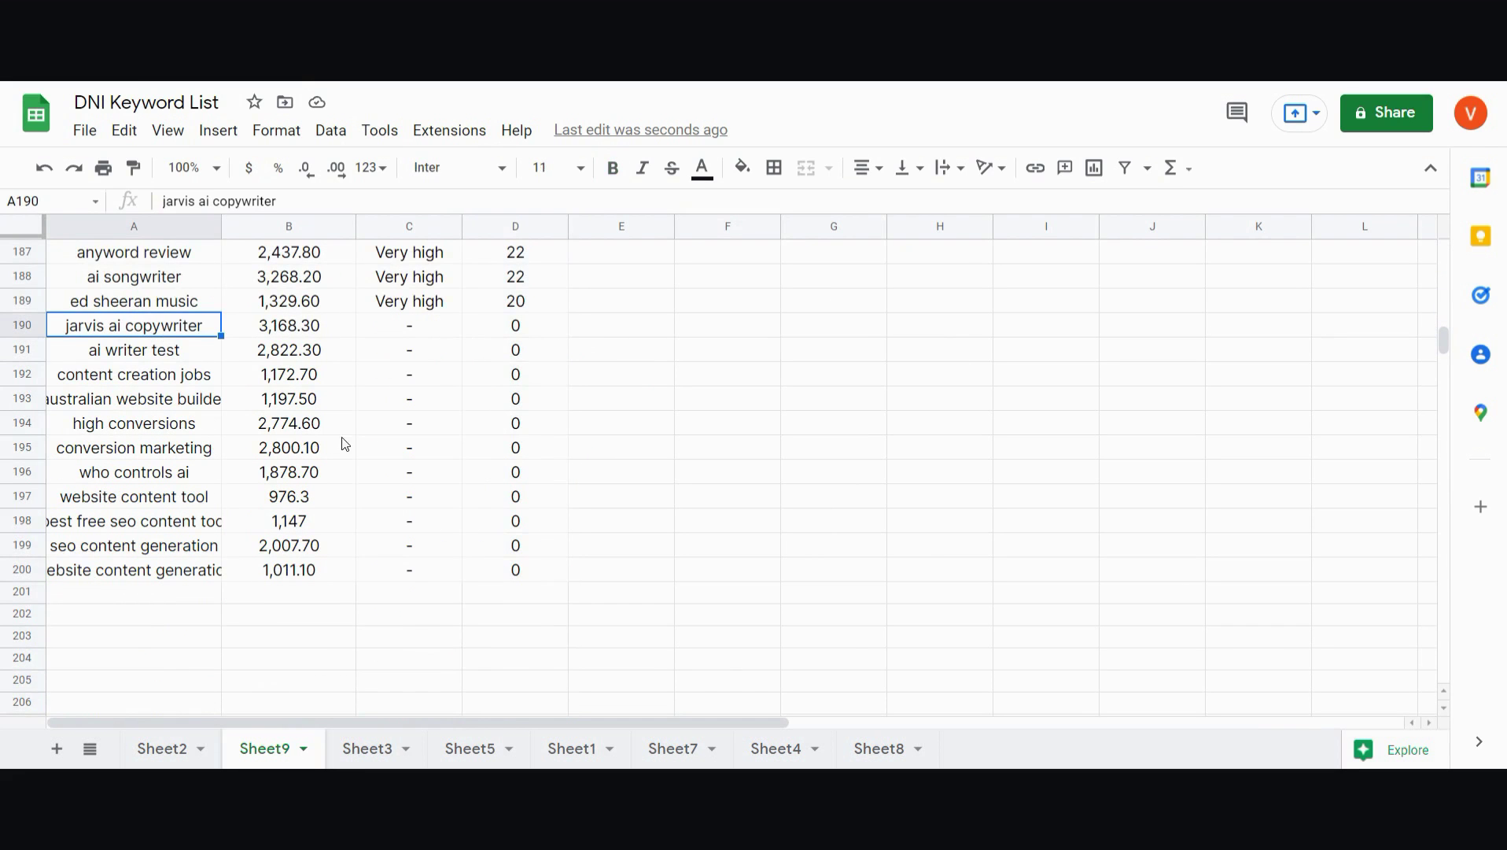
{"action": "left_click", "coordinate": [525, 328]}
{"action": "left_click", "coordinate": [526, 573]}
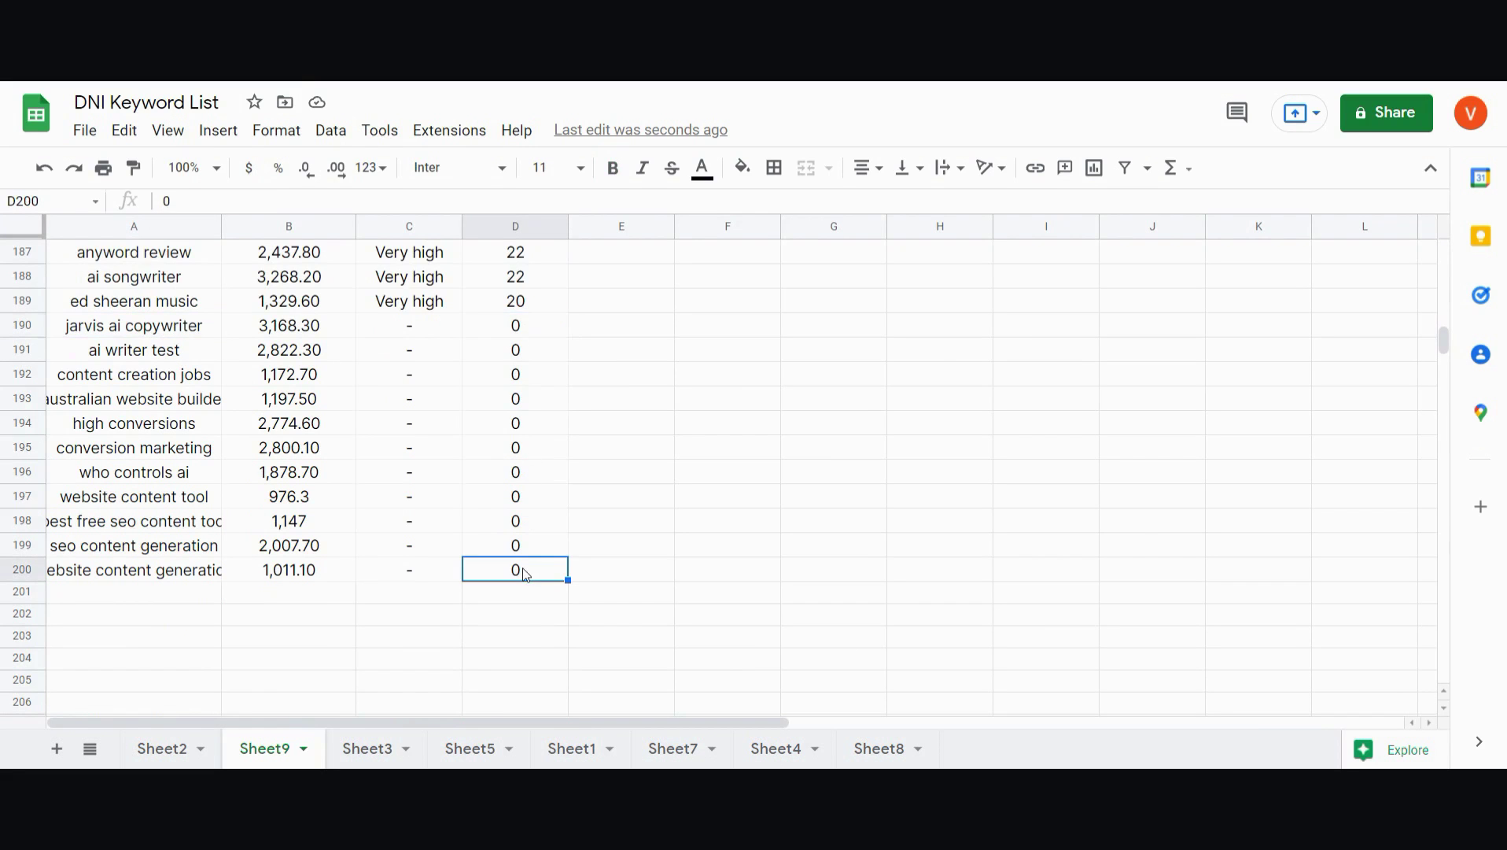
{"action": "left_click", "coordinate": [161, 331]}
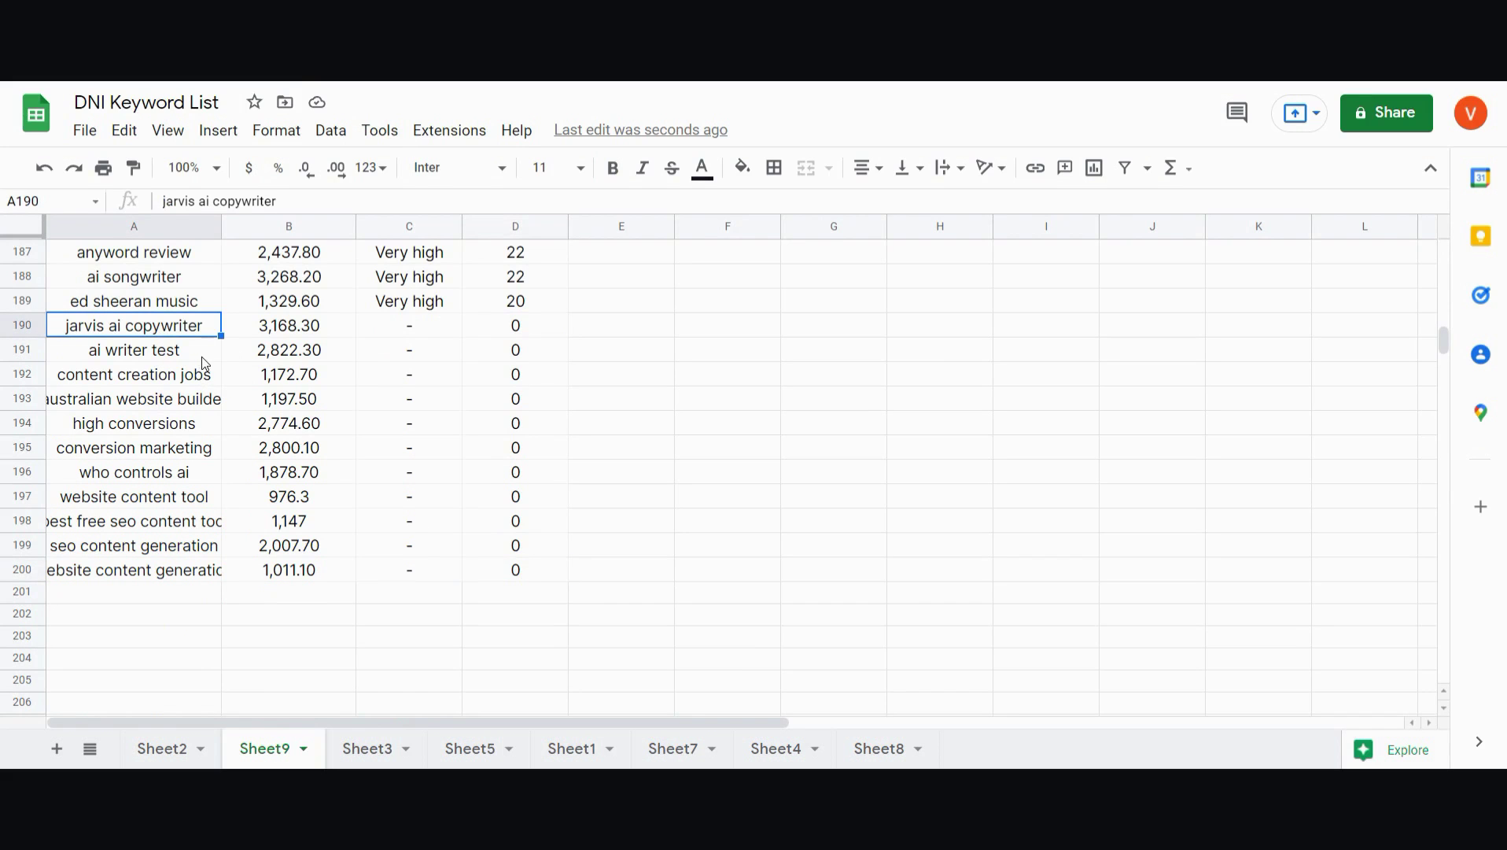
{"action": "left_click", "coordinate": [501, 573], "text": "shift"}
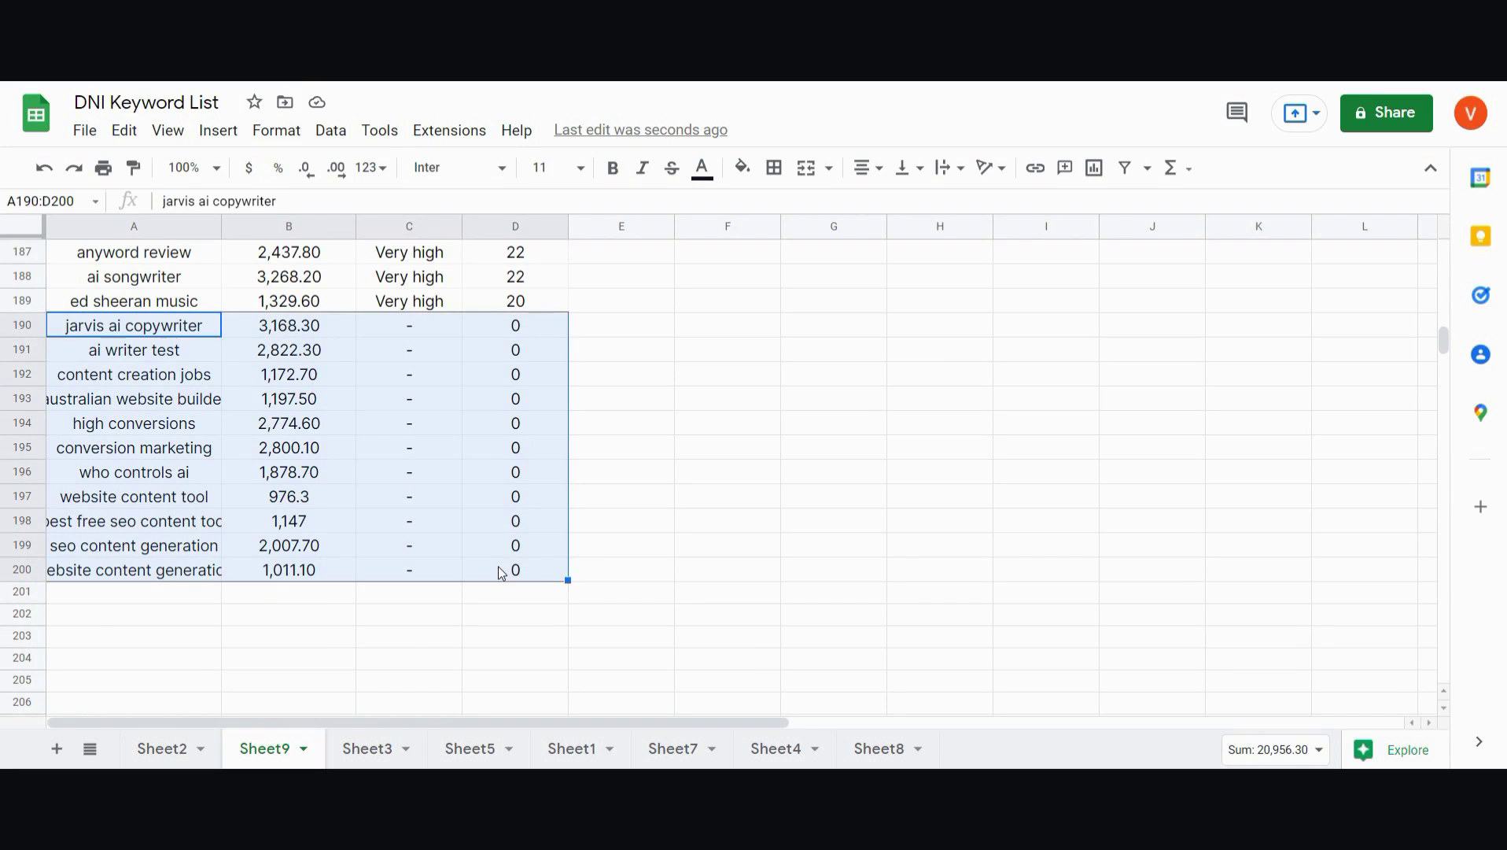
{"action": "key", "text": "Delete"}
Review the sorted keyword list from the highest overall scores down through the middle rows.
{"action": "scroll", "coordinate": [502, 572], "scroll_direction": "up", "scroll_amount": 20}
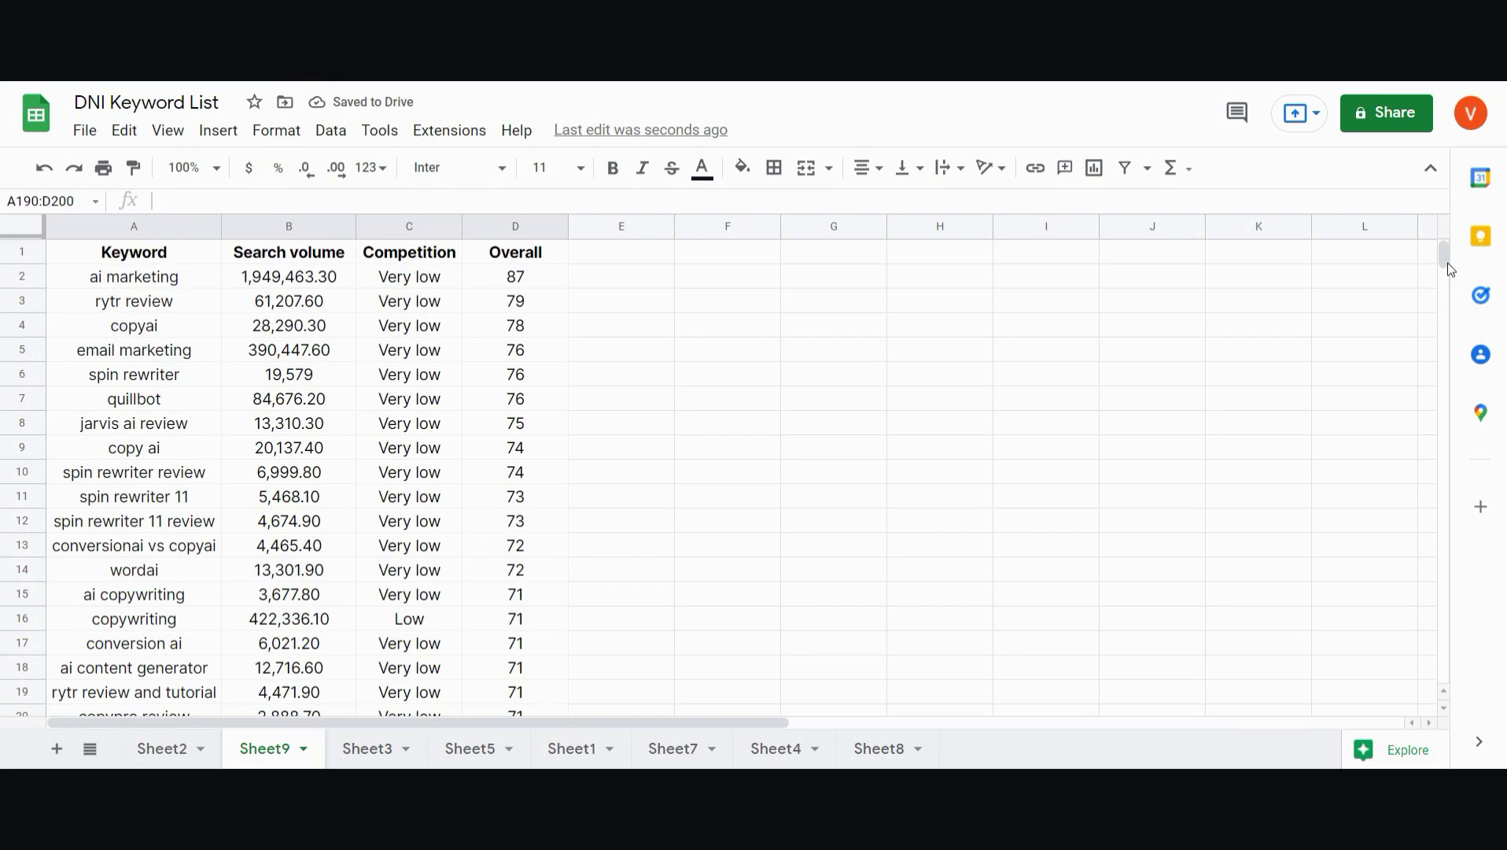
{"action": "left_click_drag", "start_coordinate": [1448, 265], "coordinate": [1446, 261]}
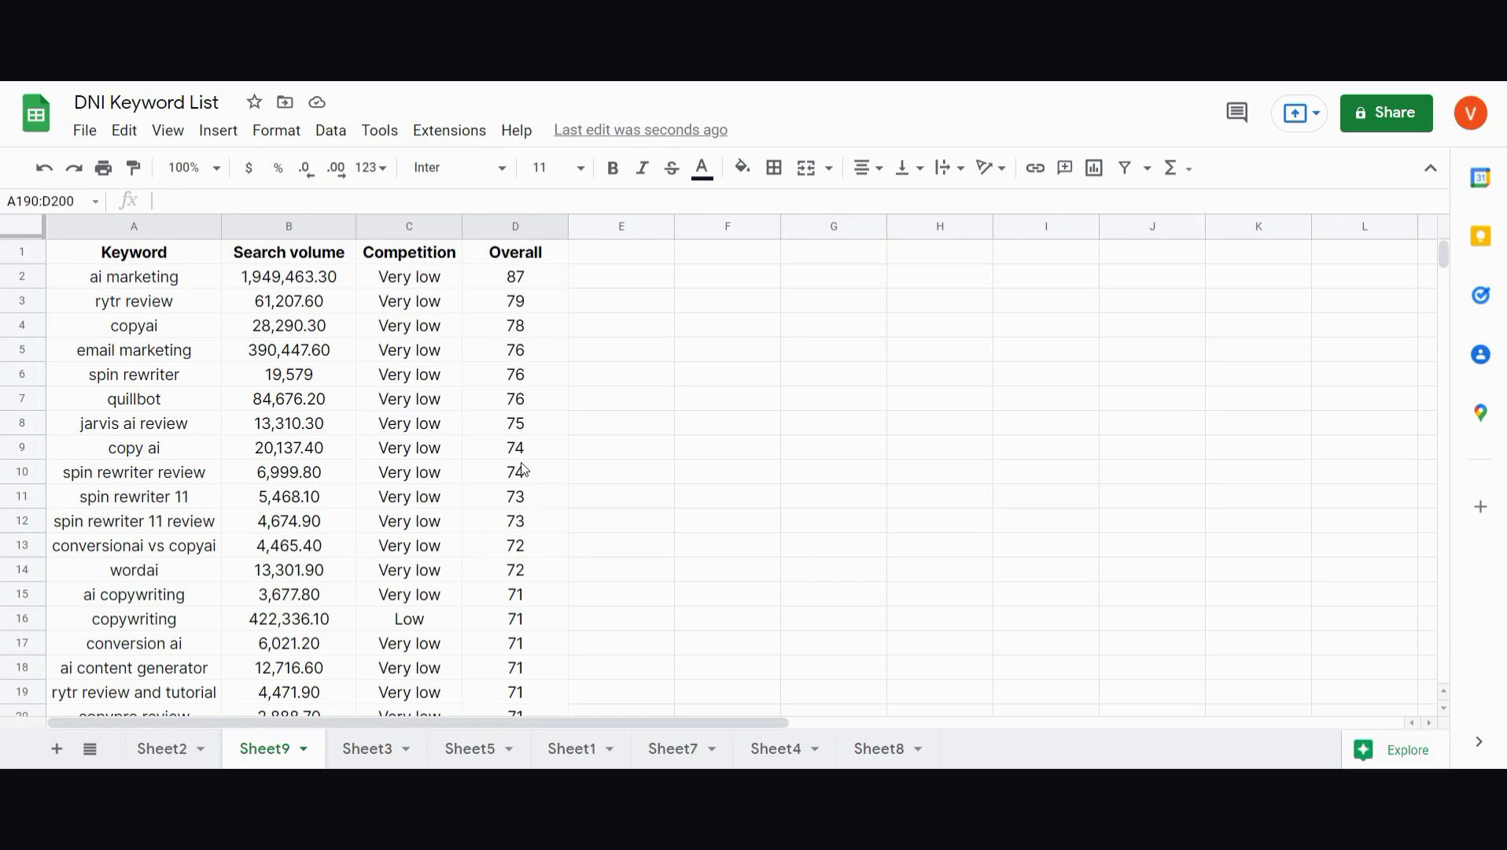
{"action": "left_click_drag", "start_coordinate": [1444, 254], "coordinate": [1445, 294]}
{"action": "left_click", "coordinate": [200, 603]}
{"action": "left_click", "coordinate": [536, 605]}
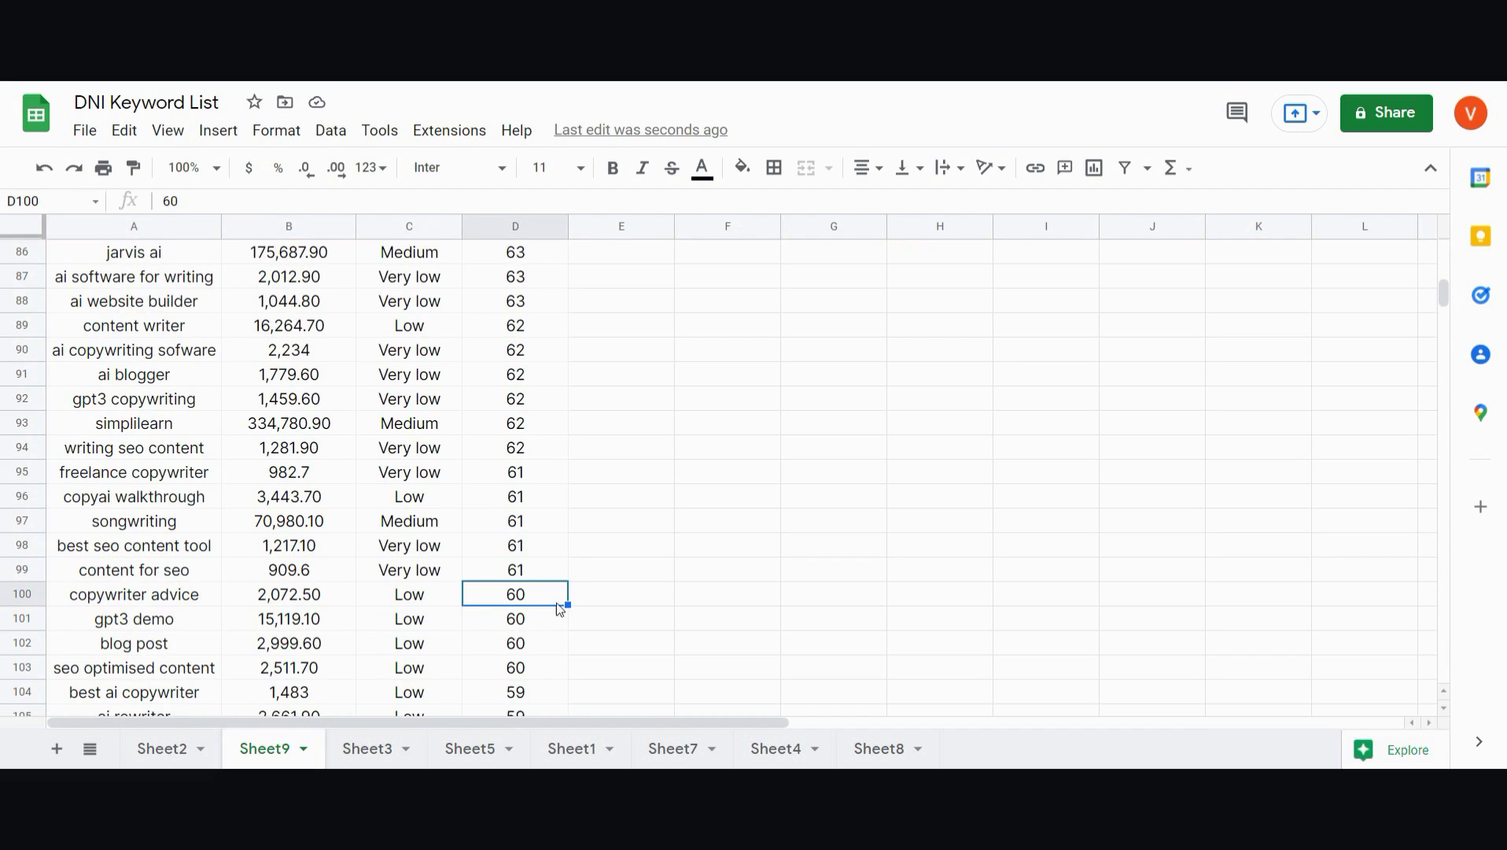
{"action": "left_click_drag", "start_coordinate": [1446, 298], "coordinate": [1441, 316]}
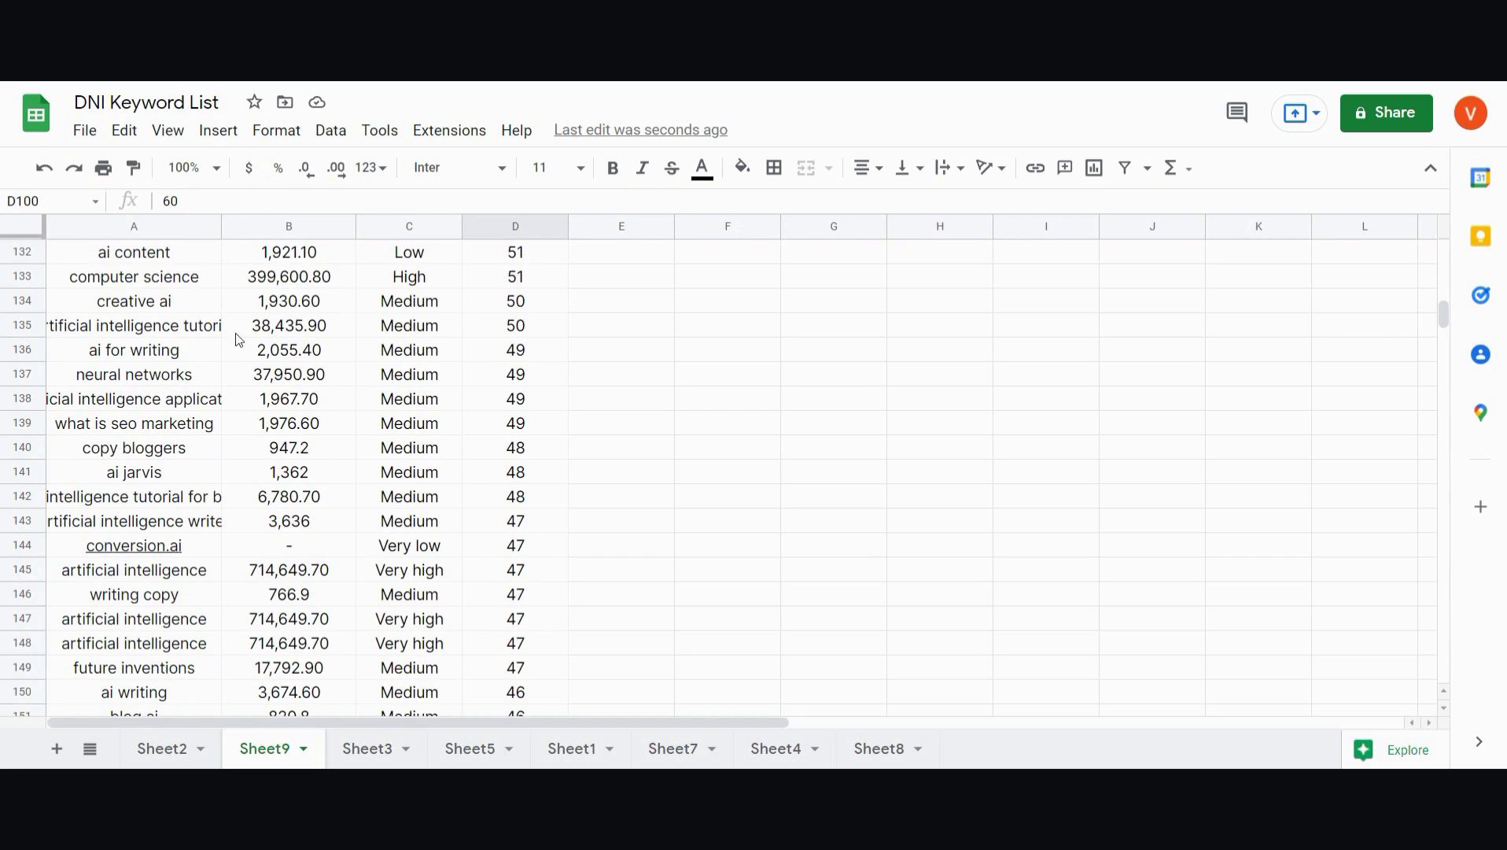
{"action": "left_click", "coordinate": [203, 335]}
{"action": "scroll", "coordinate": [866, 370], "scroll_direction": "up", "scroll_amount": 20}
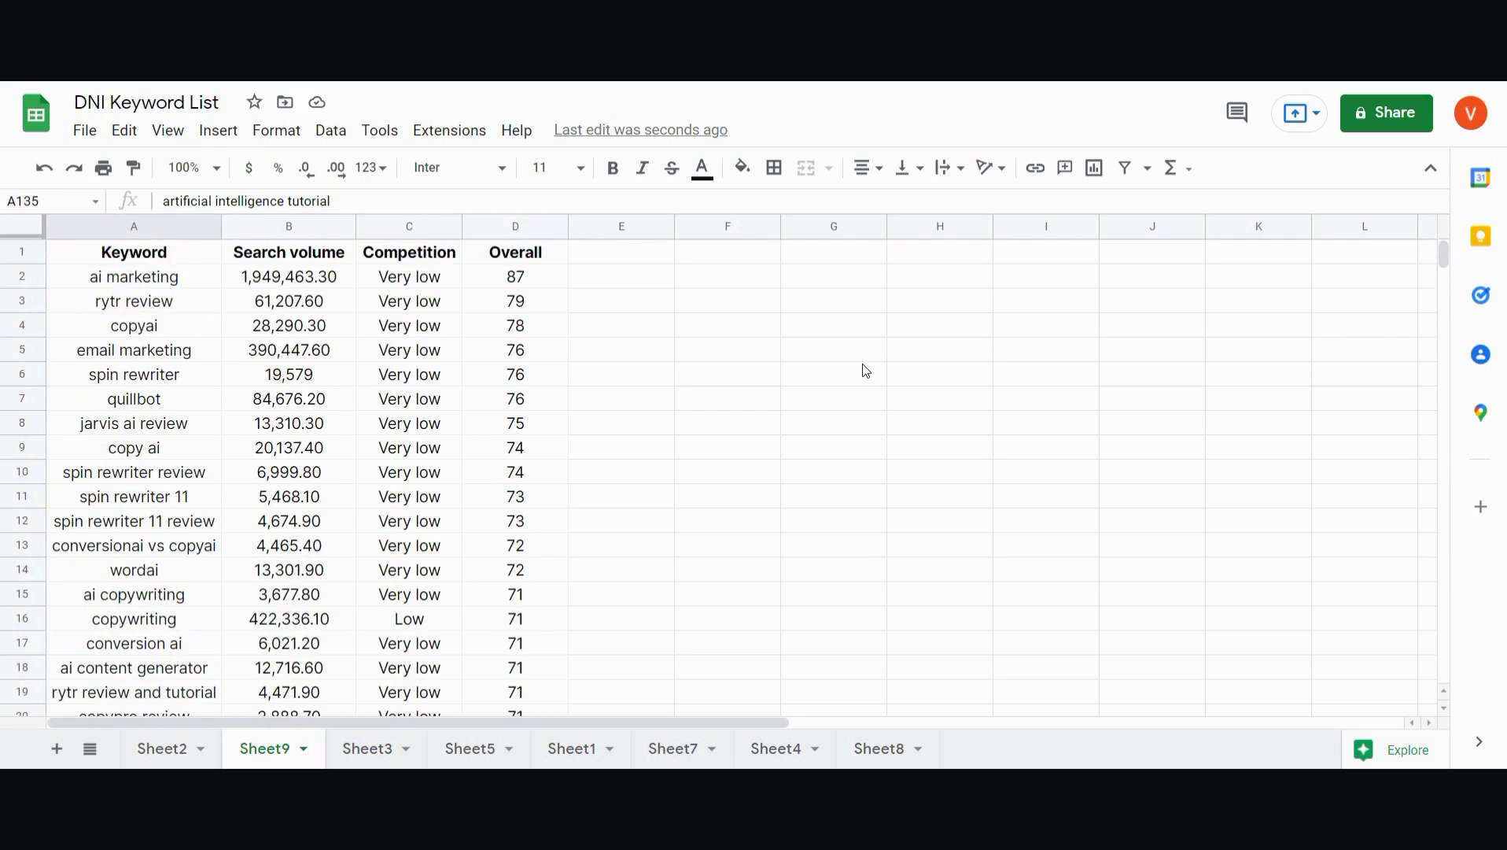
Delete the row of the irrelevant keyword "ed sheeran music" at the end of the list.
{"action": "scroll", "coordinate": [866, 370], "scroll_direction": "down", "scroll_amount": 20}
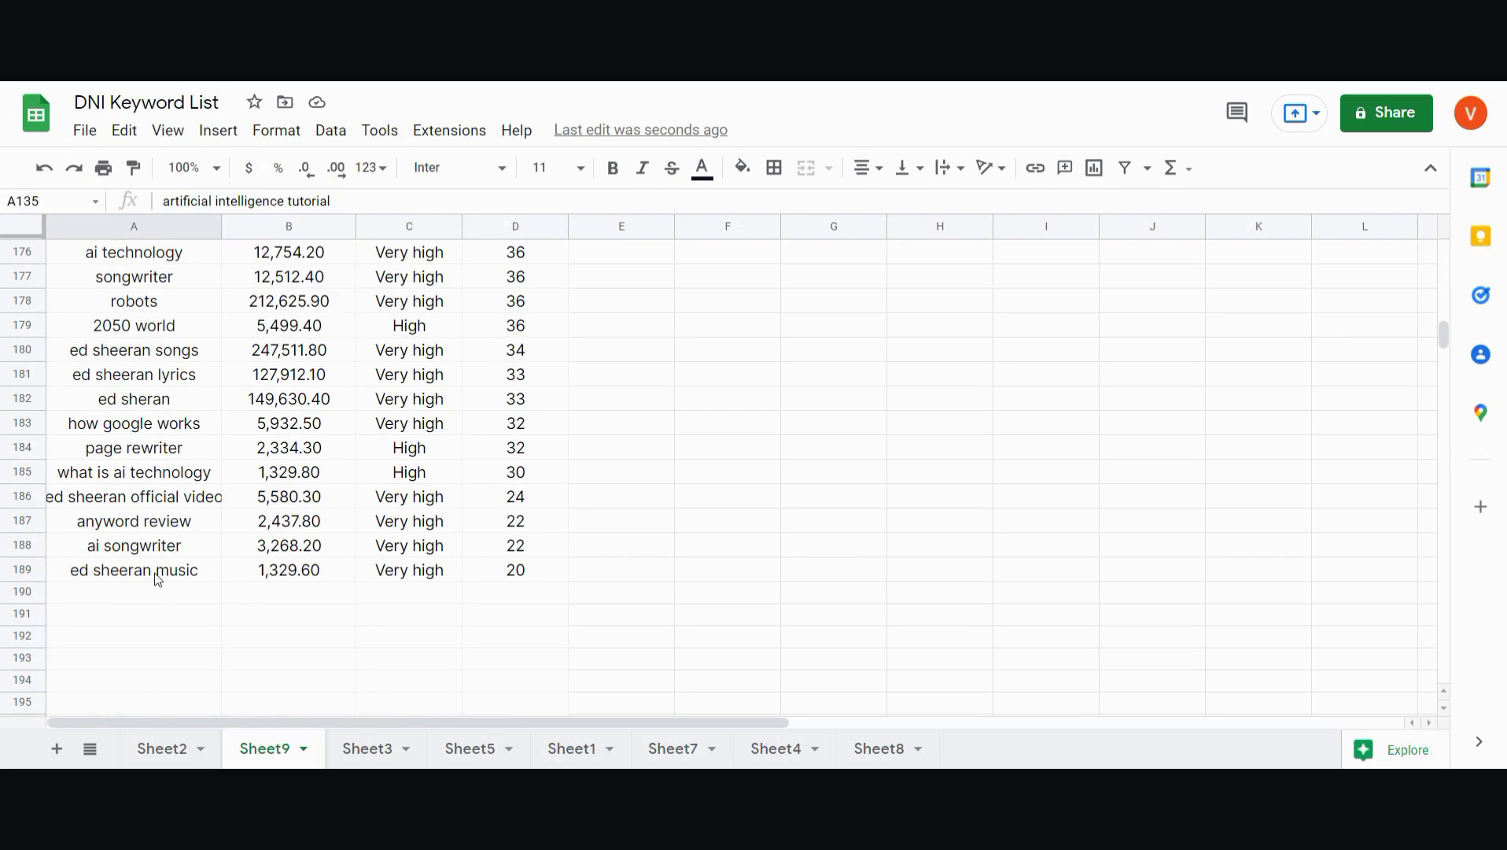
{"action": "left_click", "coordinate": [150, 574]}
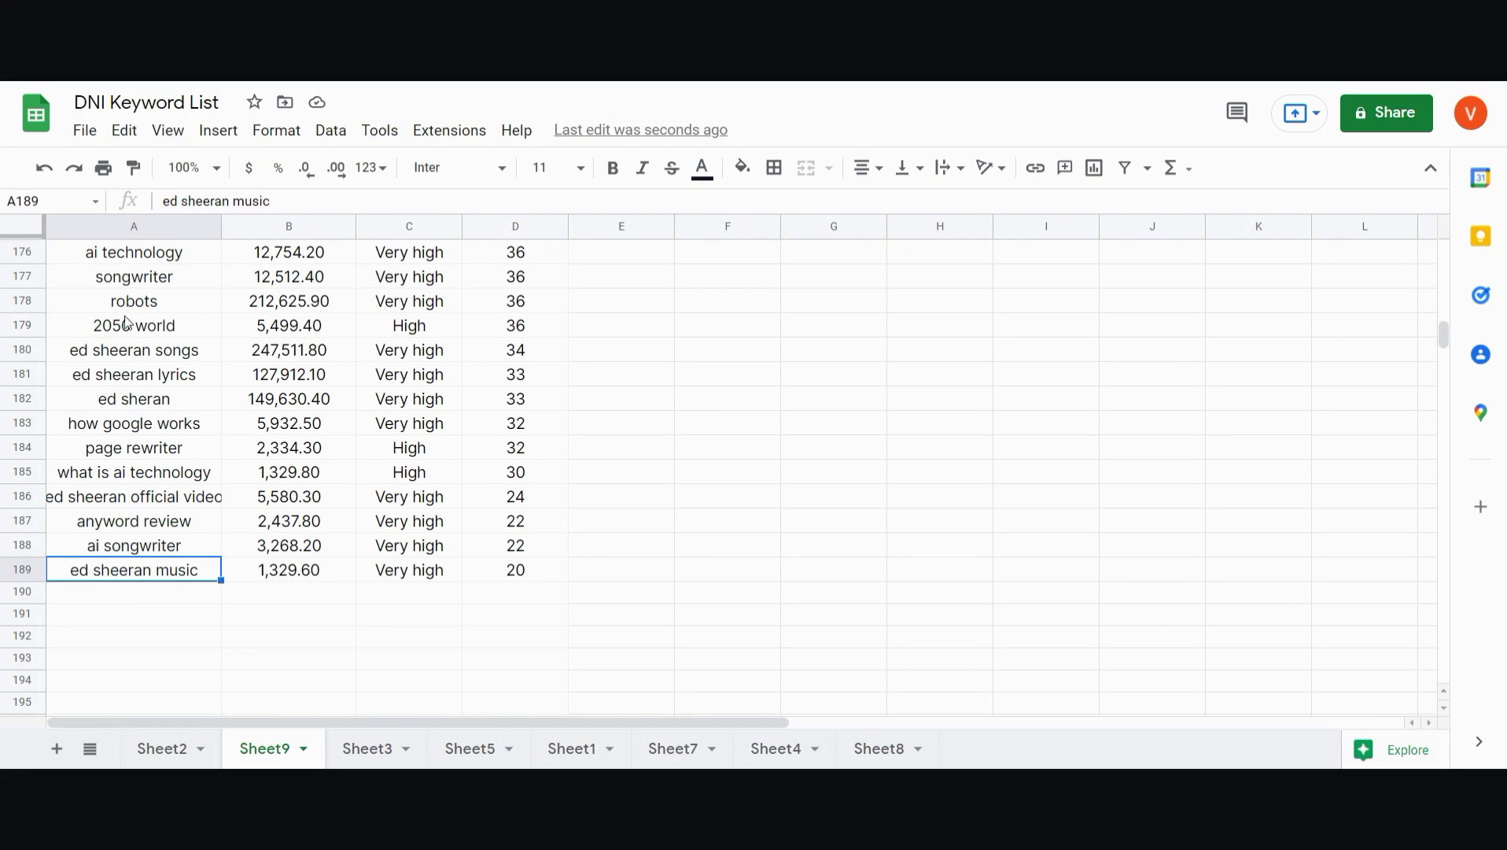
{"action": "left_click", "coordinate": [138, 612]}
{"action": "left_click", "coordinate": [122, 576]}
{"action": "right_click", "coordinate": [122, 578]}
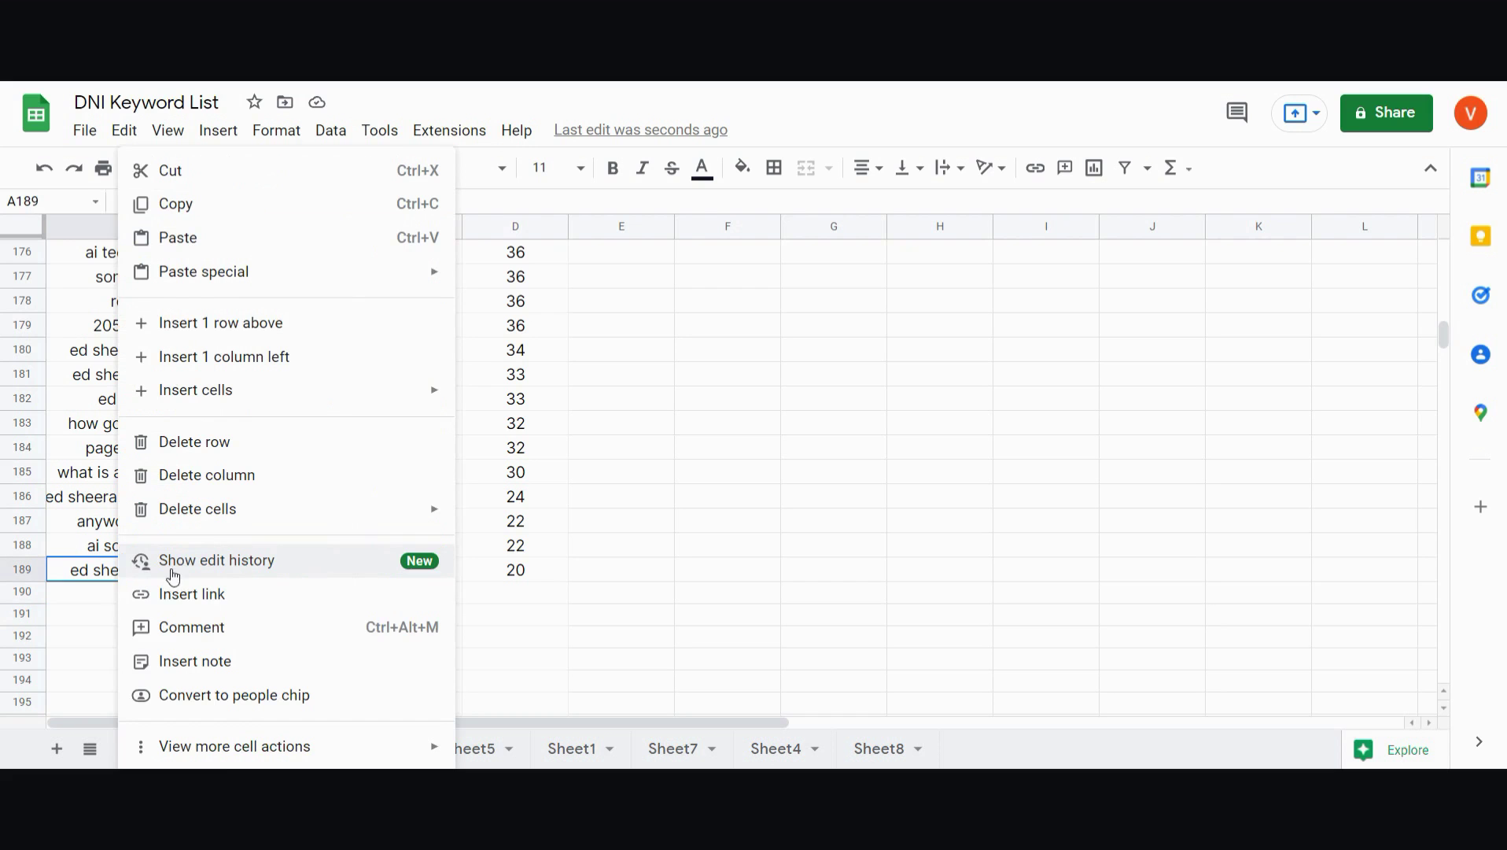
{"action": "left_click", "coordinate": [229, 442]}
Delete the row containing the keyword "ed sheeran official video".
{"action": "left_click", "coordinate": [124, 531]}
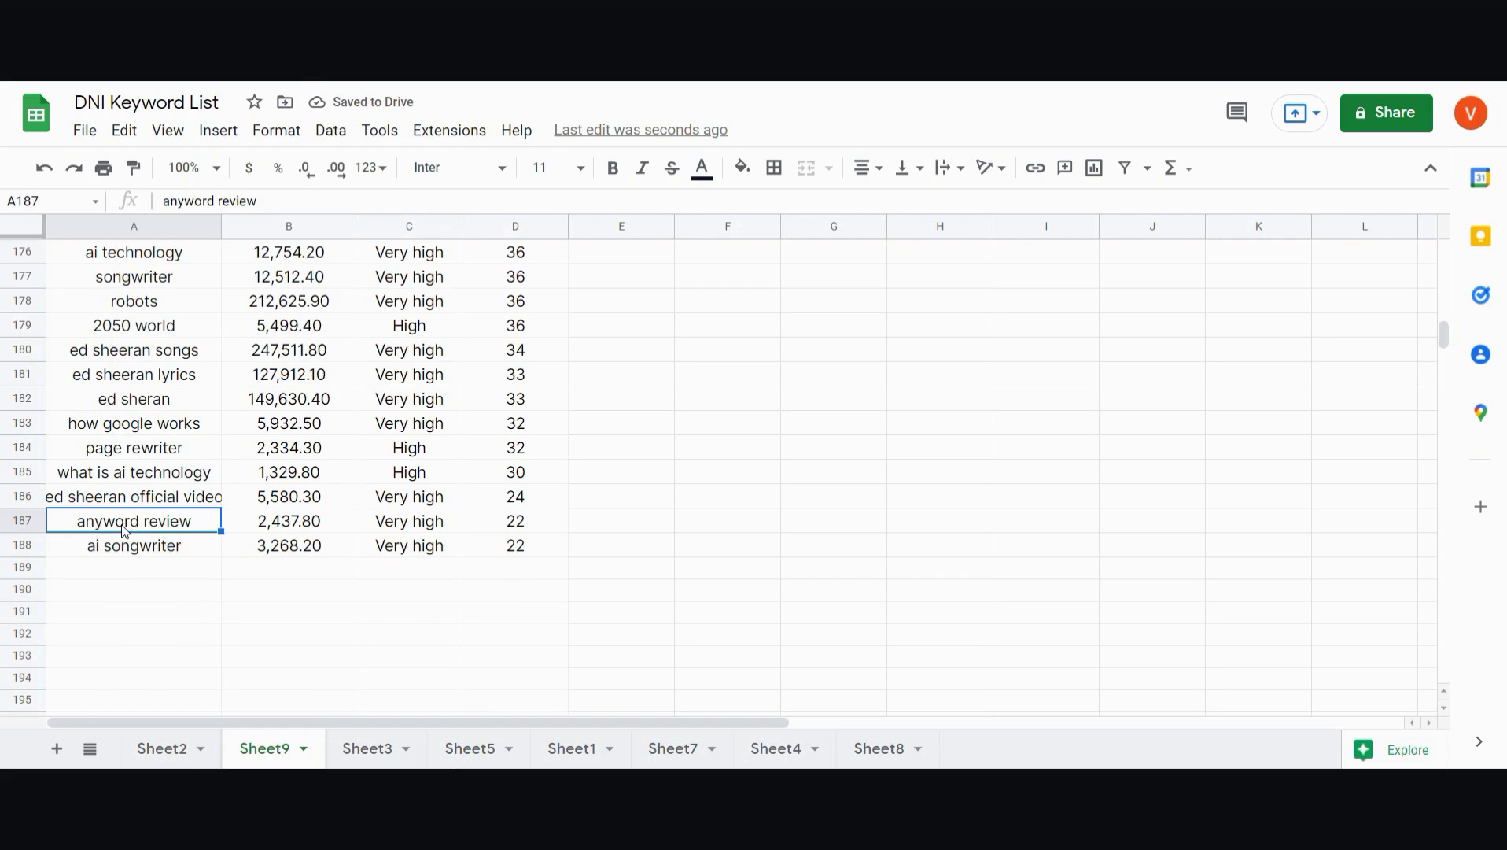
{"action": "left_click", "coordinate": [117, 502]}
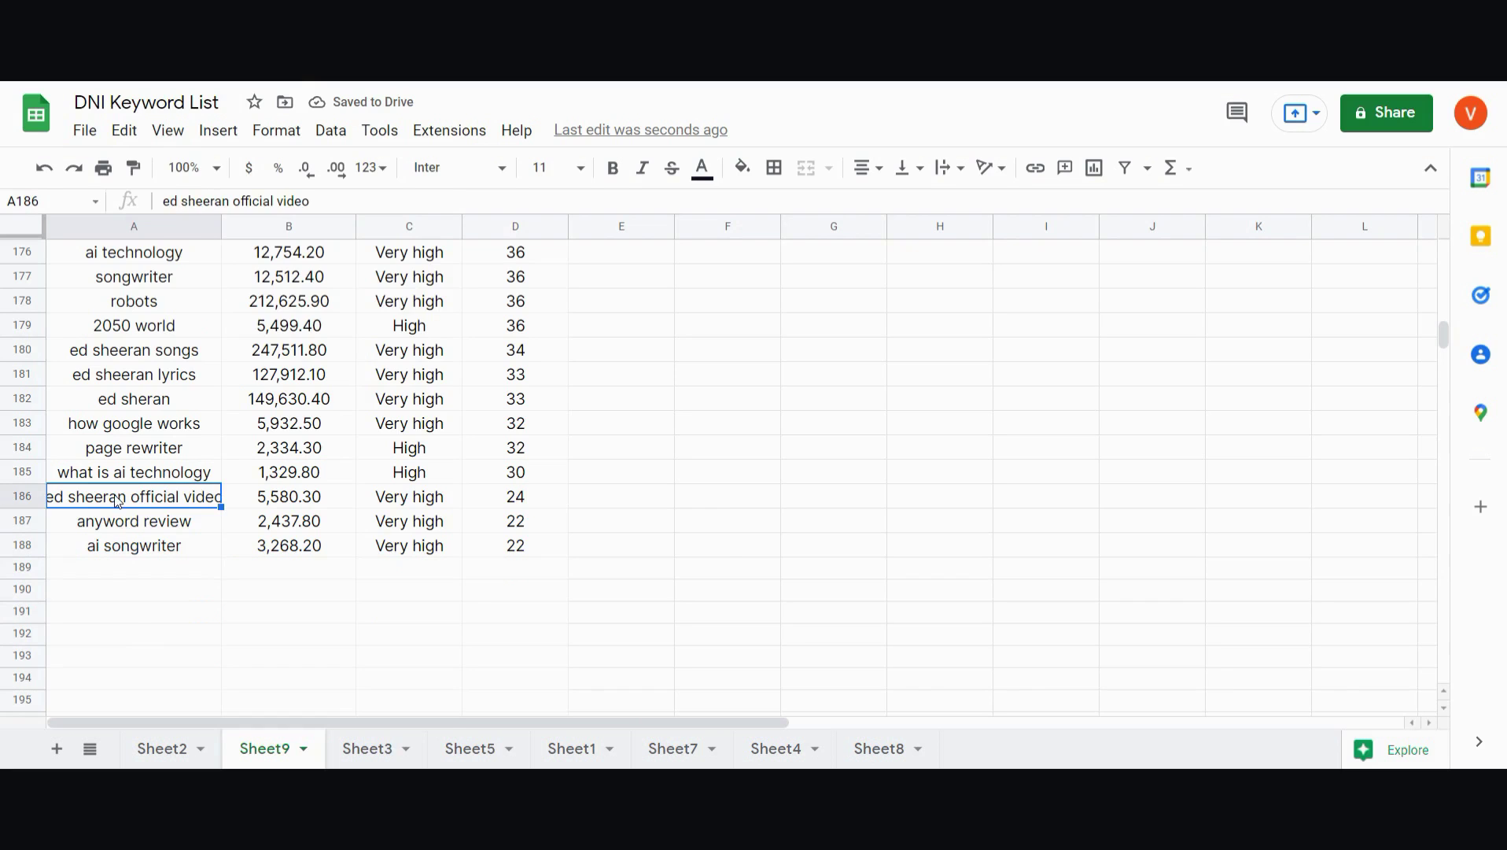
{"action": "right_click", "coordinate": [117, 502]}
{"action": "left_click", "coordinate": [197, 449]}
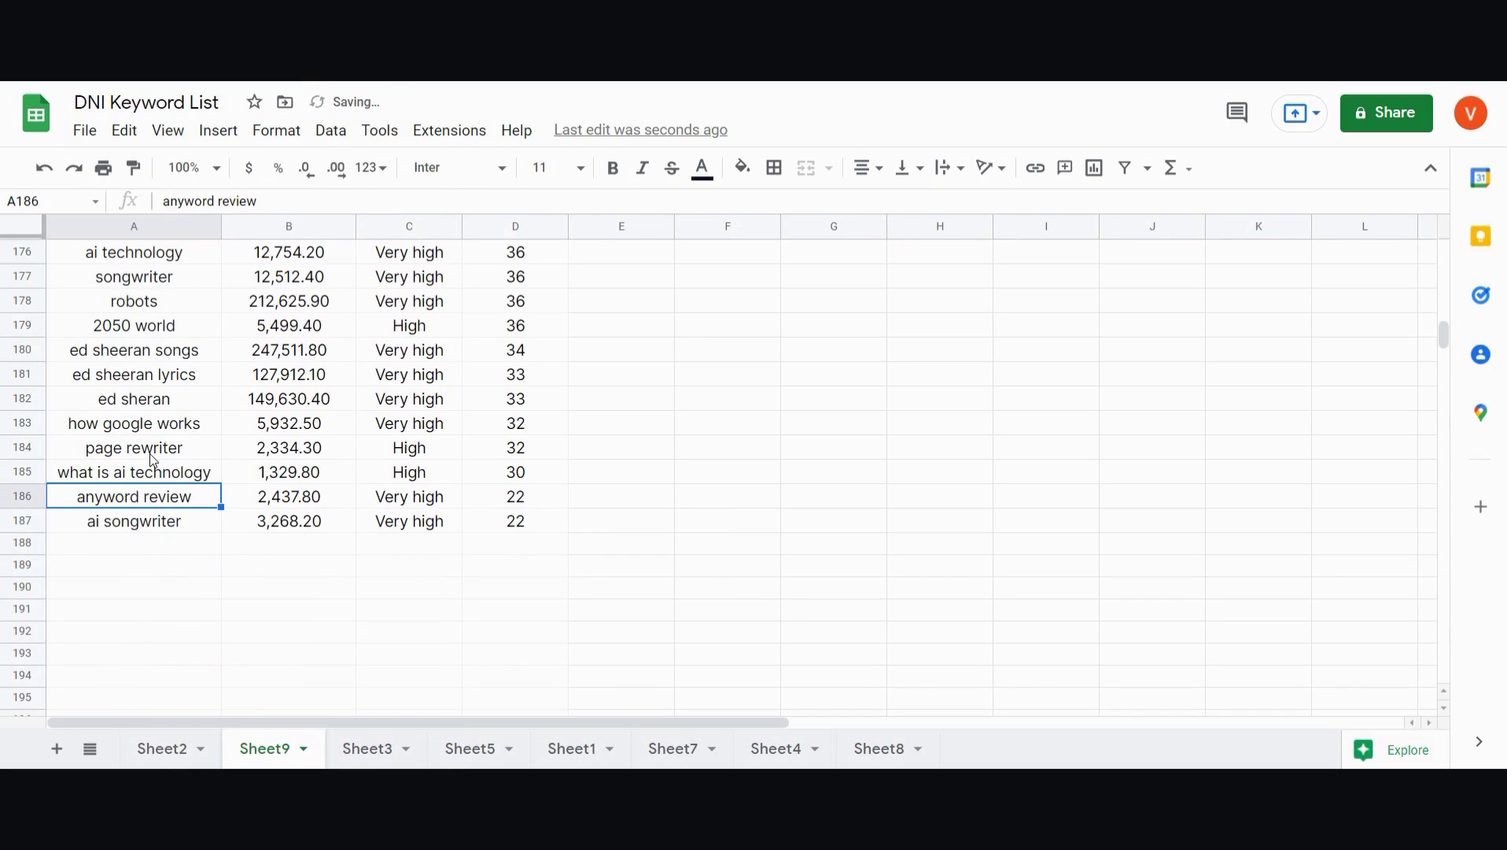
Delete rows 180 - 181 containing the keywords "ed sheeran songs" and "ed sheeran lyrics".
{"action": "left_click", "coordinate": [143, 376]}
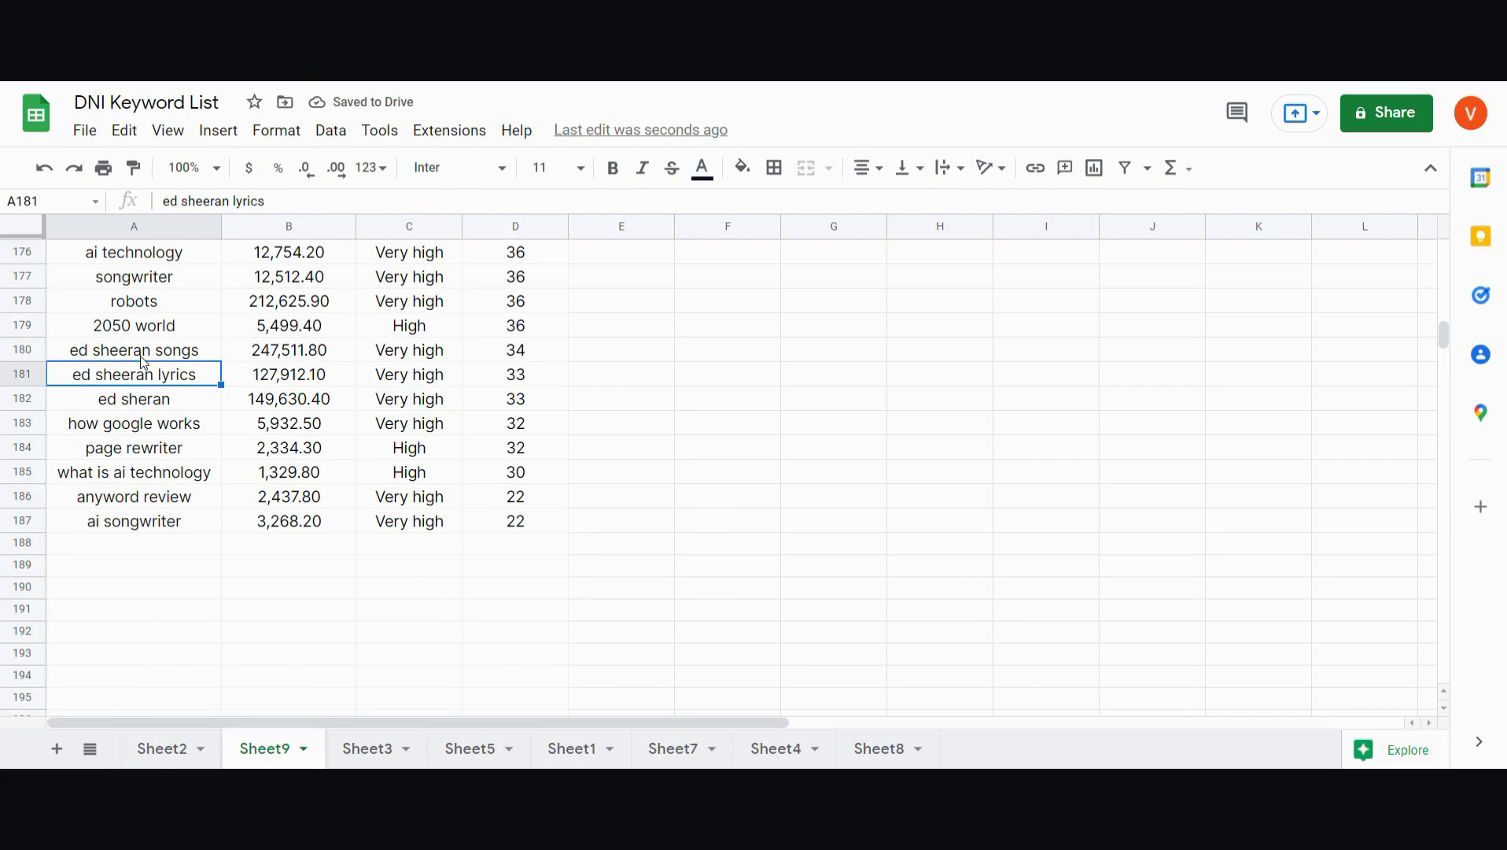
{"action": "left_click", "coordinate": [141, 358], "text": "shift"}
{"action": "right_click", "coordinate": [140, 355]}
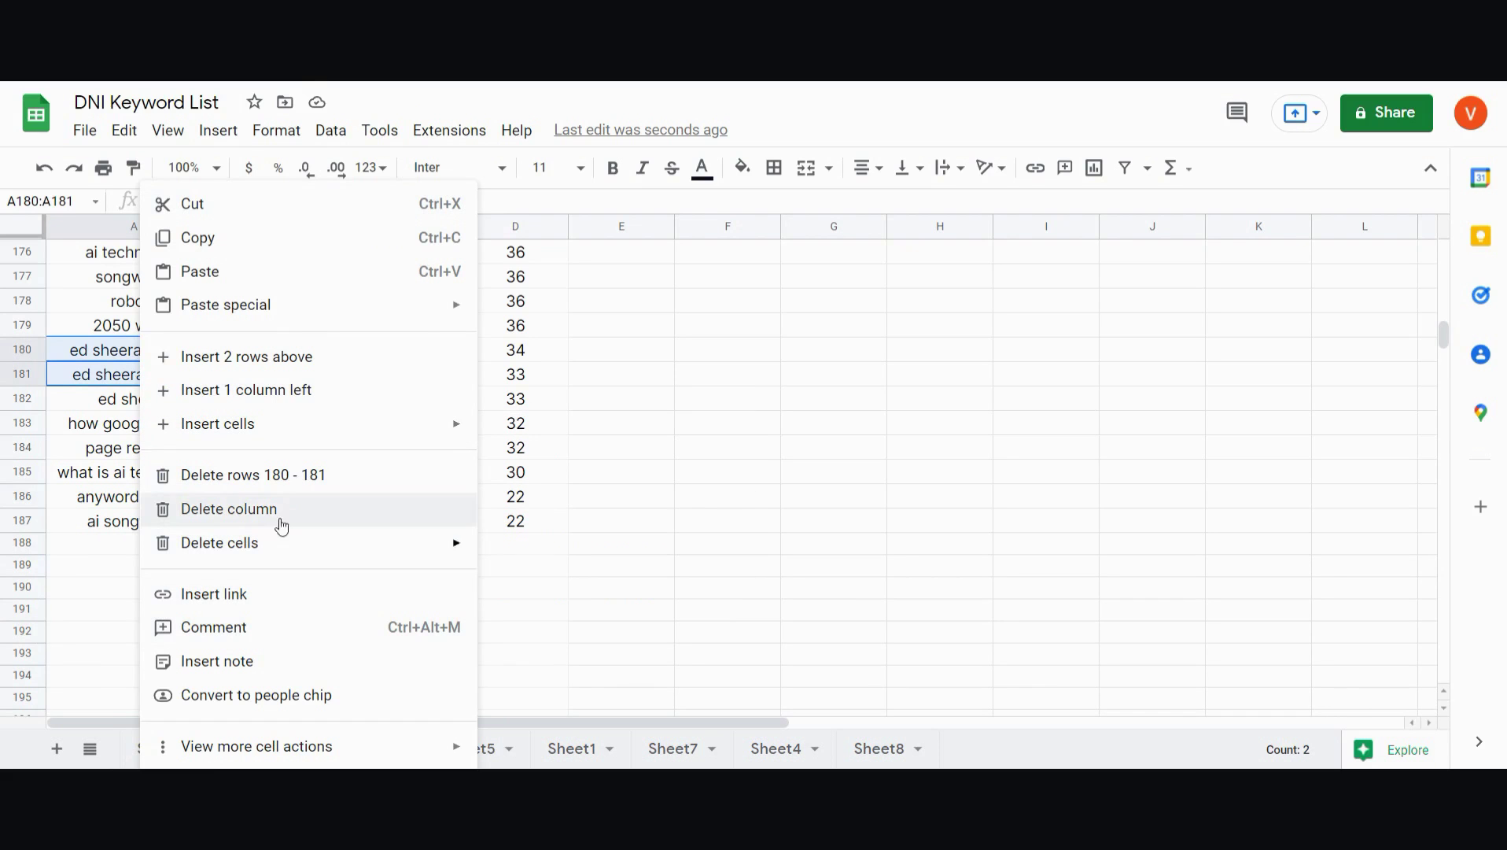
{"action": "mouse_move", "coordinate": [268, 538]}
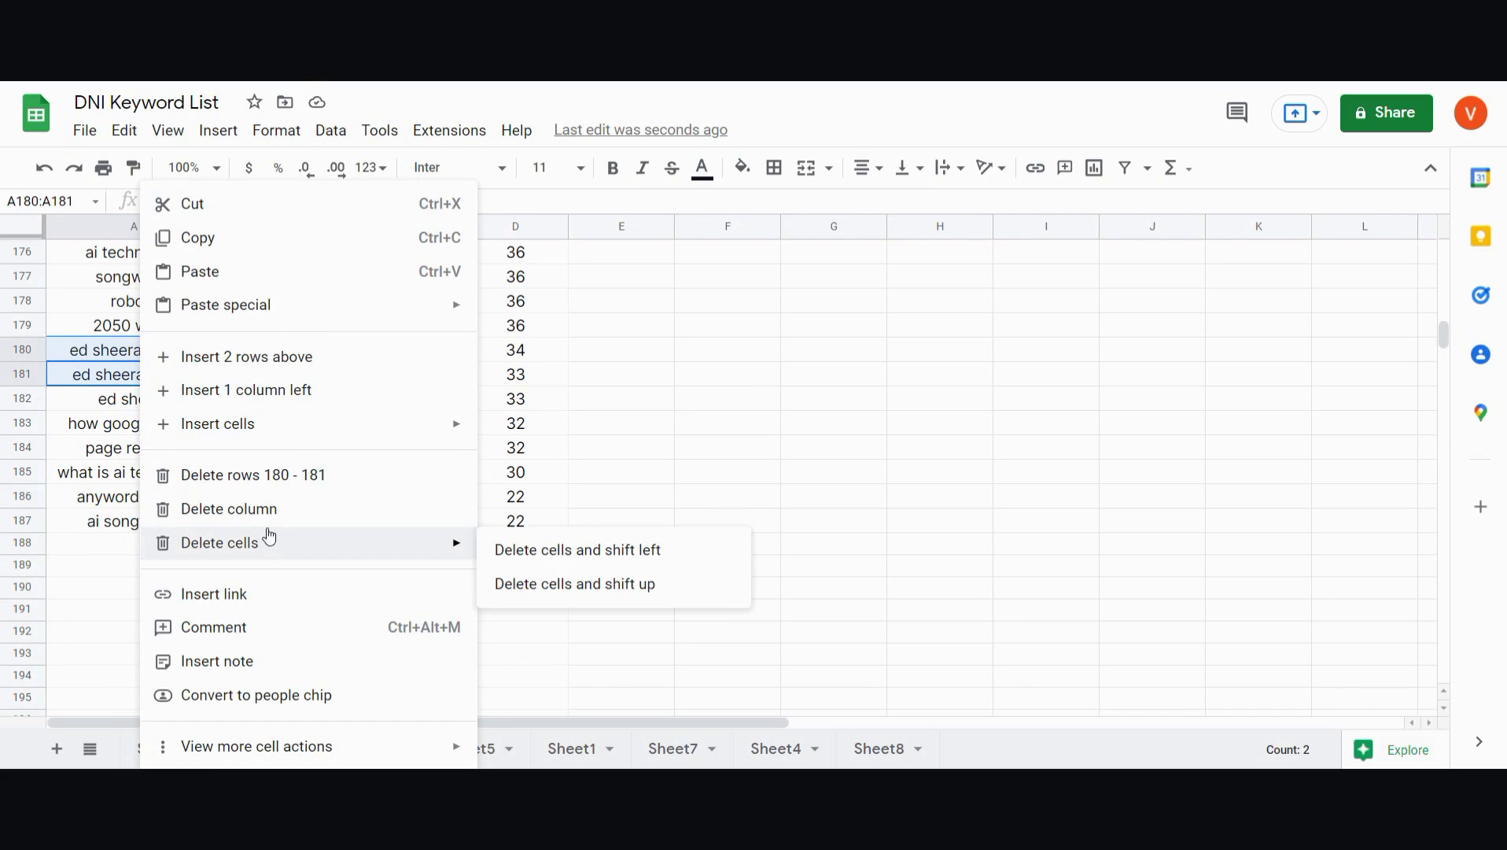
{"action": "left_click", "coordinate": [320, 479]}
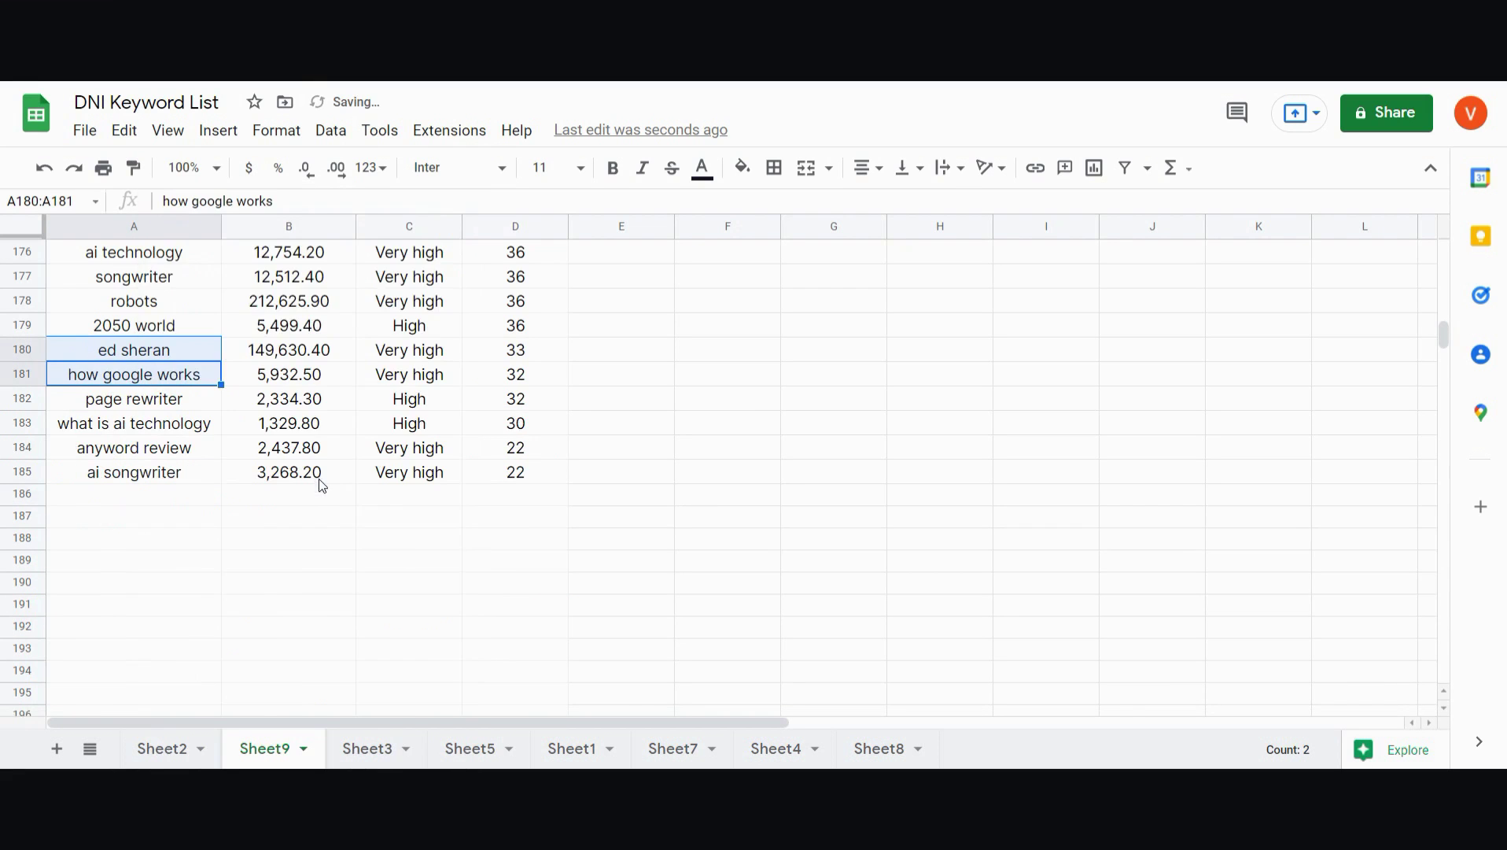
Copy the keyword "ai marketing" from cell A2, switch to YouTube and search for it.
{"action": "scroll", "coordinate": [386, 496], "scroll_direction": "up", "scroll_amount": 10}
{"action": "scroll", "coordinate": [441, 504], "scroll_direction": "up", "scroll_amount": 20}
{"action": "scroll", "coordinate": [639, 504], "scroll_direction": "up", "scroll_amount": 12}
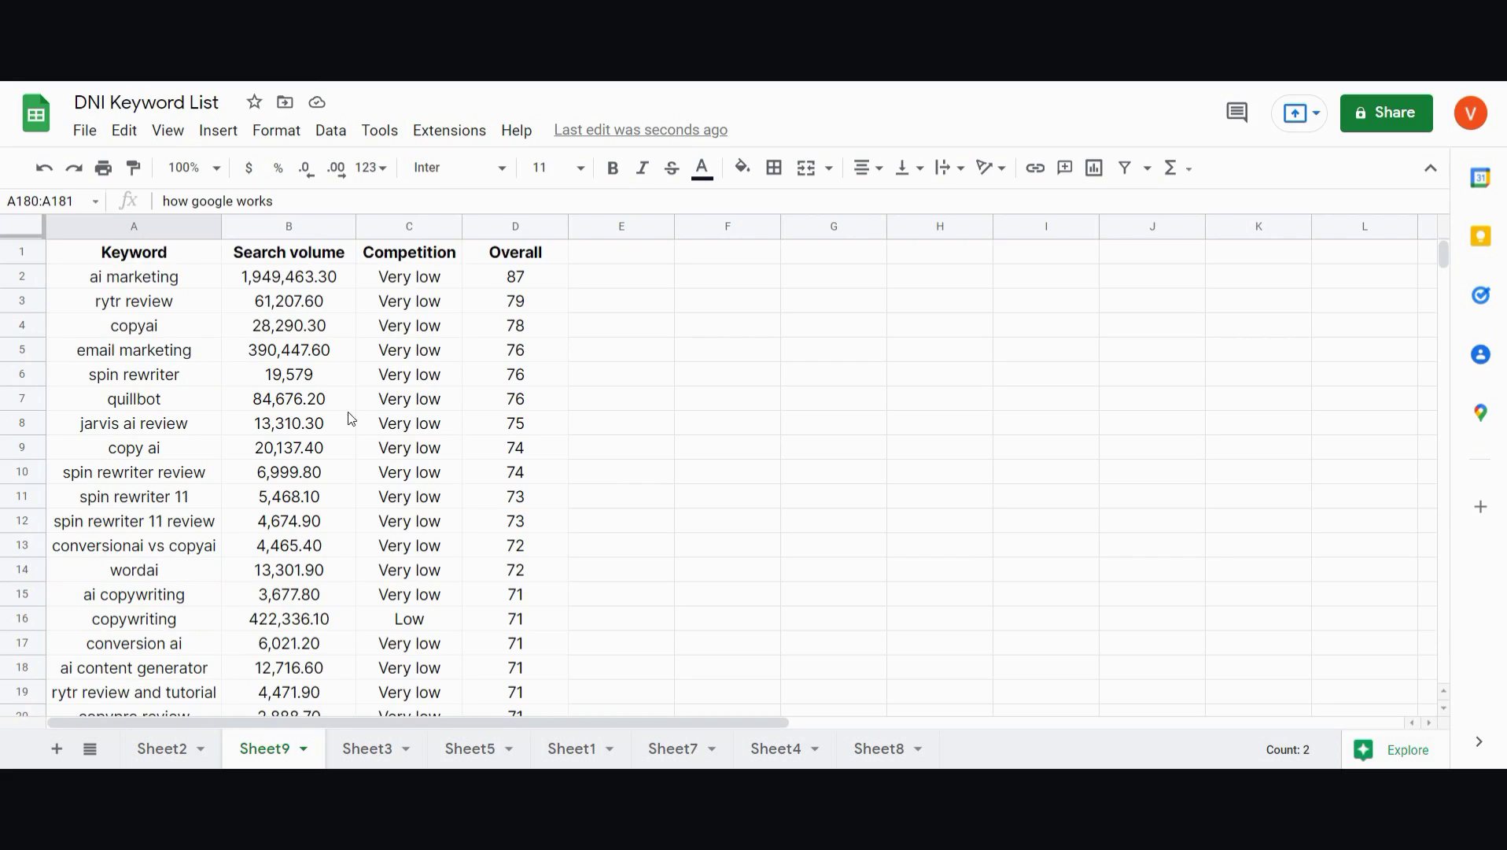
{"action": "left_click", "coordinate": [171, 282]}
{"action": "double_click", "coordinate": [171, 281]}
{"action": "key", "text": "ctrl+c"}
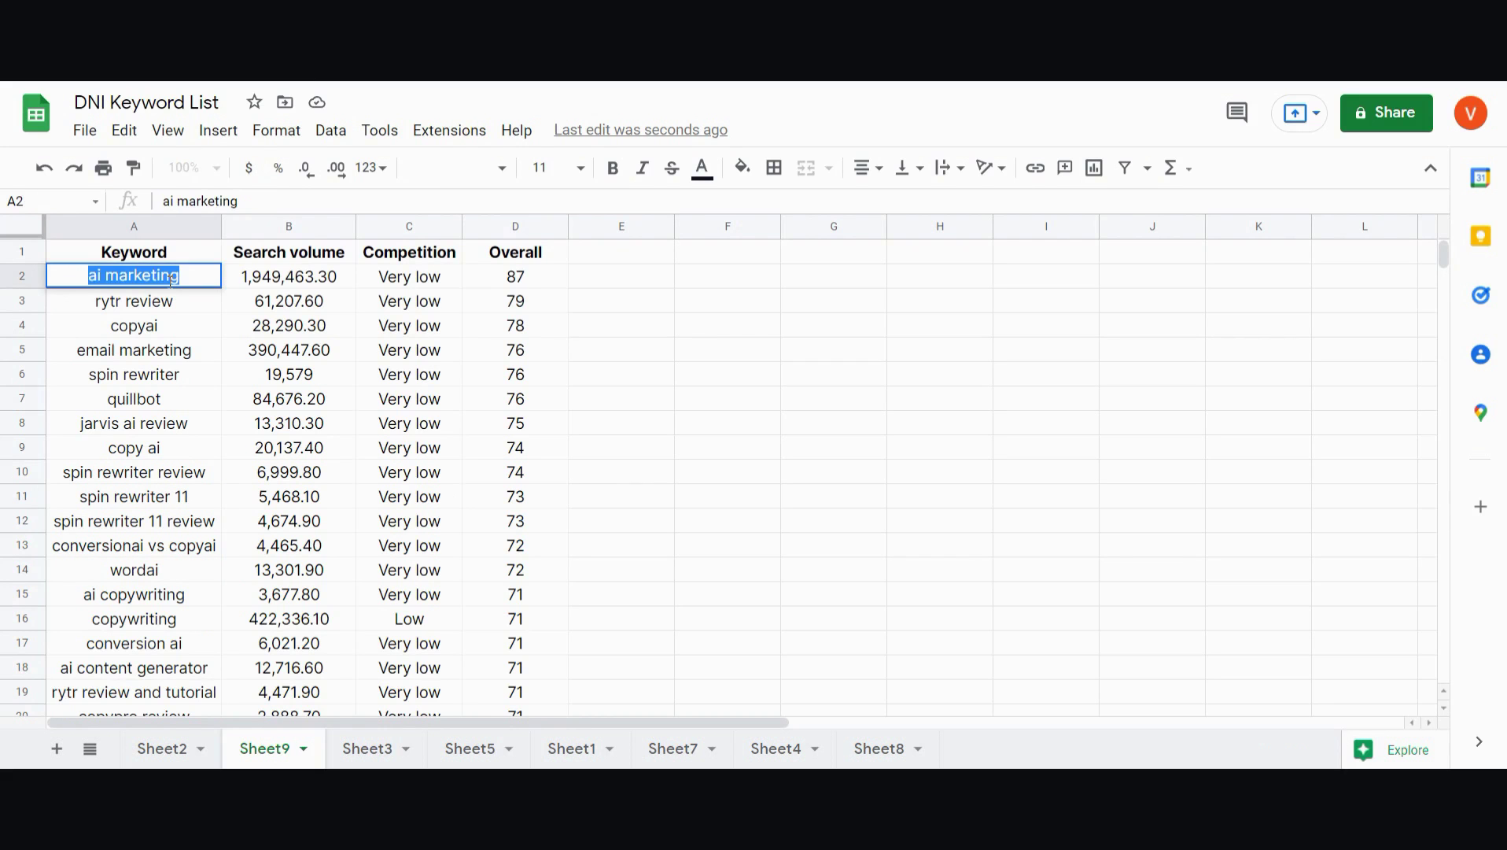
{"action": "key", "text": "ctrl+Tab"}
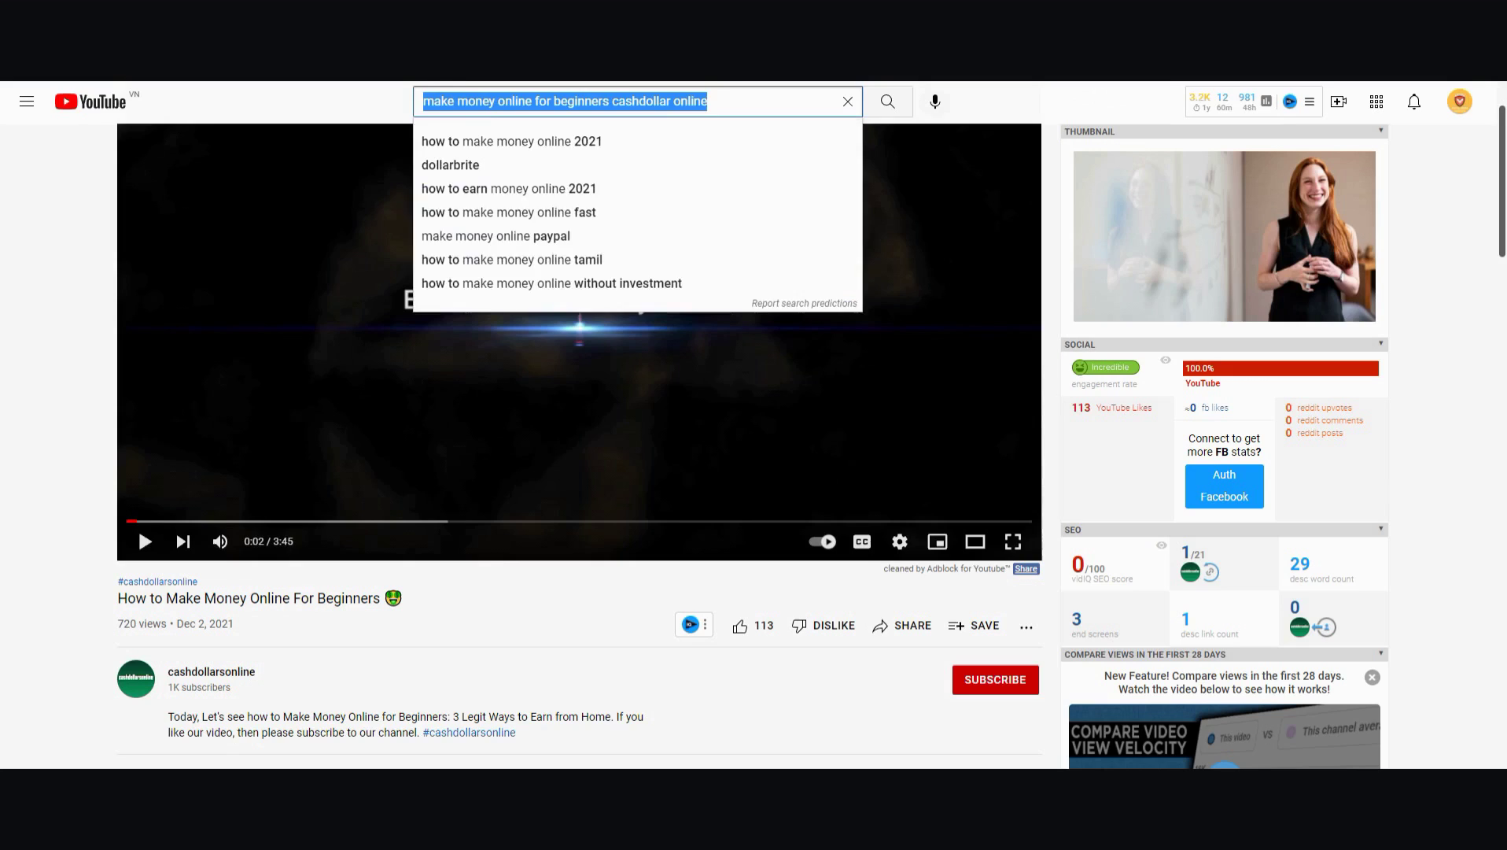
{"action": "key", "text": "ctrl+v"}
{"action": "key", "text": "Return"}
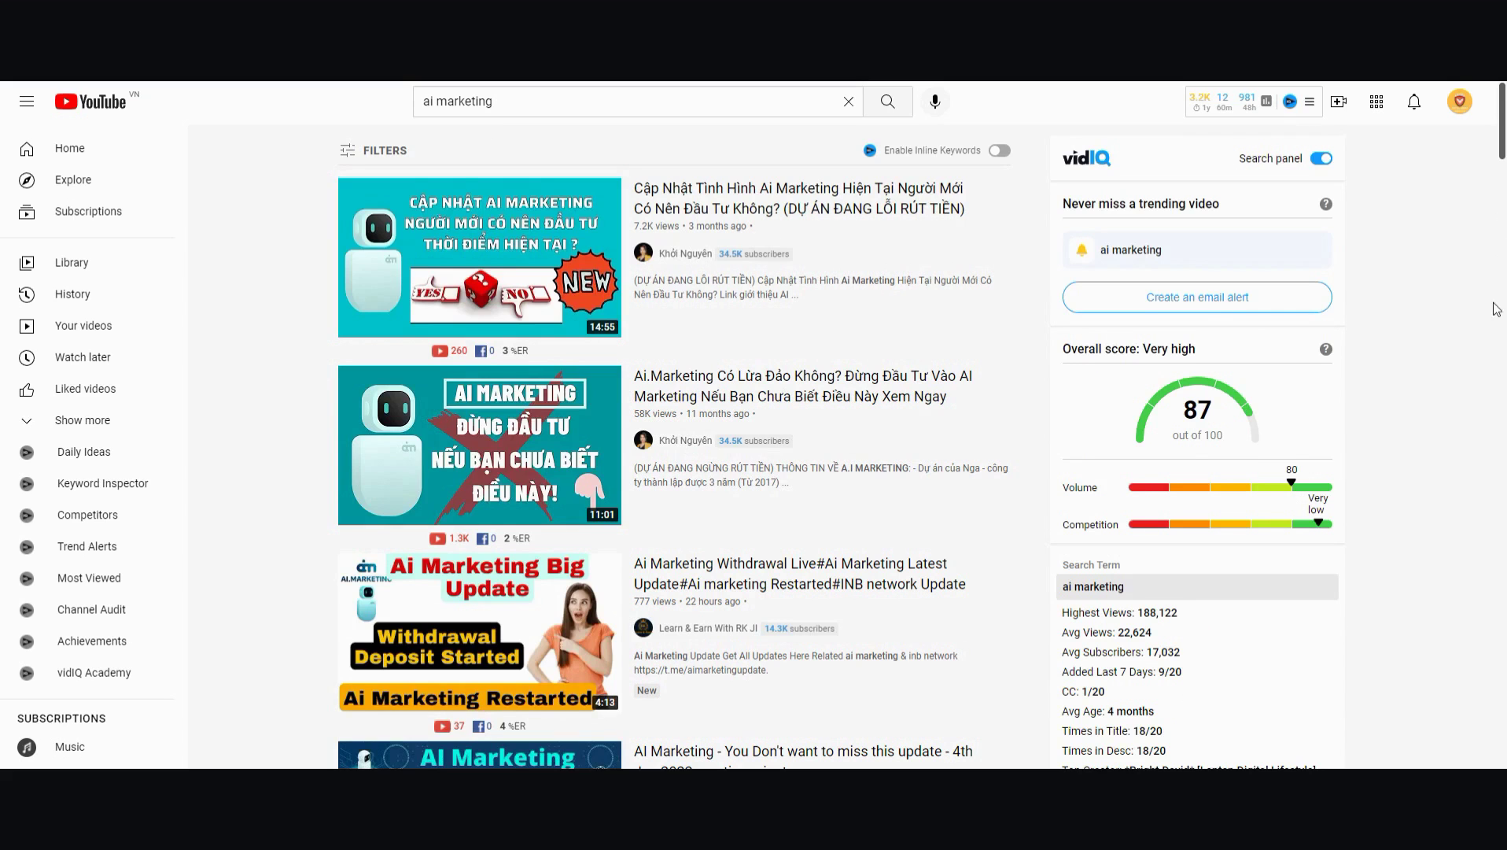
Examine the vidIQ scores and ranking videos in the "ai marketing" search results, including the Digital Nomad Institute video.
{"action": "scroll", "coordinate": [1501, 180], "scroll_direction": "down", "scroll_amount": 4}
{"action": "scroll", "coordinate": [1500, 161], "scroll_direction": "up", "scroll_amount": 4}
{"action": "scroll", "coordinate": [1505, 163], "scroll_direction": "down", "scroll_amount": 3}
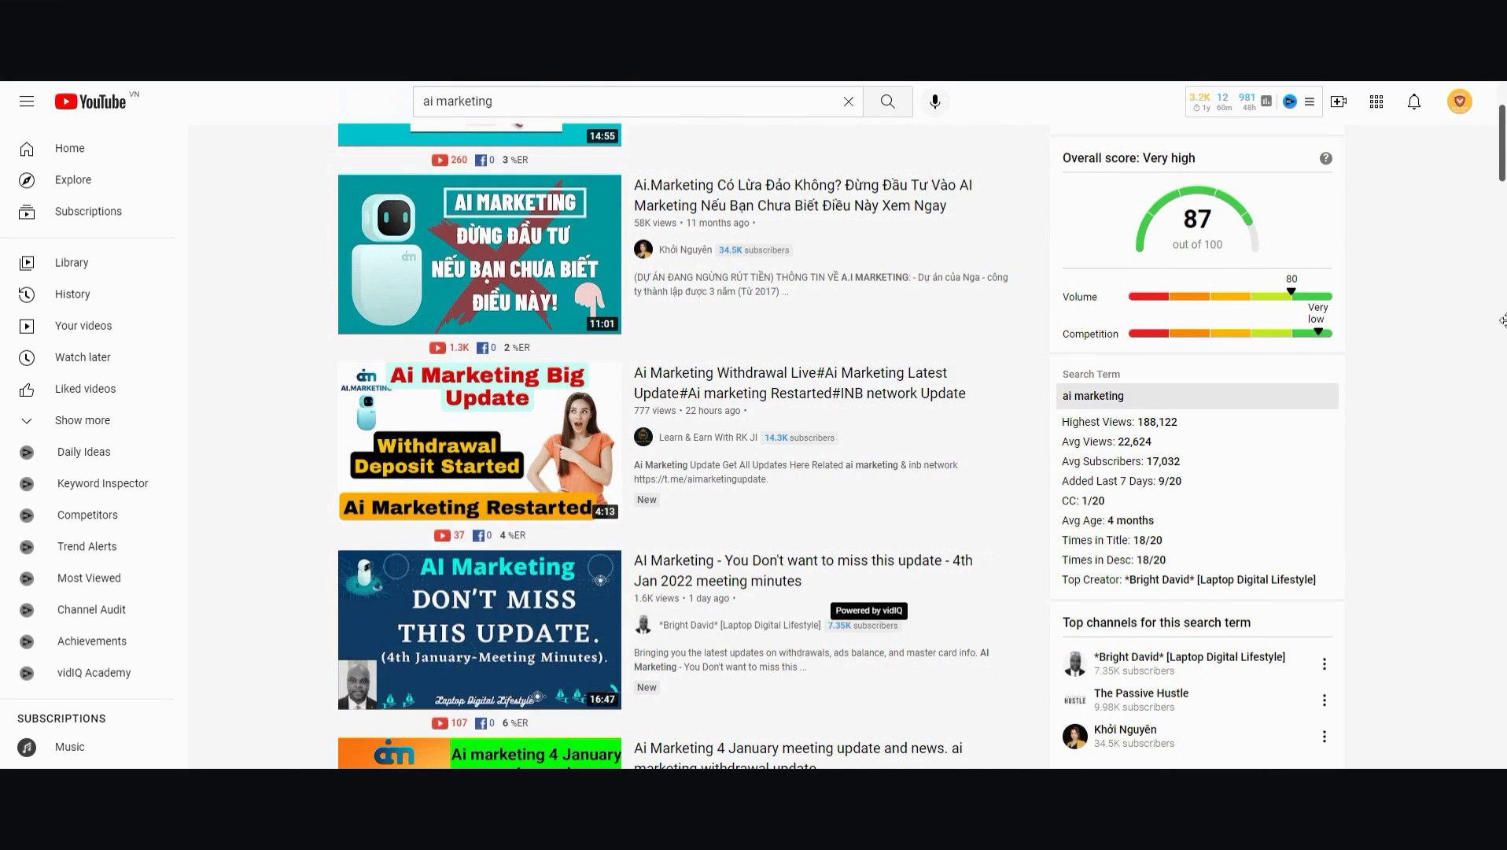
{"action": "left_click_drag", "start_coordinate": [1504, 174], "coordinate": [1503, 411]}
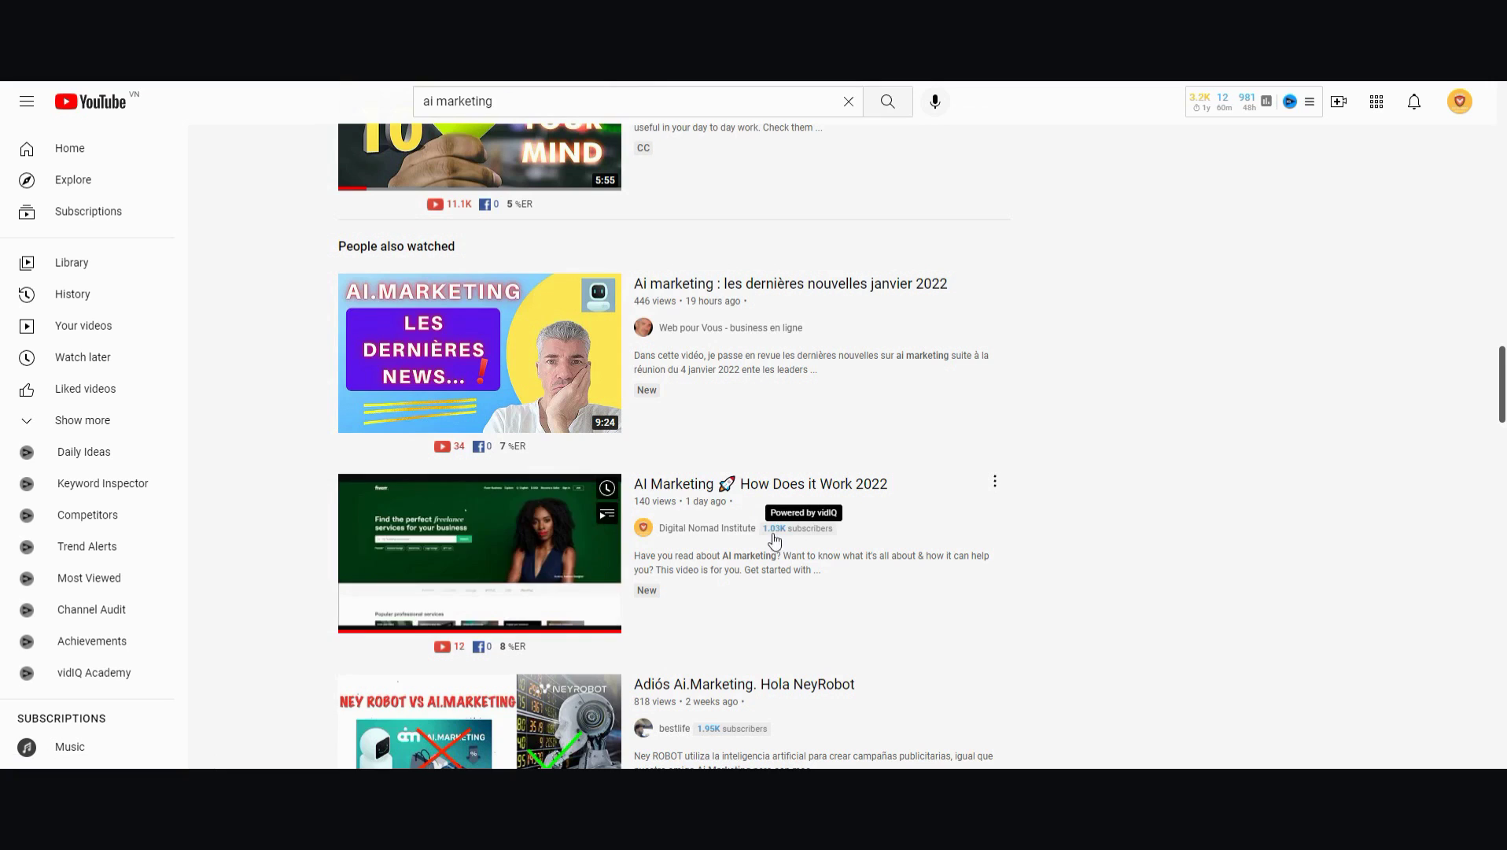
{"action": "mouse_move", "coordinate": [1503, 385]}
{"action": "left_mouse_down"}
{"action": "mouse_move", "coordinate": [1465, 638]}
{"action": "mouse_move", "coordinate": [1440, 625]}
{"action": "mouse_move", "coordinate": [1454, 498]}
{"action": "mouse_move", "coordinate": [1454, 653]}
{"action": "mouse_move", "coordinate": [1502, 604]}
{"action": "mouse_move", "coordinate": [1503, 393]}
{"action": "left_mouse_up"}
{"action": "left_click_drag", "start_coordinate": [1503, 303], "coordinate": [1503, 399]}
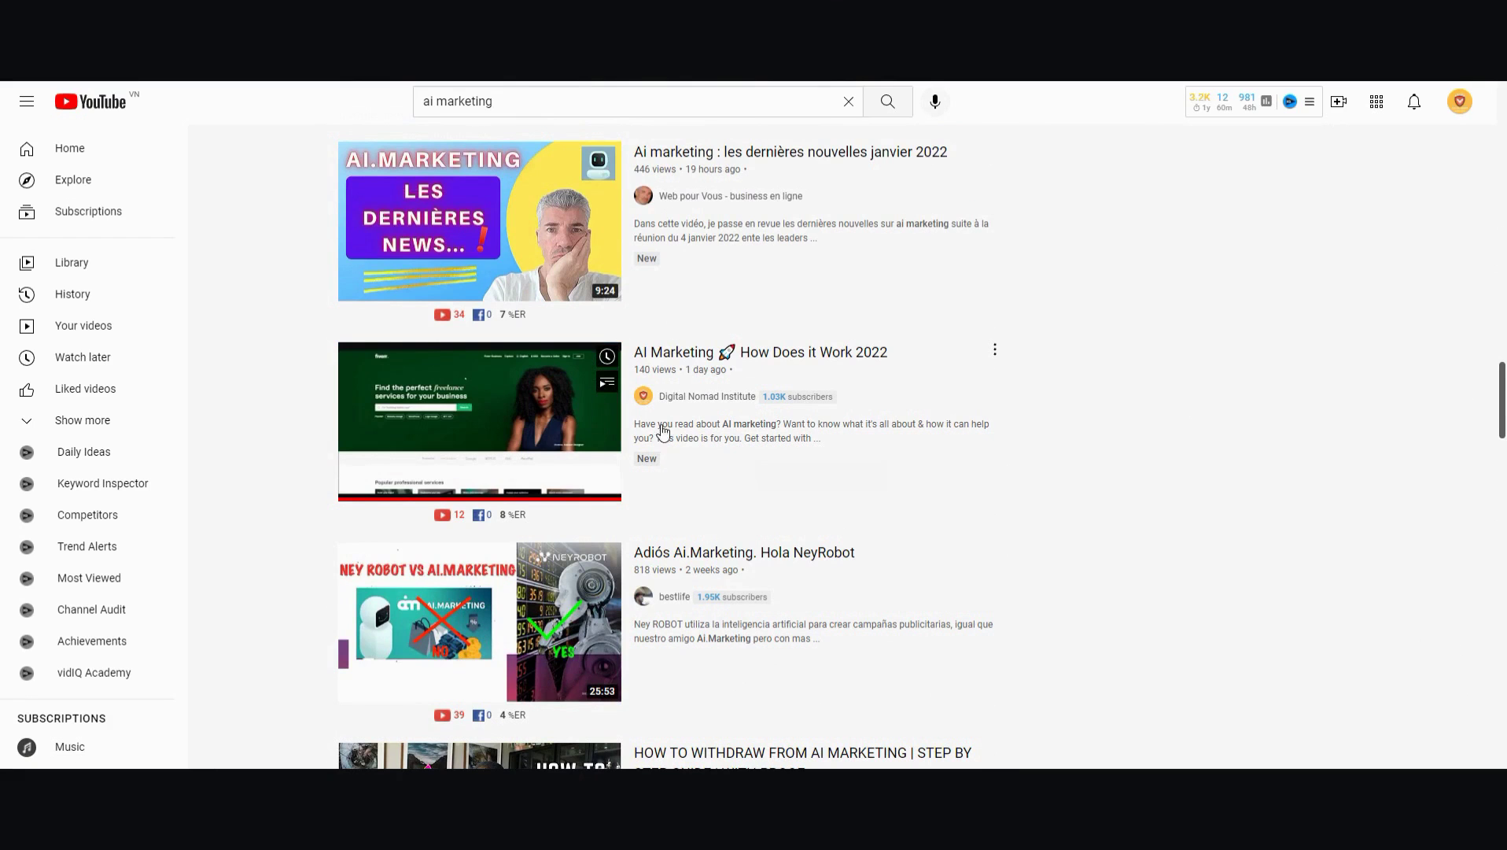
{"action": "left_click_drag", "start_coordinate": [1503, 396], "coordinate": [1503, 102]}
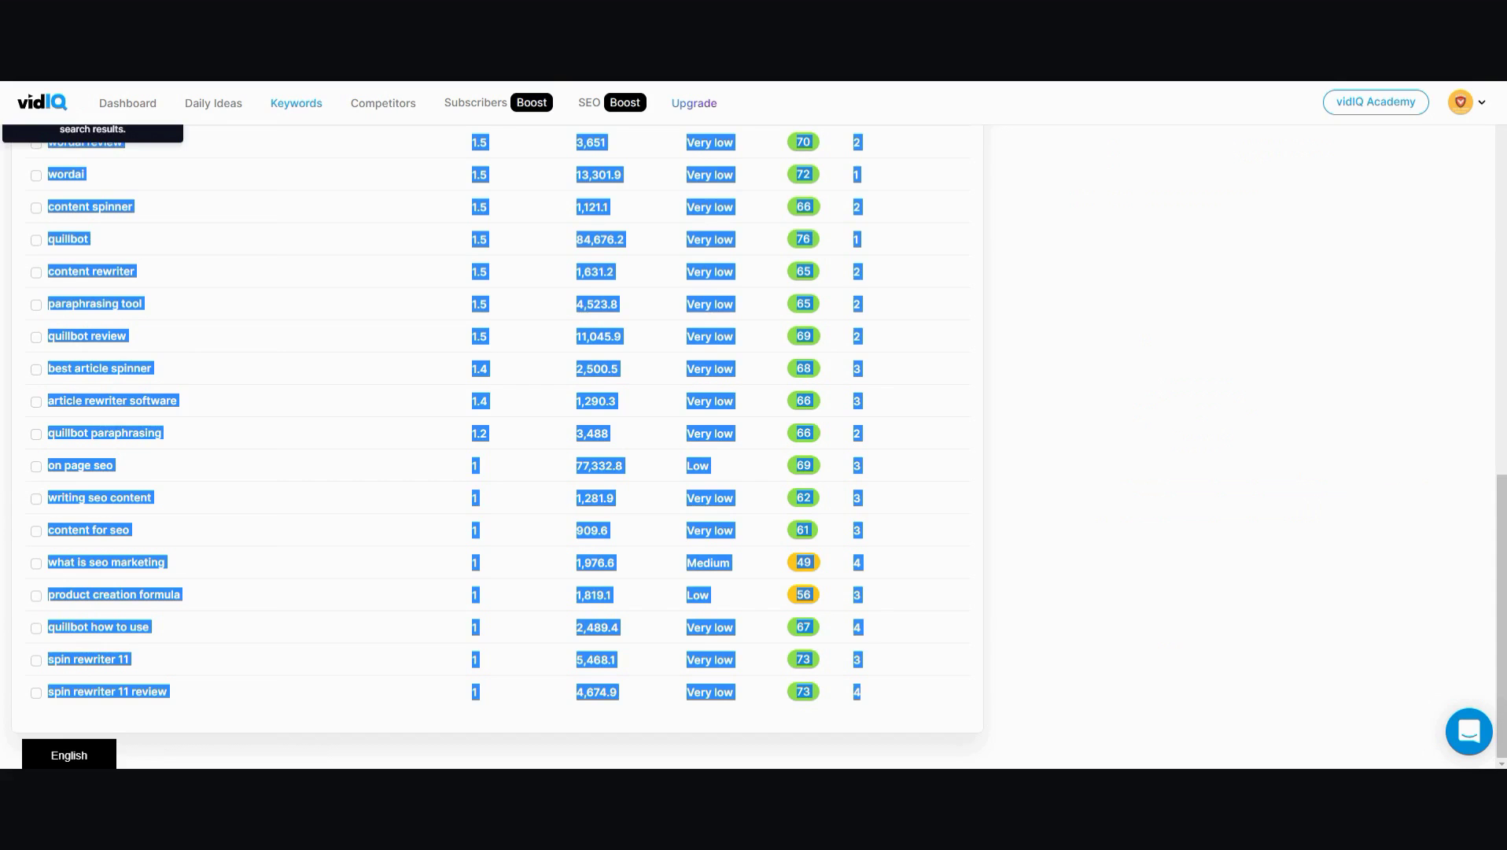
Open vidIQ's Daily Ideas and examine the suggested video topics with their view predictions, returning to the keyword research page when done.
{"action": "scroll", "coordinate": [1062, 439], "scroll_direction": "up", "scroll_amount": 15}
{"action": "left_click", "coordinate": [530, 223]}
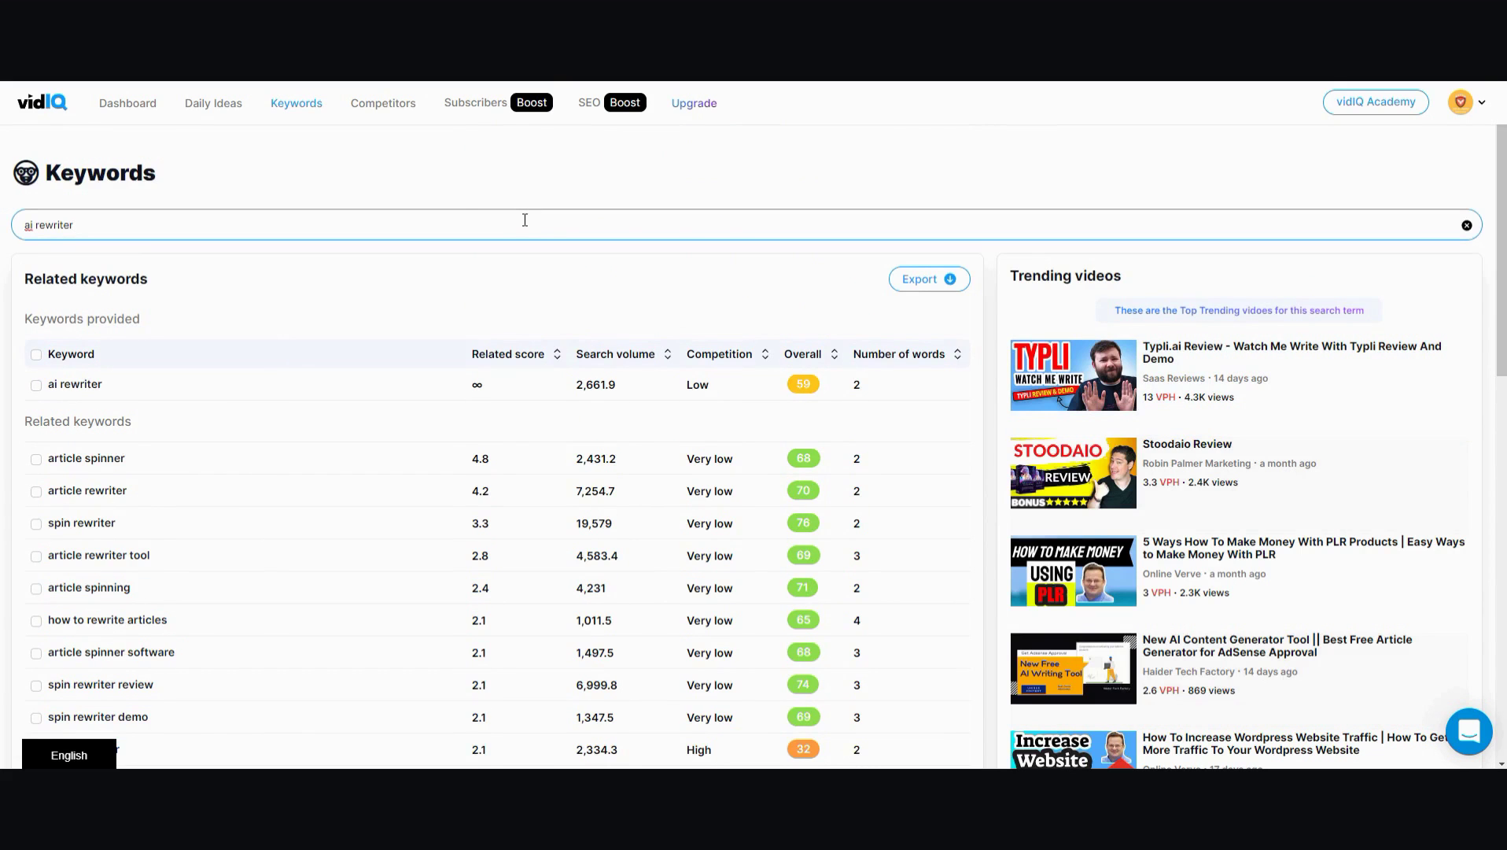
{"action": "left_click", "coordinate": [223, 116]}
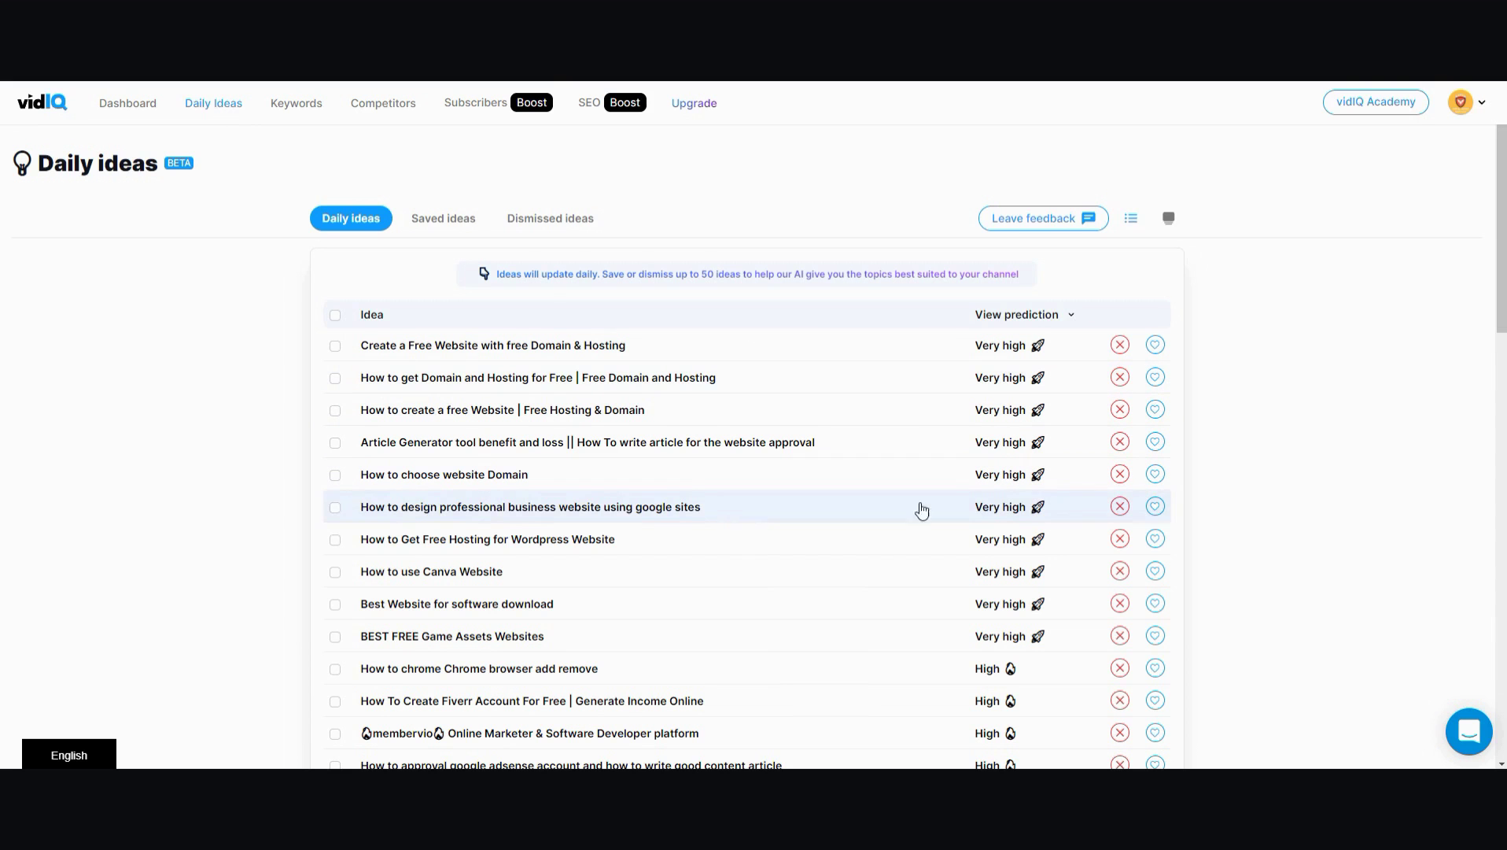
{"action": "scroll", "coordinate": [1502, 277], "scroll_direction": "down", "scroll_amount": 1}
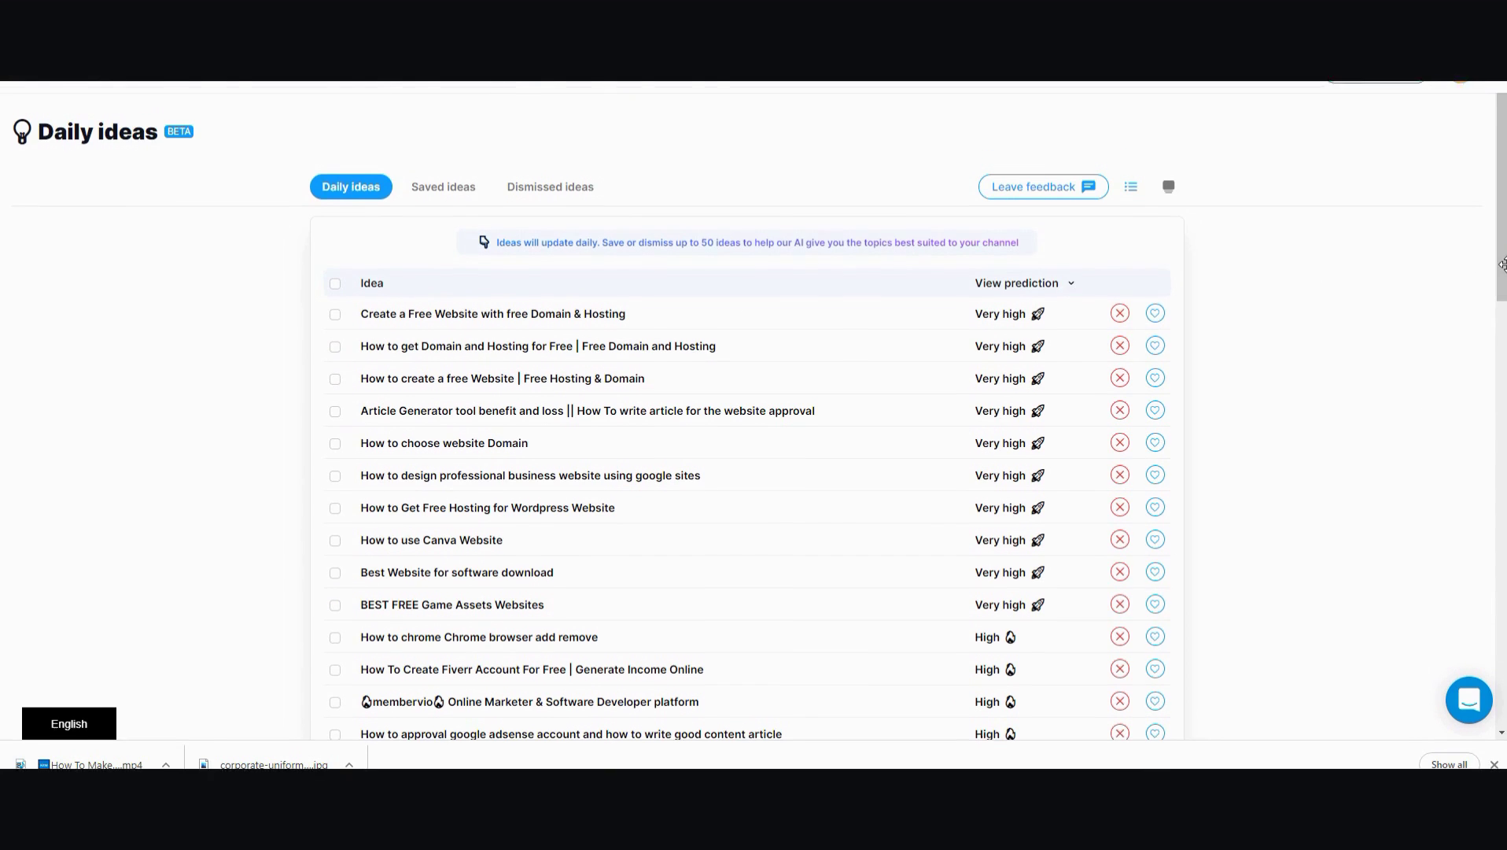
{"action": "left_click_drag", "start_coordinate": [1495, 277], "coordinate": [641, 310]}
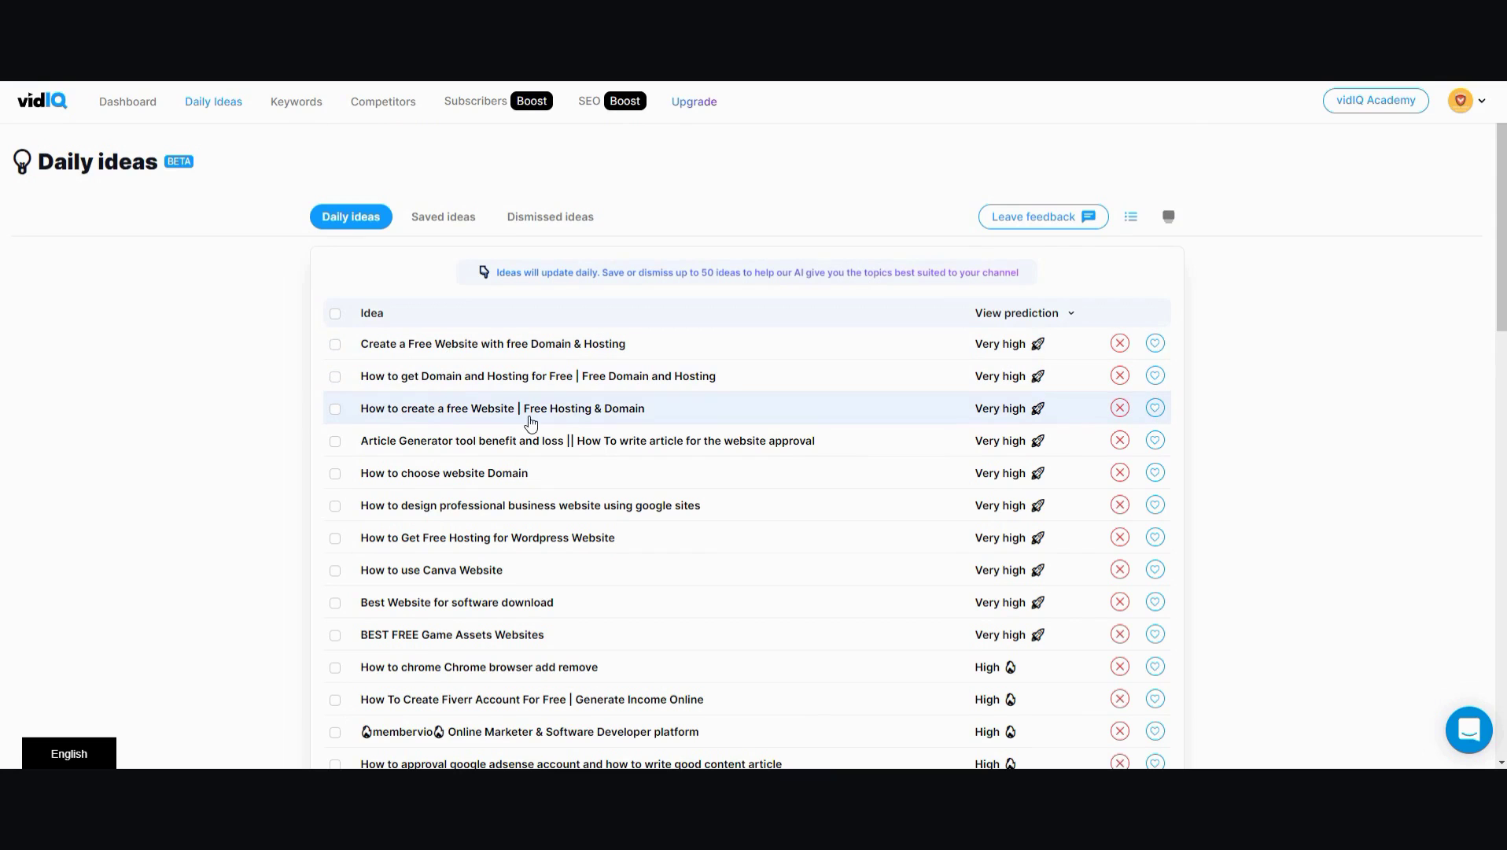
{"action": "scroll", "coordinate": [526, 558], "scroll_direction": "down", "scroll_amount": 15}
{"action": "scroll", "coordinate": [532, 561], "scroll_direction": "up", "scroll_amount": 15}
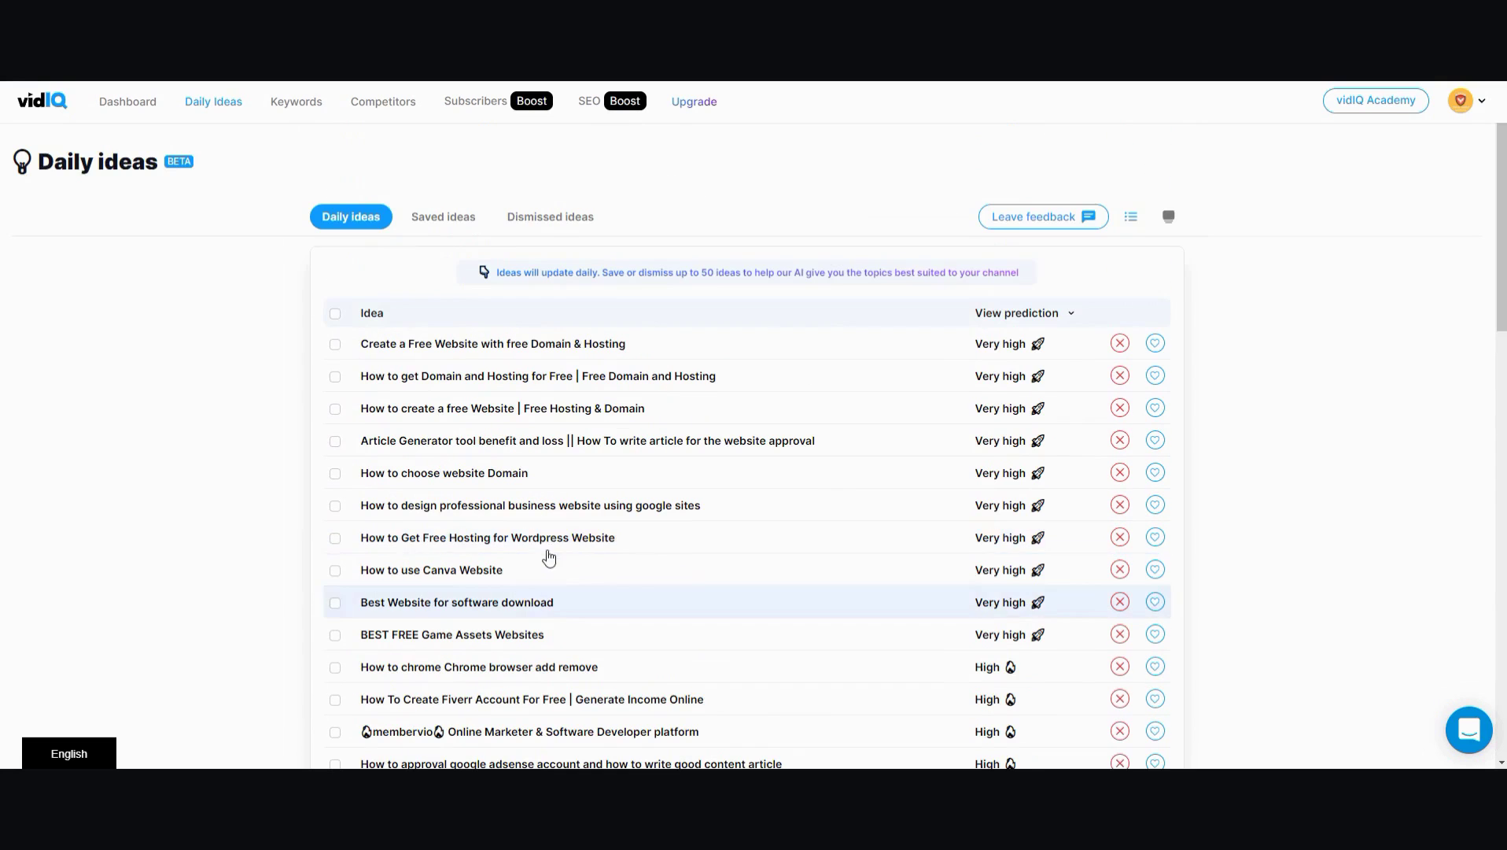
{"action": "scroll", "coordinate": [629, 464], "scroll_direction": "down", "scroll_amount": 15}
{"action": "scroll", "coordinate": [621, 487], "scroll_direction": "up", "scroll_amount": 15}
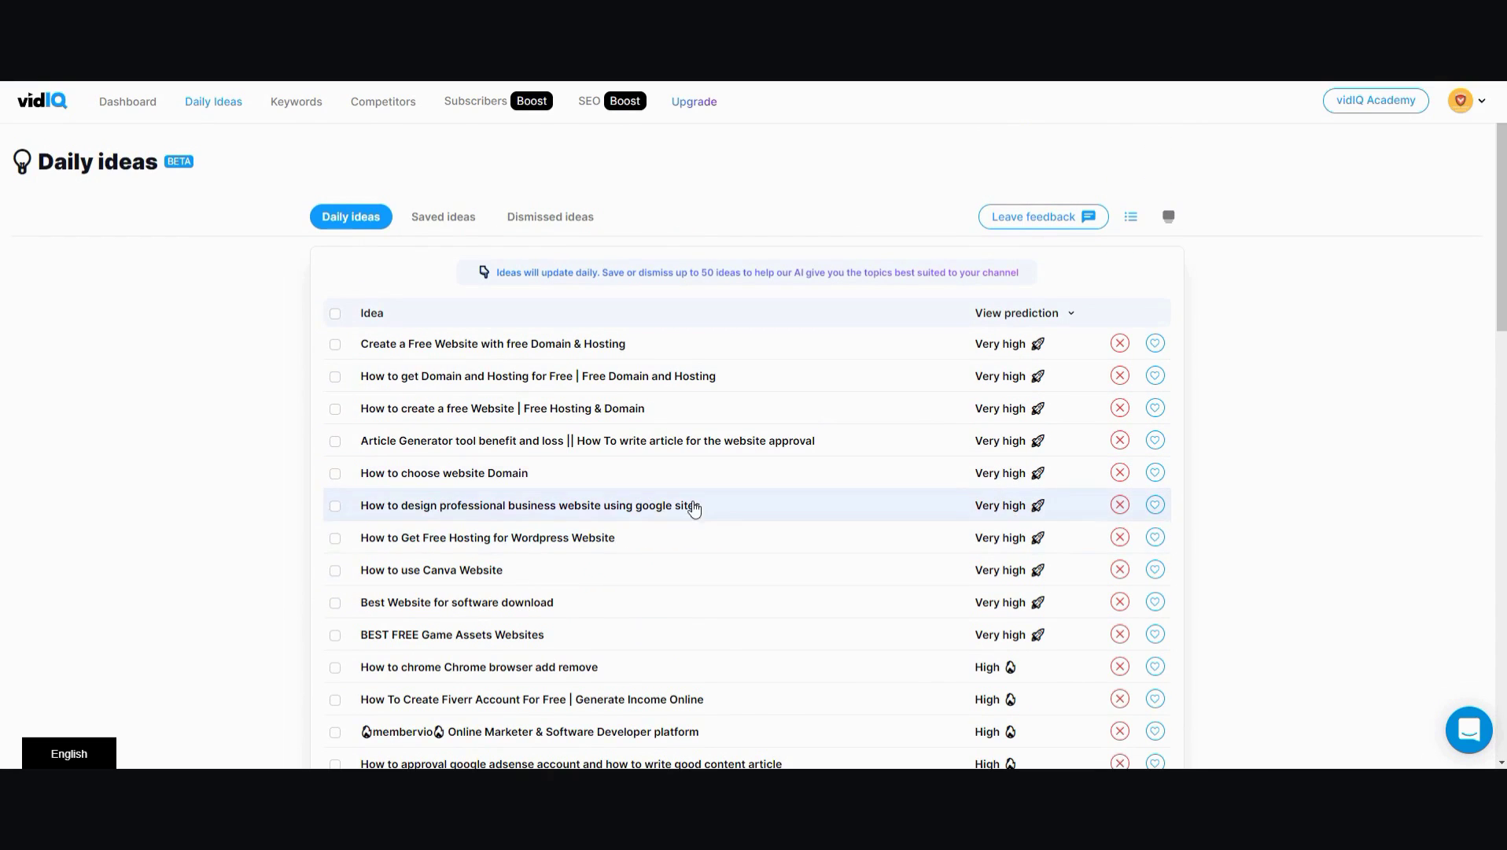
{"action": "scroll", "coordinate": [712, 559], "scroll_direction": "down", "scroll_amount": 15}
{"action": "scroll", "coordinate": [692, 612], "scroll_direction": "up", "scroll_amount": 15}
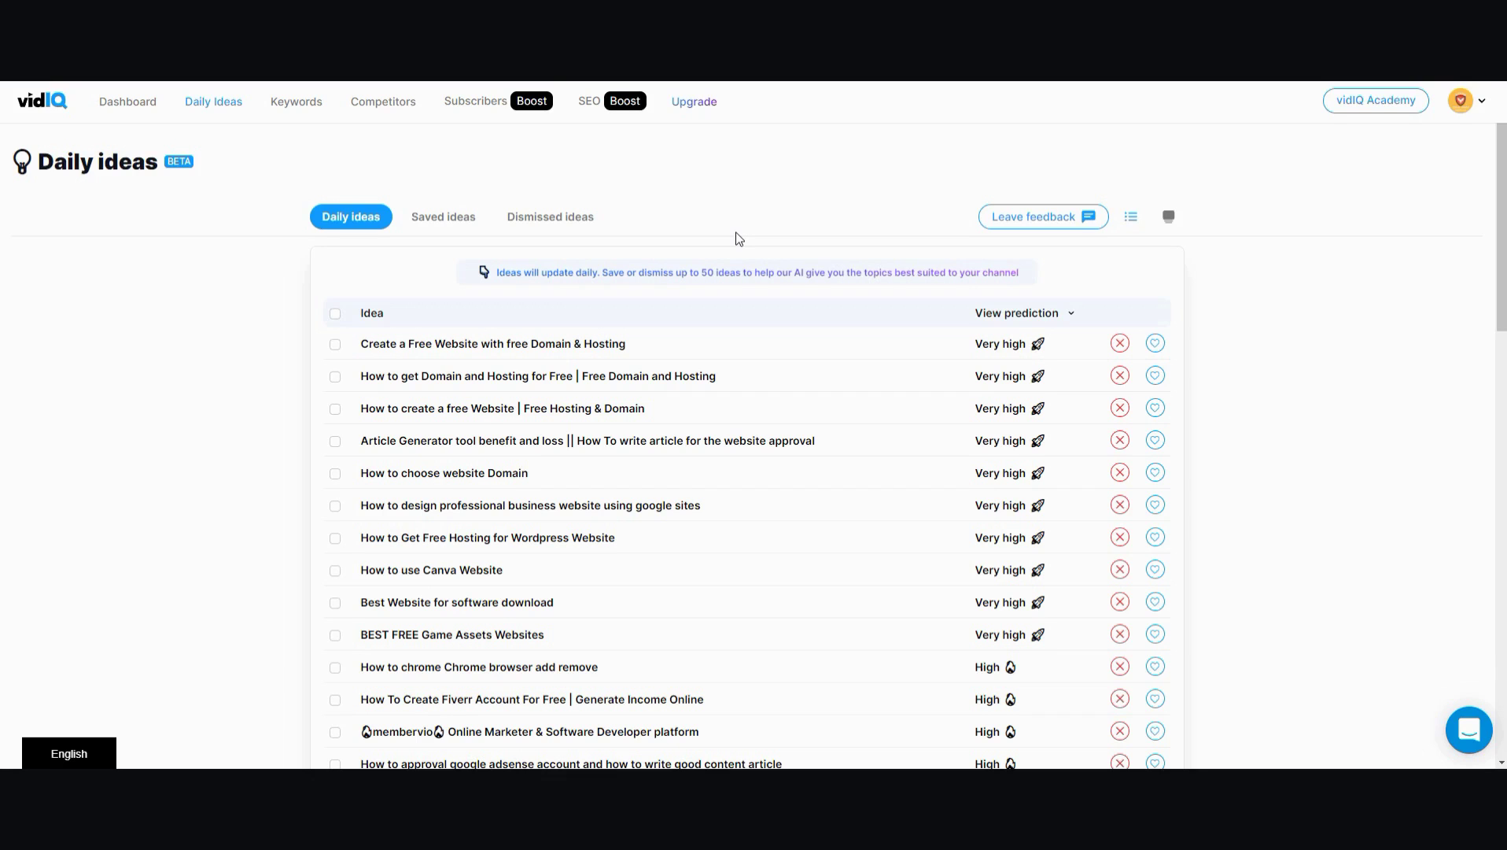
{"action": "left_click", "coordinate": [296, 105]}
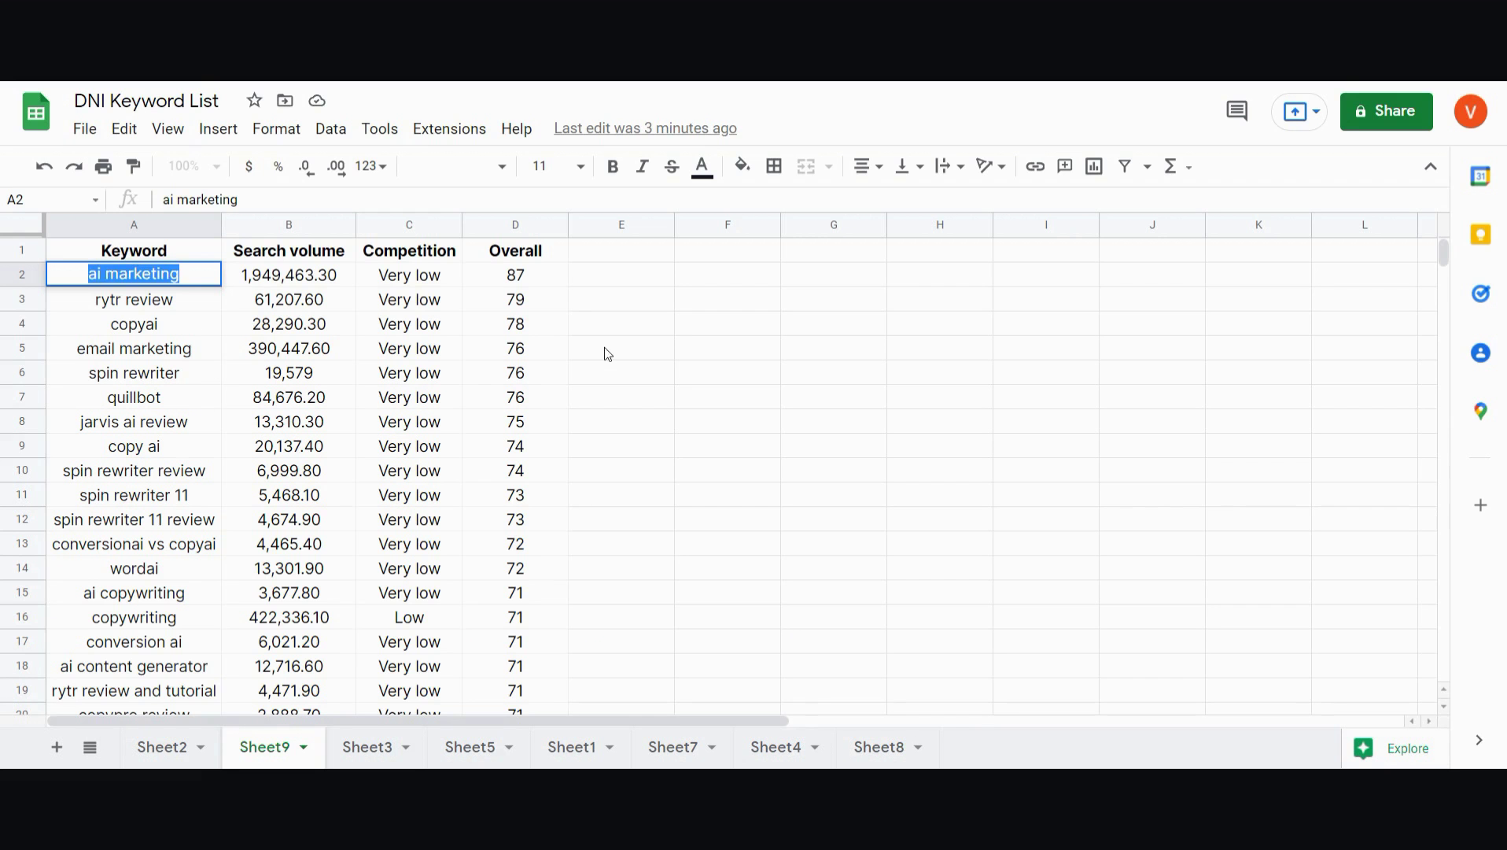
In the Schedule Video Production table of the DNI Keyword List, enter the date January 1 2022 and the keyword AI Marketing in row 3.
{"action": "left_click", "coordinate": [596, 348]}
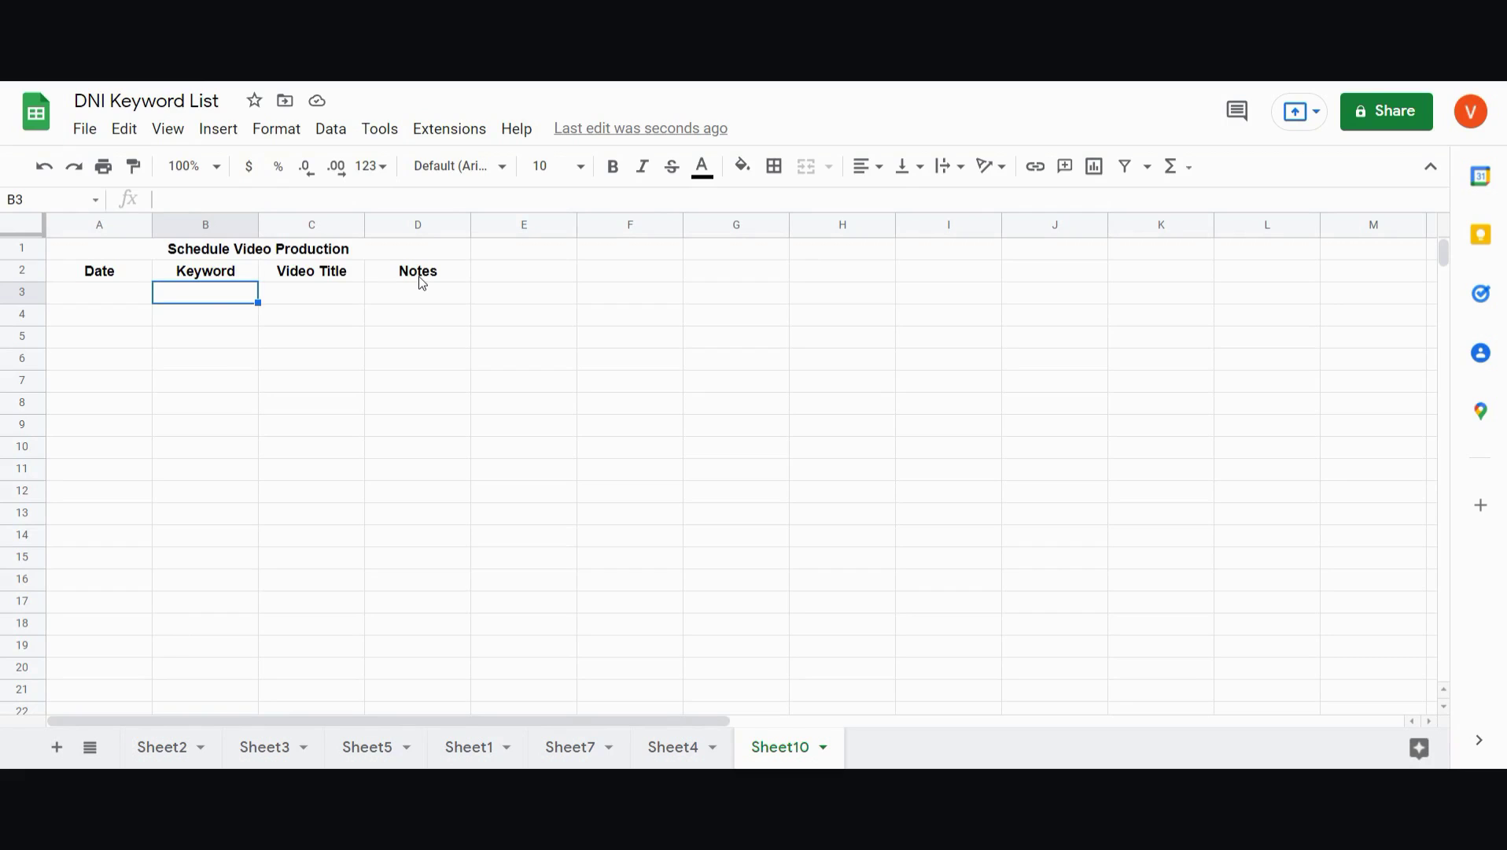
{"action": "left_click", "coordinate": [113, 299]}
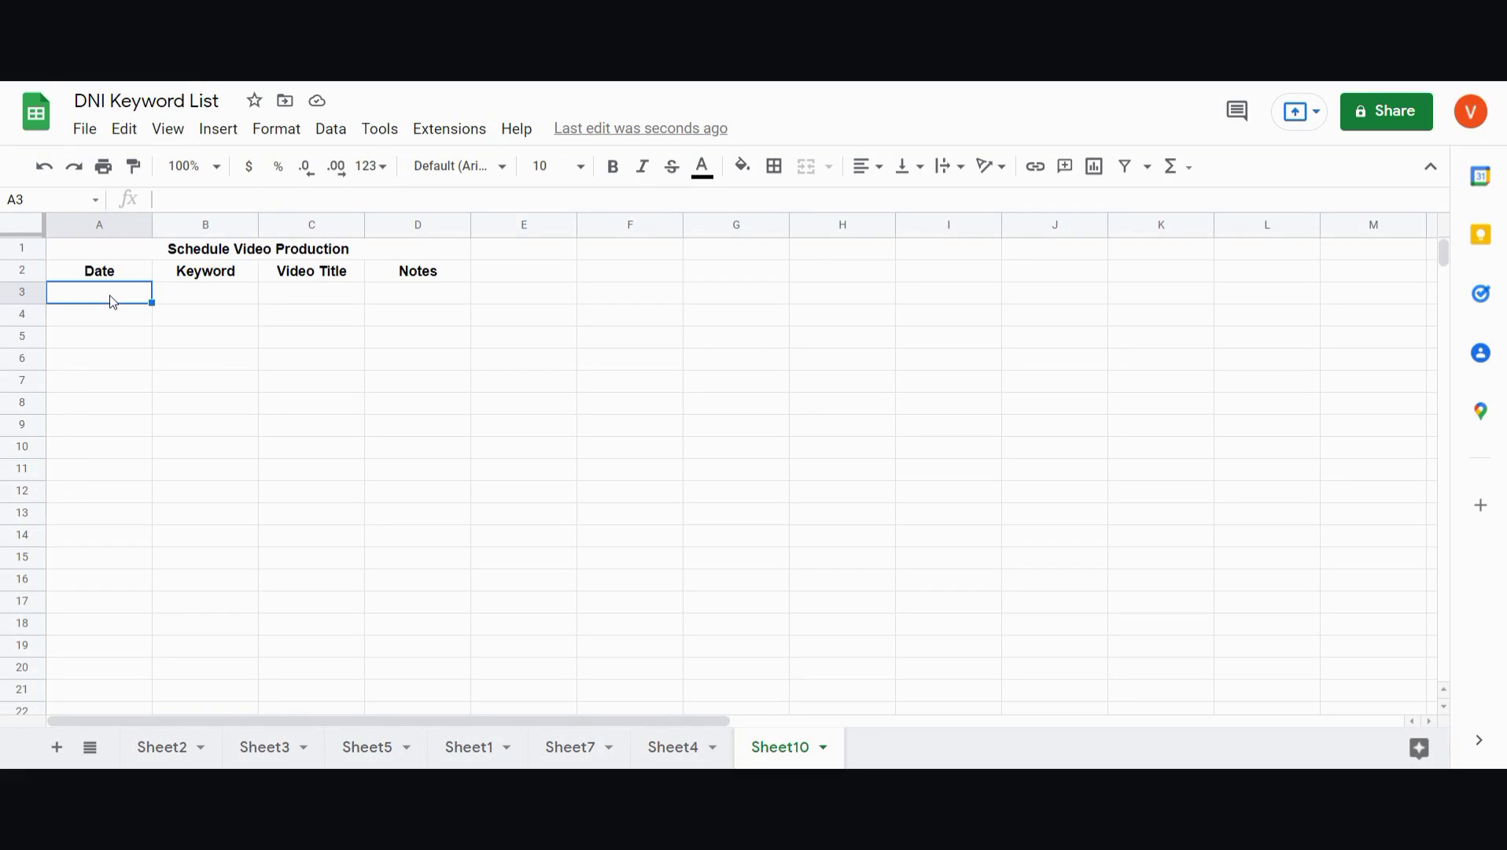
{"action": "type", "text": "January 1"}
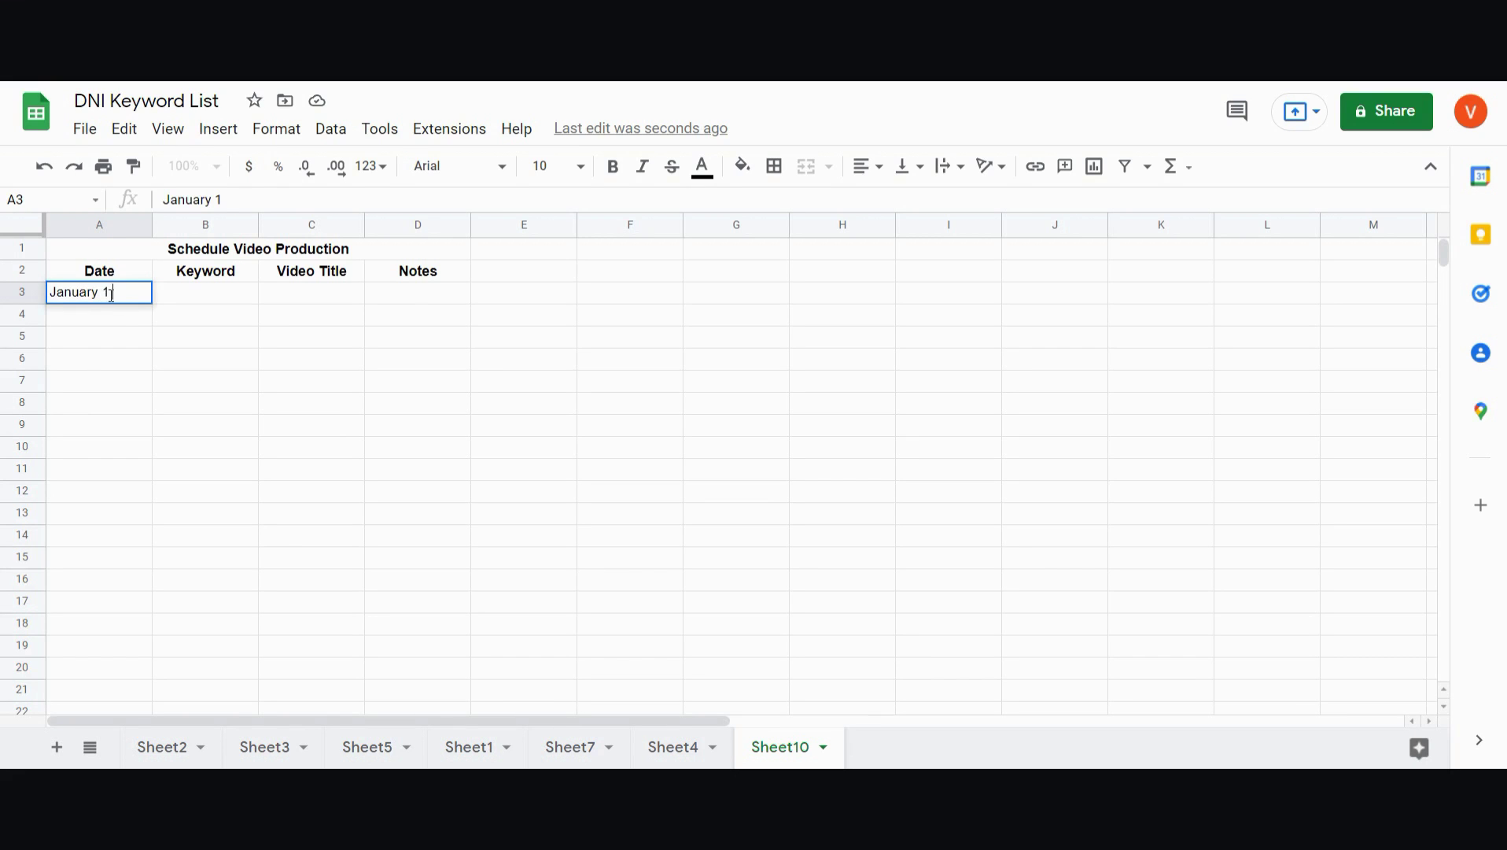
{"action": "type", "text": " 2022"}
{"action": "key", "text": "Return"}
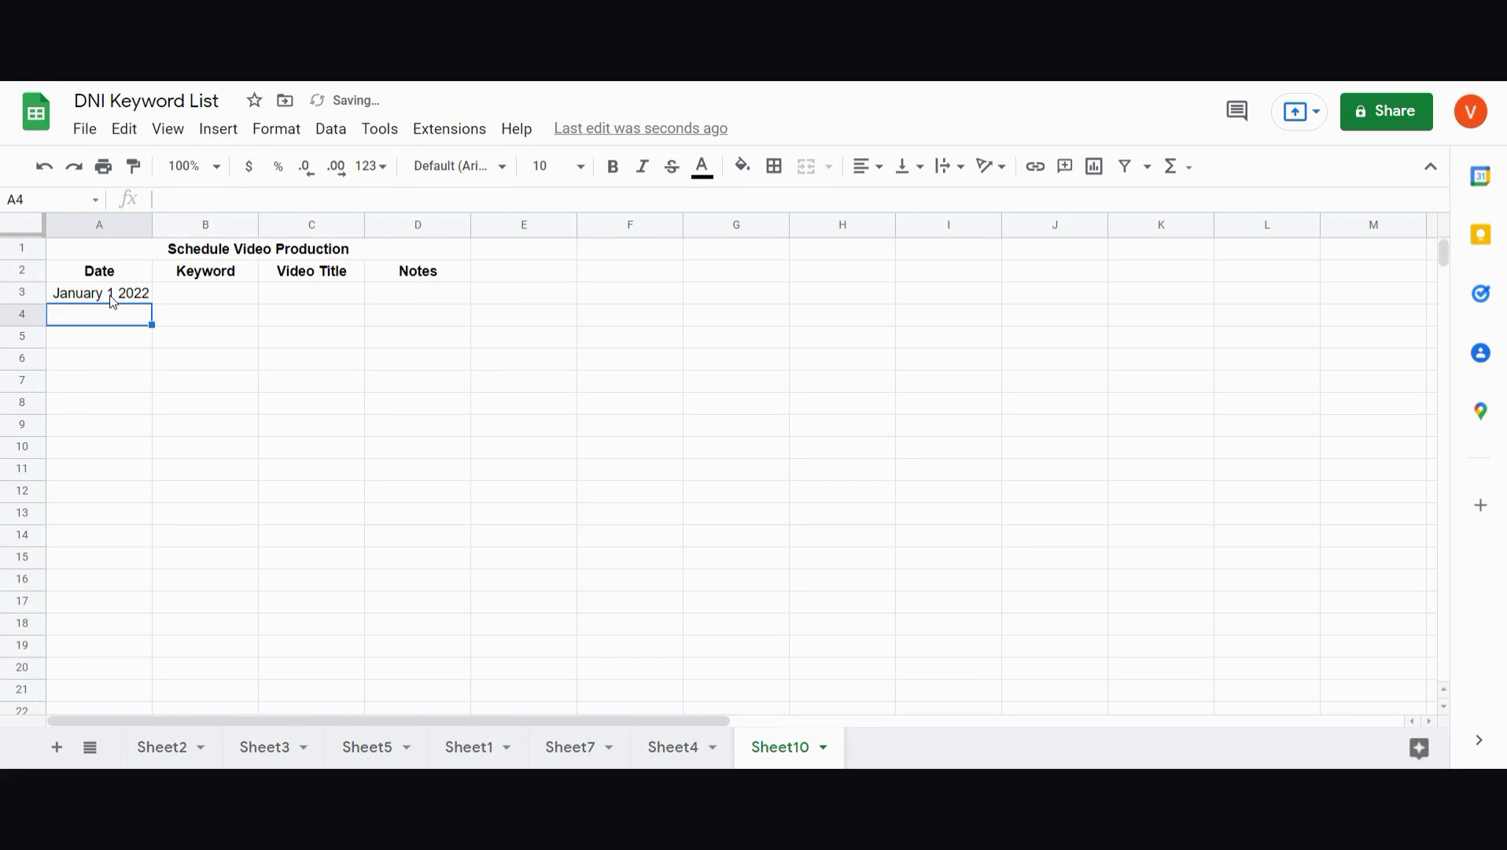
{"action": "key", "text": "Up"}
{"action": "key", "text": "Right"}
{"action": "type", "text": "AI Marketing"}
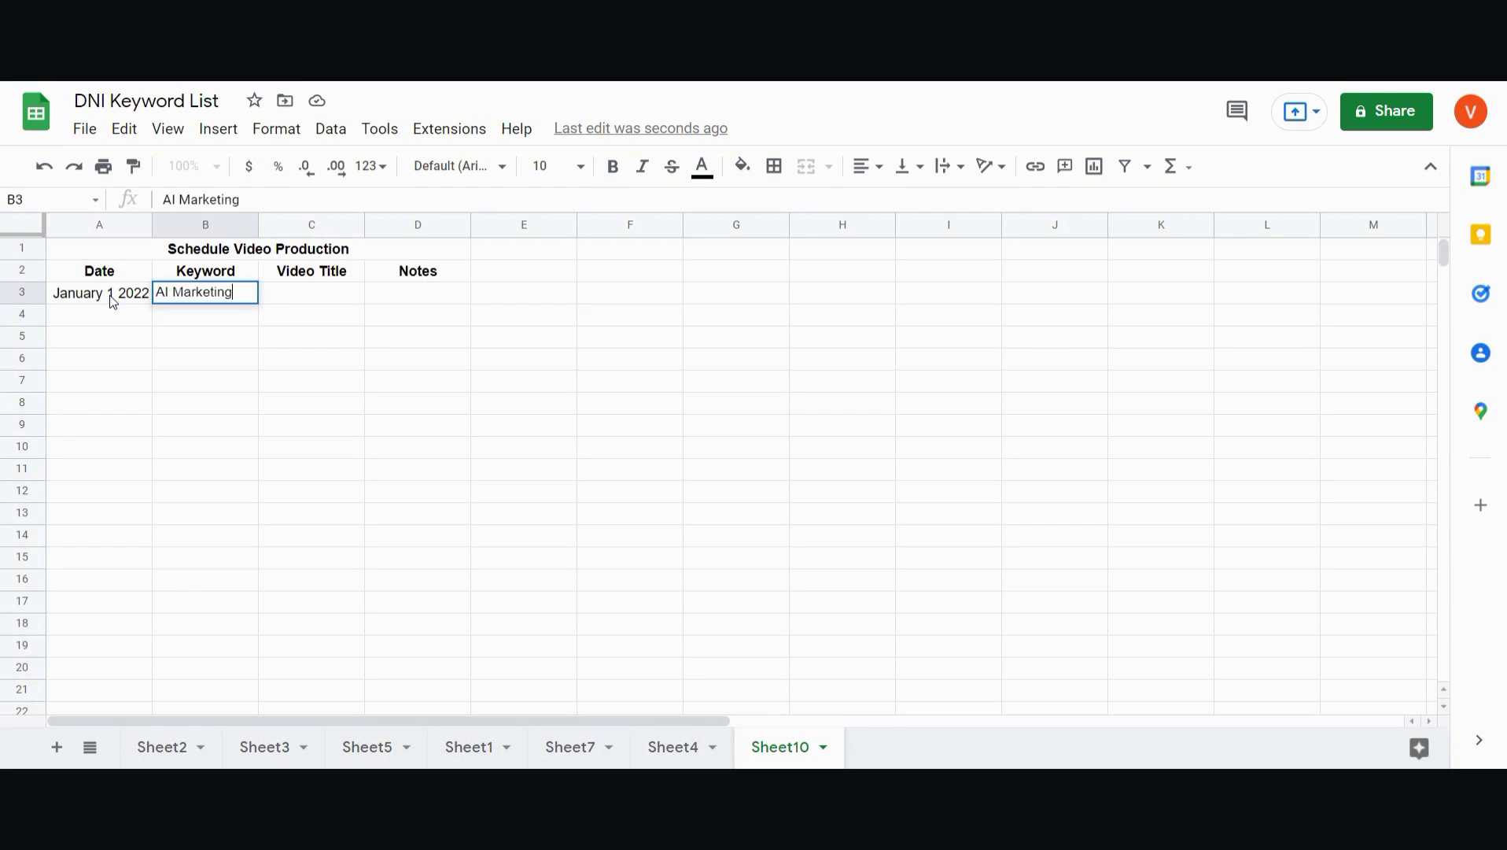
{"action": "key", "text": "Return"}
Enter the video title "AI Marketing - What is it" in row 3 and widen the Video Title column to fit it.
{"action": "key", "text": "Right"}
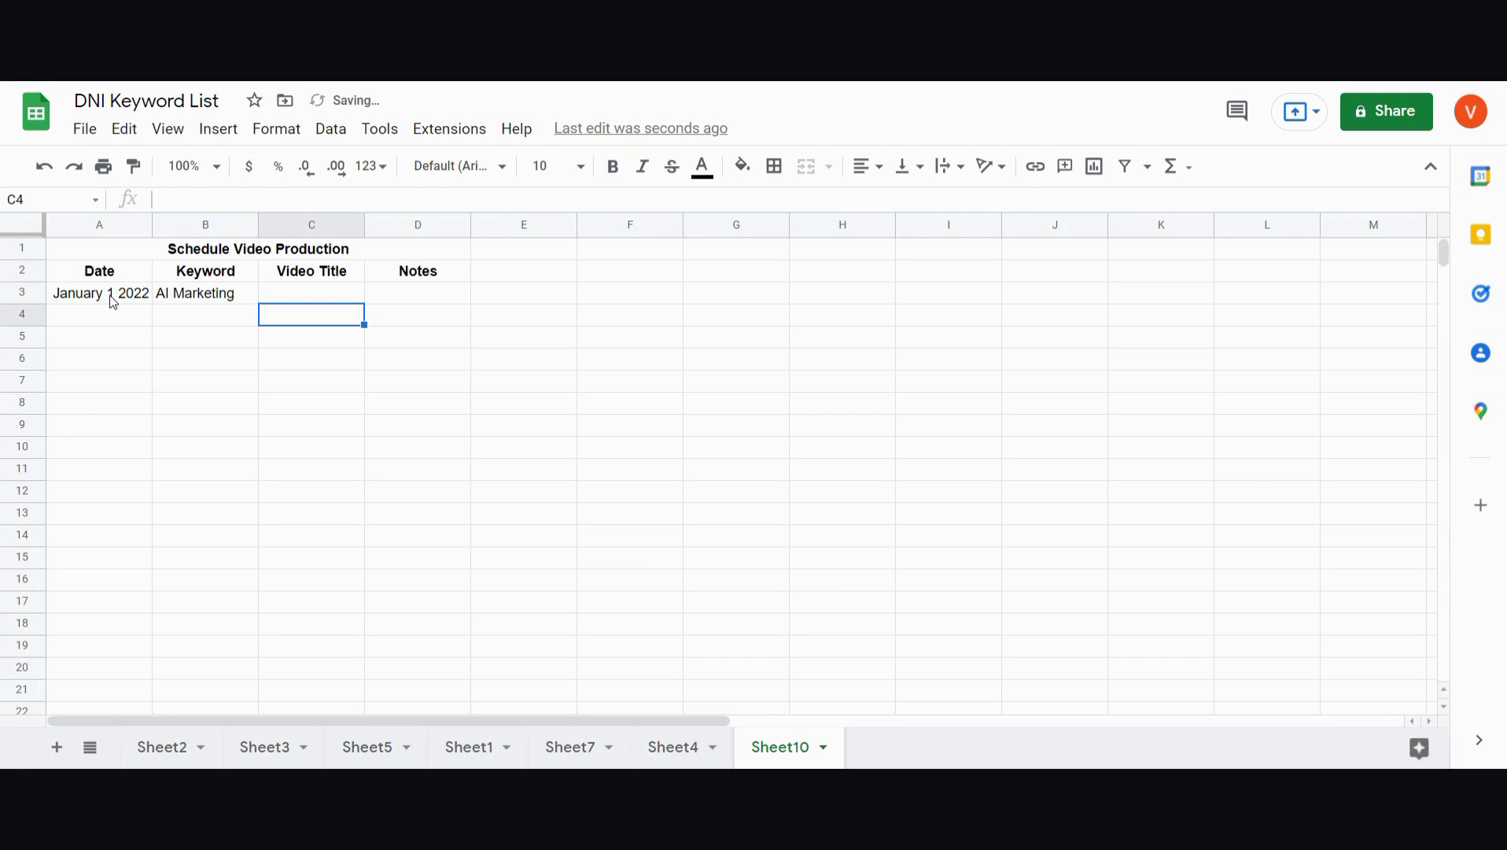
{"action": "key", "text": "Up"}
{"action": "type", "text": "AI"}
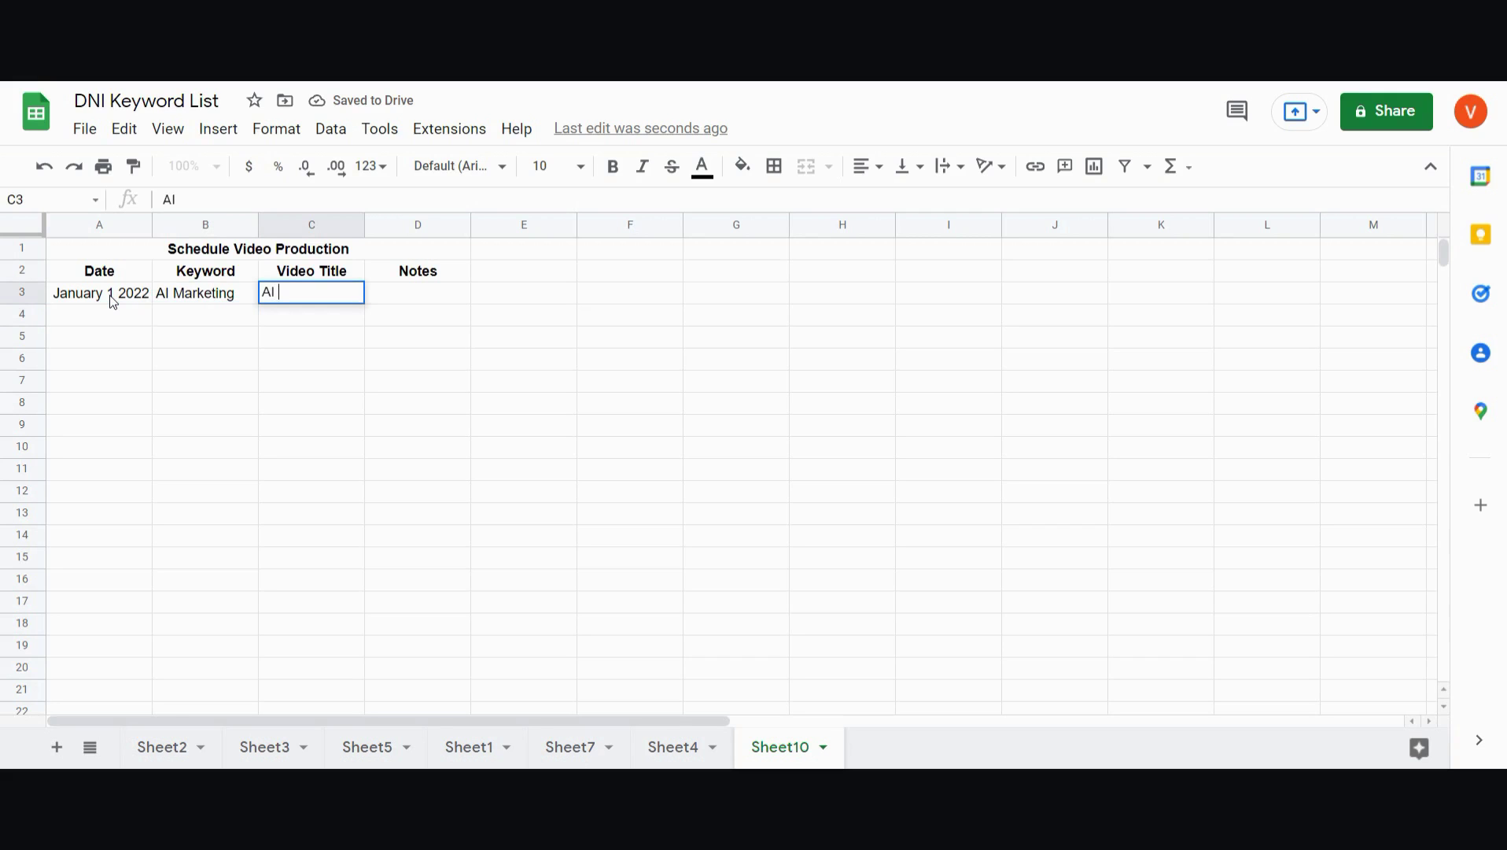
{"action": "type", "text": " Marketing"}
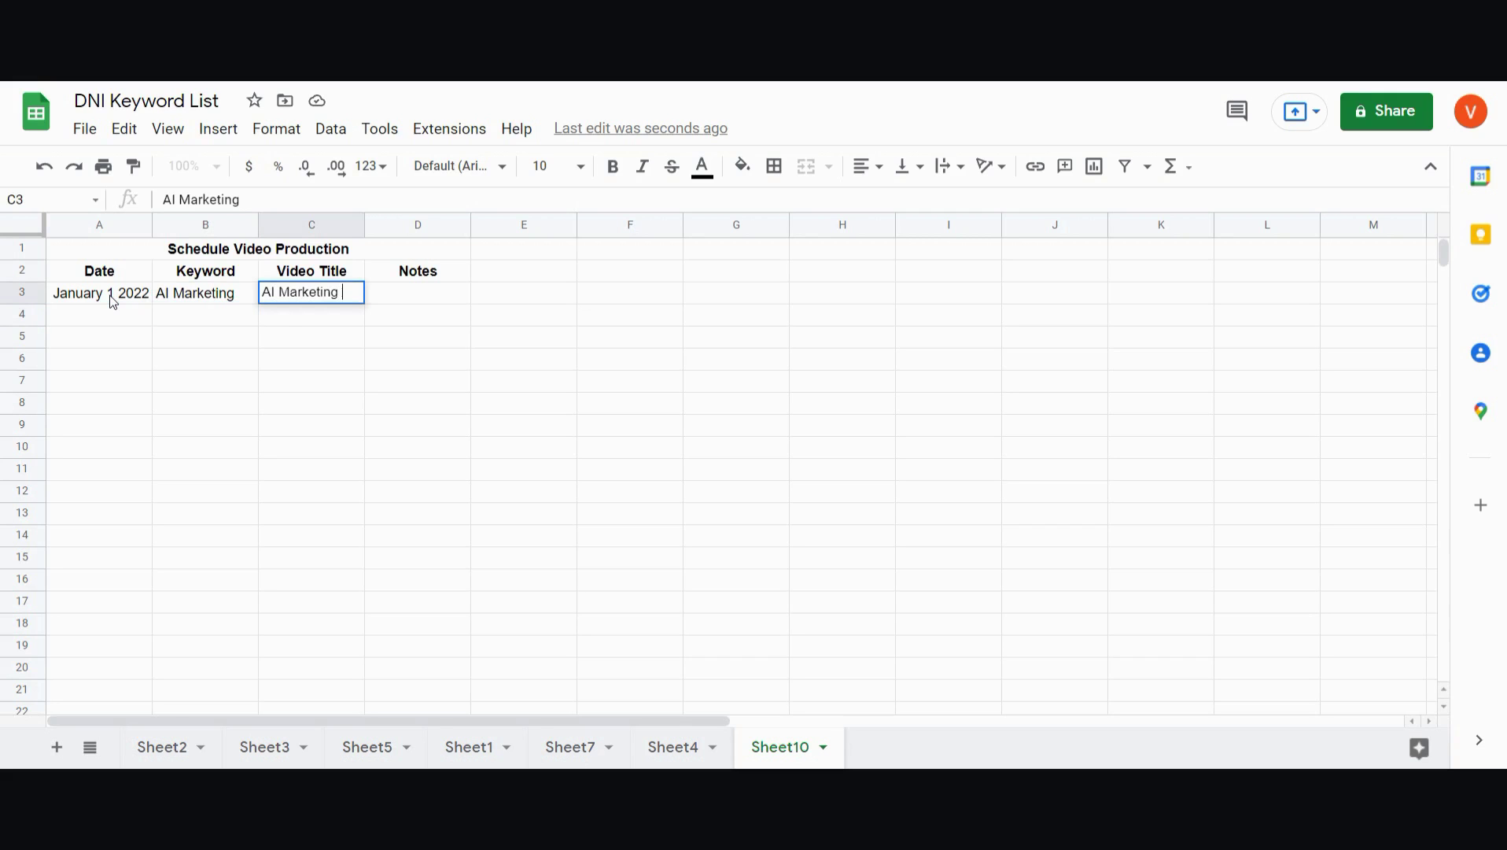
{"action": "type", "text": " - What is it"}
{"action": "key", "text": "Return"}
{"action": "key", "text": "Right"}
{"action": "key", "text": "Up"}
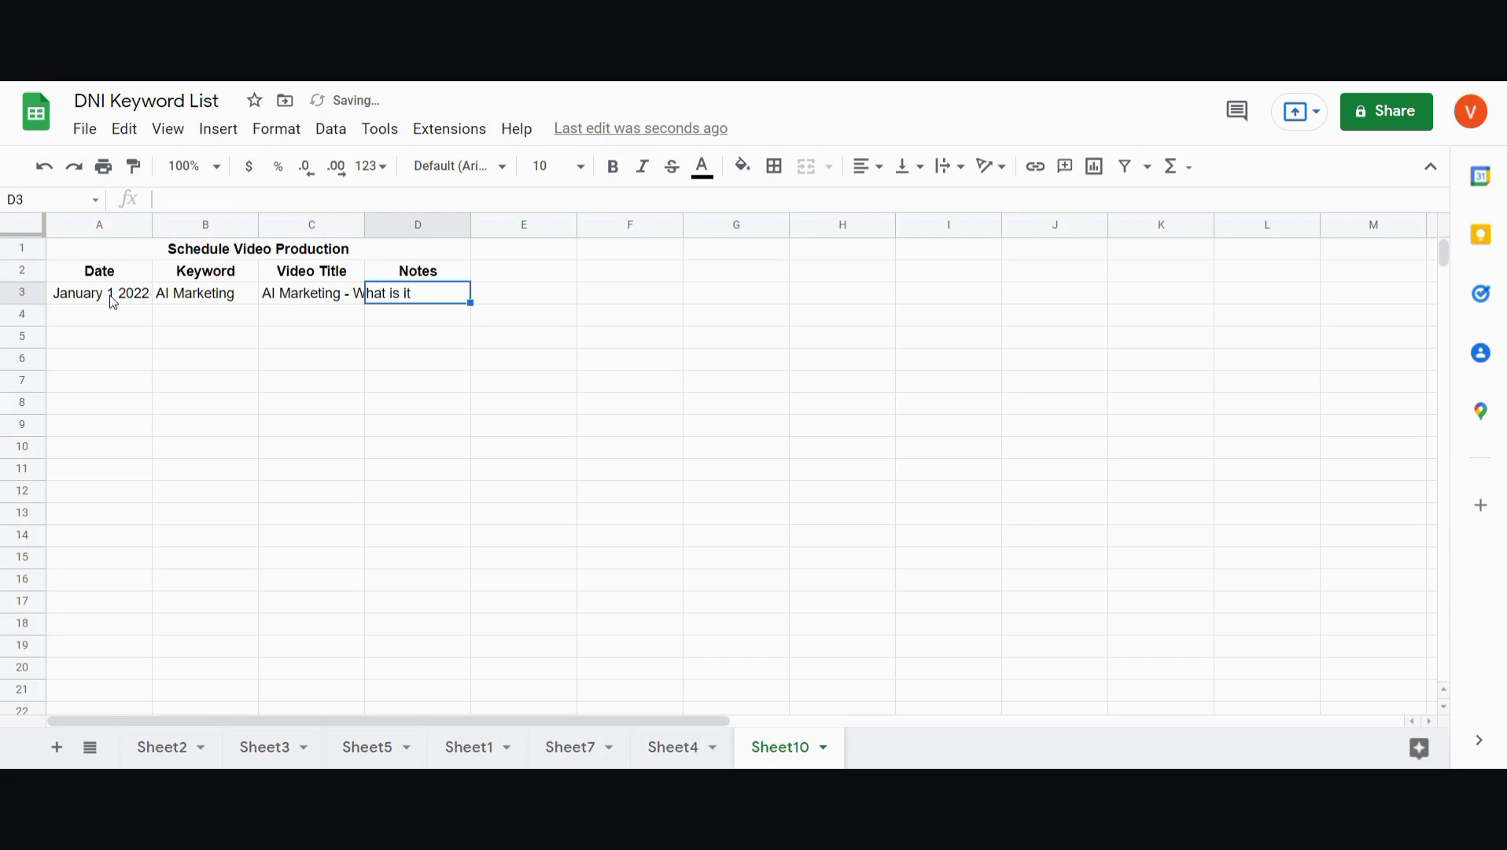
{"action": "left_click_drag", "start_coordinate": [364, 223], "coordinate": [437, 223]}
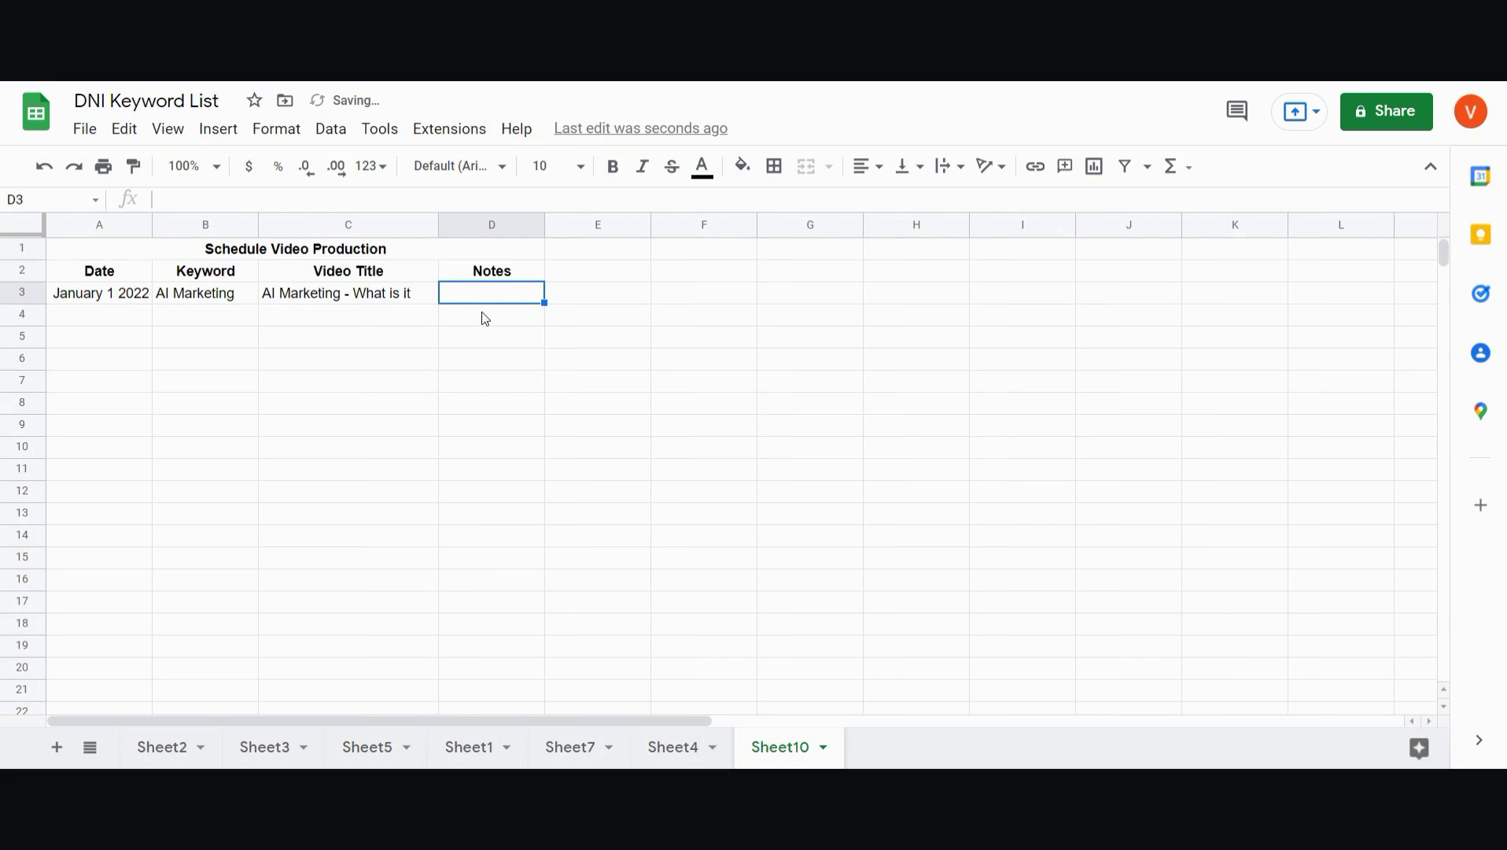
Add the note "define ai marketing, example, benefits" for the AI Marketing video and select the date cell of the following row.
{"action": "left_click", "coordinate": [301, 200]}
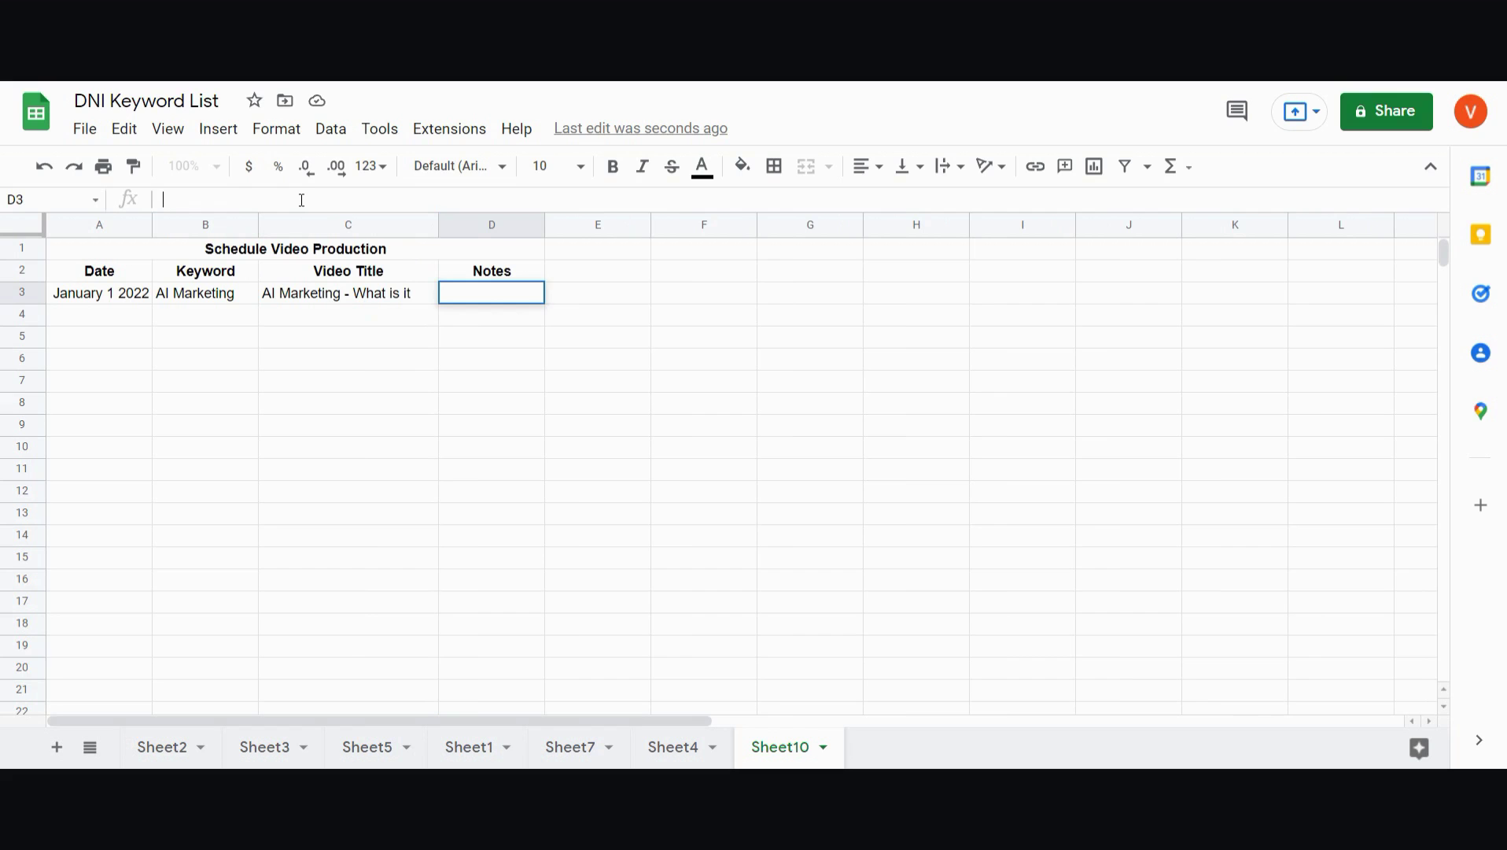
{"action": "type", "text": "define ai marketing, "}
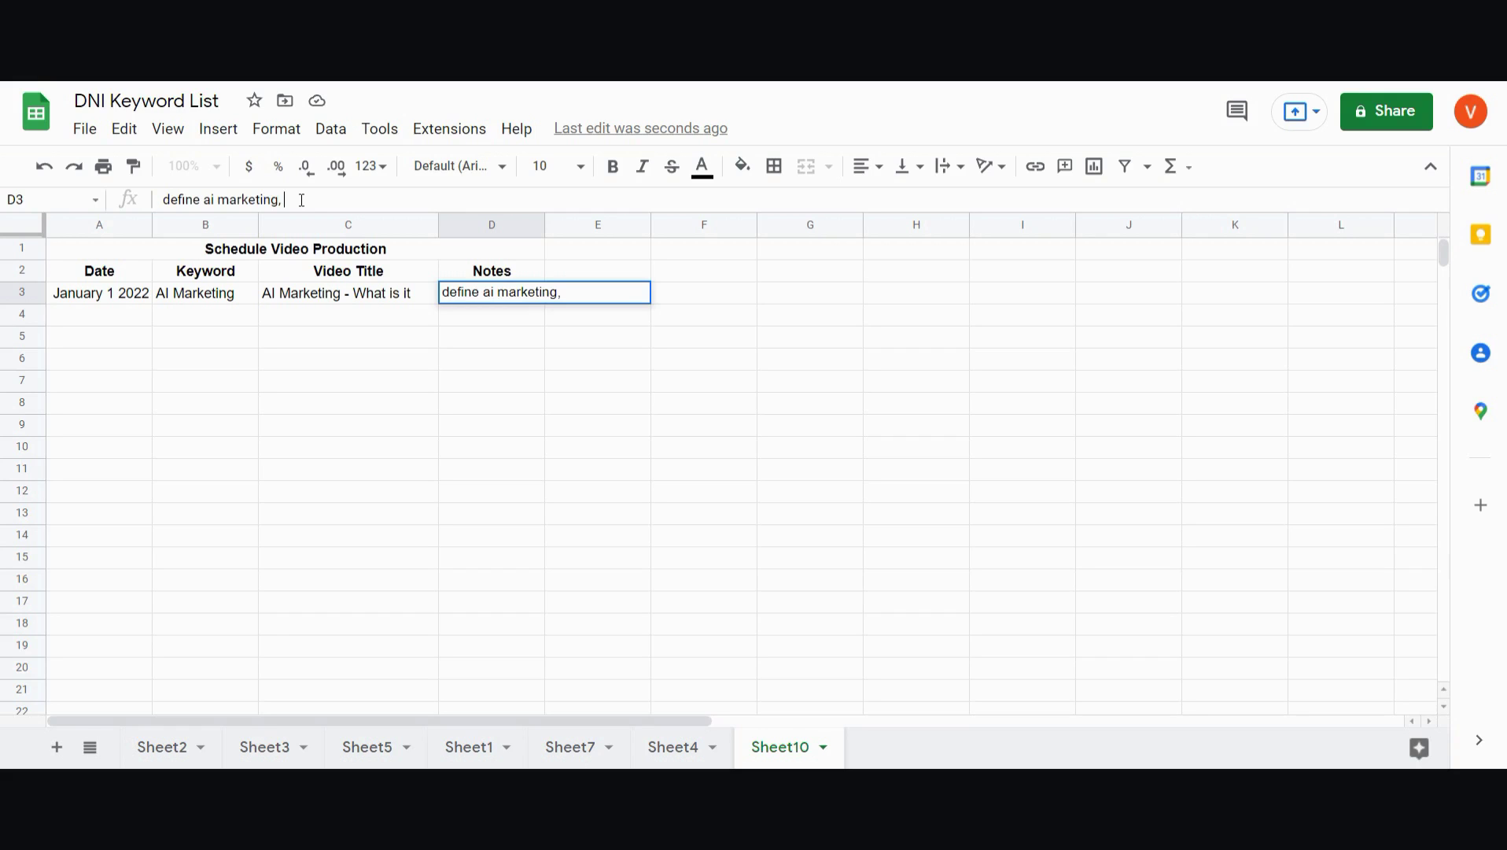
{"action": "type", "text": "example, benefits"}
{"action": "key", "text": "Return"}
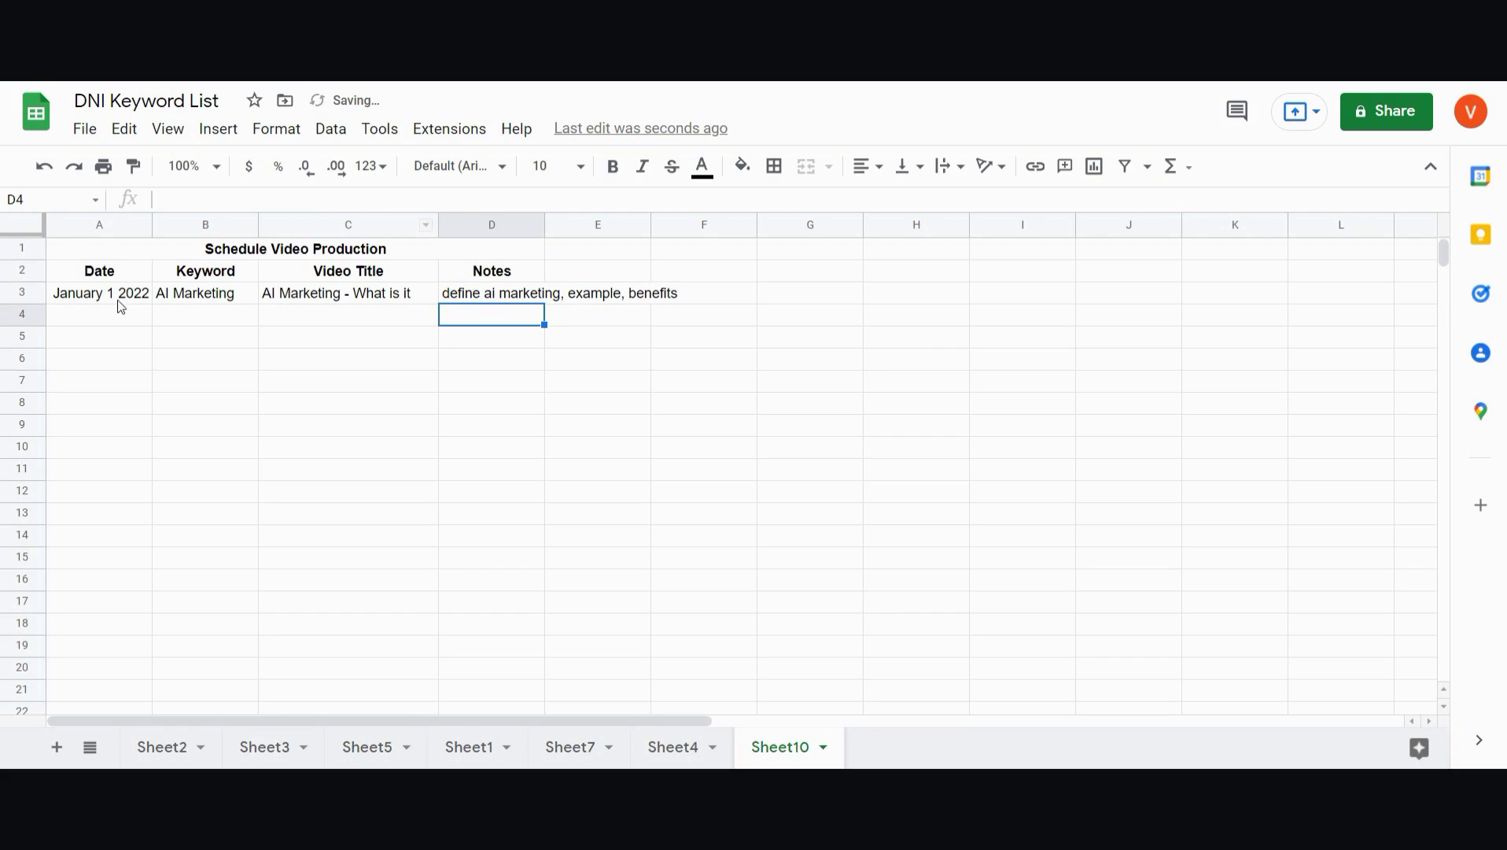
{"action": "left_click", "coordinate": [96, 314]}
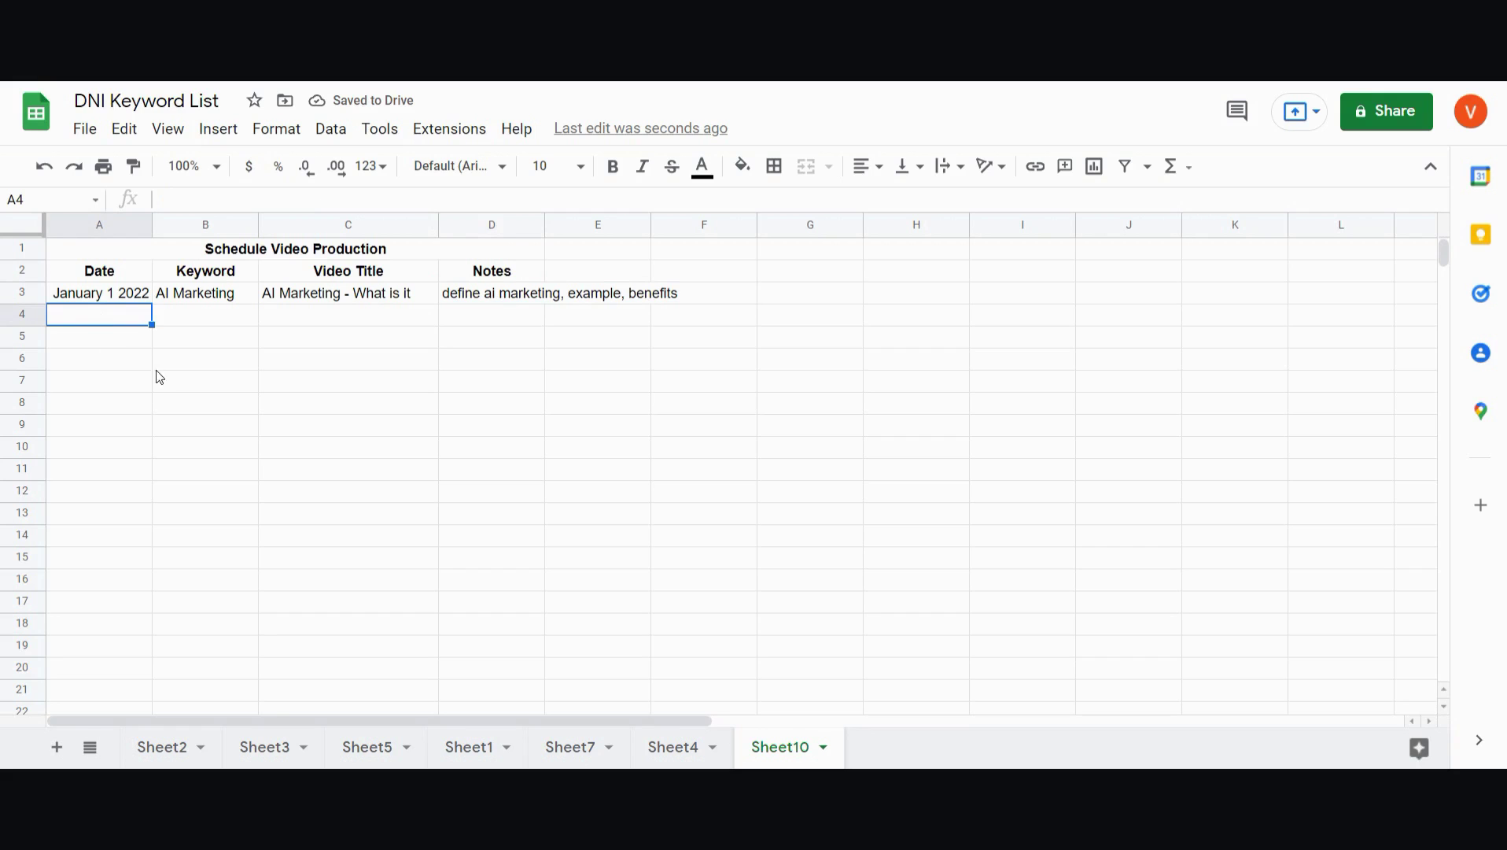